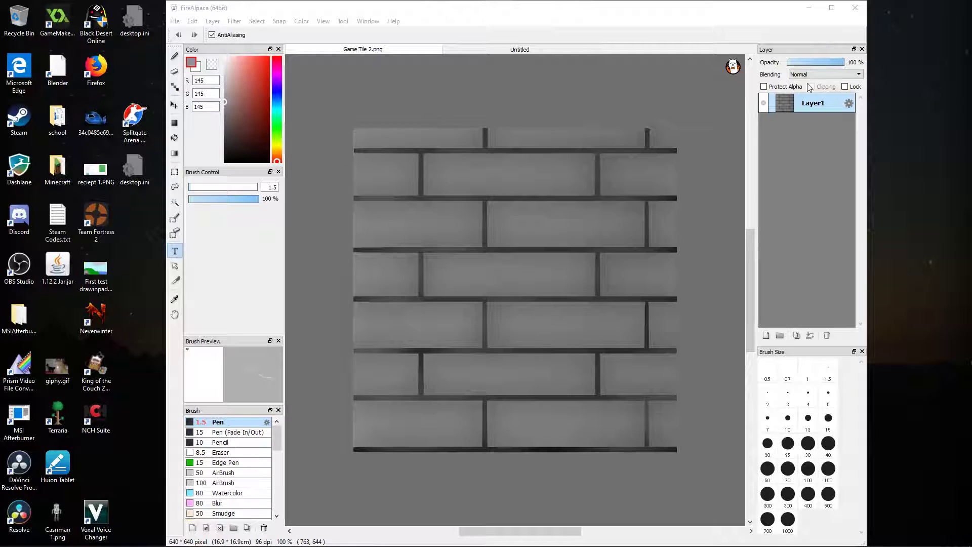
Maximize the drawing window and cancel the new text entry on the canvas
click(831, 7)
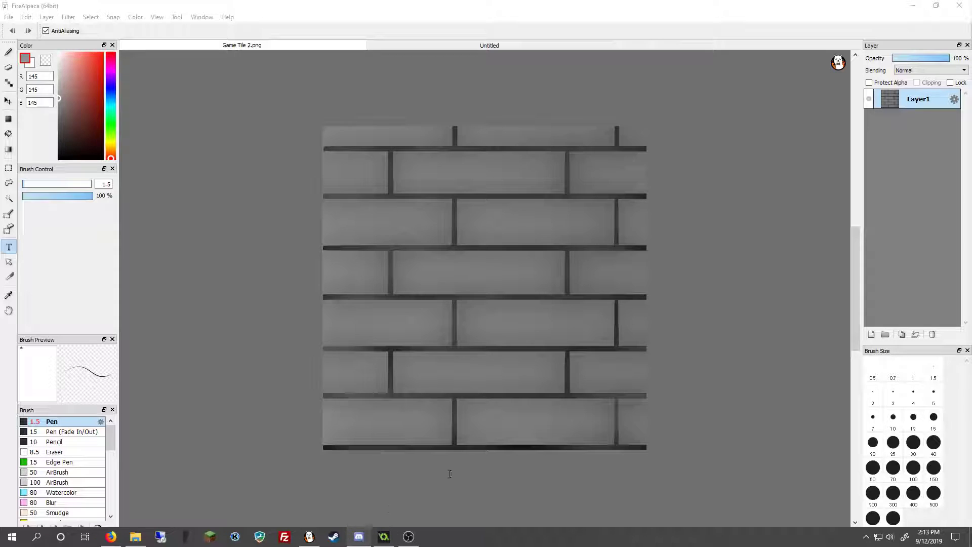
click(282, 254)
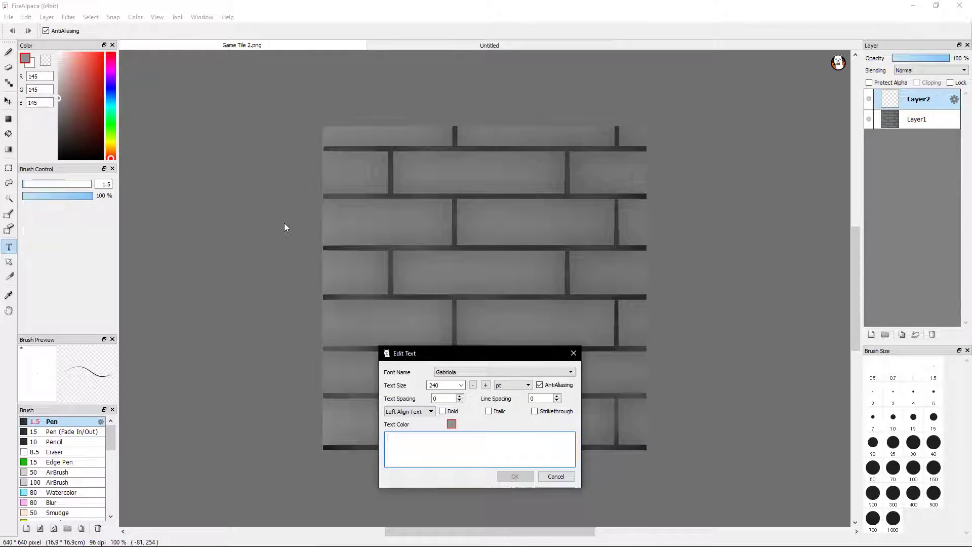
click(556, 477)
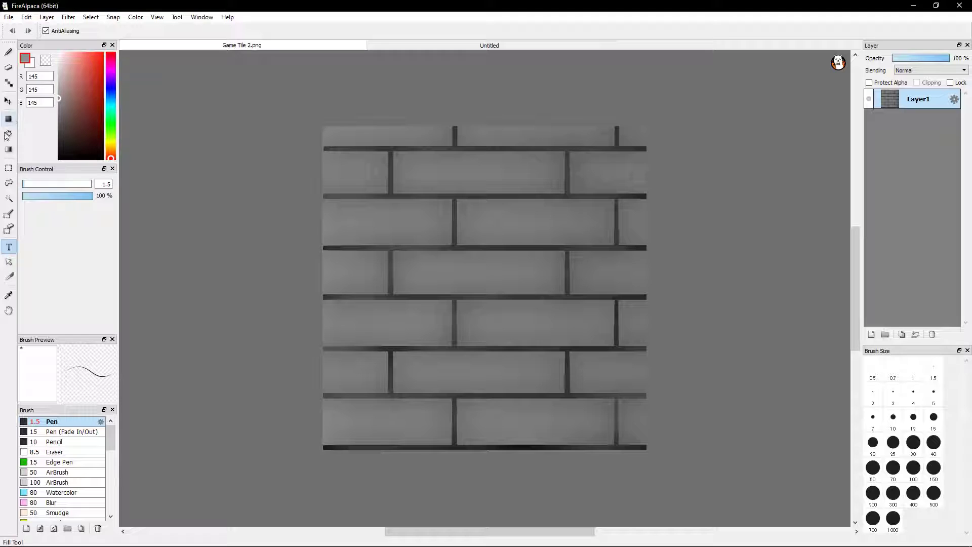
Select the dark strip along the bottom edge of the brick tile and erase it with a size 60 eraser
click(9, 168)
drag(295, 445, 708, 483)
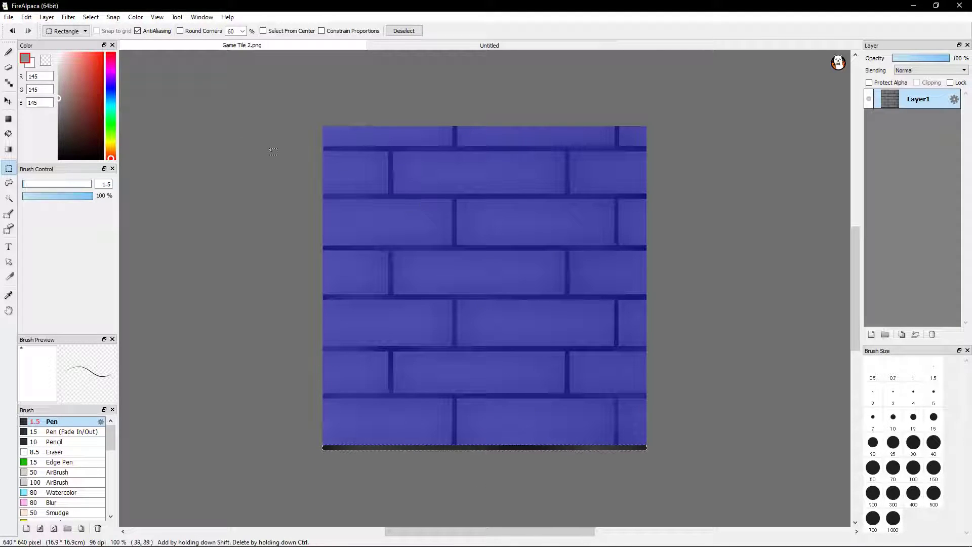
key(e)
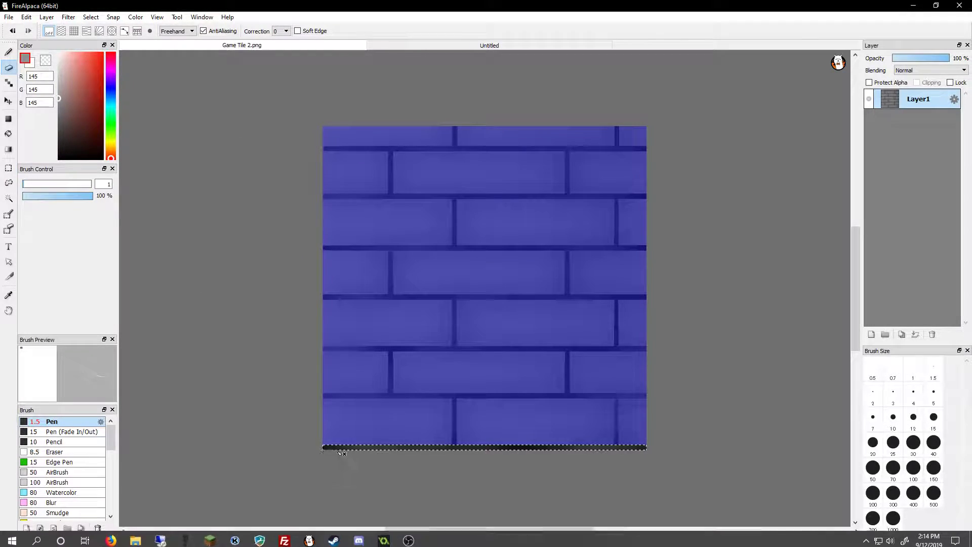
click(9, 53)
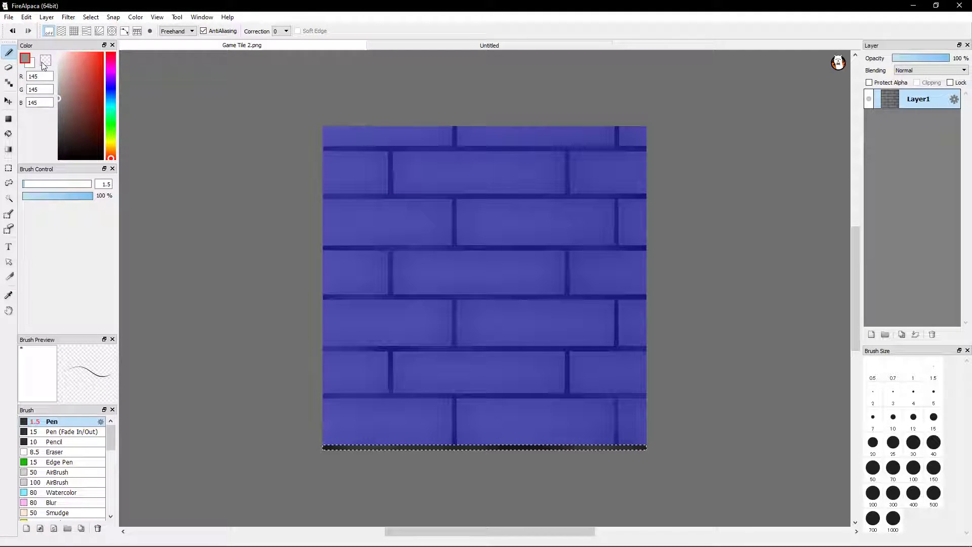
key(e)
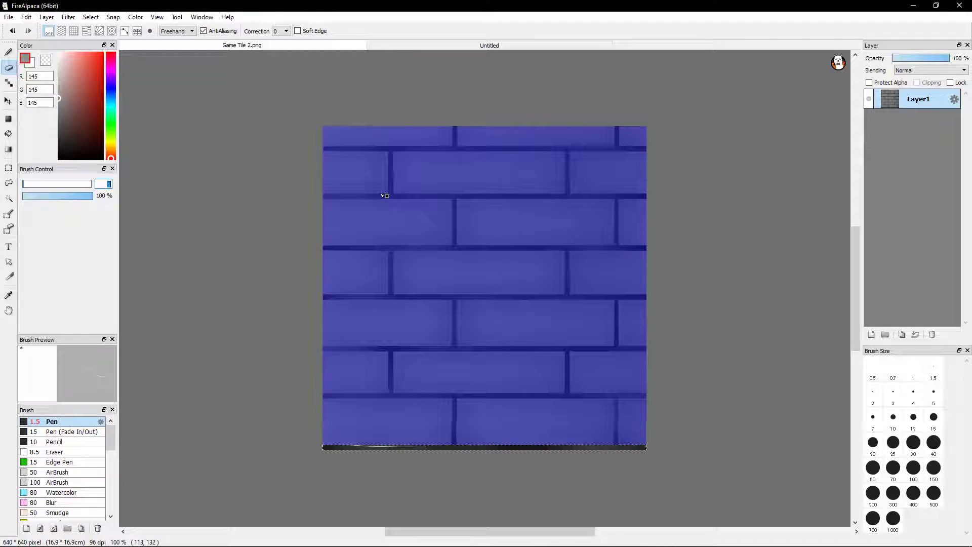
text(60)
key(Return)
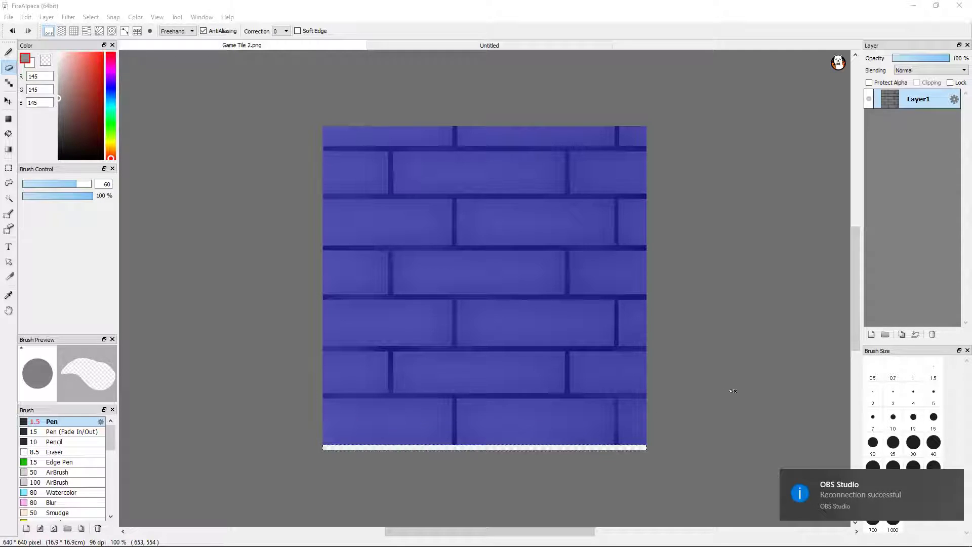
click(742, 429)
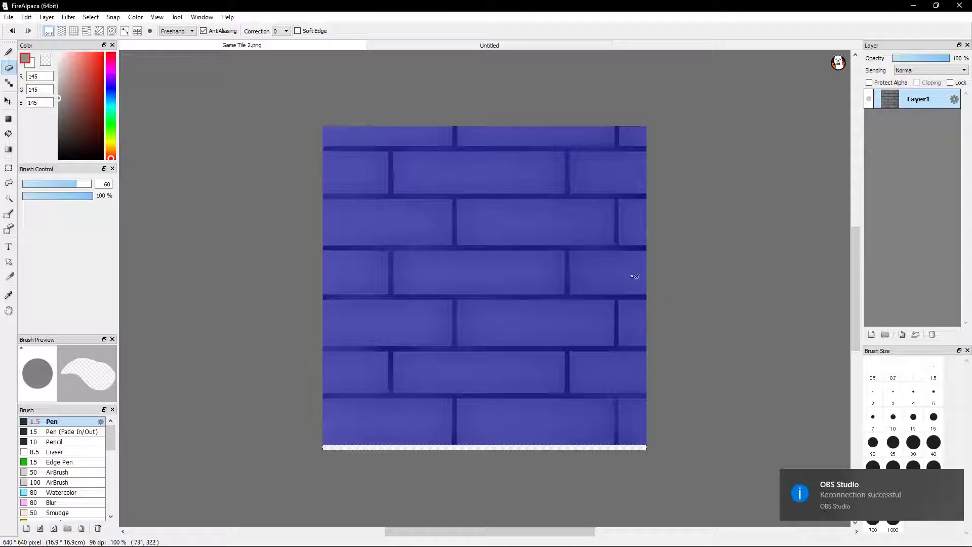
Clear the selection on the brick tile and activate the rectangular Select tool
click(430, 42)
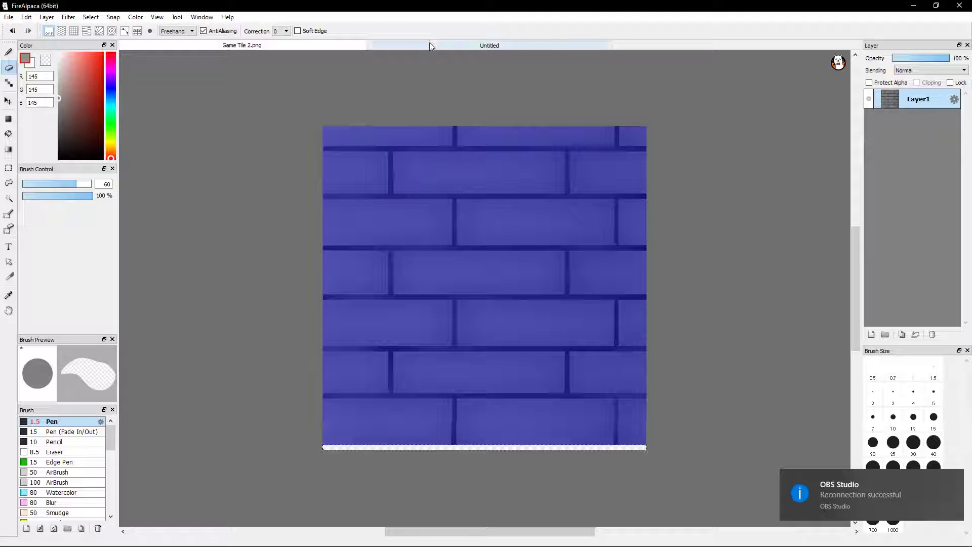
click(302, 46)
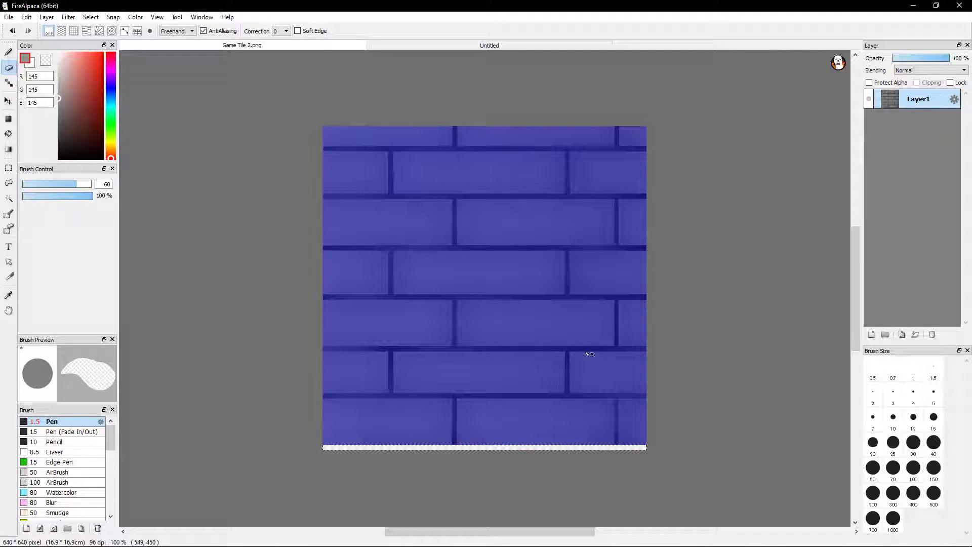
click(10, 68)
click(8, 168)
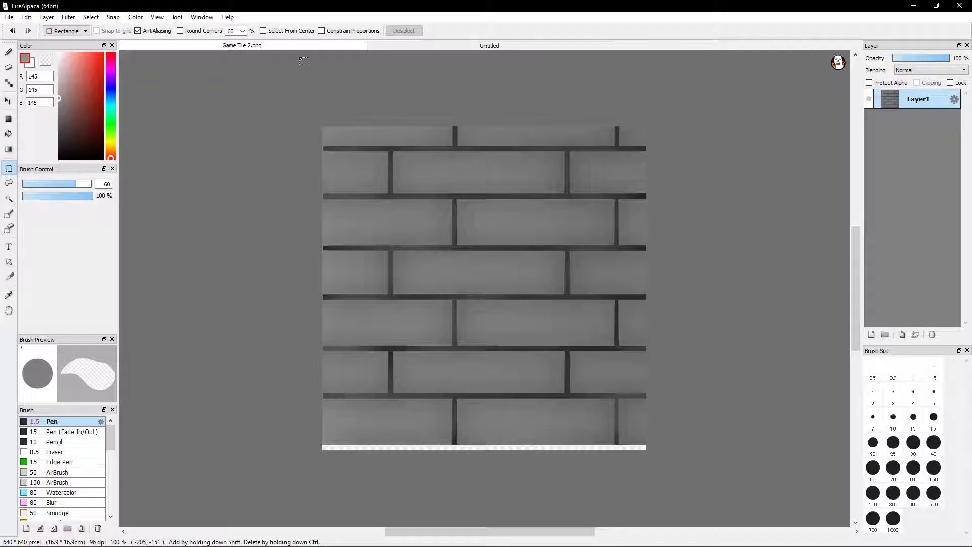
Switch to the Untitled document, select a small rectangle below and left of the brick outline, and activate the Pen tool
click(491, 45)
click(242, 46)
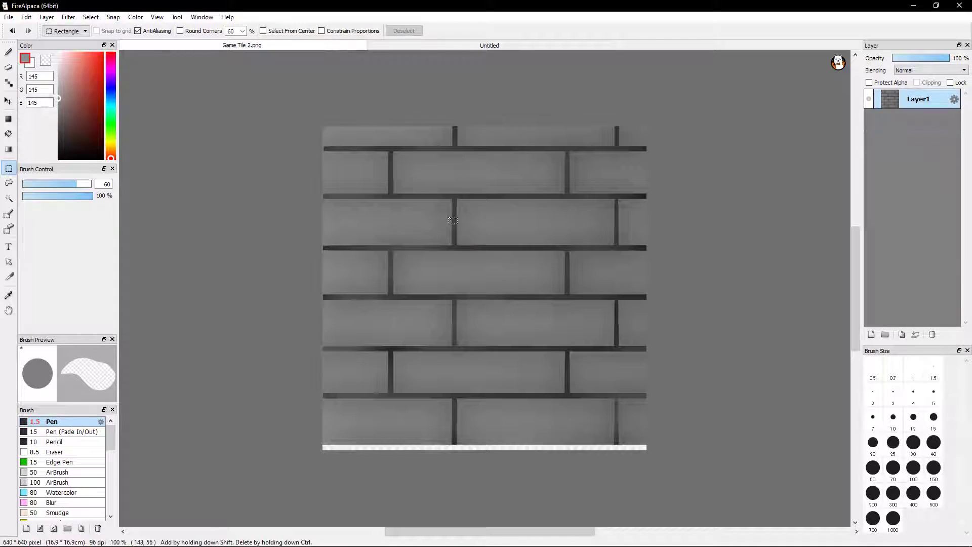
click(451, 42)
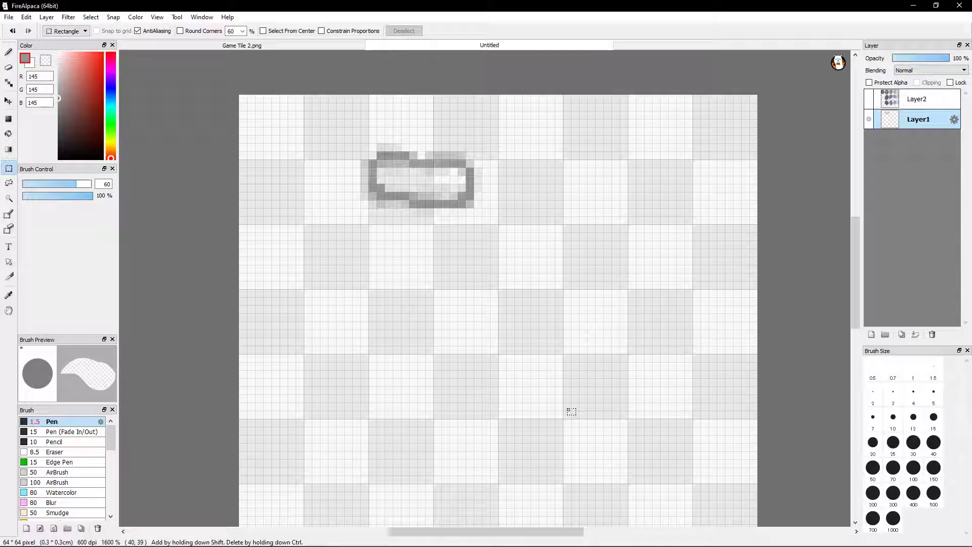
drag(337, 208, 304, 265)
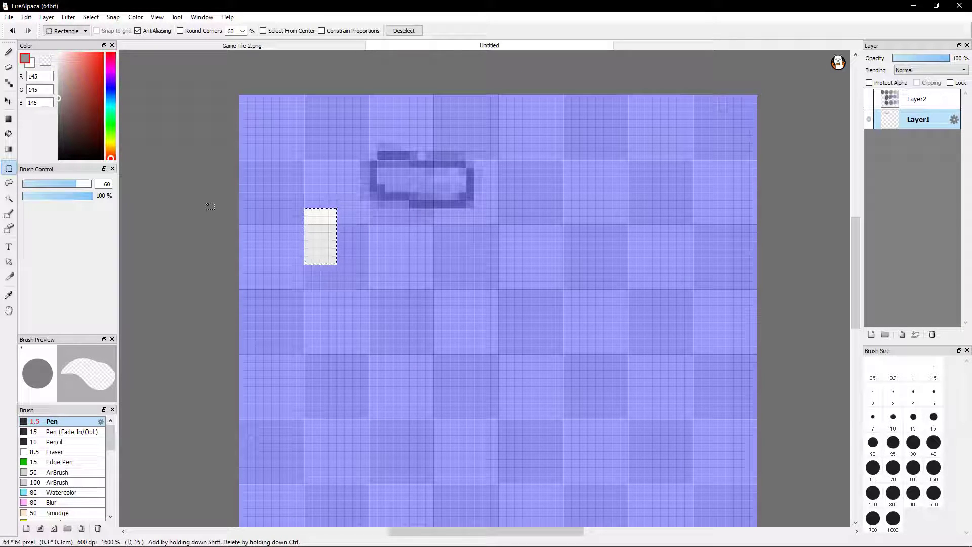
click(8, 52)
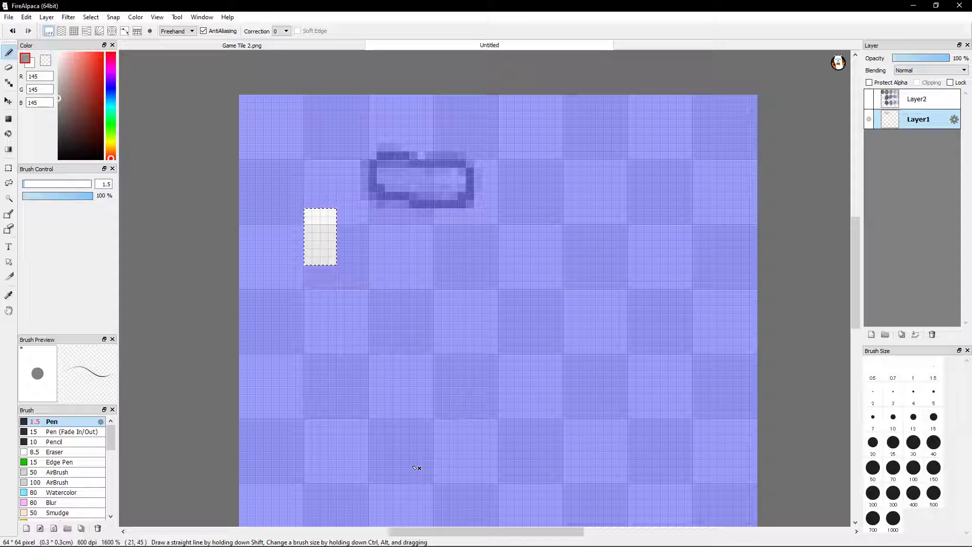
Switch to Firefox and examine the Amazon listing and product photos of the Huion H610 Pro drawing tablet
right_click(111, 536)
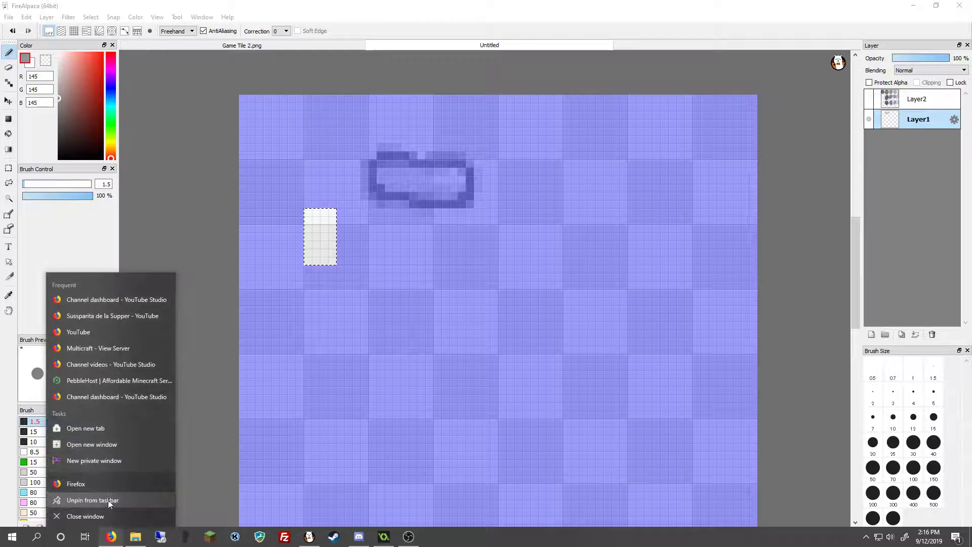
click(106, 483)
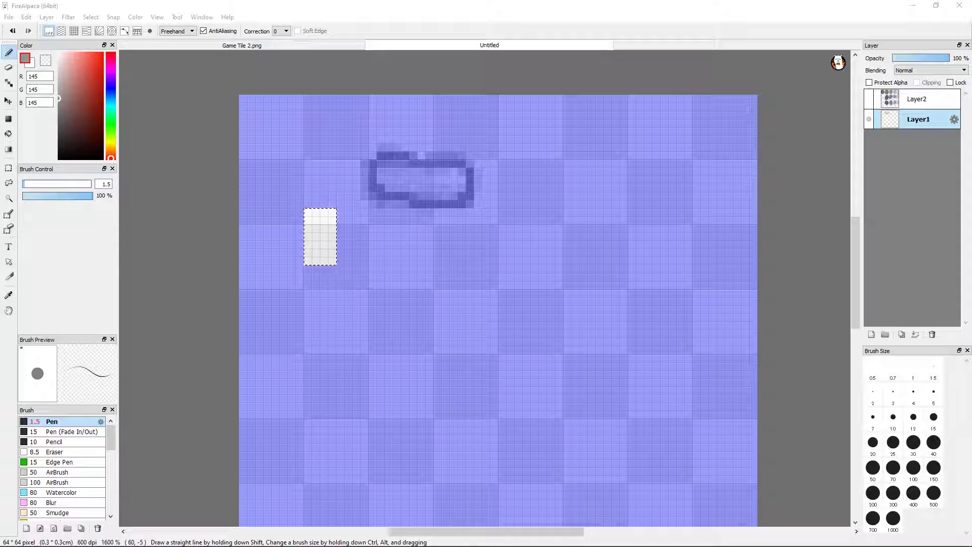
drag(971, 324, 586, 66)
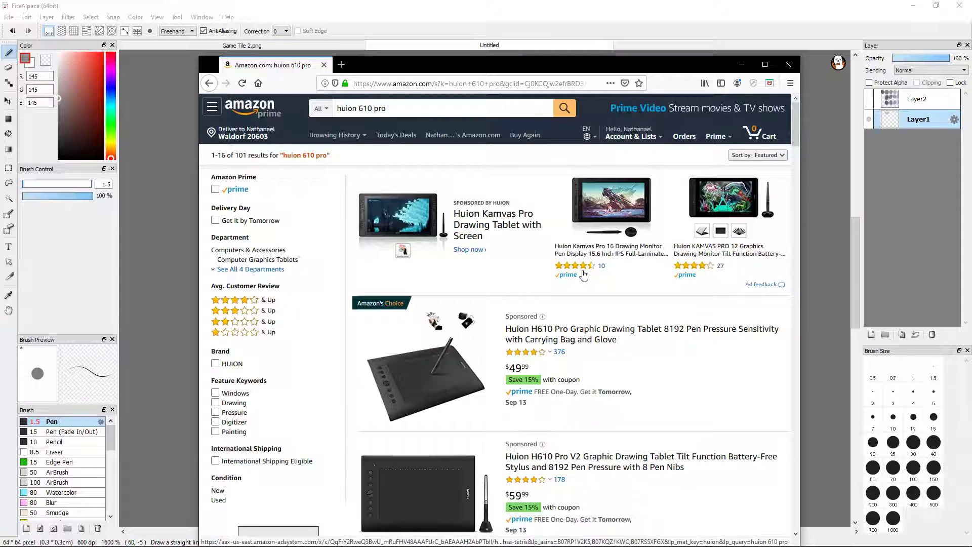
click(596, 337)
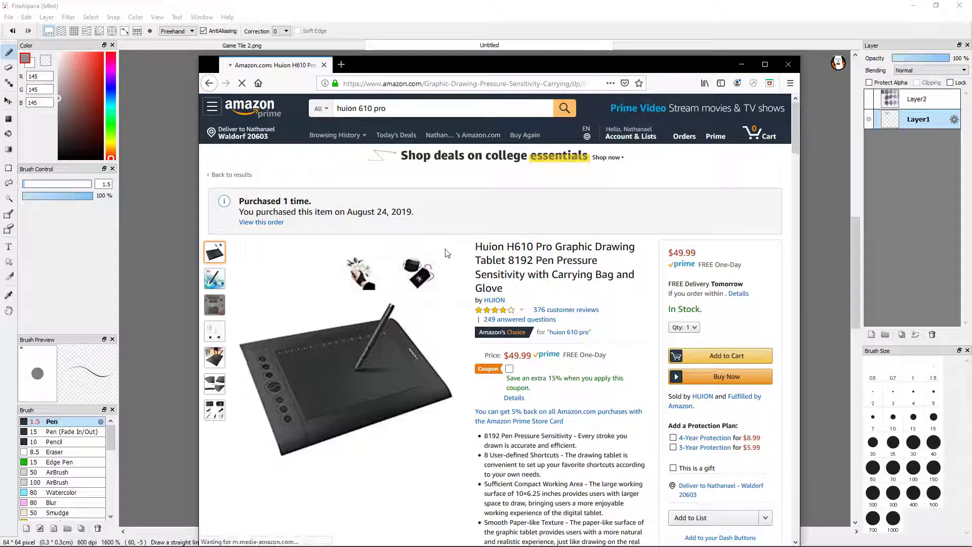
mouse_move(219, 384)
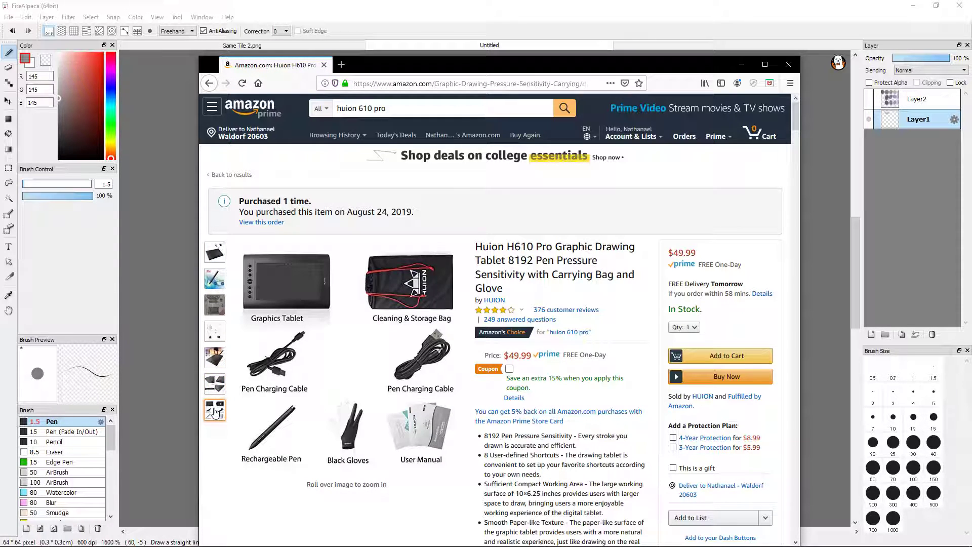
mouse_move(224, 255)
mouse_move(347, 401)
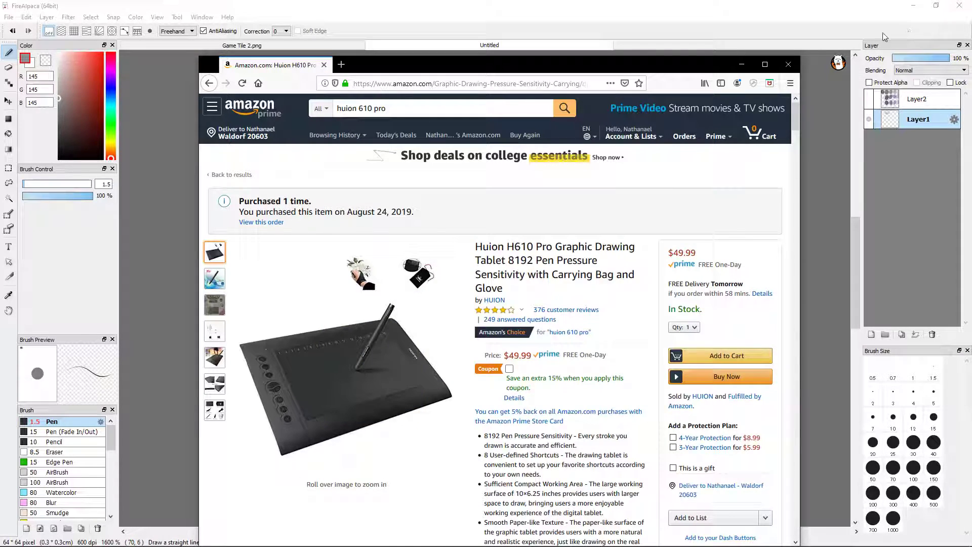
click(785, 65)
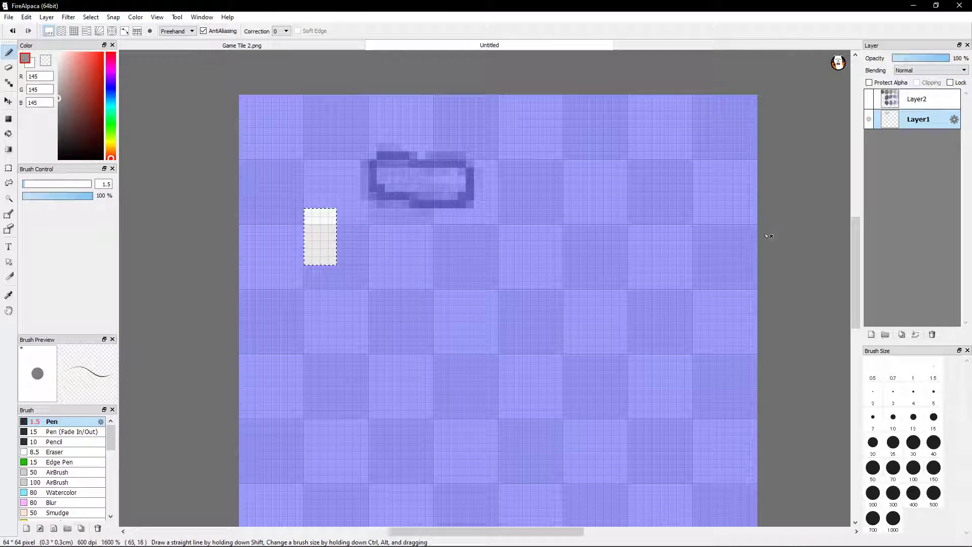
Clear the small rectangular selection on the Untitled canvas and return to the Pen tool
key(m)
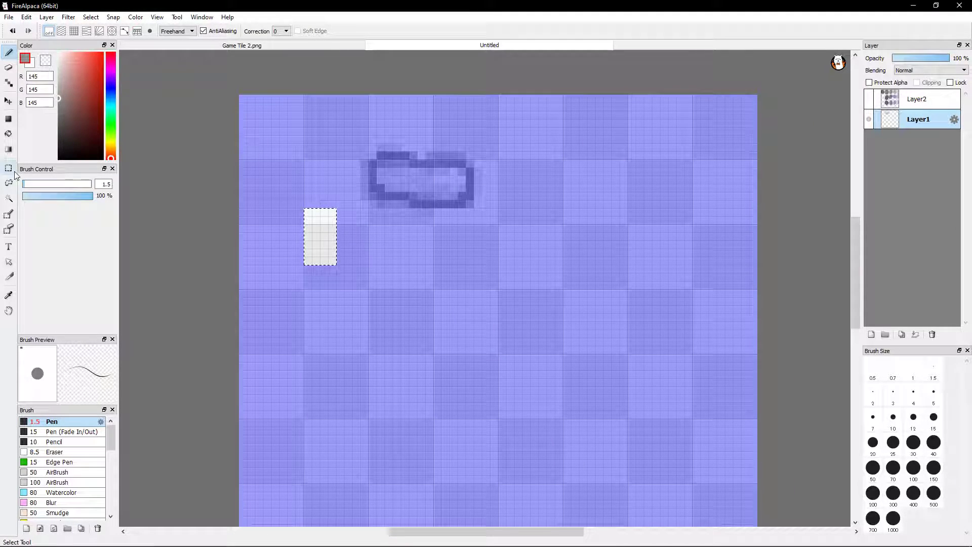
click(475, 321)
click(9, 52)
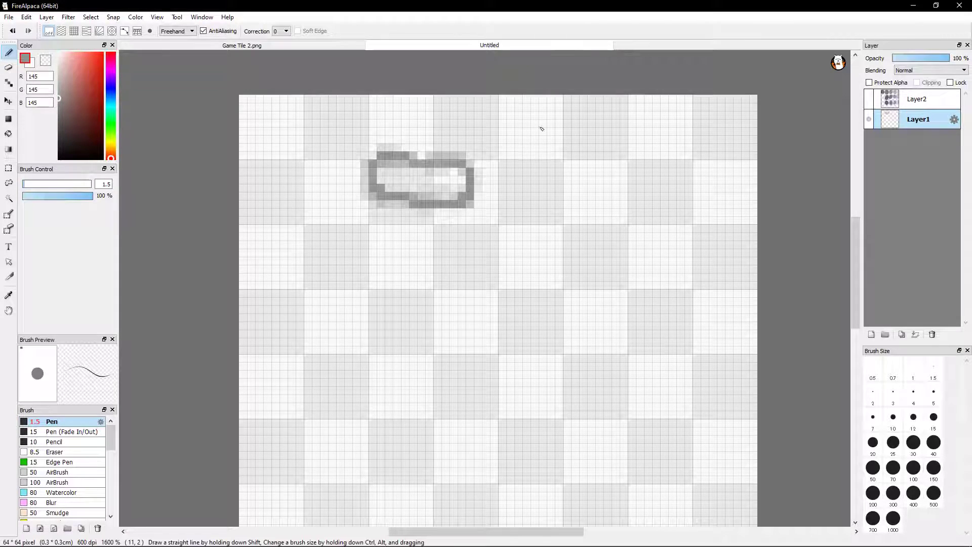
Show Layer2 and sample the lightest grey swatch (202, 202, 202) as the Pen colour
click(868, 102)
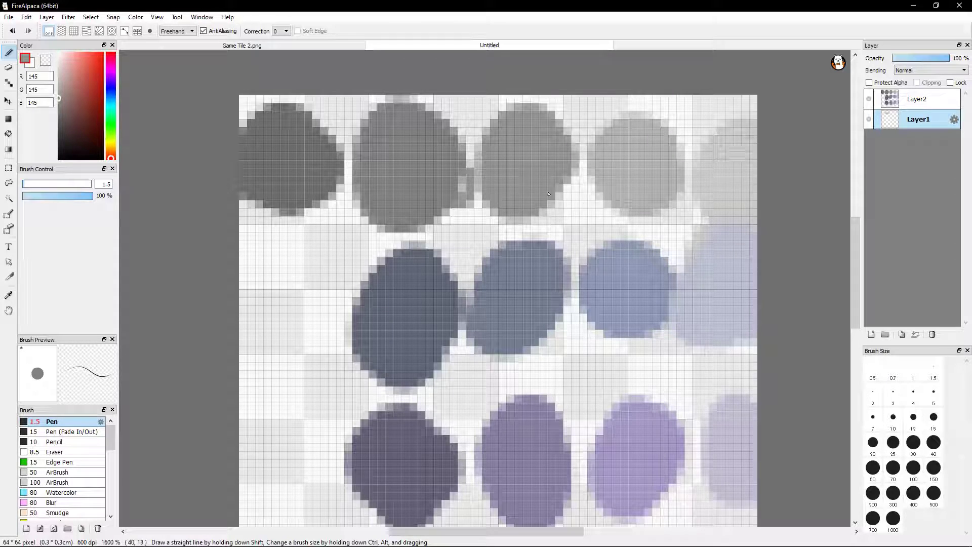
key(i)
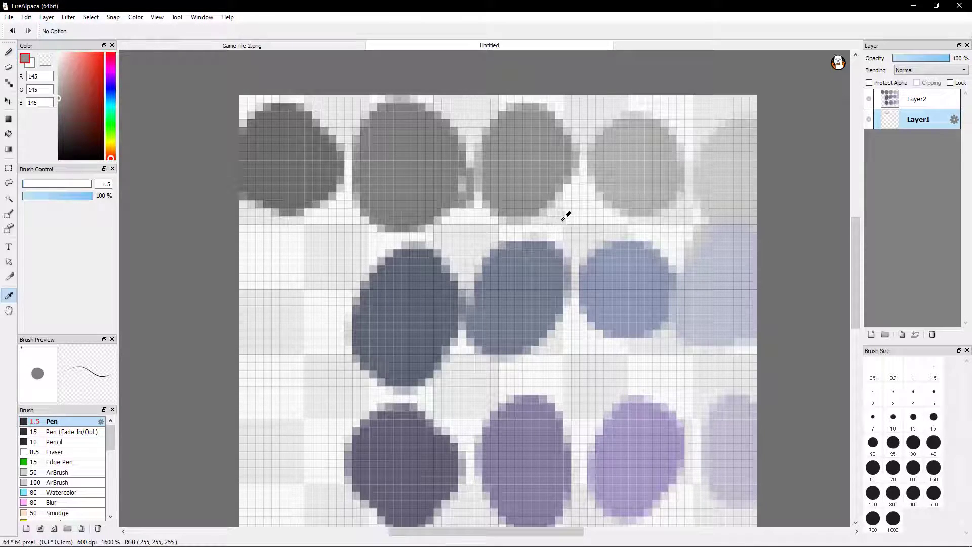
click(751, 158)
key(b)
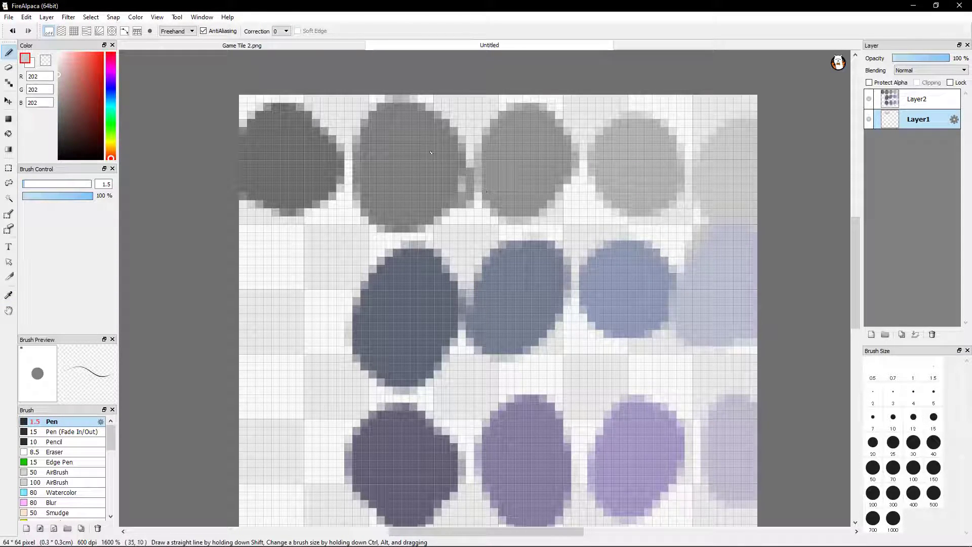
Set the Pen colour to dark grey (82, 82, 82) and hide the Layer2 swatches
click(63, 85)
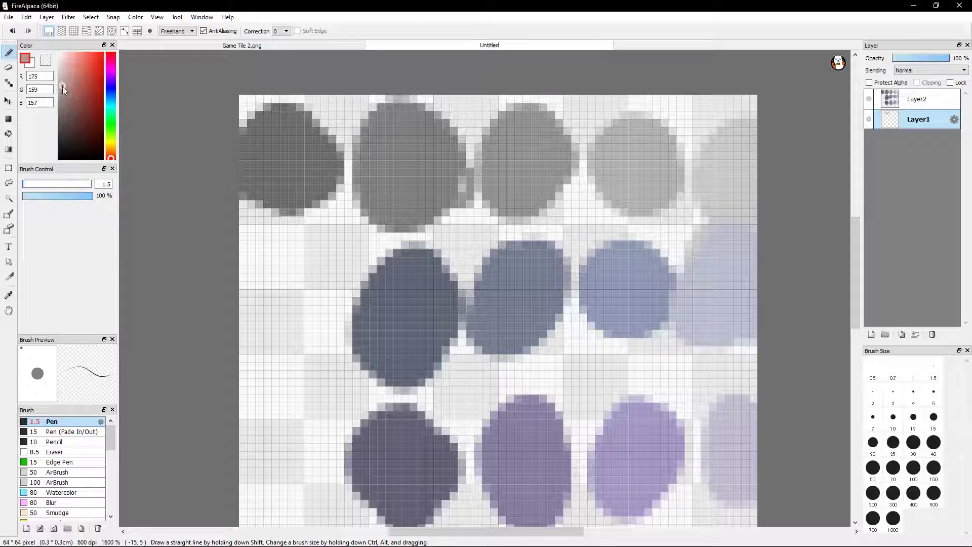
drag(49, 88, 63, 92)
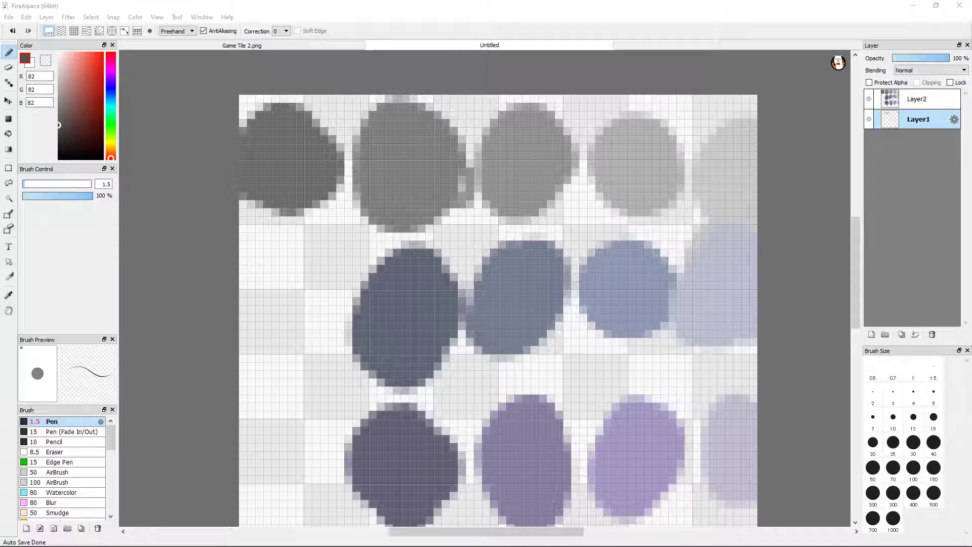
click(293, 314)
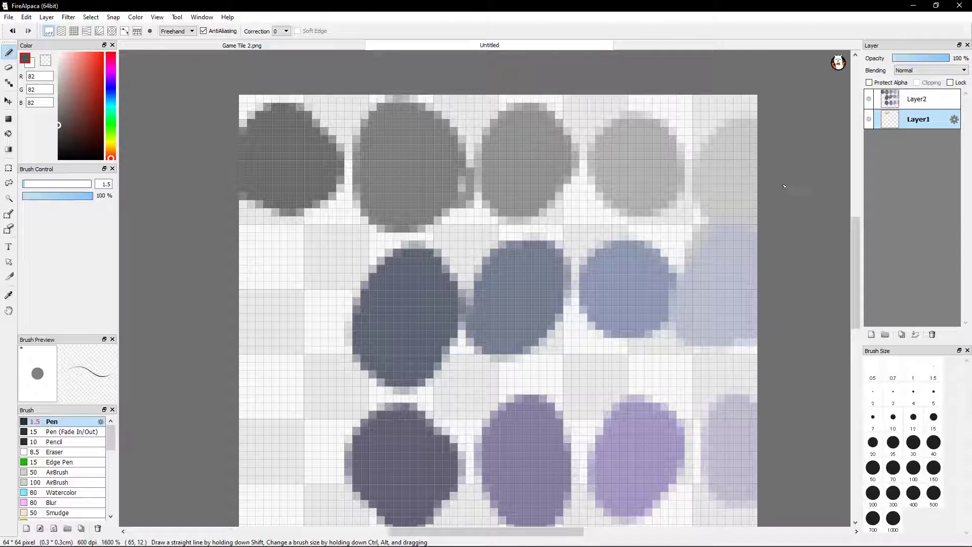
click(869, 99)
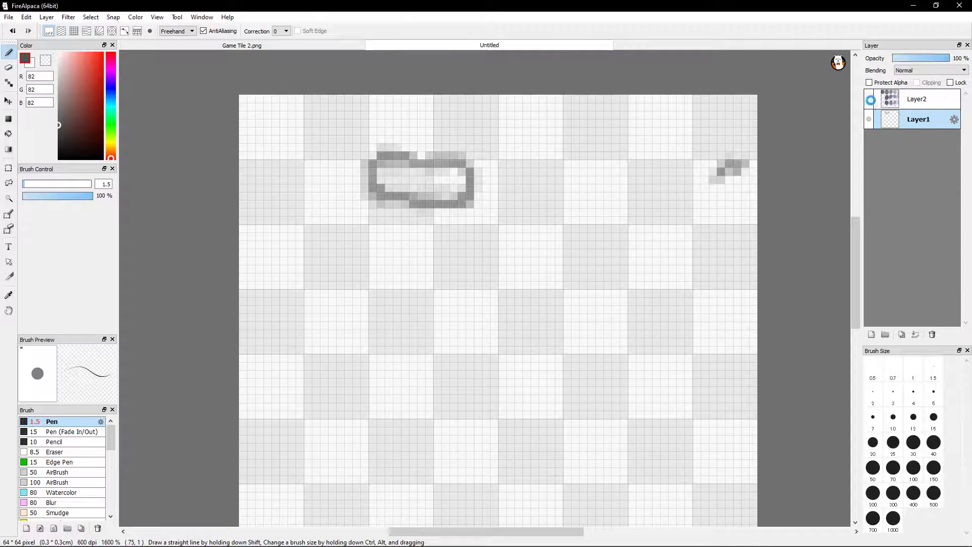
Sample the 177, 177, 177 grey swatch from Layer2, hide that layer, and paint a small round stone beside the brick on Layer1
click(869, 99)
key(i)
click(655, 159)
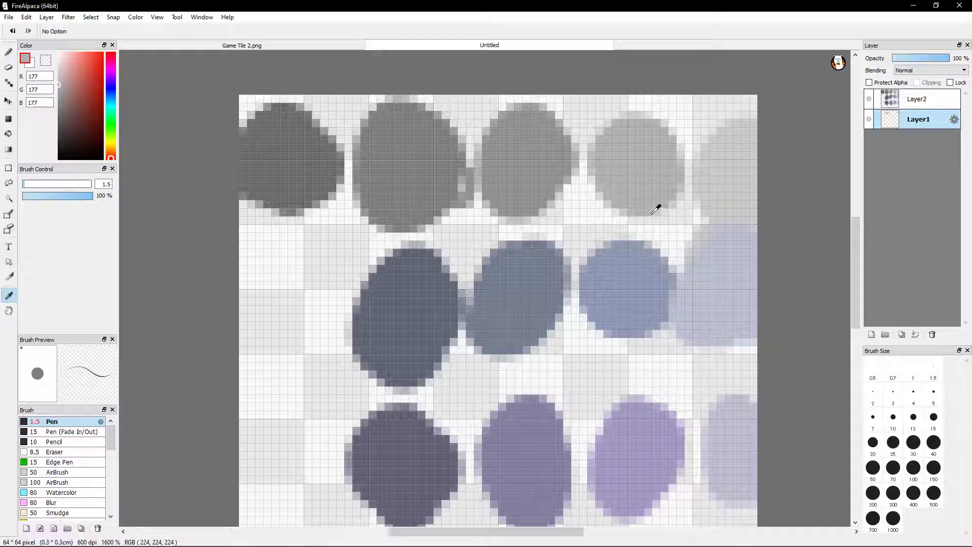
key(b)
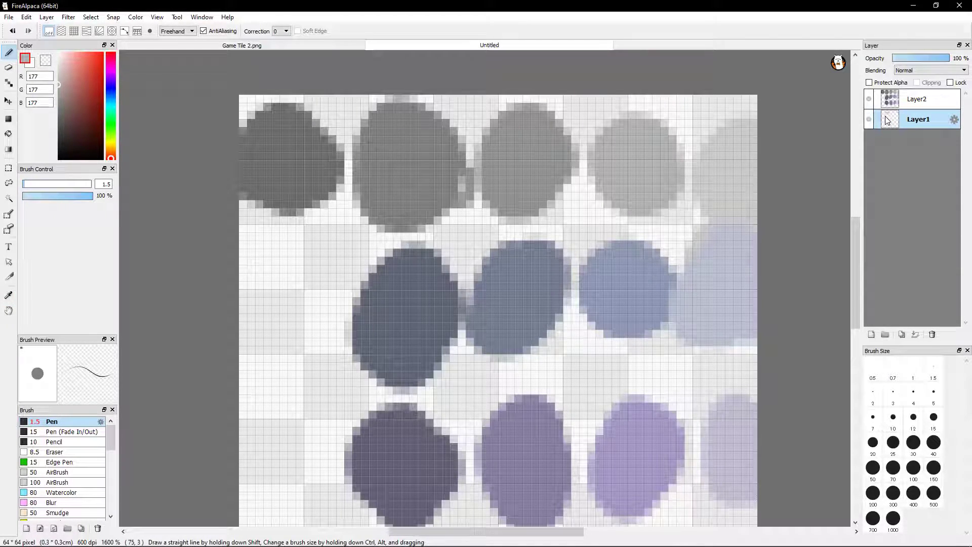
click(869, 99)
mouse_move(522, 204)
mouse_down()
mouse_move(557, 243)
mouse_move(552, 222)
mouse_move(540, 248)
mouse_move(519, 236)
mouse_up()
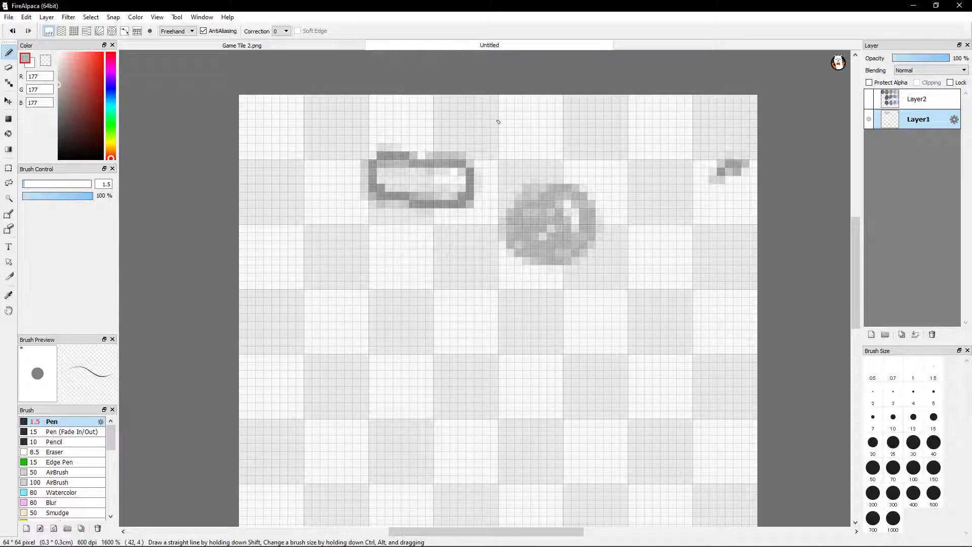
Undo the round stone beside the brick and the small stray stroke near the canvas's right edge
key(ctrl+z)
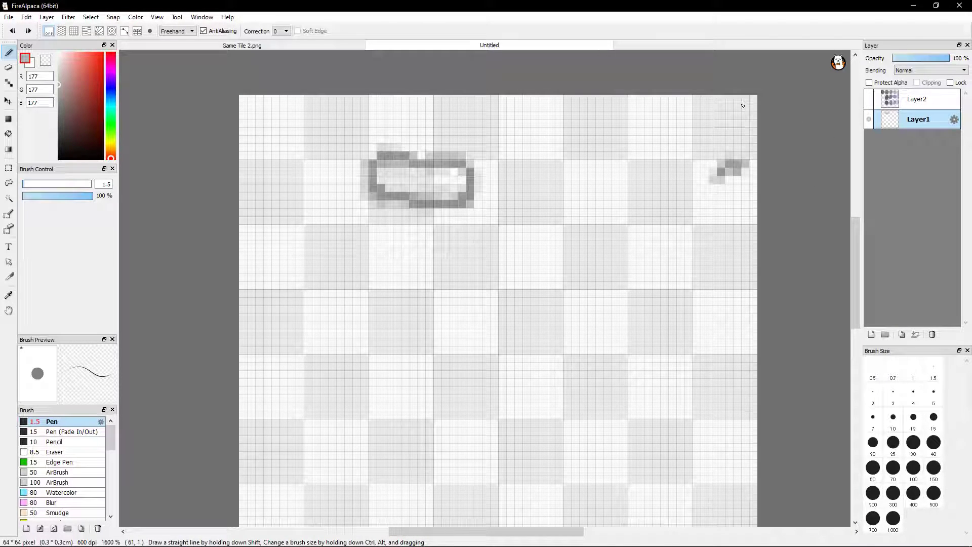
key(ctrl+z)
key(ctrl+z)
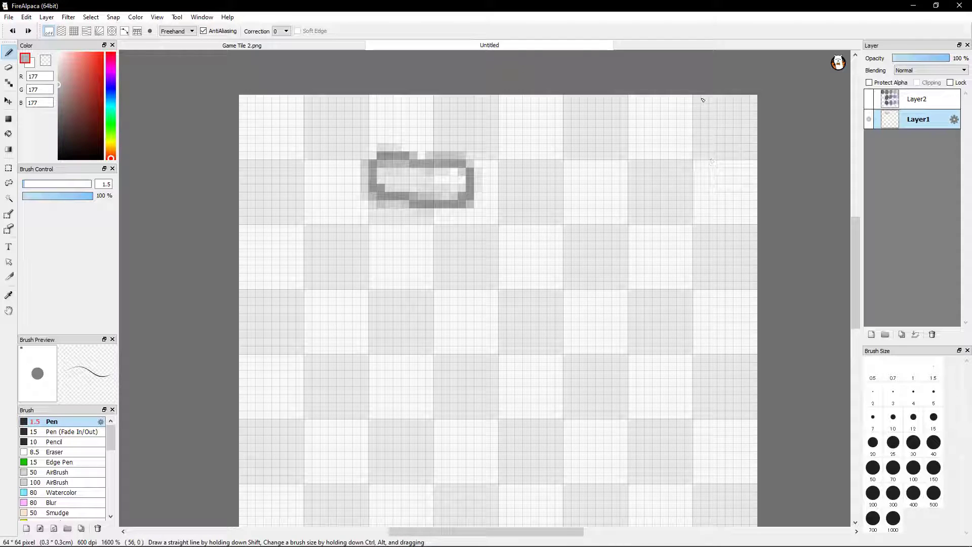
Sample the 145, 145, 145 grey swatch from Layer2 for the Pen, hide that layer, and make Layer1 active
click(869, 99)
click(914, 99)
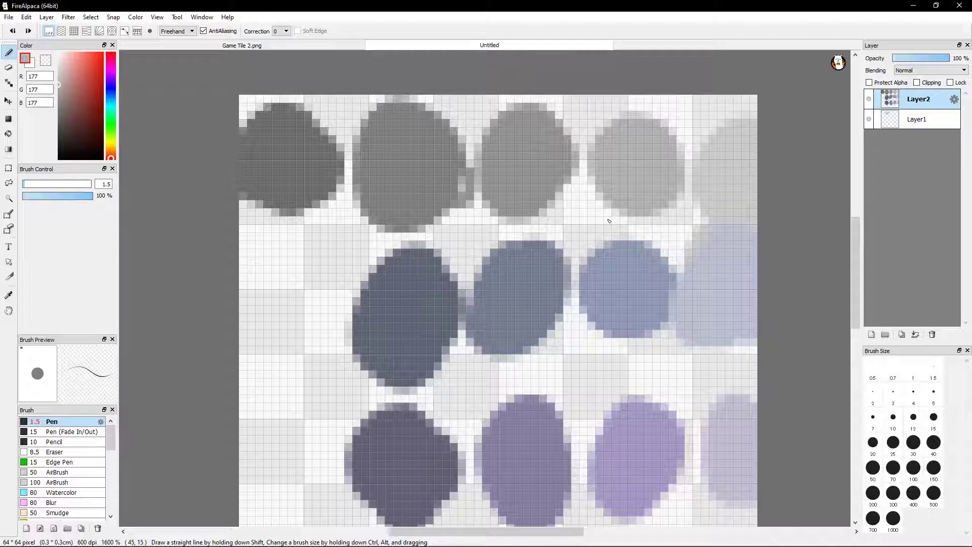
key(i)
click(502, 159)
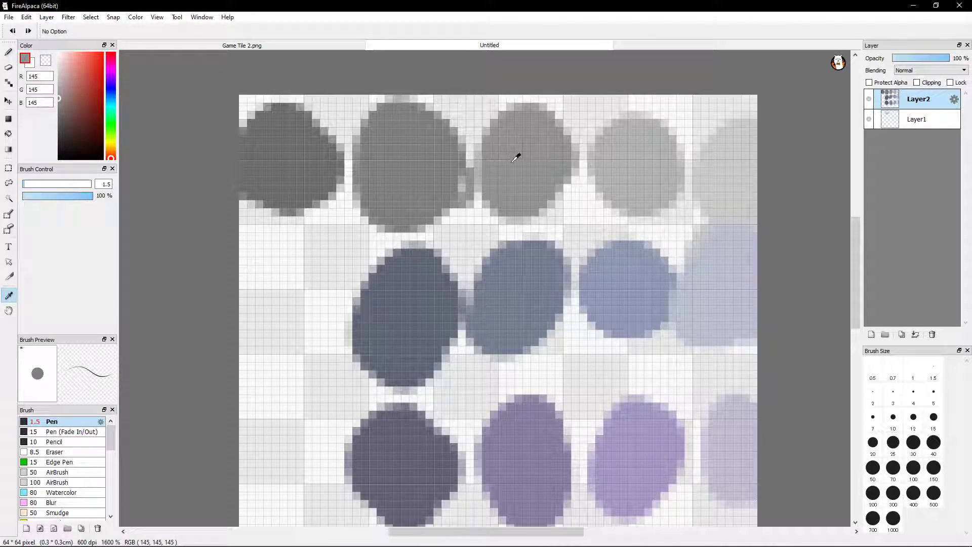
key(b)
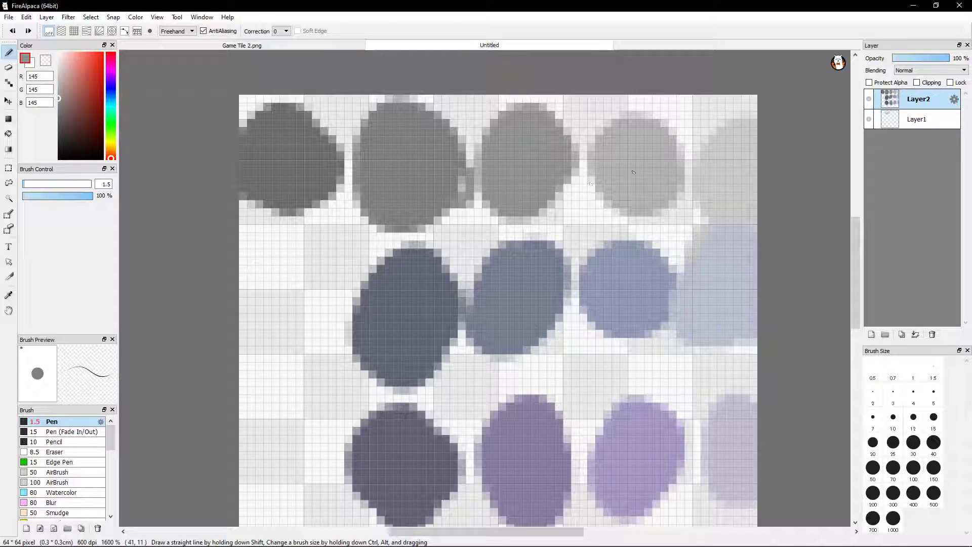
click(868, 104)
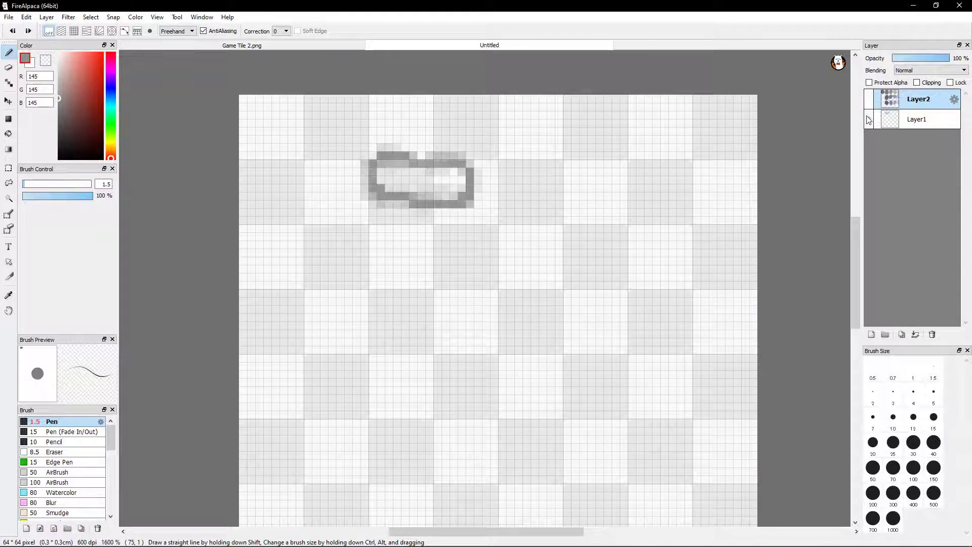
click(900, 124)
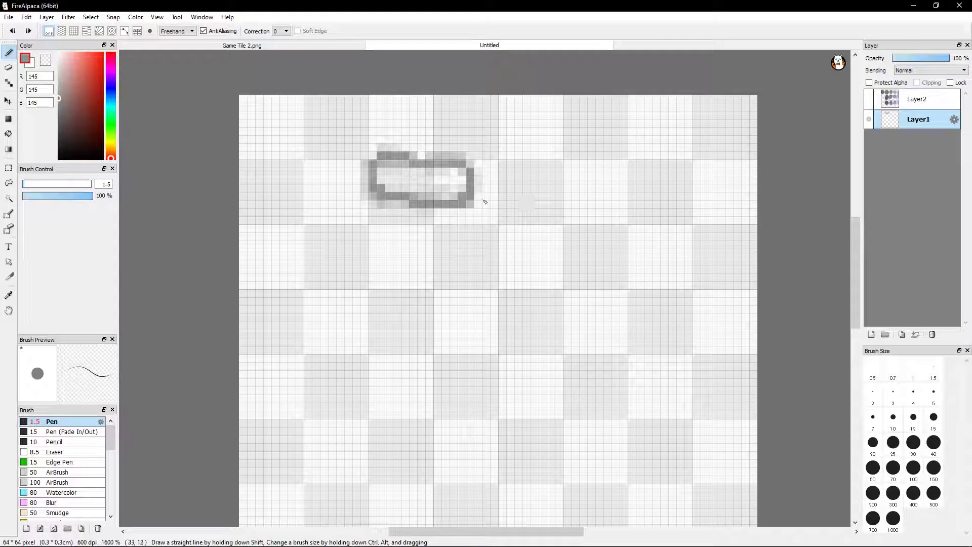
Discard a trial oval, and outline two adjoining irregular stones beside the brick on Layer1 with the Pen
mouse_move(592, 188)
mouse_down()
mouse_move(565, 263)
mouse_move(593, 182)
mouse_move(557, 188)
mouse_move(538, 284)
mouse_up()
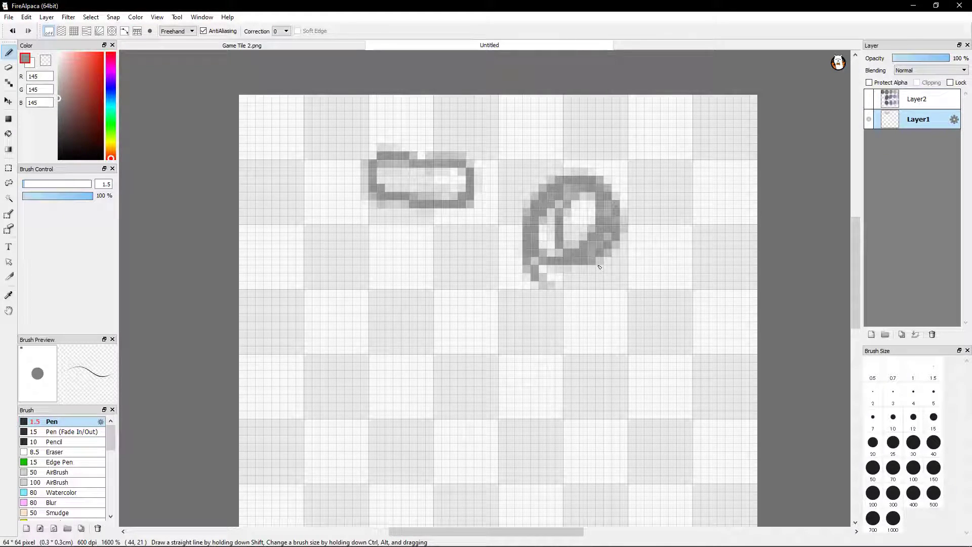
key(ctrl+z)
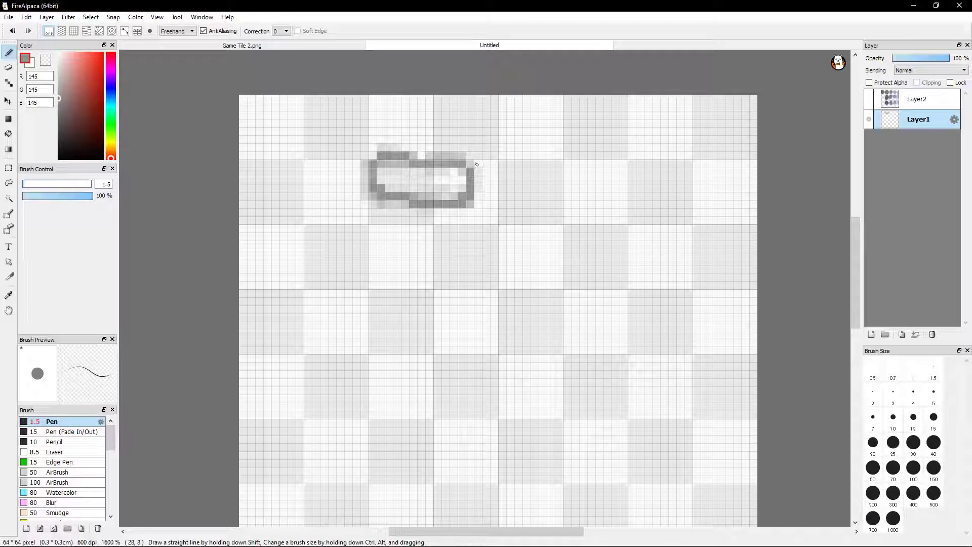
mouse_move(471, 166)
mouse_down()
mouse_move(530, 147)
mouse_move(555, 164)
mouse_move(560, 182)
mouse_up()
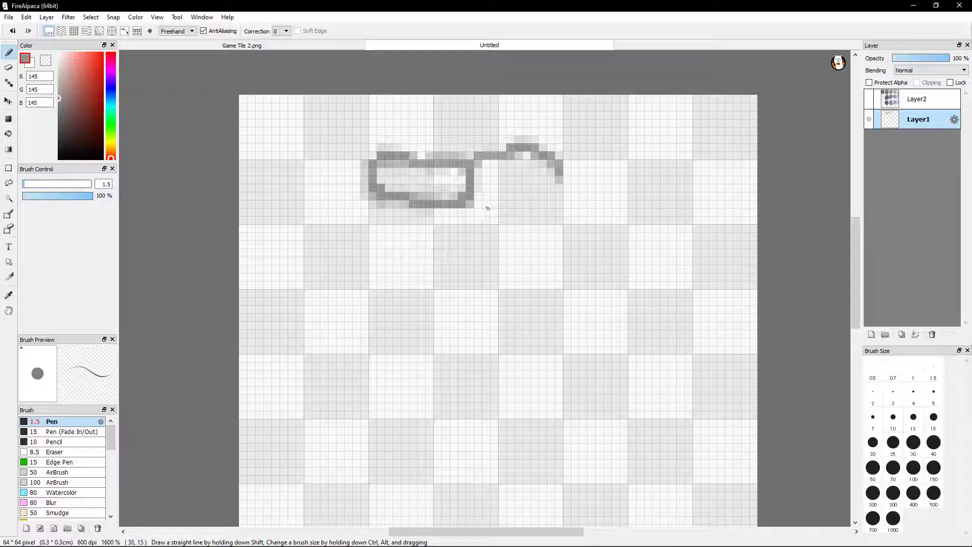
mouse_move(584, 205)
mouse_down()
mouse_move(566, 188)
mouse_move(518, 188)
mouse_move(473, 207)
mouse_up()
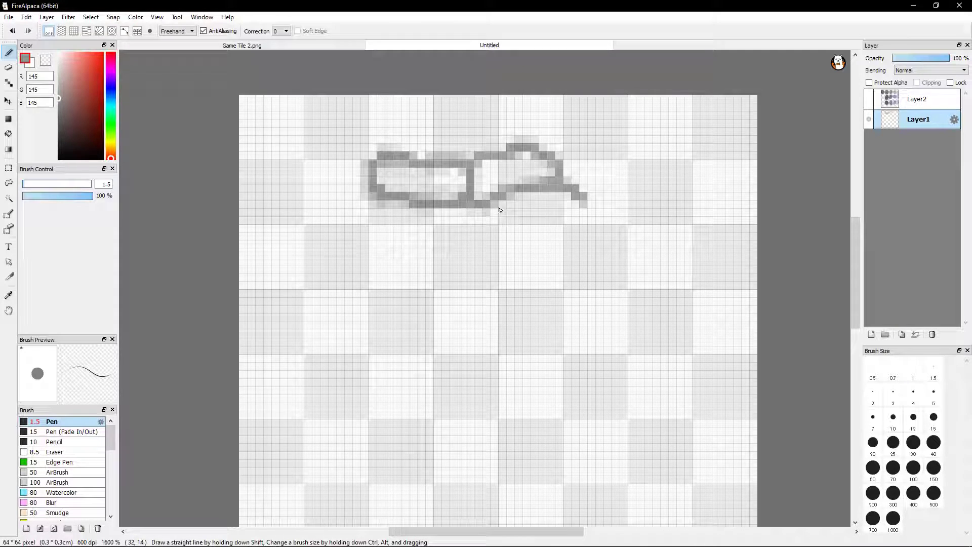
mouse_move(489, 207)
mouse_down()
mouse_move(480, 234)
mouse_move(491, 243)
mouse_move(576, 232)
mouse_move(583, 210)
mouse_move(583, 226)
mouse_up()
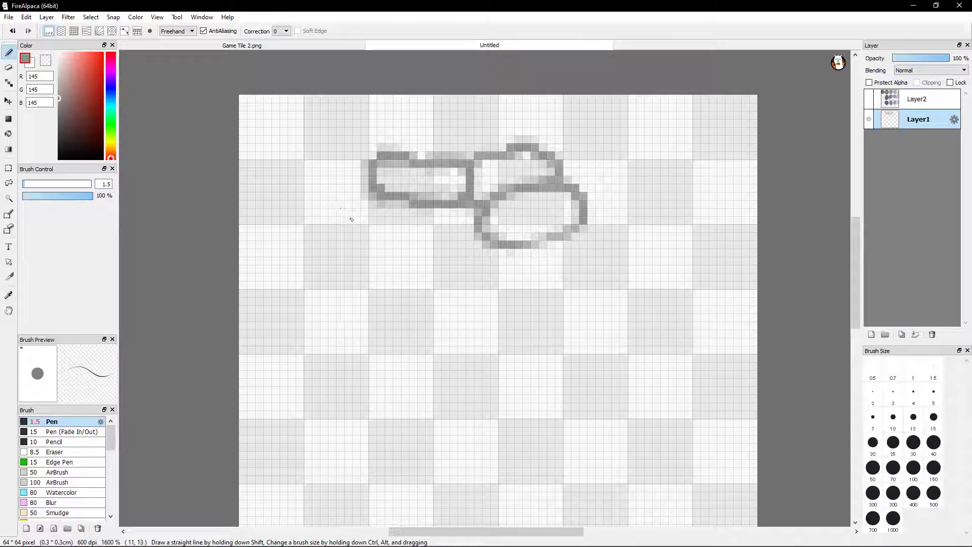
Copy a rectangular area covering the upper edges of the brick and first stone to a new Layer3, and clear the selection
click(9, 168)
drag(370, 96, 566, 168)
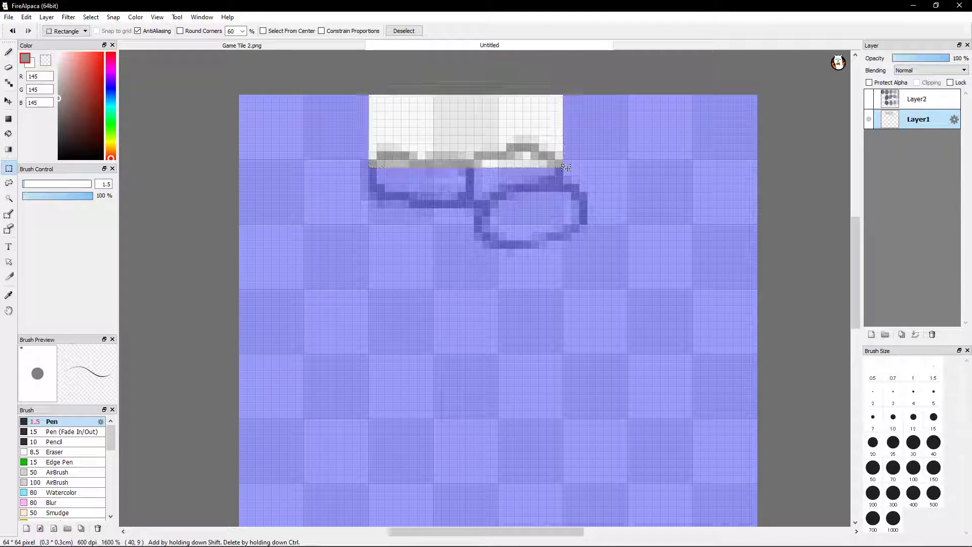
key(ctrl+shift+n)
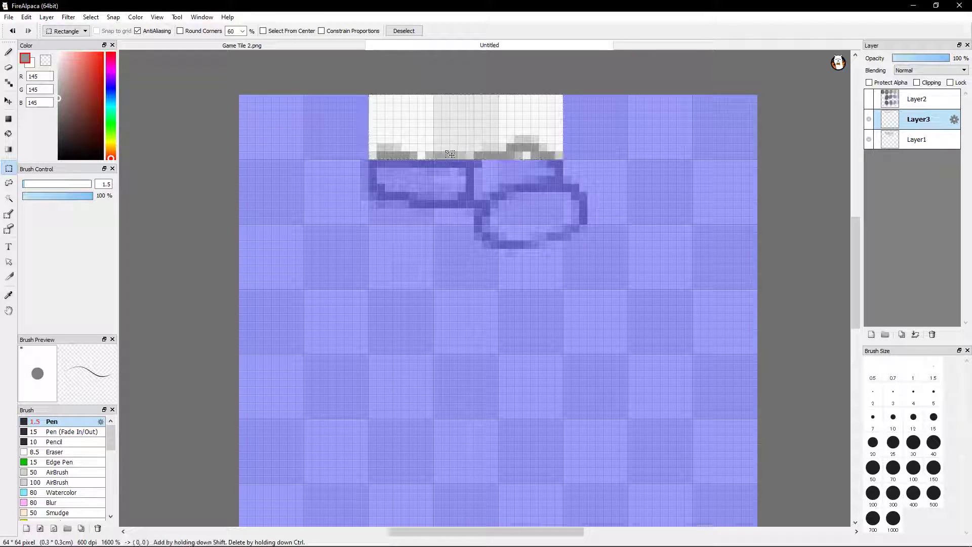
key(ctrl+d)
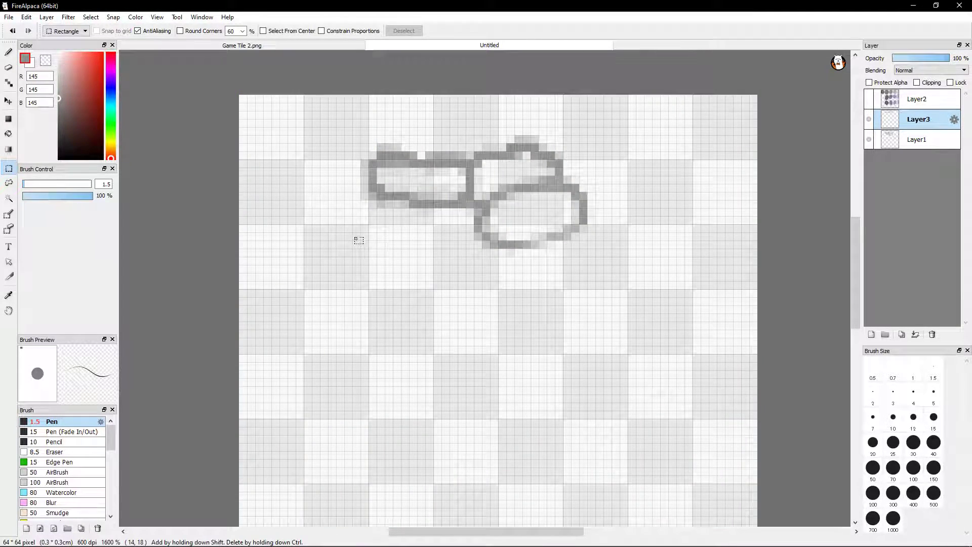
Move Layer3's copied edge strip down, well clear of the brick and stone outlines
click(9, 100)
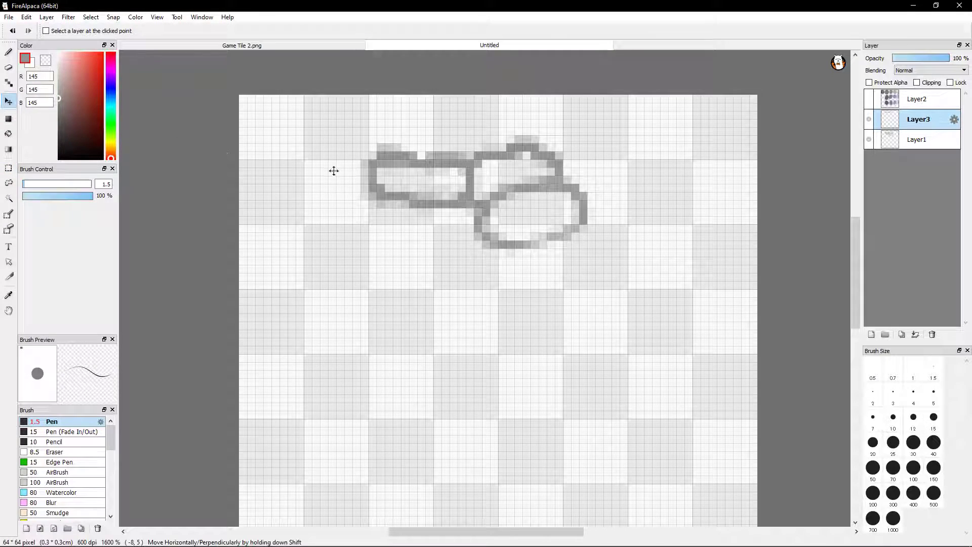
drag(516, 167, 550, 255)
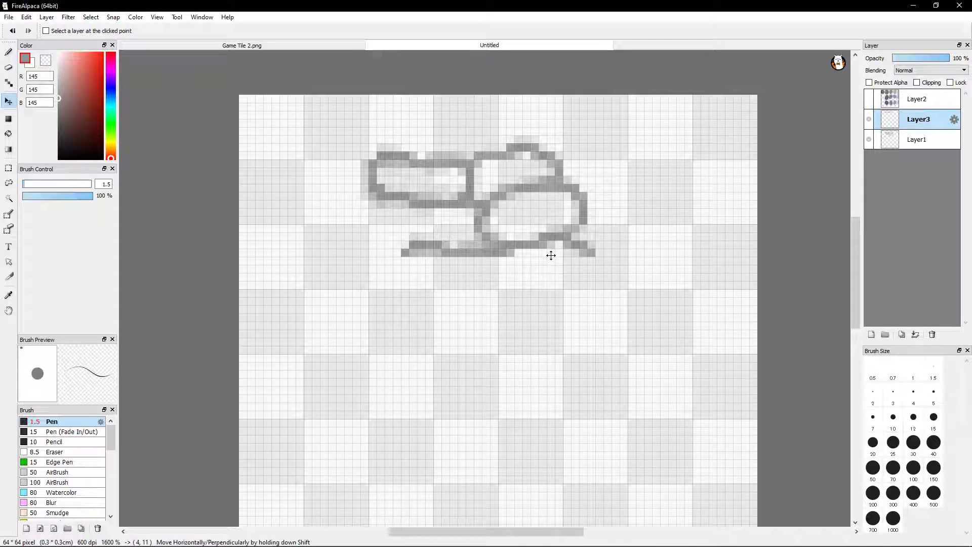
drag(550, 263, 512, 352)
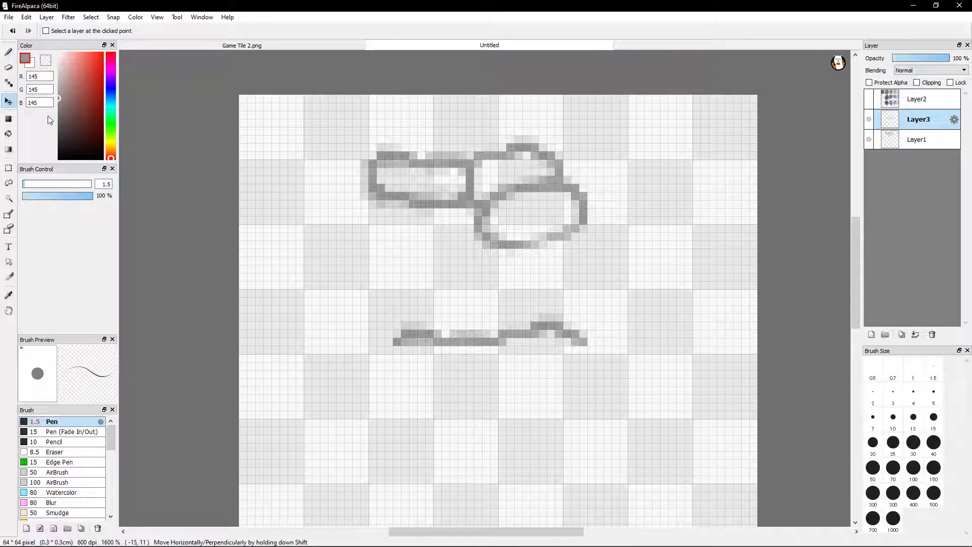
Undo a trial erasure of the brick and stone outlines on Layer1, and set the Eraser size to 1
click(9, 67)
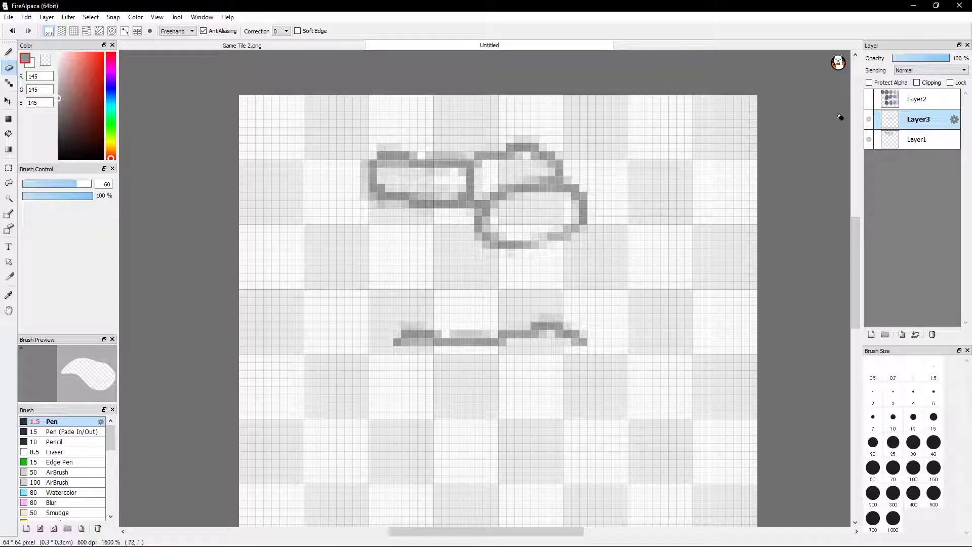
click(898, 143)
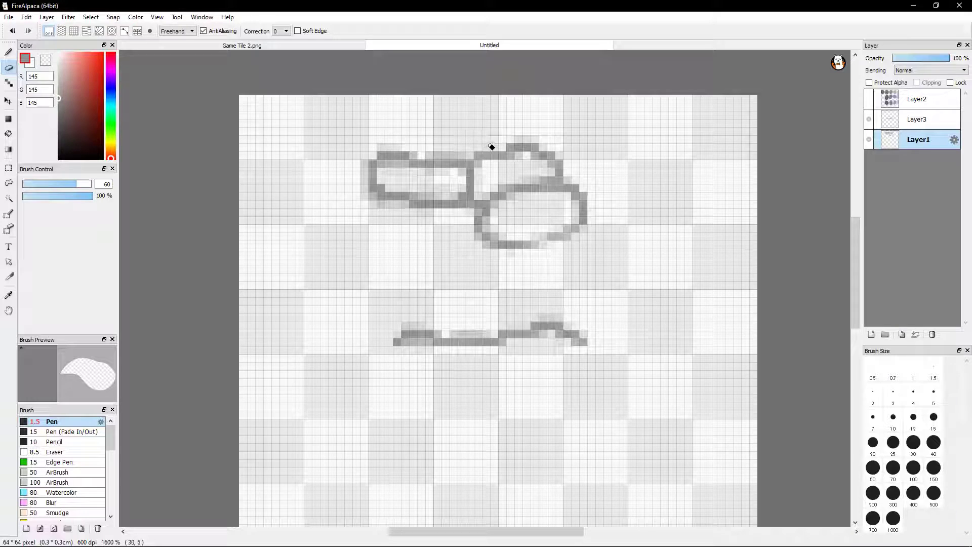
key(Delete)
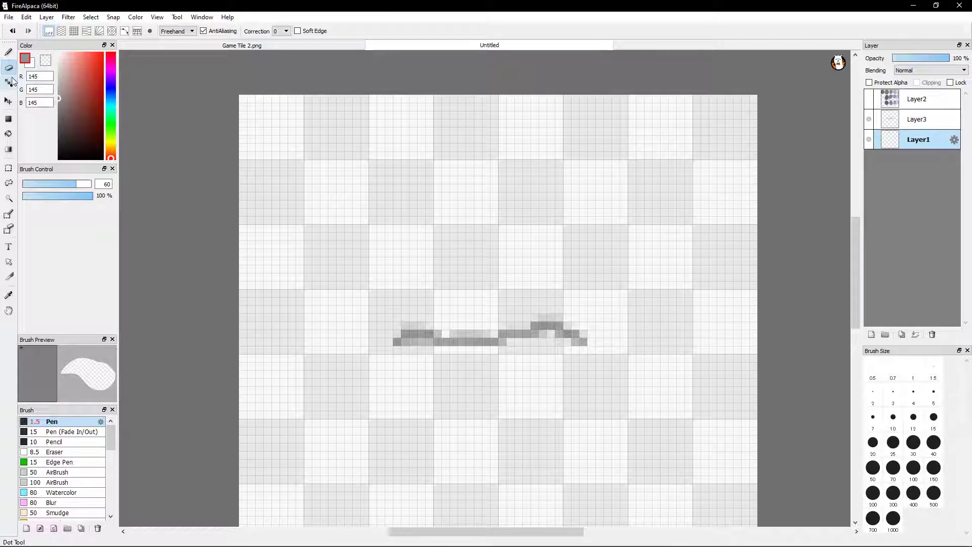
click(12, 31)
double_click(107, 183)
text(1)
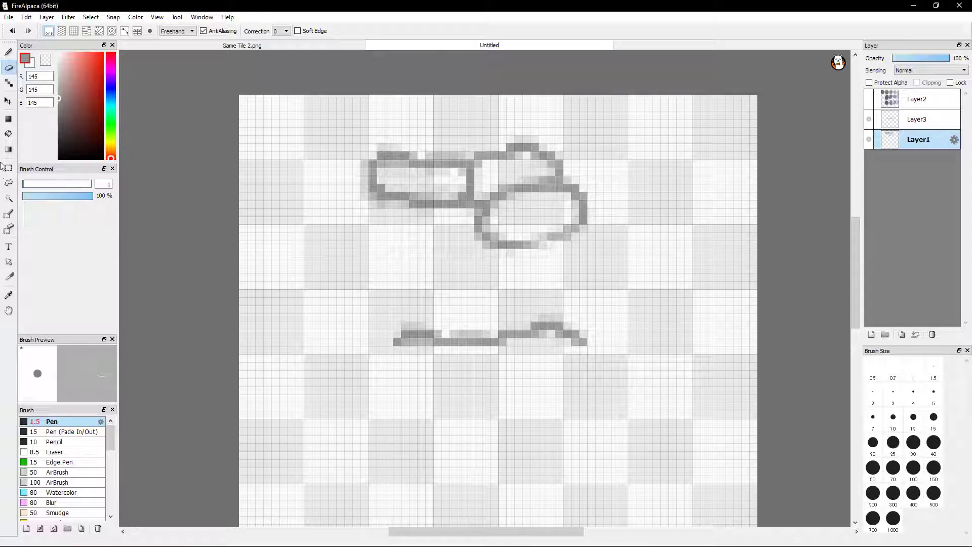
Move Layer3's copied edge strip back up to just below the lower stone
click(8, 102)
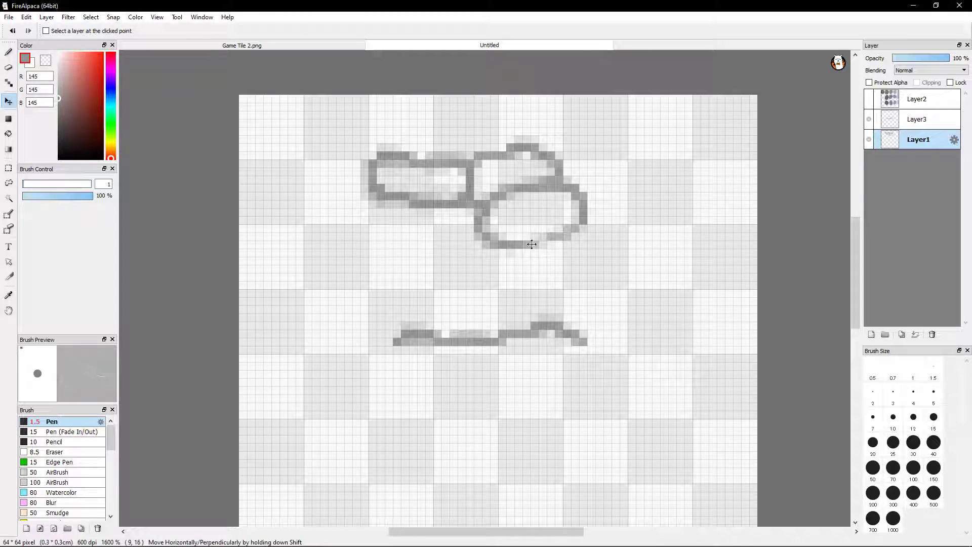
click(916, 120)
mouse_move(513, 356)
mouse_down()
mouse_move(563, 274)
mouse_move(552, 238)
mouse_move(520, 316)
mouse_move(540, 286)
mouse_move(531, 263)
mouse_move(542, 299)
mouse_move(533, 302)
mouse_move(534, 282)
mouse_move(525, 303)
mouse_move(533, 256)
mouse_move(525, 261)
mouse_up()
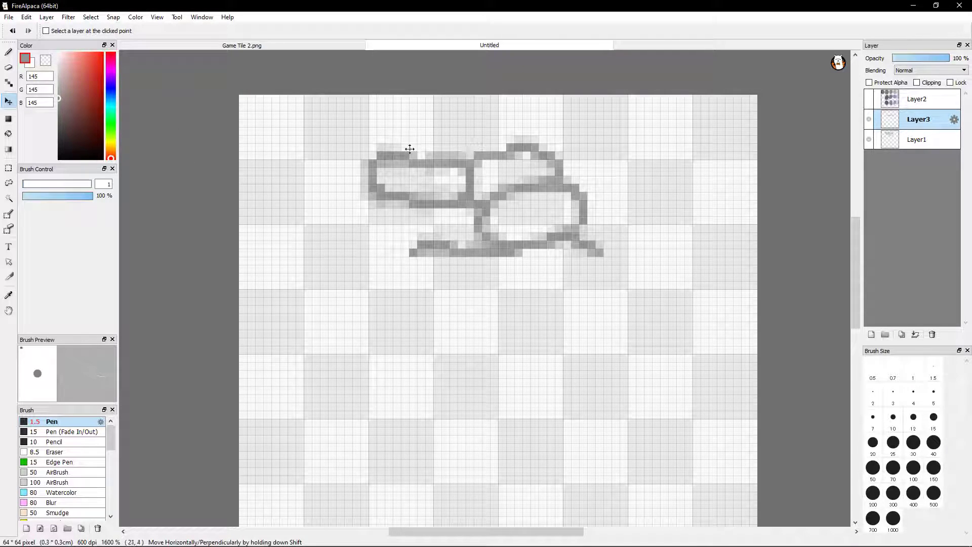
drag(529, 252, 529, 271)
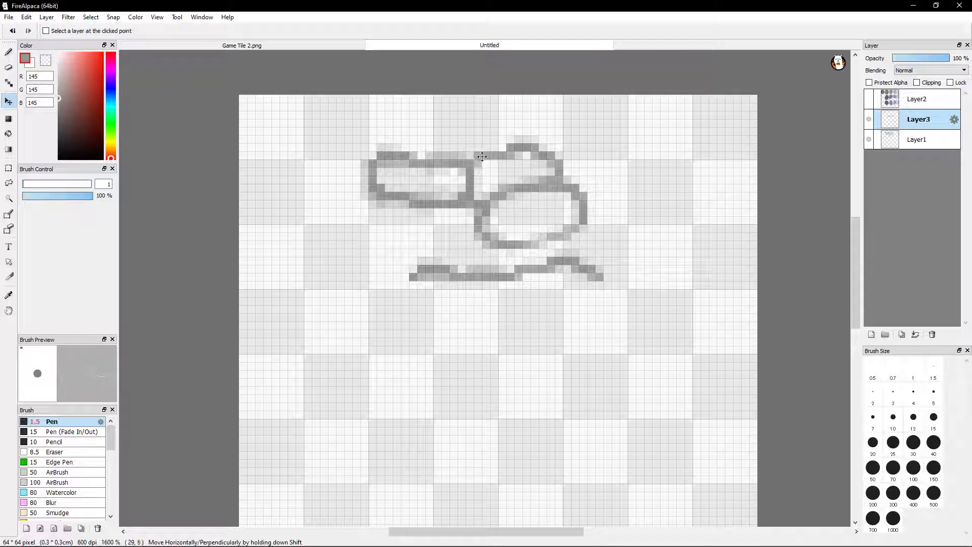
Draw several circular stones and concentric rings with the Pen on Layer1, below the copied edge strip
click(15, 67)
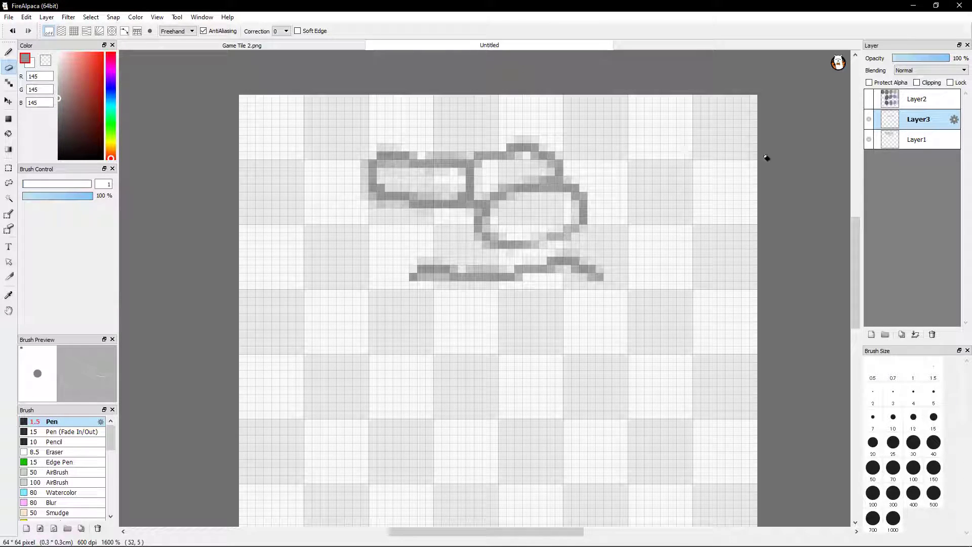
click(917, 145)
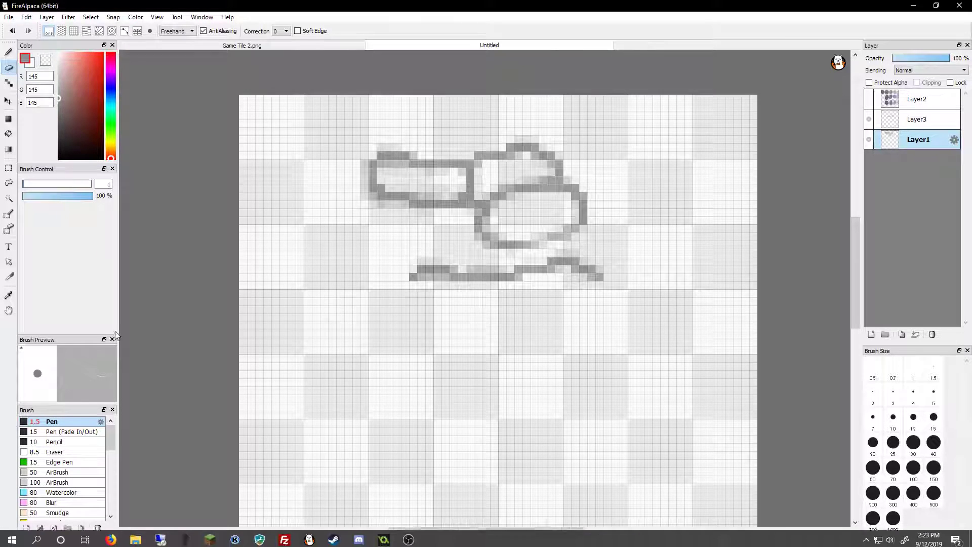
click(9, 53)
mouse_move(480, 357)
mouse_down()
mouse_move(438, 369)
mouse_move(444, 399)
mouse_move(481, 417)
mouse_move(504, 410)
mouse_move(510, 370)
mouse_move(461, 351)
mouse_up()
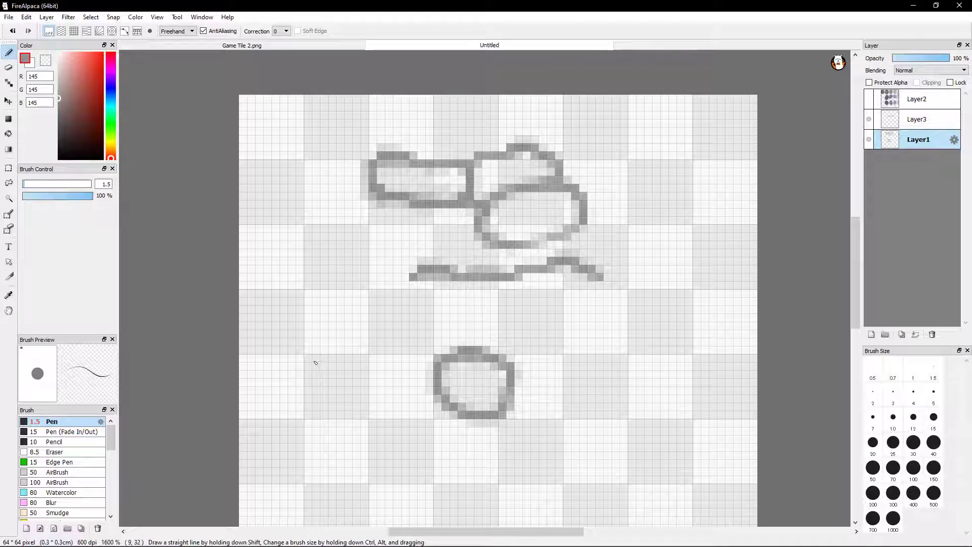
mouse_move(366, 313)
mouse_down()
mouse_move(347, 308)
mouse_move(318, 343)
mouse_move(358, 373)
mouse_move(388, 338)
mouse_move(370, 315)
mouse_move(329, 322)
mouse_move(346, 375)
mouse_up()
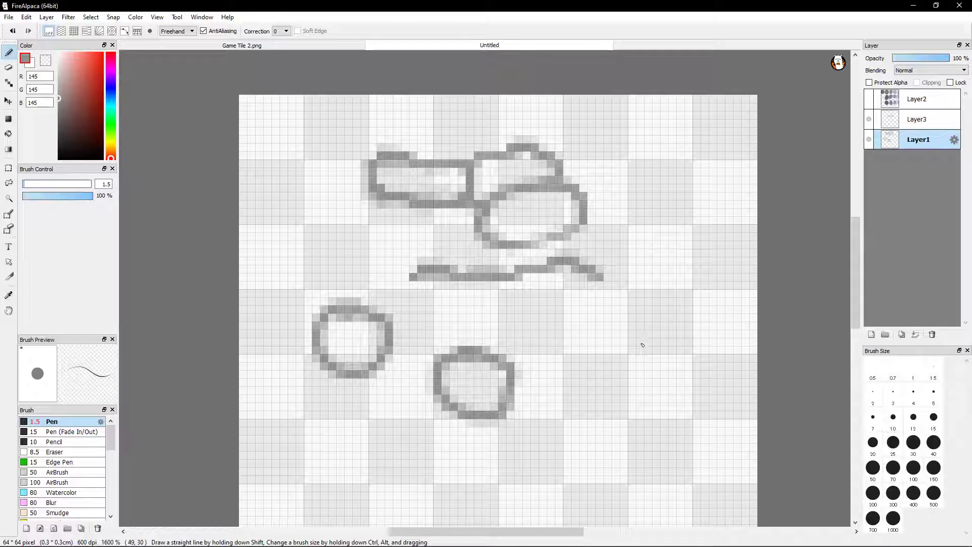
mouse_move(676, 303)
mouse_down()
mouse_move(642, 306)
mouse_move(714, 329)
mouse_move(681, 303)
mouse_move(648, 362)
mouse_move(668, 350)
mouse_move(689, 369)
mouse_move(655, 360)
mouse_move(664, 377)
mouse_up()
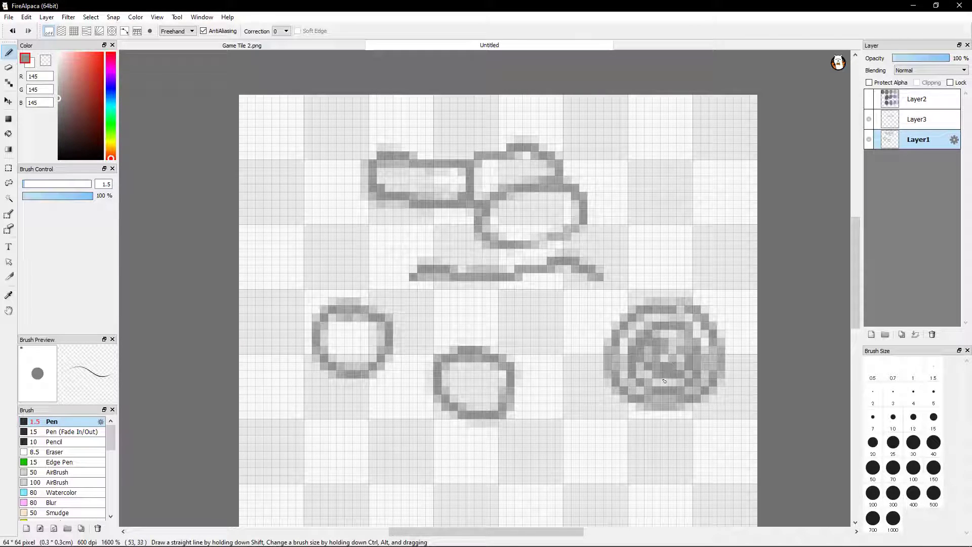
key(ctrl+z)
mouse_move(601, 412)
mouse_down()
mouse_move(566, 402)
mouse_move(525, 465)
mouse_move(614, 503)
mouse_move(647, 432)
mouse_move(549, 385)
mouse_up()
mouse_move(613, 445)
mouse_down()
mouse_move(580, 429)
mouse_move(572, 459)
mouse_move(614, 485)
mouse_move(643, 453)
mouse_move(611, 433)
mouse_move(614, 460)
mouse_move(603, 449)
mouse_move(588, 453)
mouse_move(600, 466)
mouse_move(618, 469)
mouse_move(611, 450)
mouse_move(574, 440)
mouse_up()
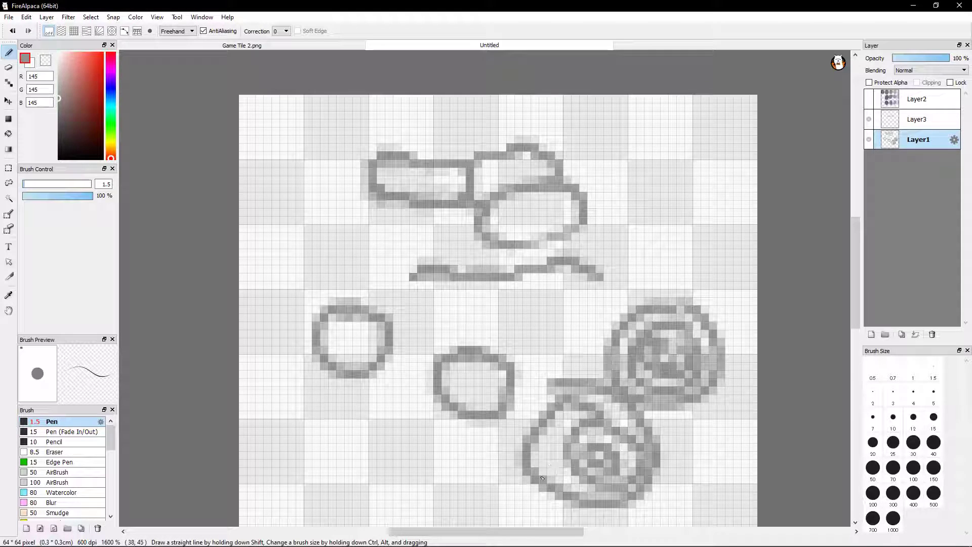
Undo all the circular strokes drawn below the copied edge strip
click(13, 31)
click(13, 32)
click(14, 31)
click(13, 31)
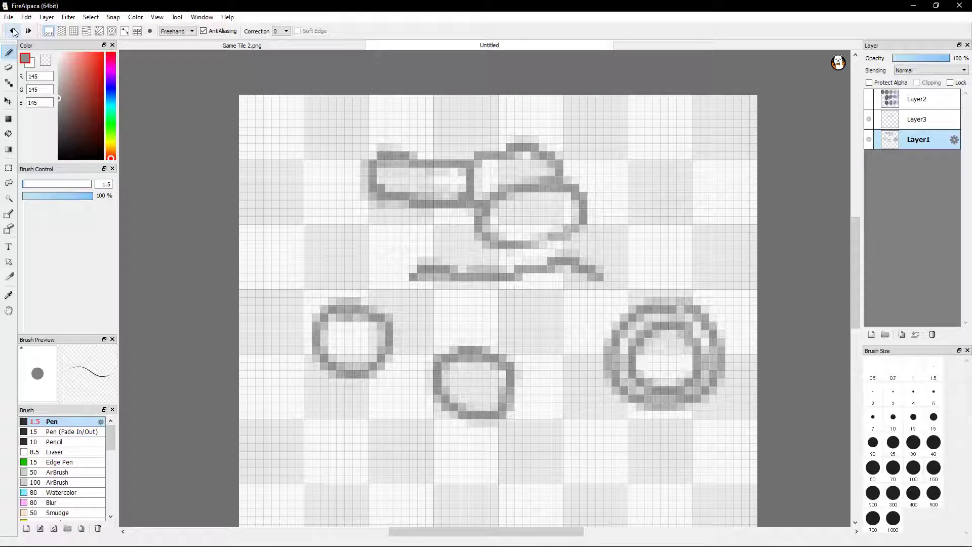
click(13, 31)
click(13, 32)
click(14, 32)
click(14, 32)
click(16, 31)
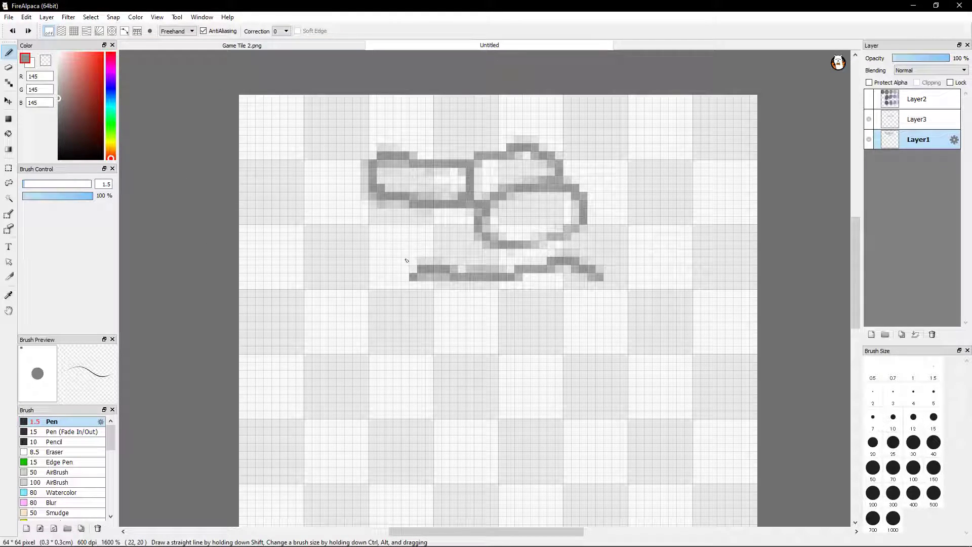
Move Layer1's brick and stone outlines about 2 pixels down so the lower stone meets the copied edge strip
click(9, 101)
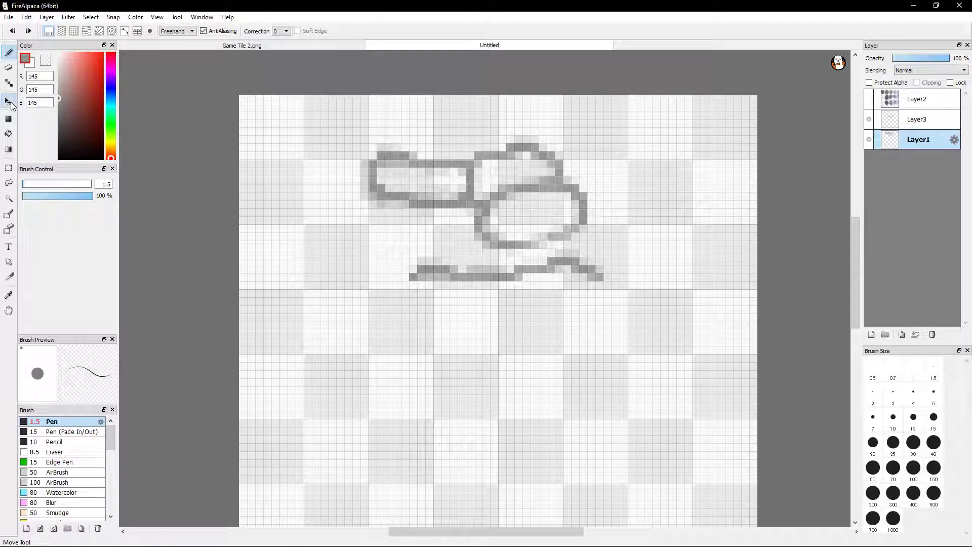
mouse_move(534, 287)
mouse_down()
mouse_move(550, 282)
mouse_move(533, 278)
mouse_move(555, 274)
mouse_move(521, 277)
mouse_up()
drag(509, 207, 522, 199)
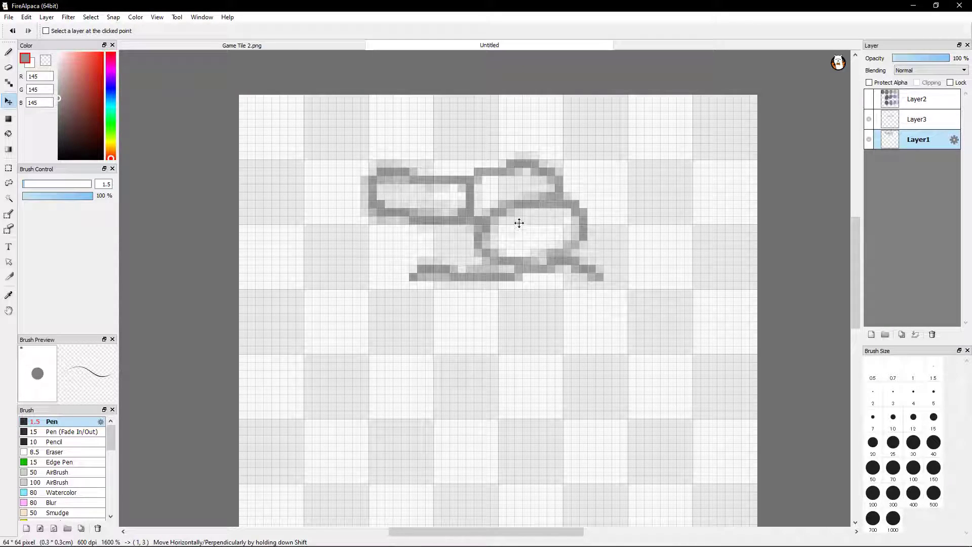
Move Layer1's brick and stone outlines about 1 pixel right and 1 pixel down, and compare both layers by toggling their visibility
mouse_move(519, 232)
mouse_down()
mouse_move(520, 202)
mouse_move(531, 230)
mouse_up()
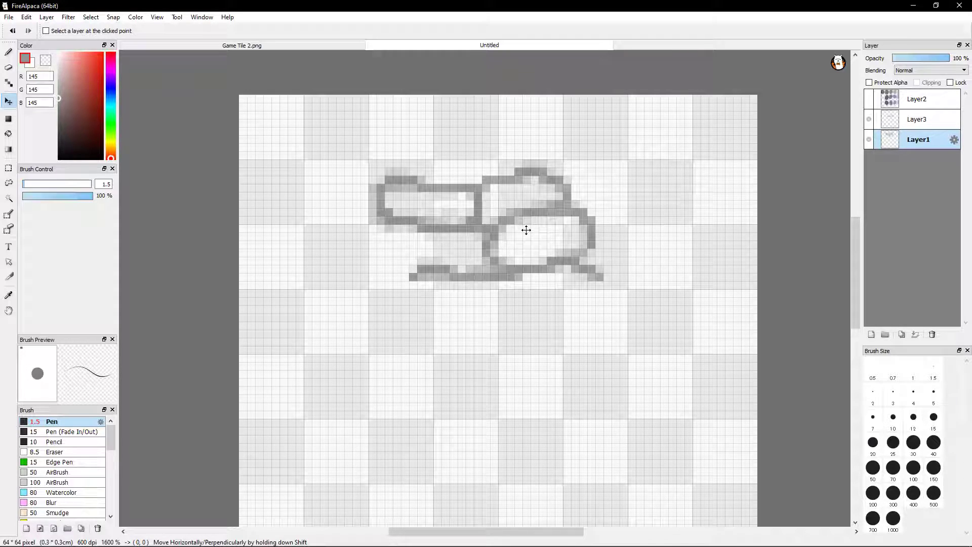
click(870, 127)
click(869, 127)
click(870, 127)
click(869, 132)
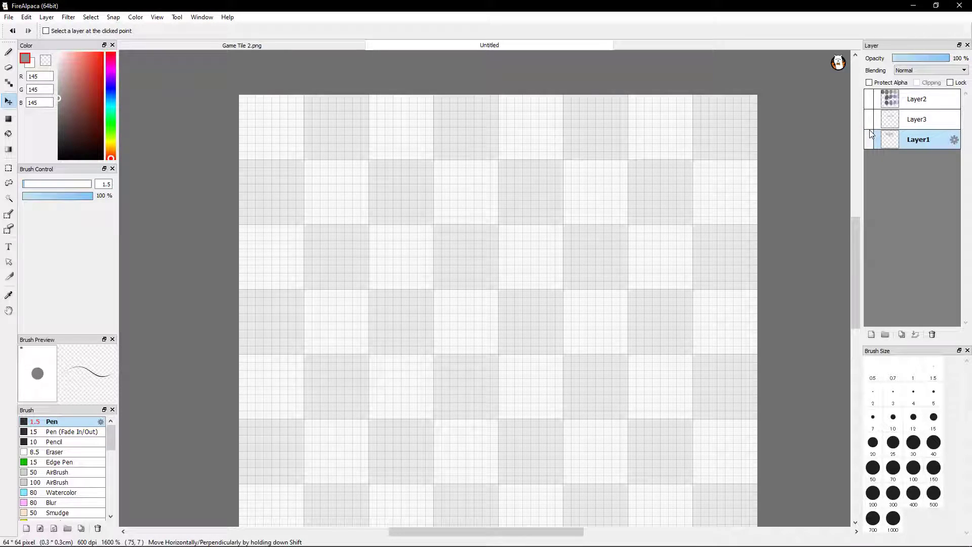
click(871, 141)
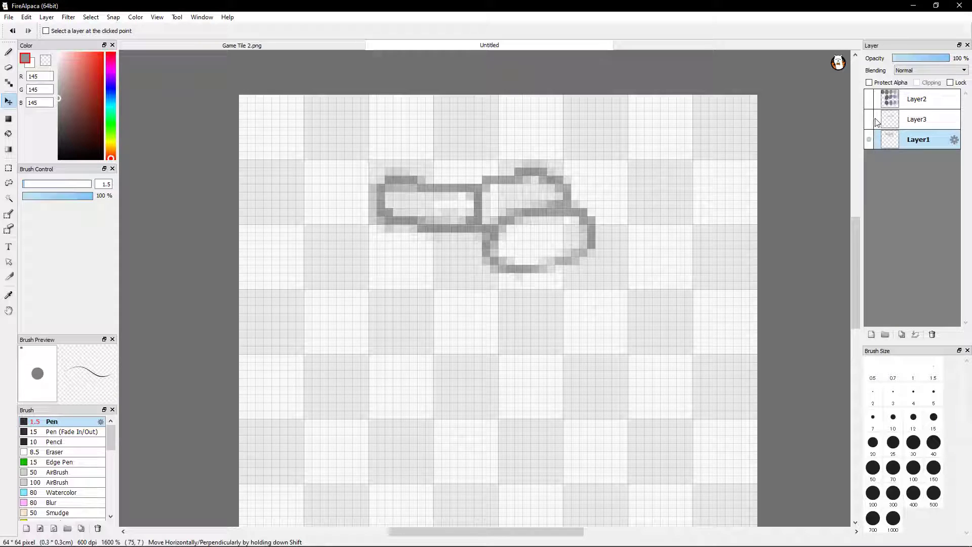
click(871, 122)
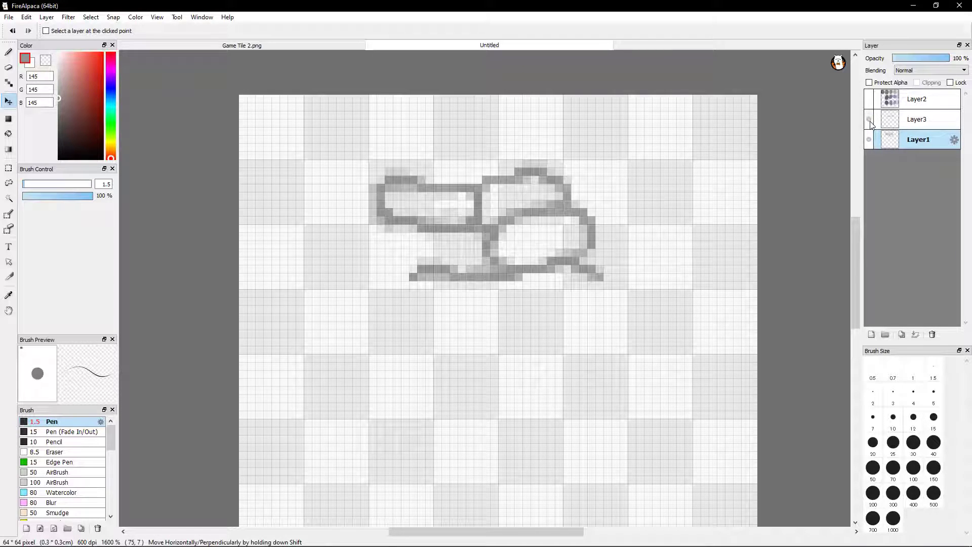
Isolate Layer3, erase the light grey shading above the middle of its copied edge strip, and show Layer1 again
click(870, 142)
click(870, 141)
click(870, 140)
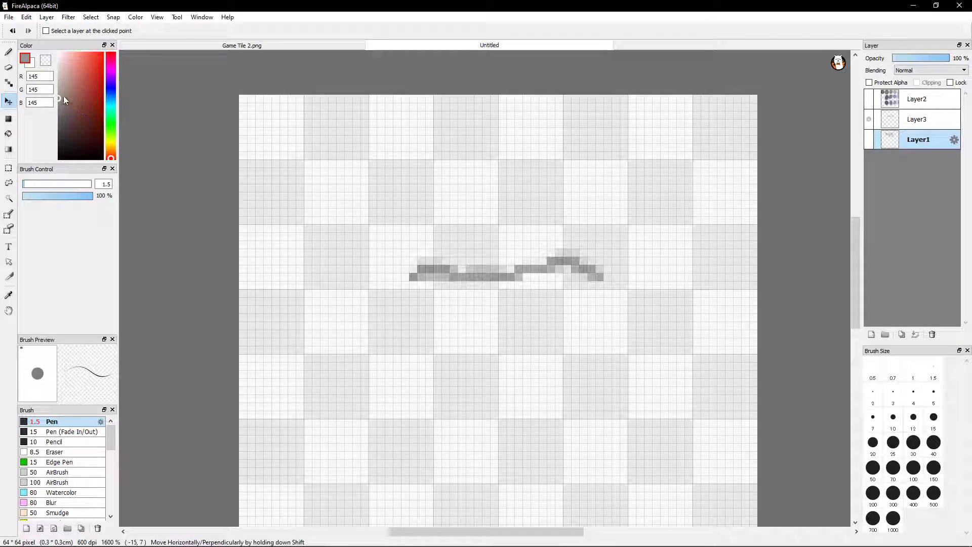
click(6, 68)
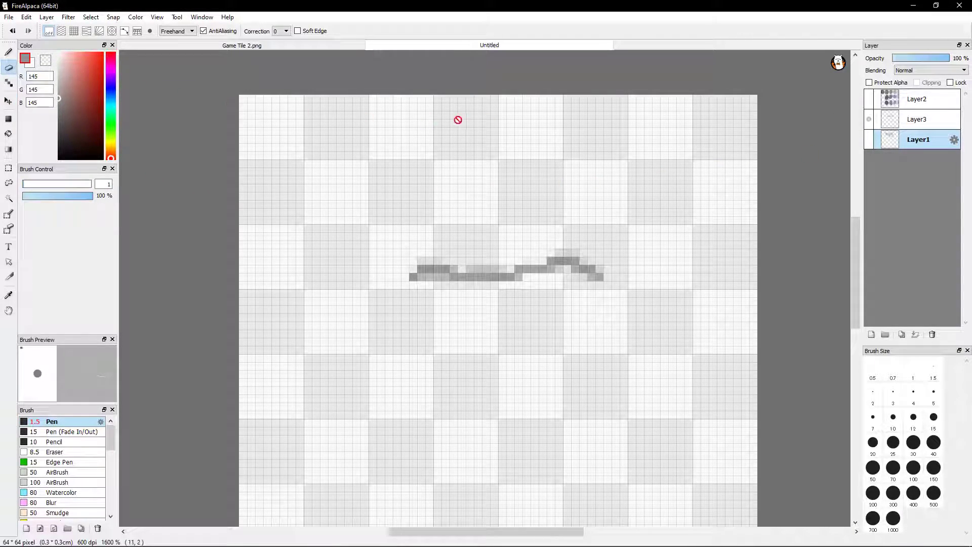
click(892, 122)
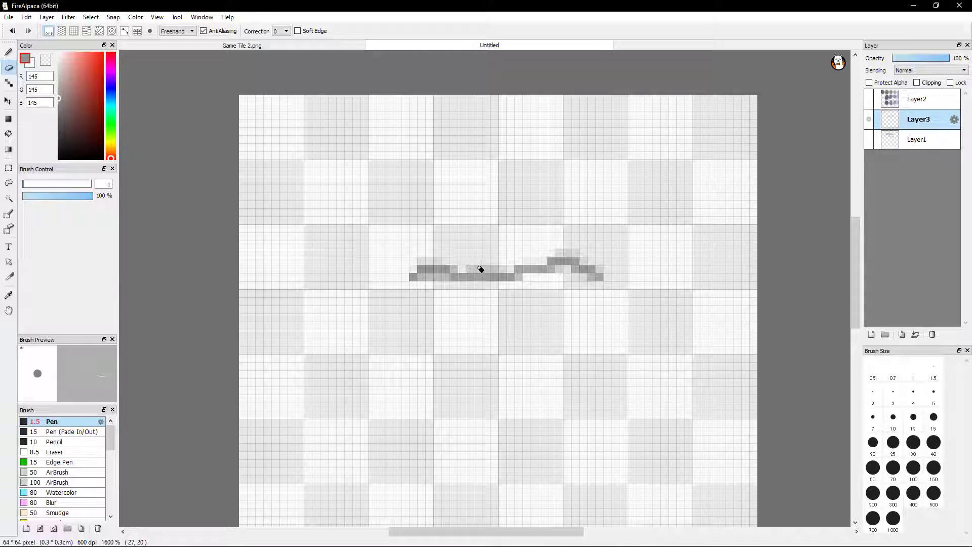
drag(477, 270, 509, 271)
click(869, 139)
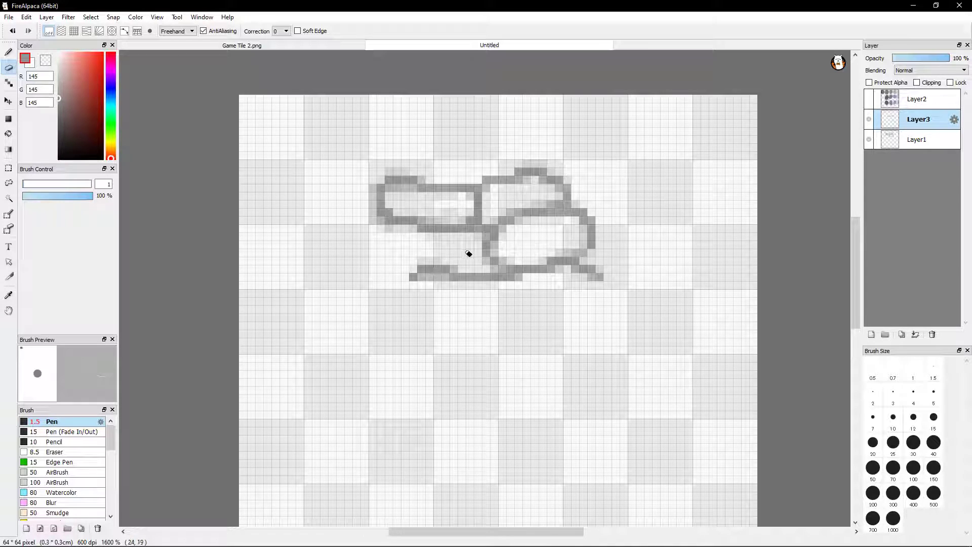
Switch to Firefox, examine Minecraft cobblestone images including the Official Minecraft Wiki block, close the image search, and return to FireAlpaca
click(8, 52)
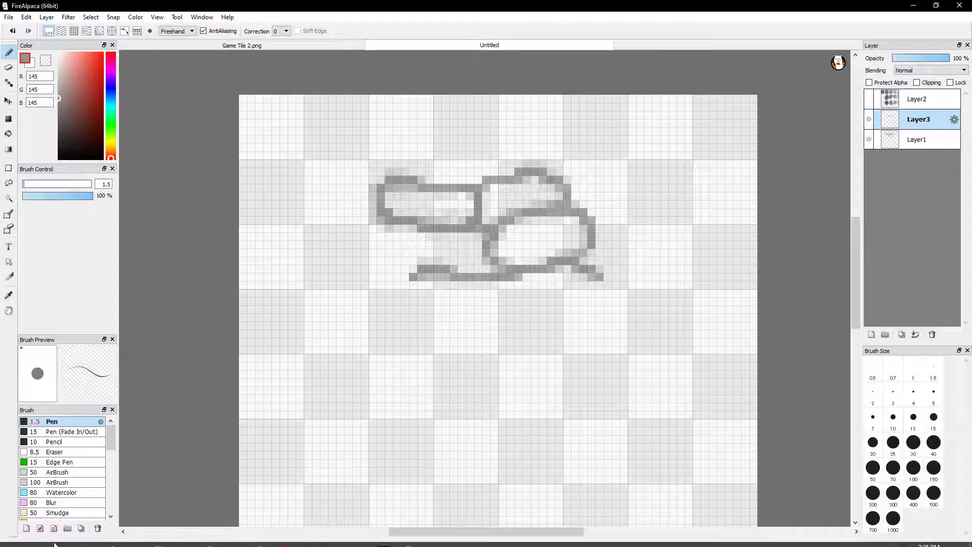
mouse_move(63, 545)
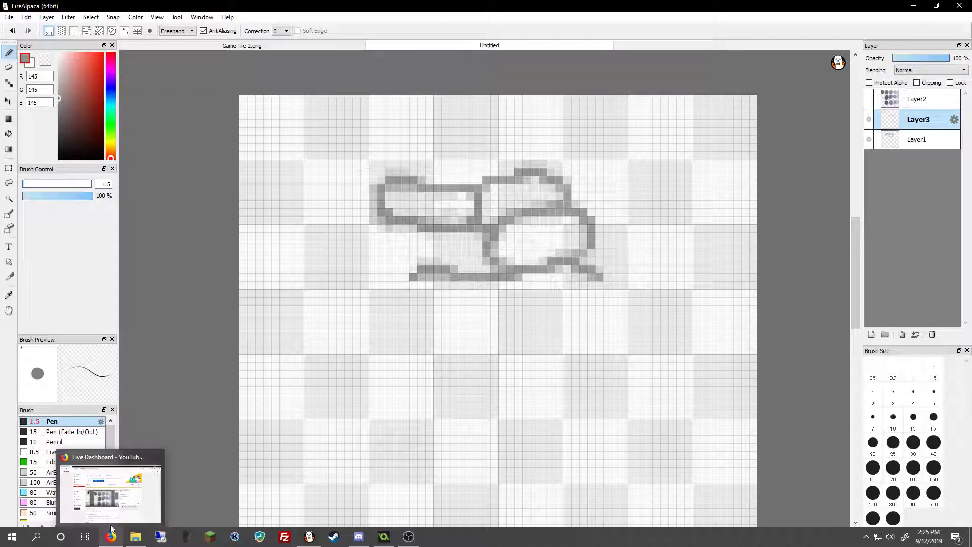
click(108, 542)
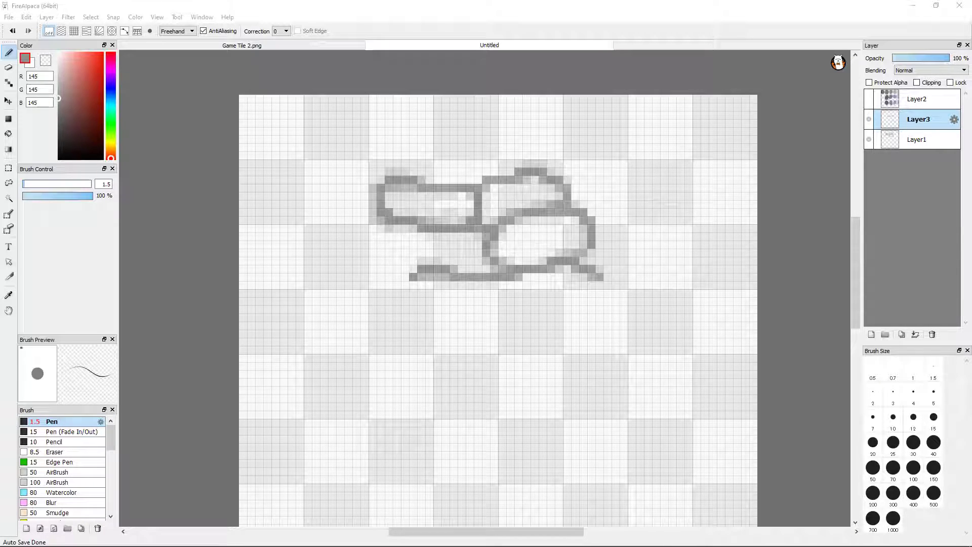
drag(474, 546, 517, 1)
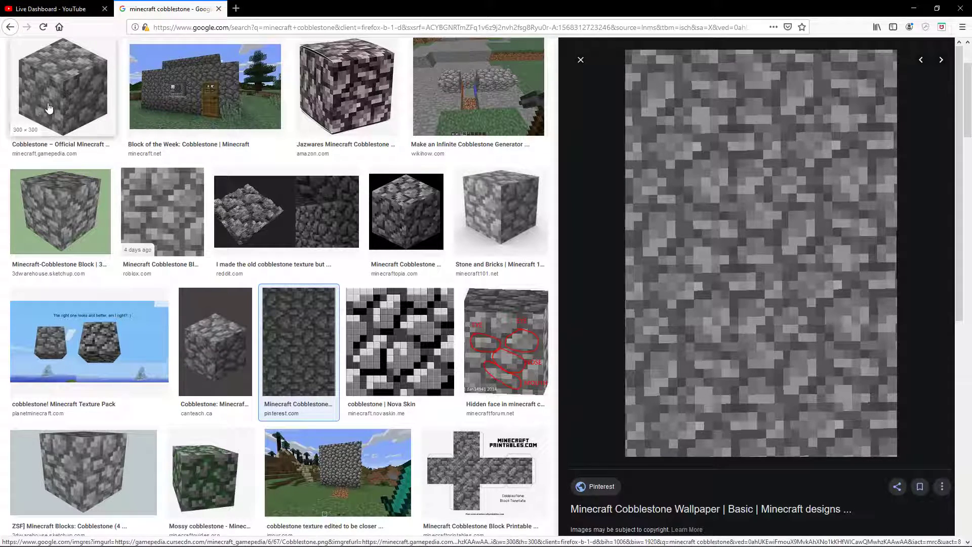
click(60, 86)
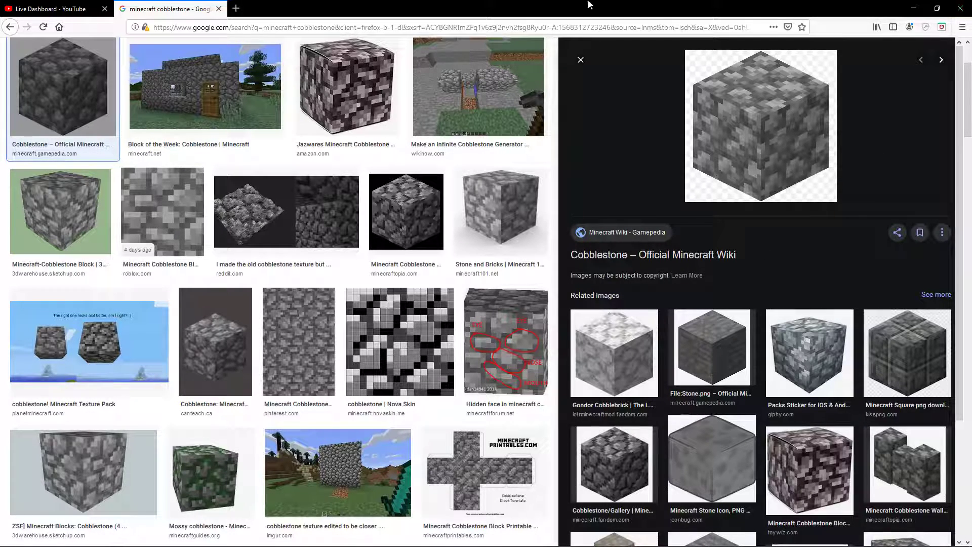
click(219, 8)
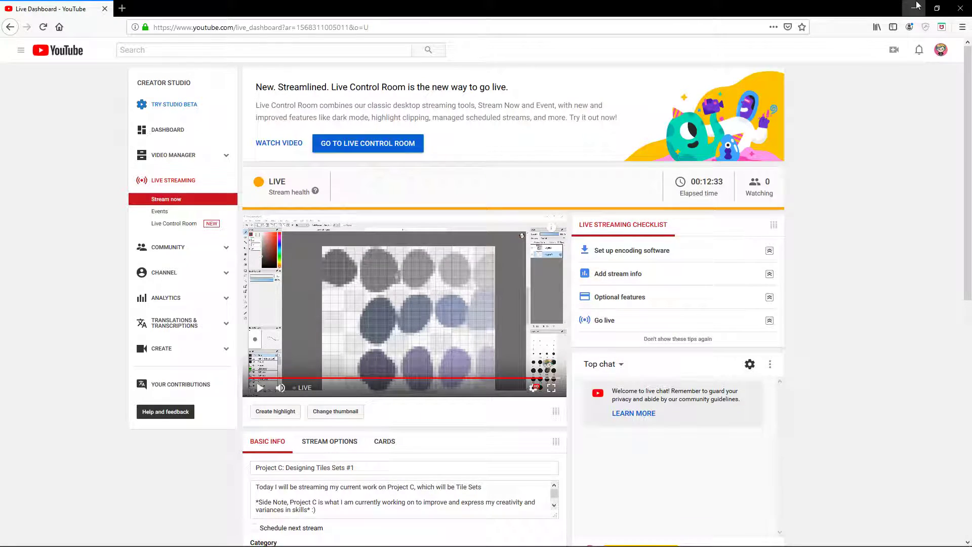
click(908, 7)
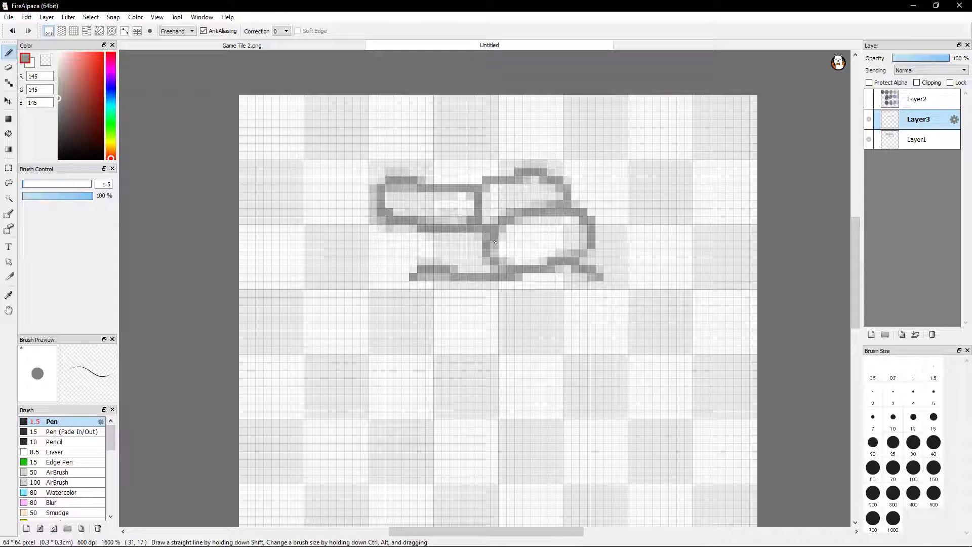
Try drawing a small round stone and a larger oval stone below the edge strip on Layer3
mouse_move(523, 344)
mouse_down()
mouse_move(489, 358)
mouse_move(524, 345)
mouse_up()
mouse_move(452, 319)
mouse_down()
mouse_move(344, 347)
mouse_move(458, 308)
mouse_up()
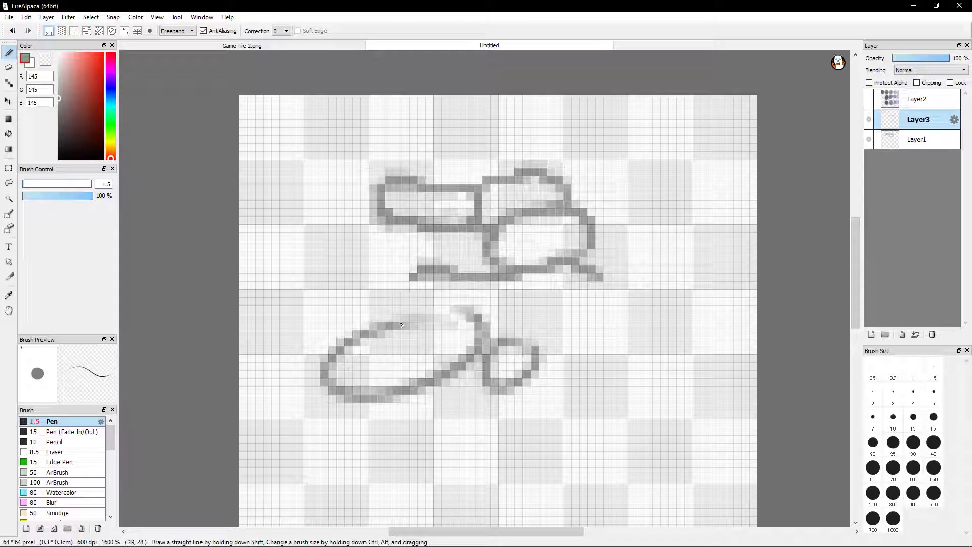
key(ctrl+z)
key(ctrl+z)
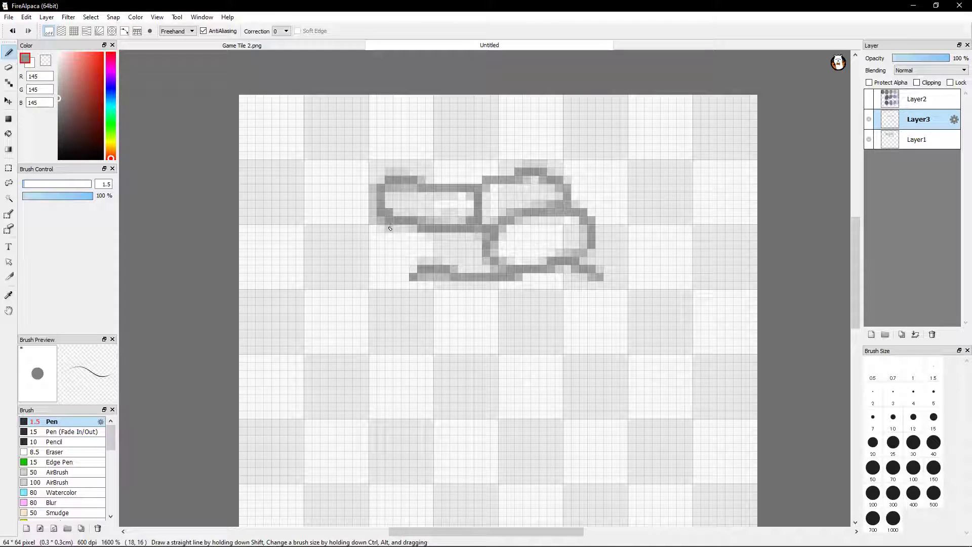
Draw the missing side of the lower stone with the Pen on Layer3, joining the upper brick to the edge strip
mouse_move(390, 228)
mouse_down()
mouse_move(380, 262)
mouse_move(394, 275)
mouse_move(416, 276)
mouse_move(407, 268)
mouse_move(430, 262)
mouse_up()
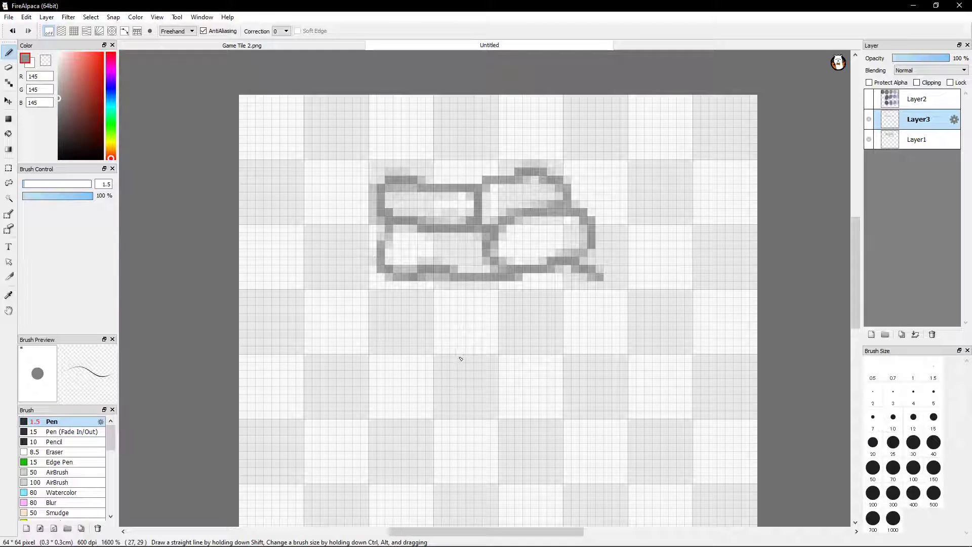
Try long vertical strokes through and beside the stones and a diagonal stroke beside them, and undo them all
drag(518, 113, 568, 315)
drag(418, 119, 423, 318)
mouse_move(332, 116)
mouse_down()
mouse_move(303, 218)
mouse_move(289, 324)
mouse_up()
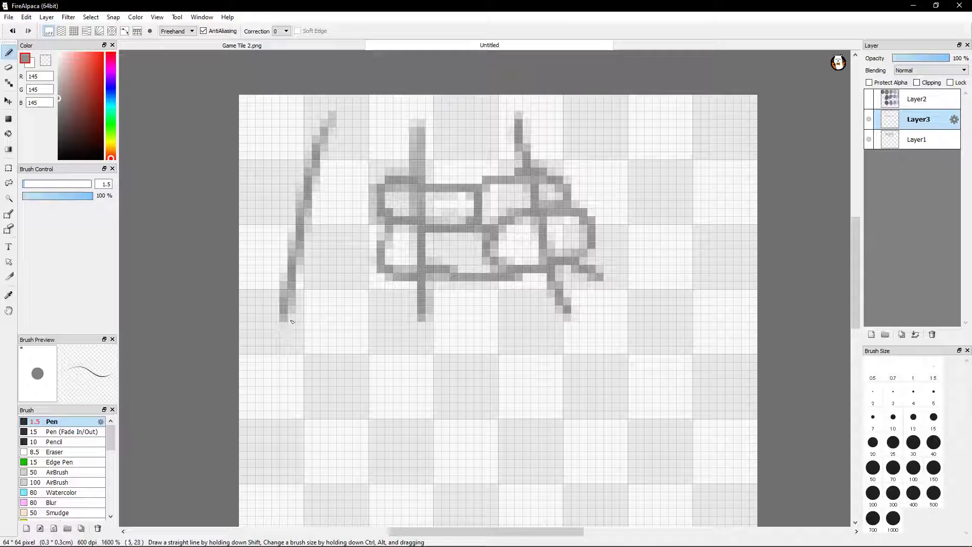
key(ctrl+z)
key(ctrl+z)
key(ctrl+z)
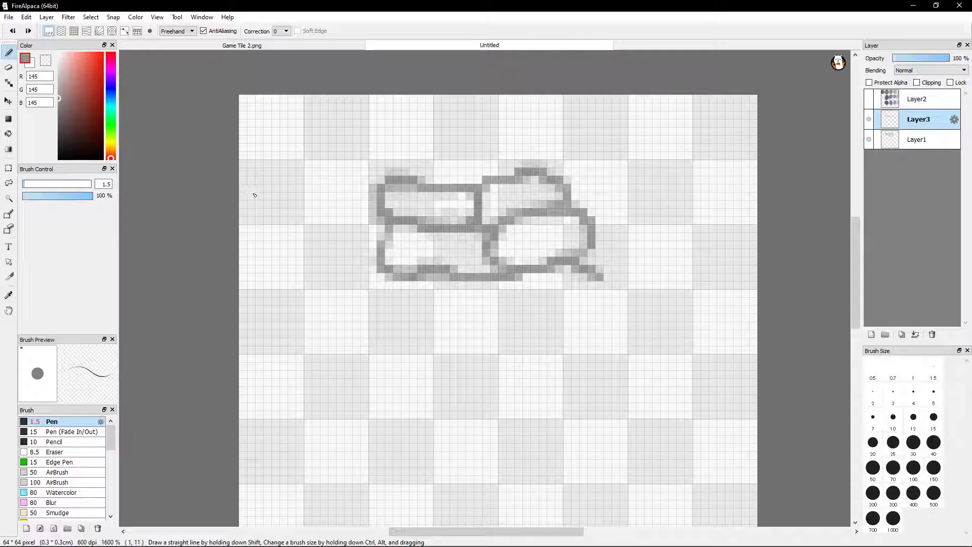
drag(252, 189, 317, 270)
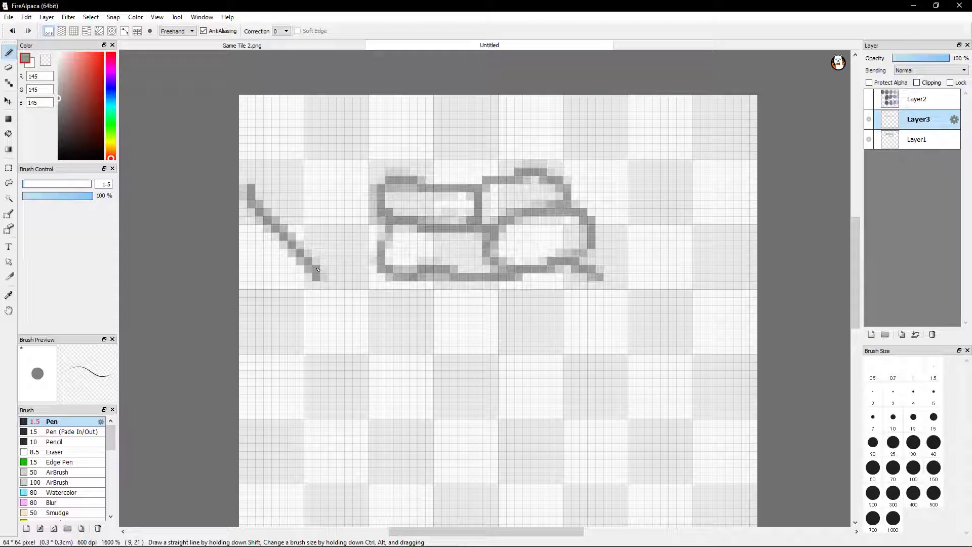
key(ctrl+z)
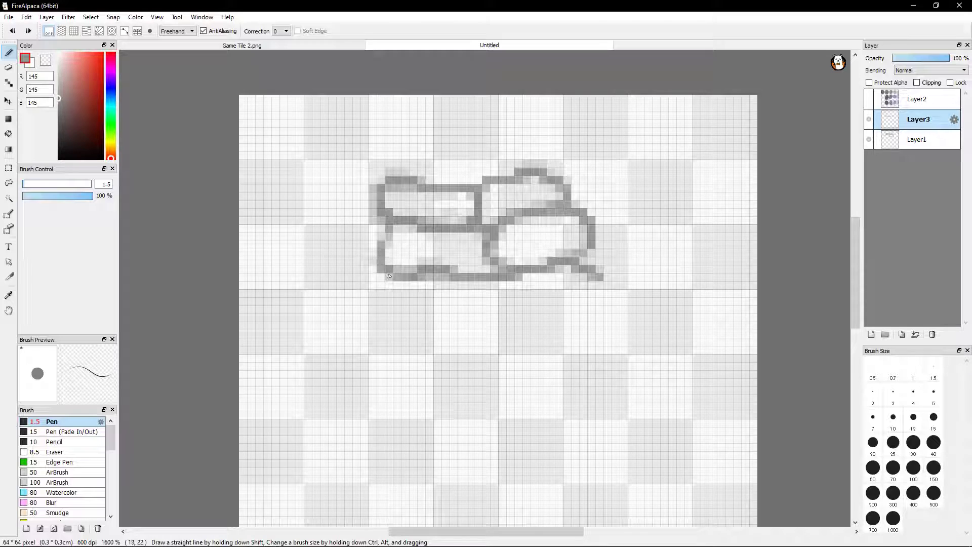
Extend Layer3's bottom edge about 10 pixels left of the lower stone, without an upright end, and check Layer3 by toggling its visibility
mouse_move(380, 272)
mouse_down()
mouse_move(297, 278)
mouse_move(282, 243)
mouse_up()
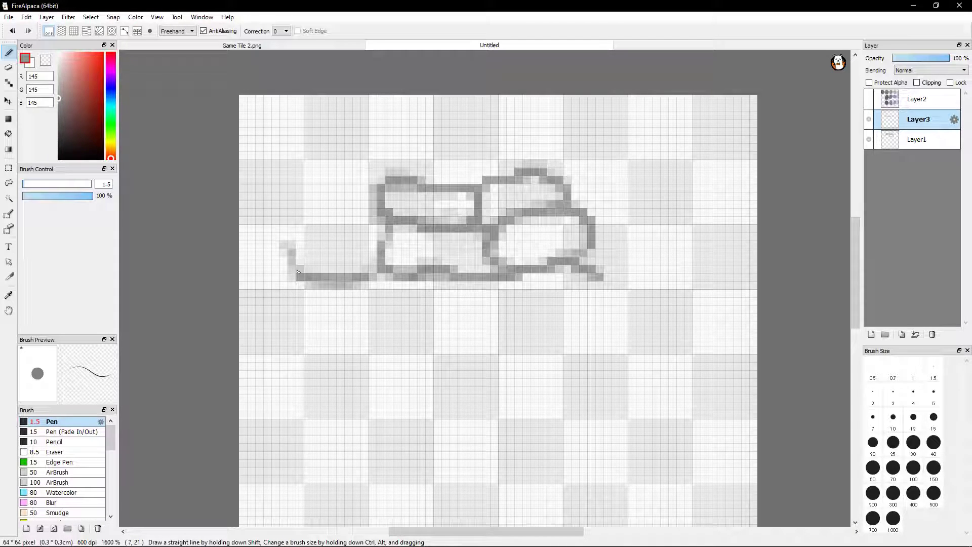
key(ctrl+z)
click(868, 120)
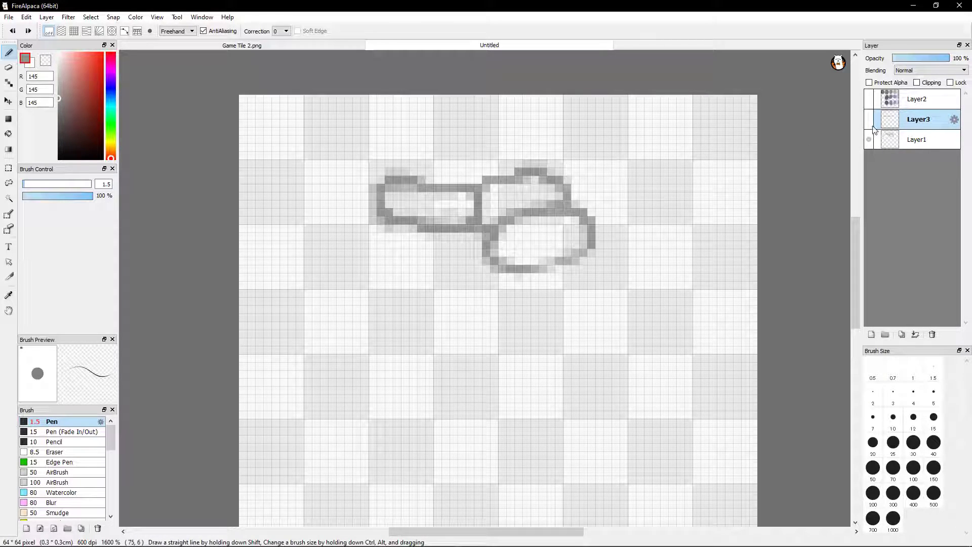
click(869, 122)
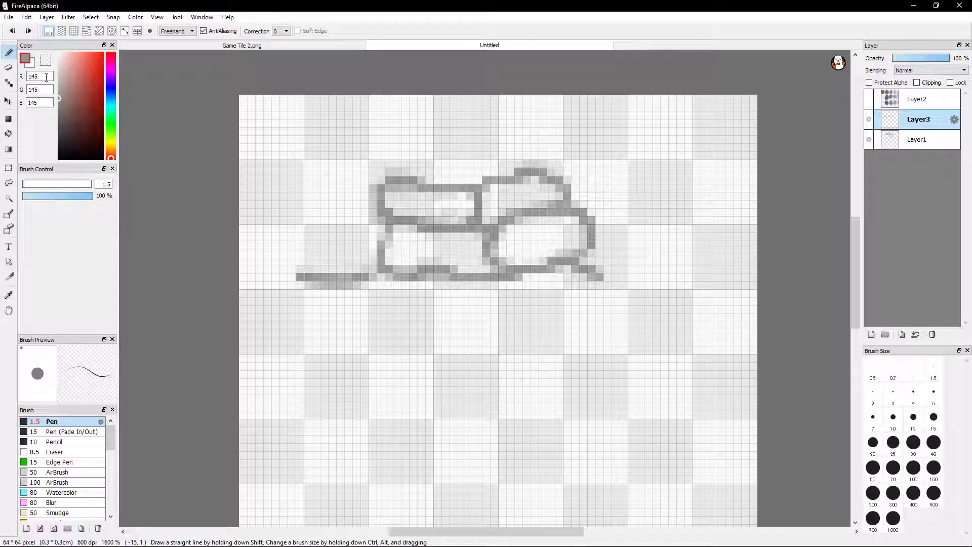
Move Layer3's edge strip about 12 pixels straight down, away from Layer1's stones, undoing the first slanted move
click(8, 101)
drag(491, 274, 466, 362)
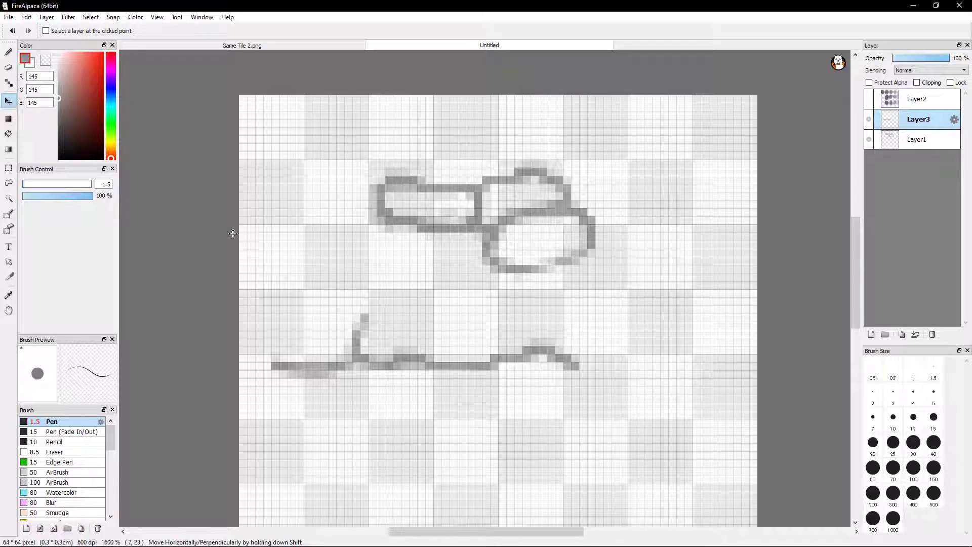
click(11, 31)
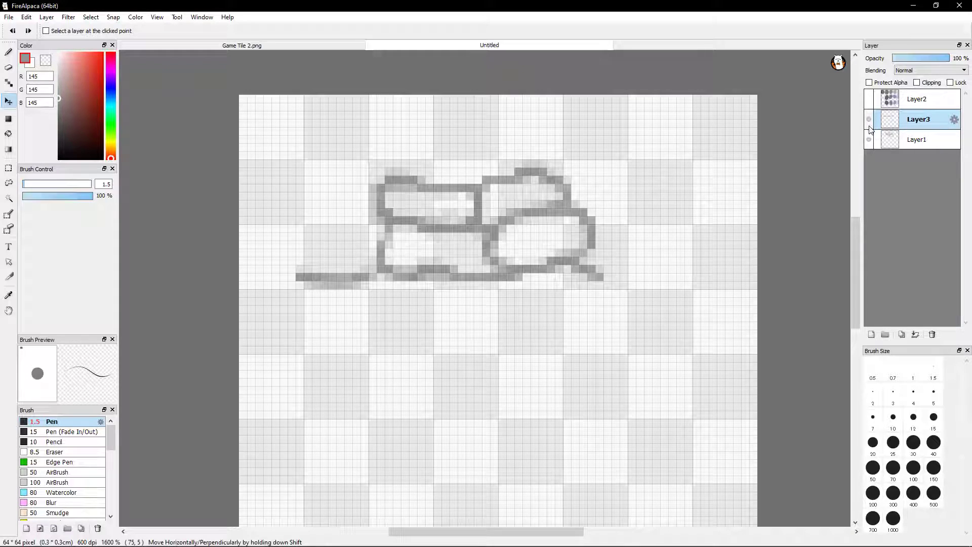
drag(505, 261, 511, 344)
click(8, 52)
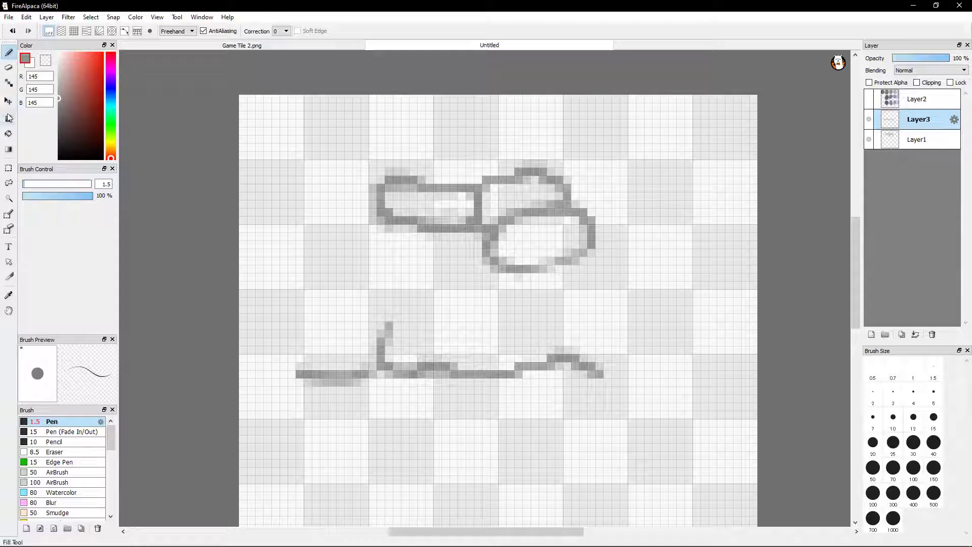
Copy the left part of Layer3's strip, an area of about 25 by 15 pixels, onto a new layer and deselect
click(8, 168)
drag(280, 289, 478, 414)
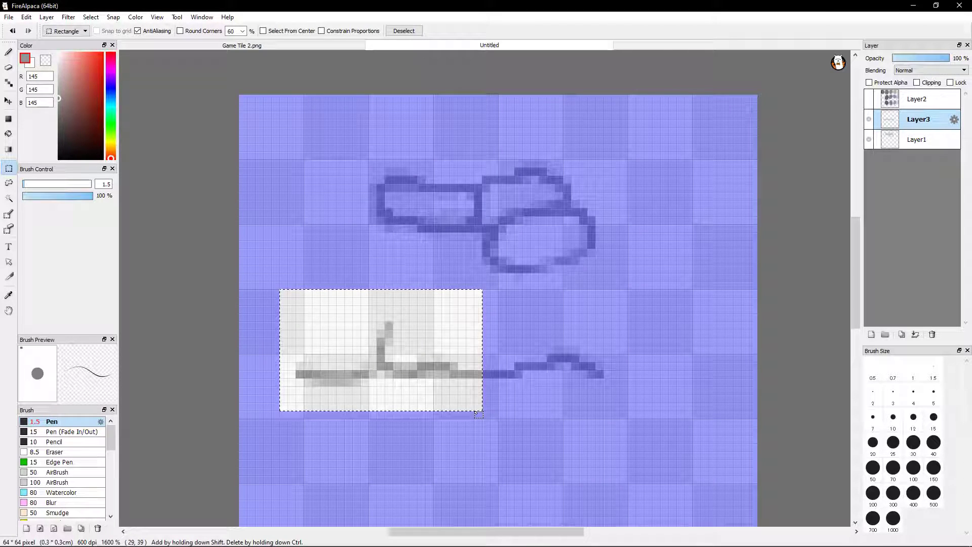
key(ctrl+v)
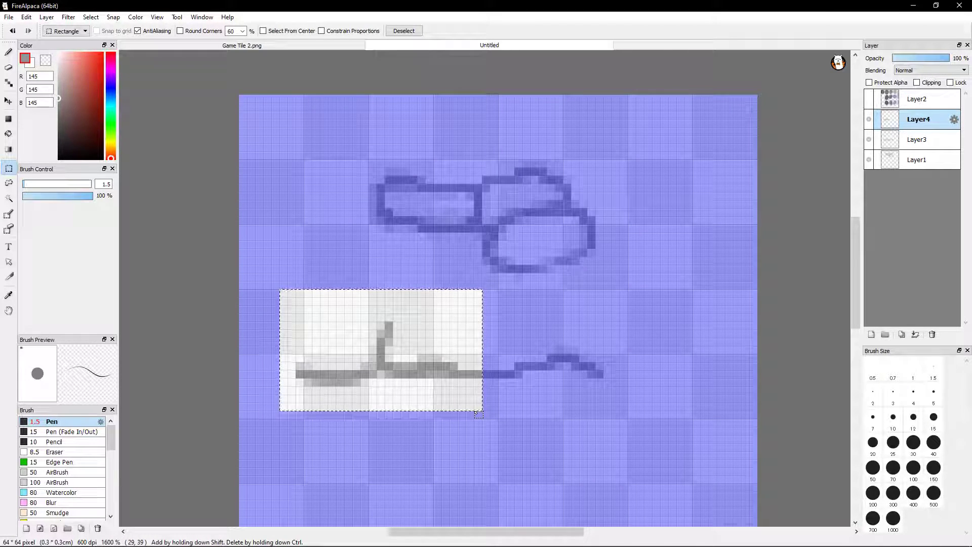
click(277, 201)
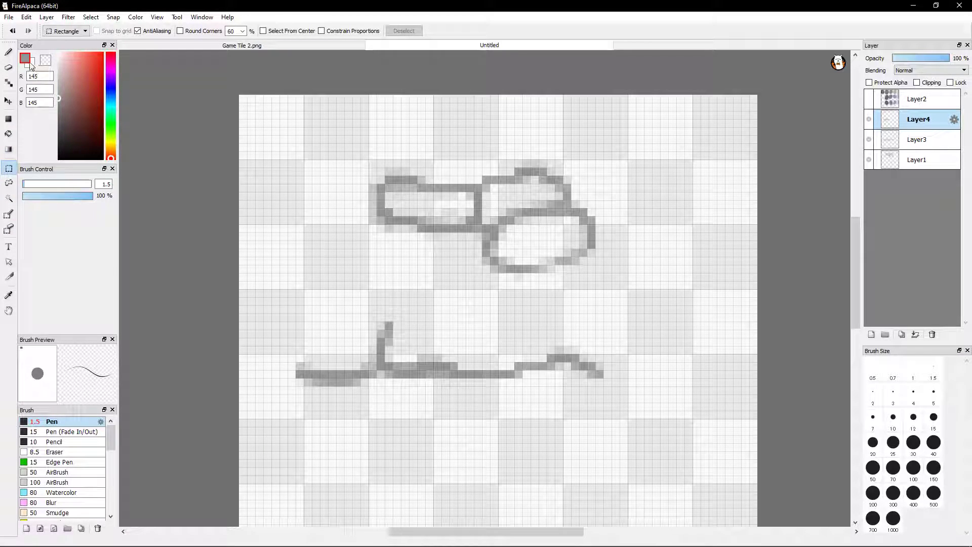
Move the pasted strip about 12 pixels up under the upper brick and extend its bottom edge with the Pen to the oval stone
click(6, 102)
mouse_move(358, 368)
mouse_down()
mouse_move(404, 275)
mouse_move(350, 273)
mouse_up()
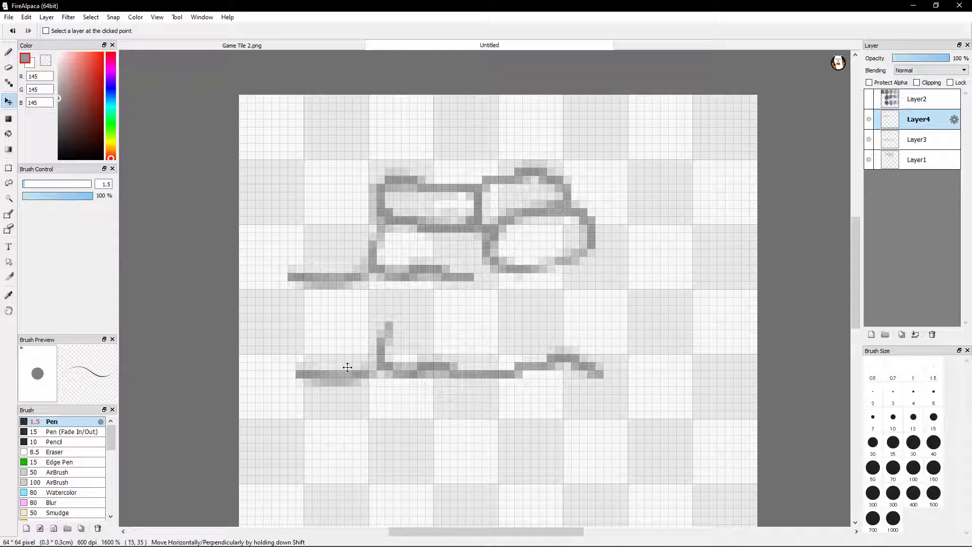
click(8, 52)
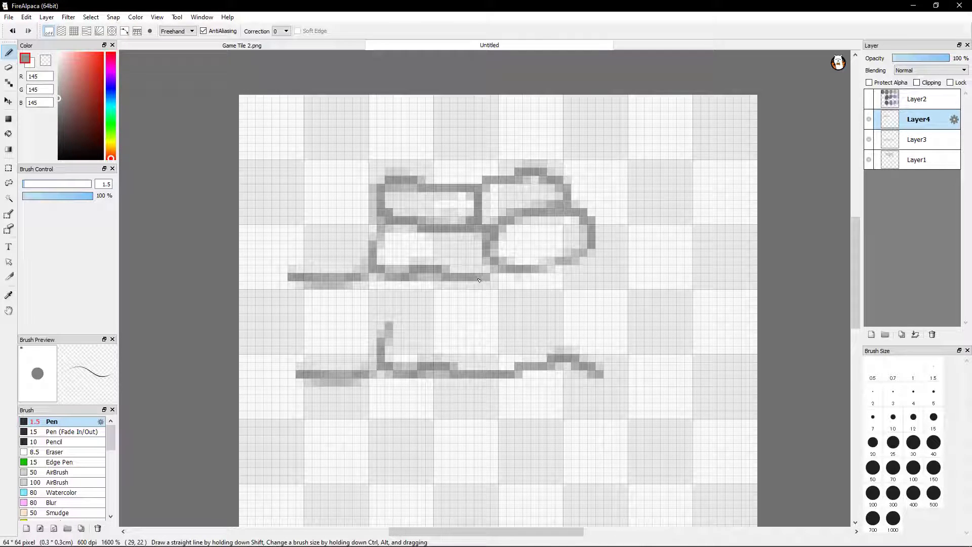
drag(489, 274, 490, 271)
Hide Layer3 and use the Eraser on Layer1 to lighten the soft pixel just inside the oval stone's left edge
key(e)
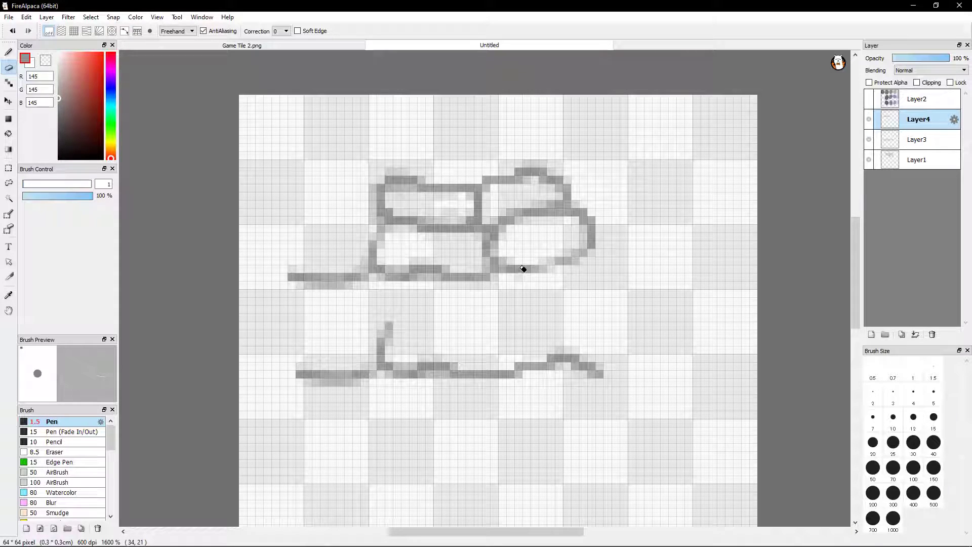
scroll(551, 238, up, 4)
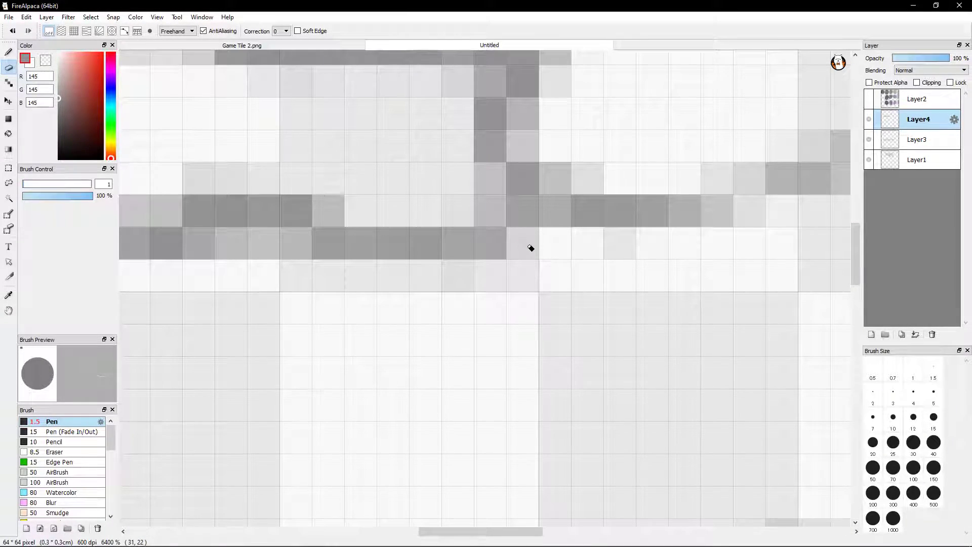
key(b)
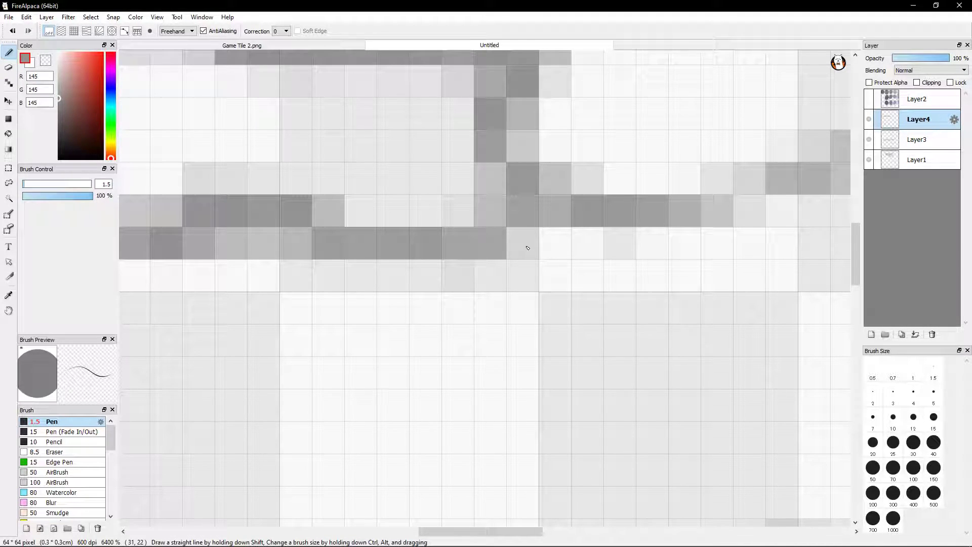
scroll(569, 253, up, 5)
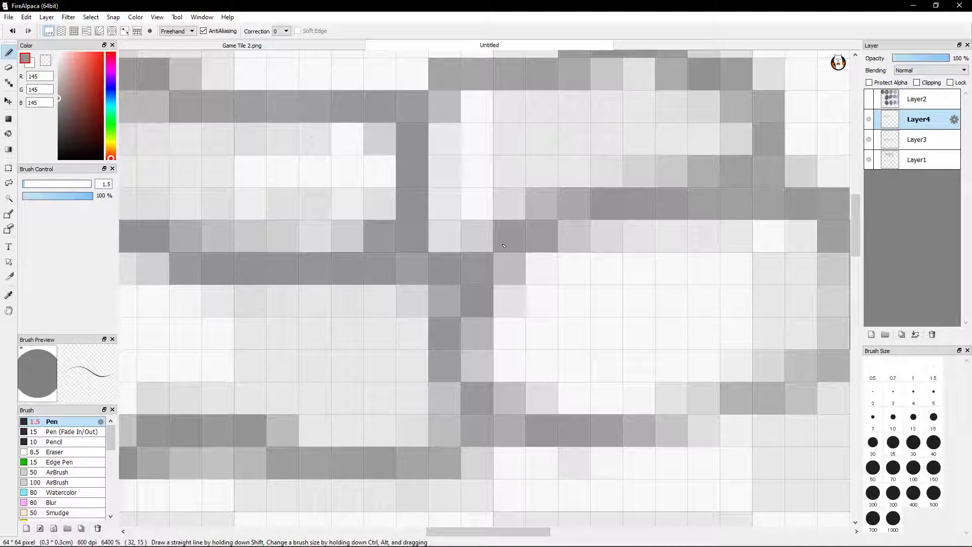
key(e)
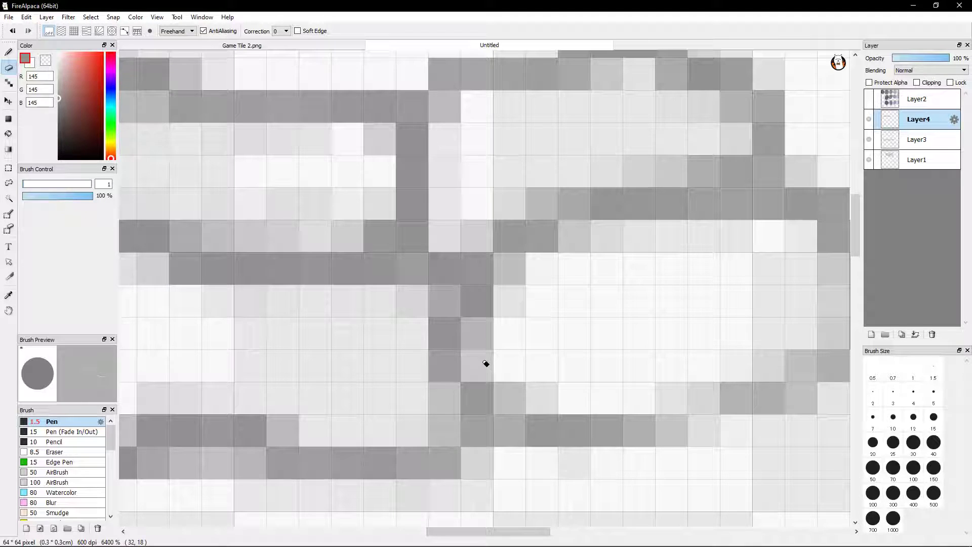
click(920, 142)
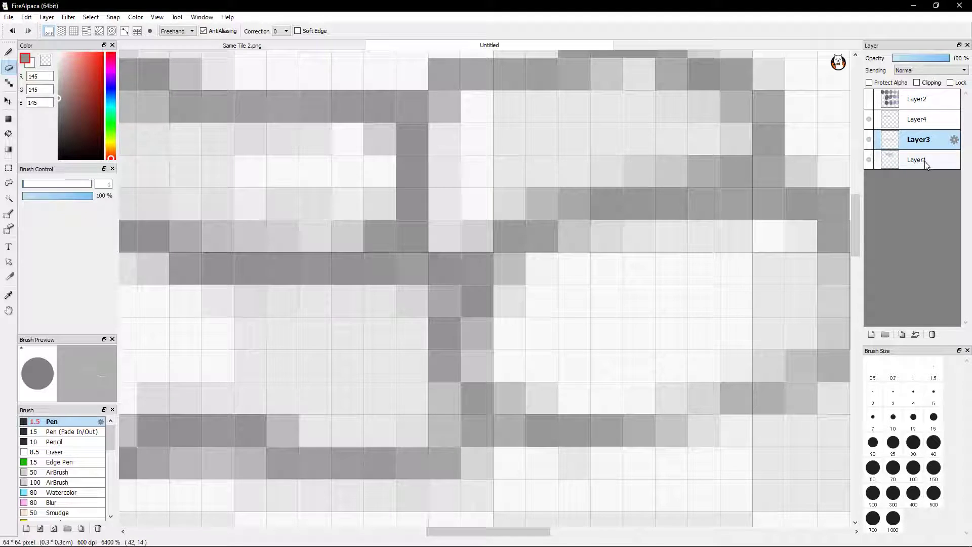
click(920, 160)
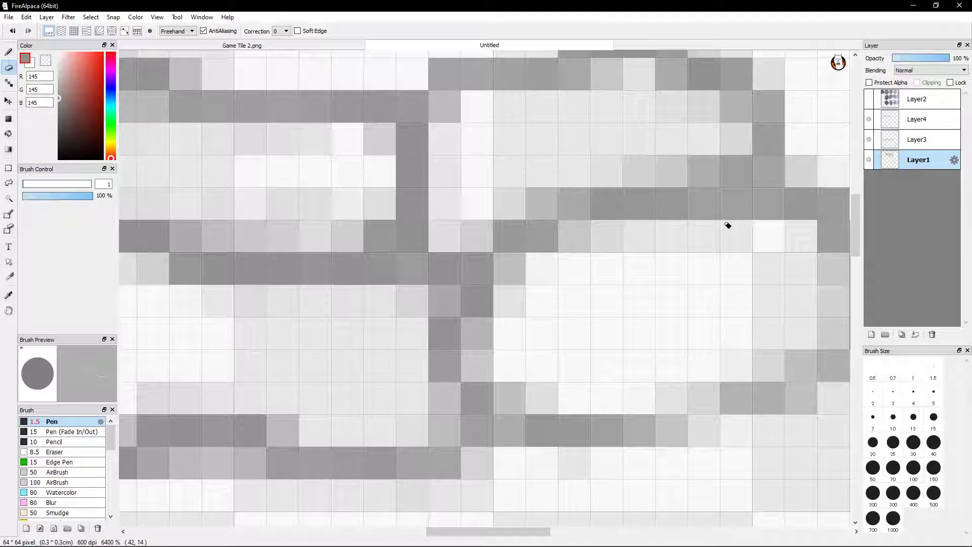
click(903, 140)
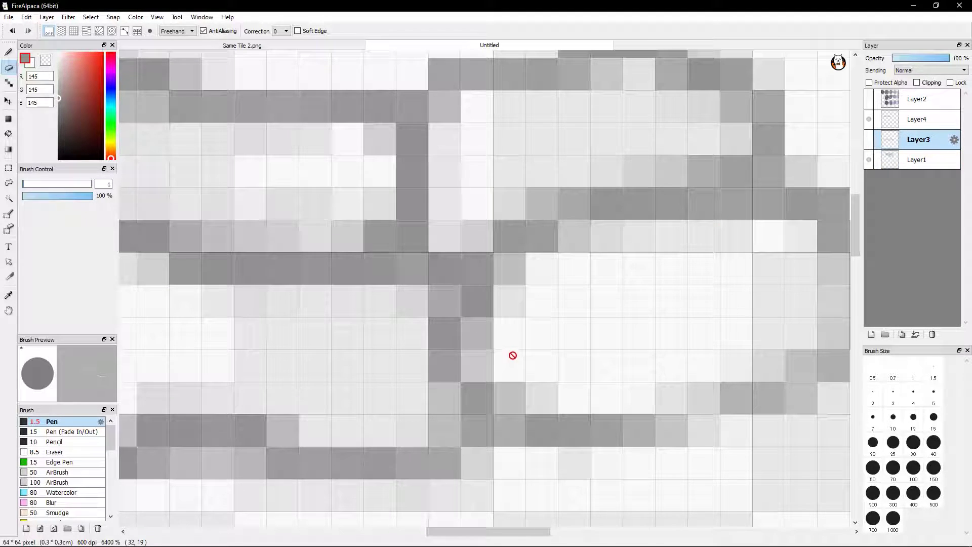
click(924, 166)
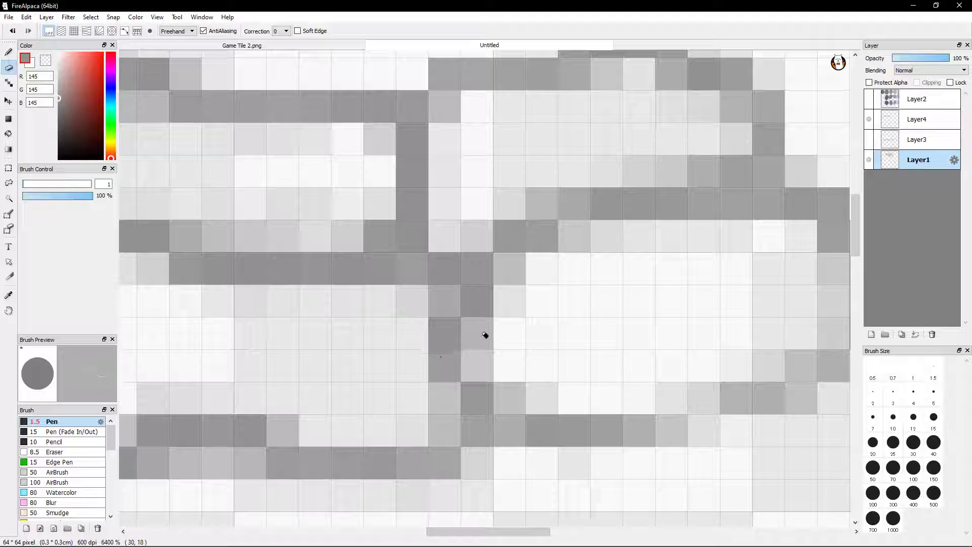
mouse_move(488, 343)
mouse_down()
mouse_move(497, 360)
mouse_move(489, 352)
mouse_up()
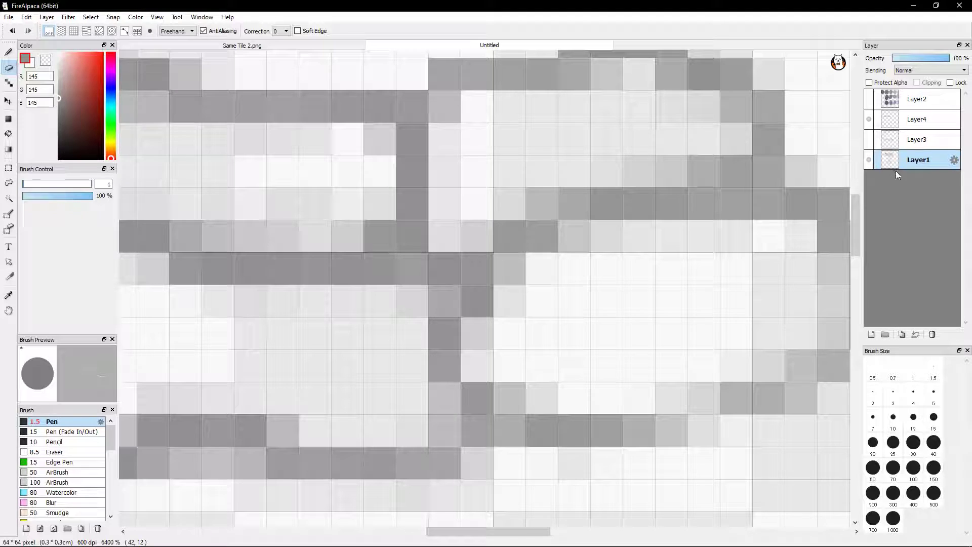
Move Layer4 beneath Layer3, merge it into Layer1, and erase the soft pixels inside the lower brick's bottom-right corner
drag(903, 127, 906, 162)
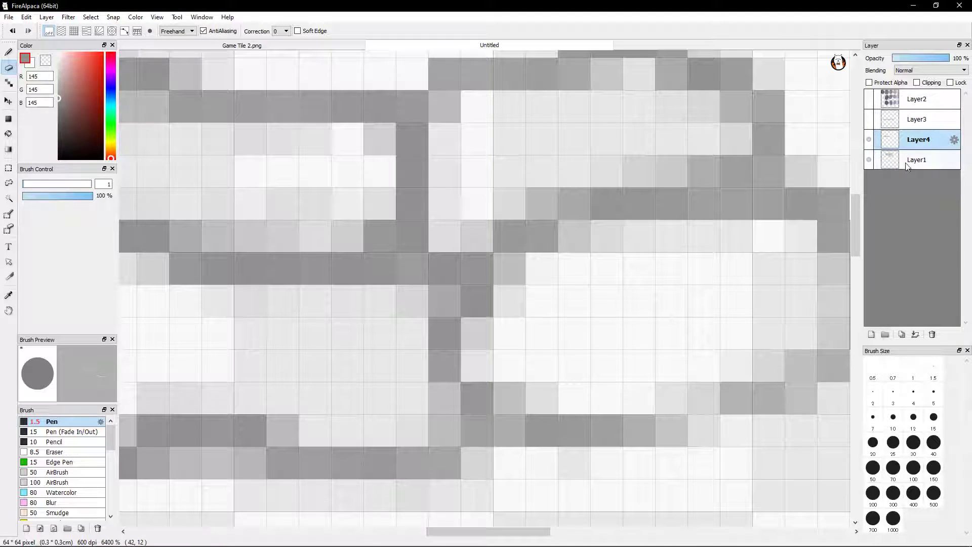
click(915, 334)
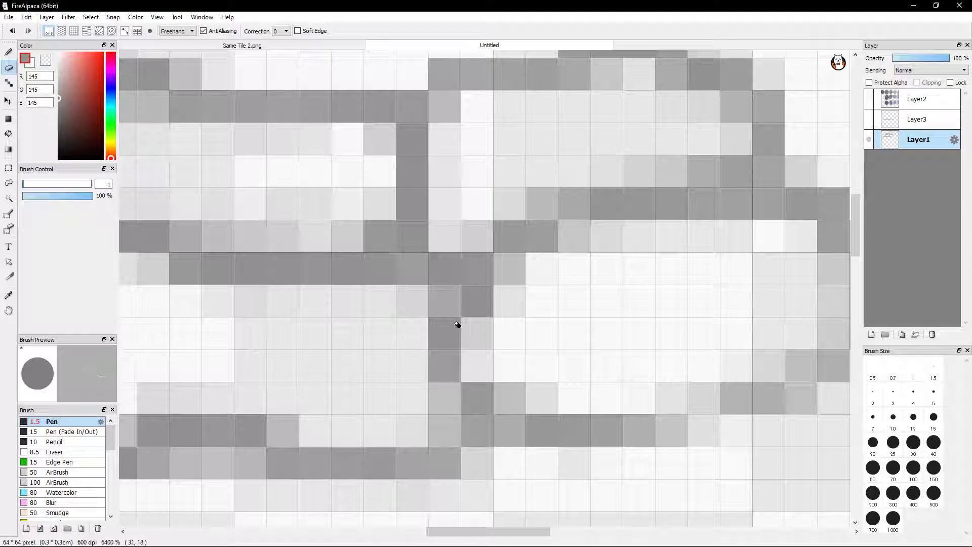
click(435, 408)
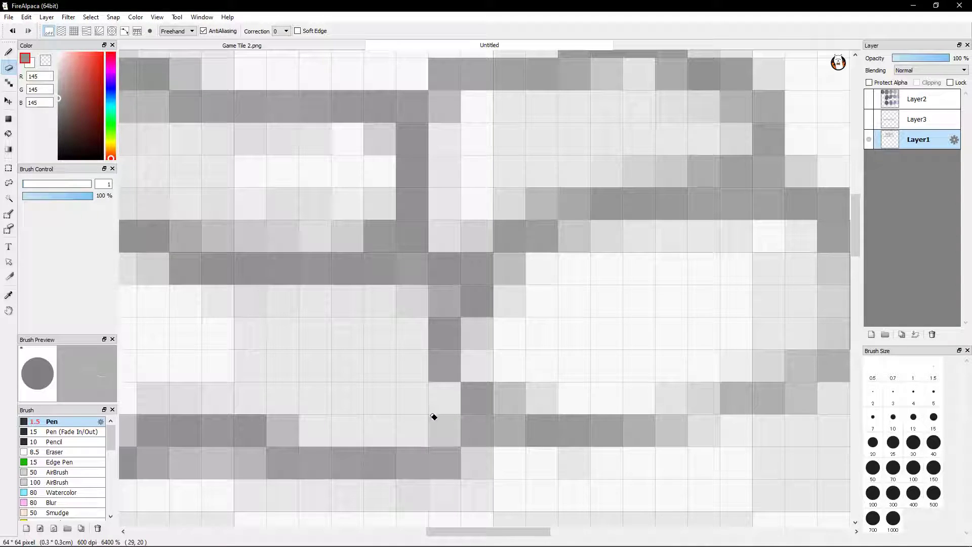
click(435, 418)
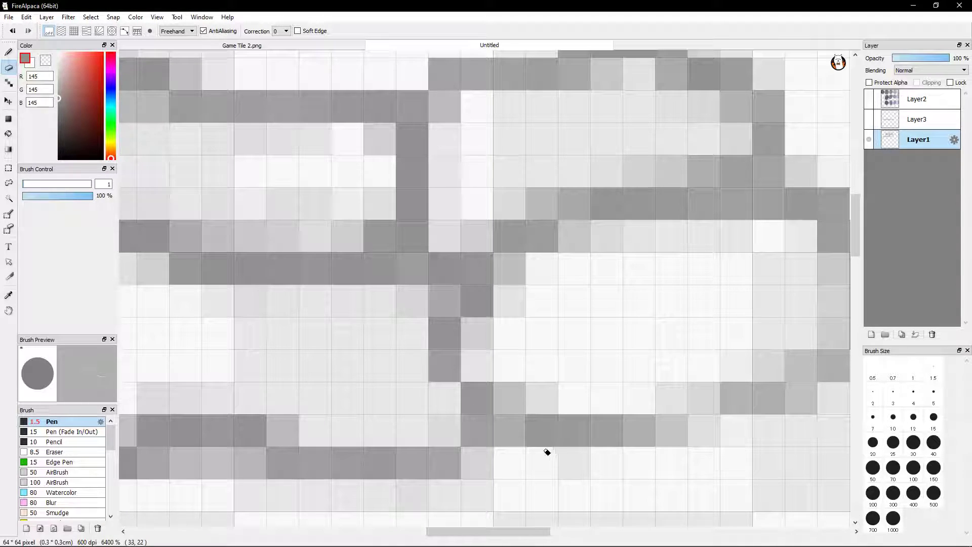
Erase the soft grey pixel inside the oval stone's lower-left corner on Layer1
mouse_move(566, 445)
mouse_down()
mouse_move(562, 407)
mouse_move(653, 355)
mouse_move(691, 363)
mouse_up()
click(657, 305)
click(657, 304)
click(649, 305)
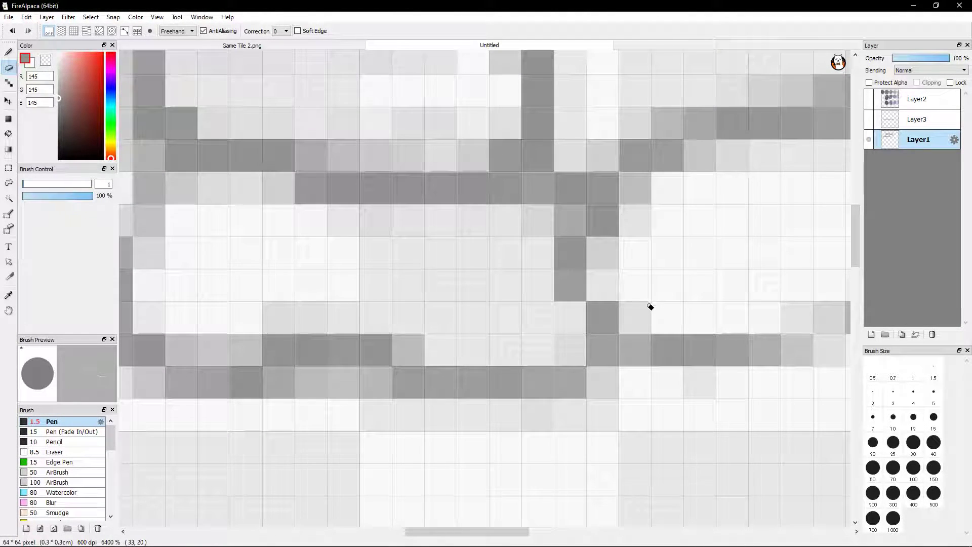
Lighten the soft pixels inside the lower brick's top-right corner with the Eraser, undoing the first attempt and erasing again
drag(671, 248, 705, 330)
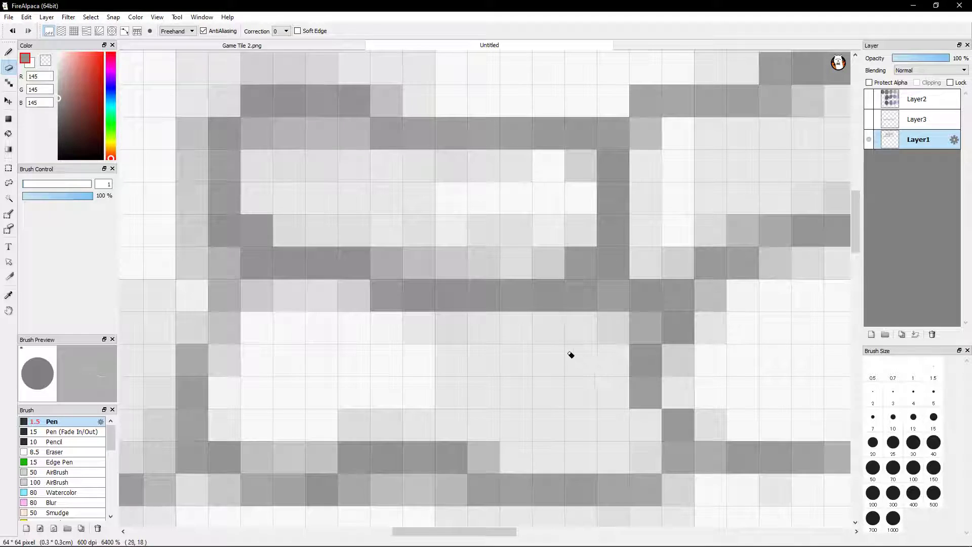
click(607, 335)
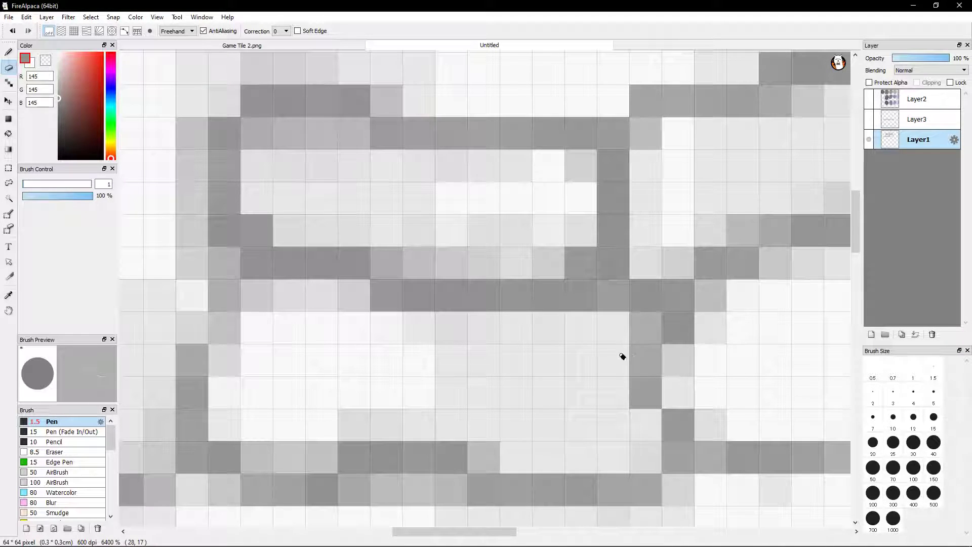
click(632, 334)
drag(586, 396, 548, 339)
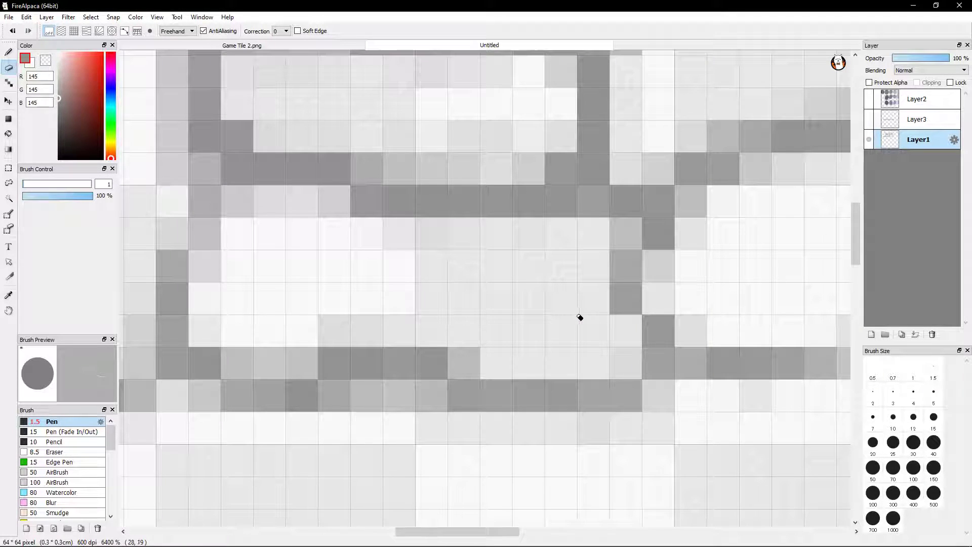
key(ctrl+z)
key(ctrl+z)
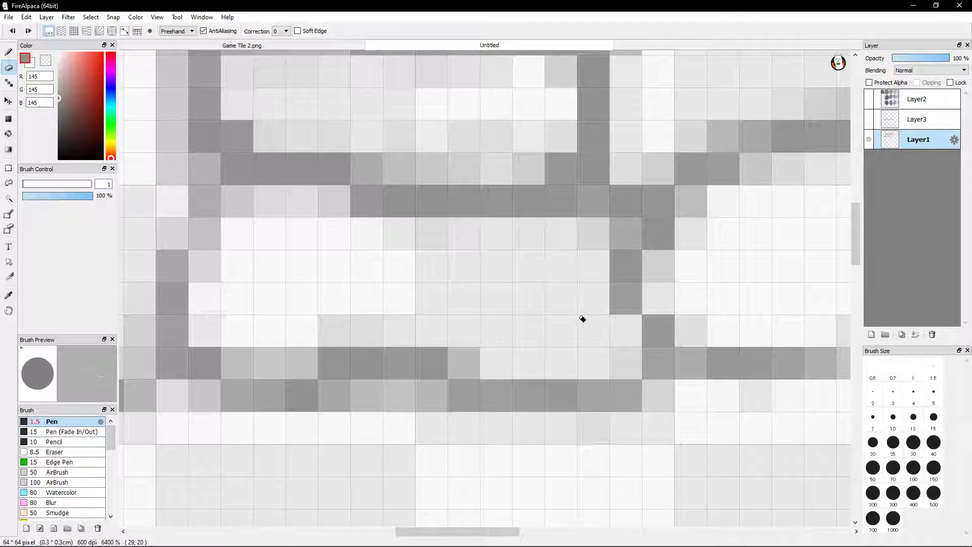
click(611, 241)
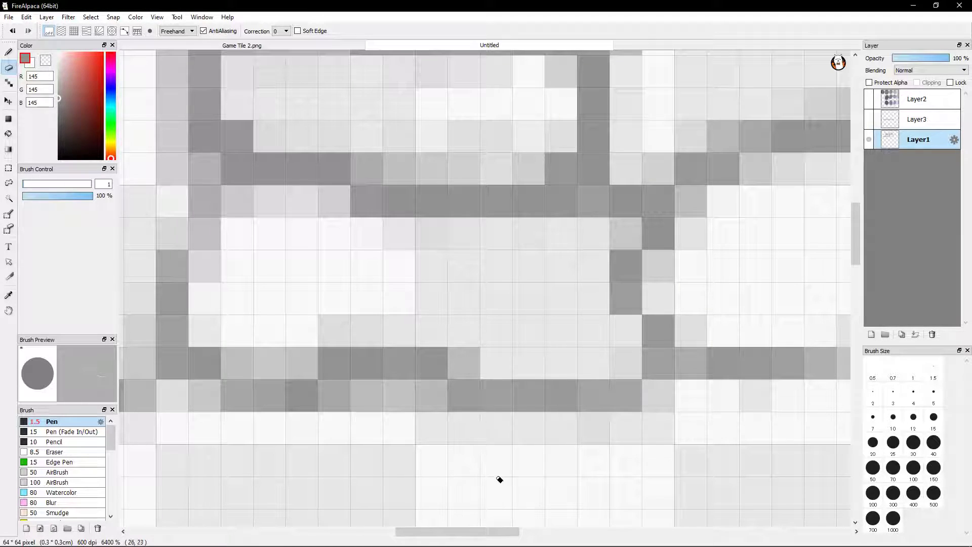
Erase the soft pixels along the underside of the lower brick's bottom edge, beneath the raised middle part
drag(387, 274, 523, 144)
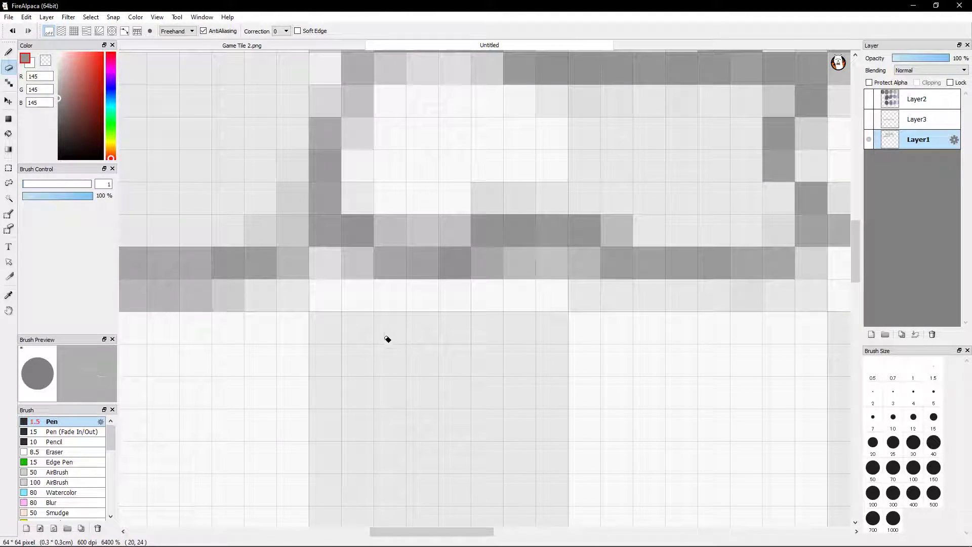
click(346, 278)
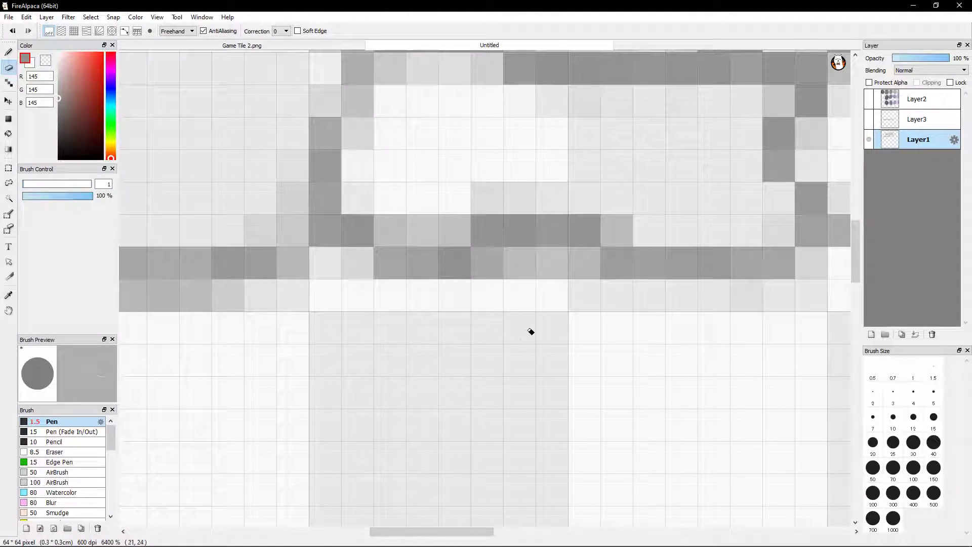
mouse_move(520, 283)
mouse_down()
mouse_move(585, 282)
mouse_move(513, 279)
mouse_move(568, 283)
mouse_move(600, 298)
mouse_up()
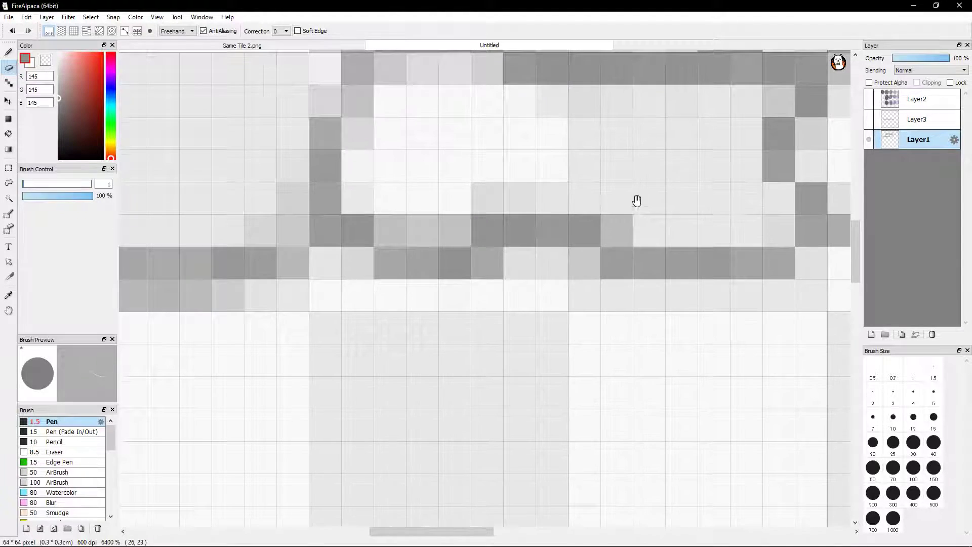
Erase the soft row of pixels above the raised left part of the upper brick's top edge
drag(633, 208, 579, 311)
drag(639, 197, 673, 243)
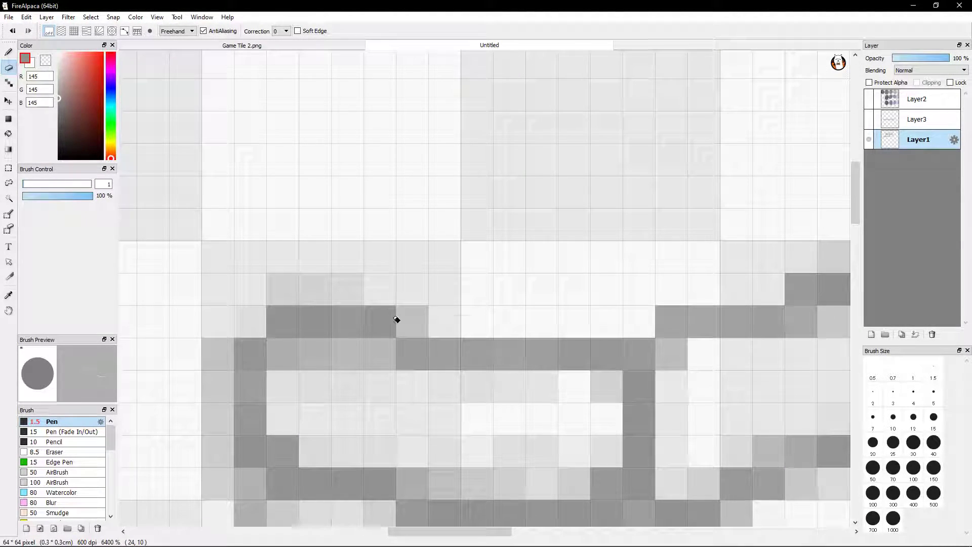
mouse_move(262, 273)
mouse_down()
mouse_move(356, 281)
mouse_move(247, 276)
mouse_move(399, 280)
mouse_move(239, 280)
mouse_move(373, 277)
mouse_up()
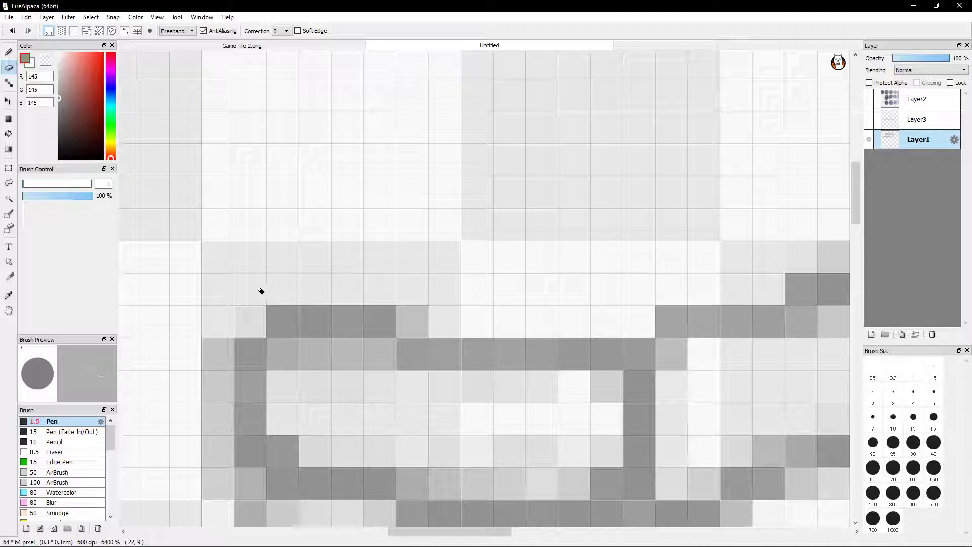
drag(581, 321, 396, 355)
drag(626, 317, 397, 313)
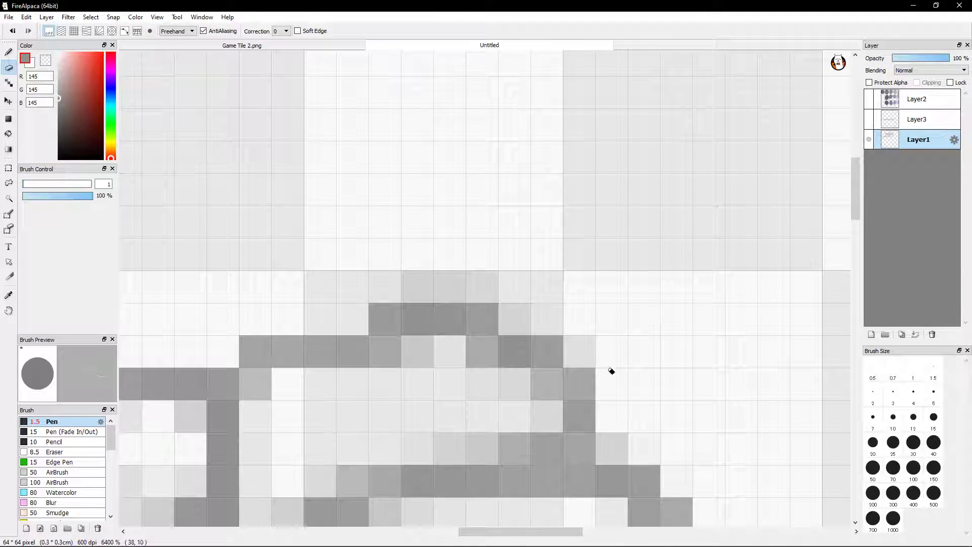
scroll(609, 360, down, 1)
scroll(609, 363, down, 1)
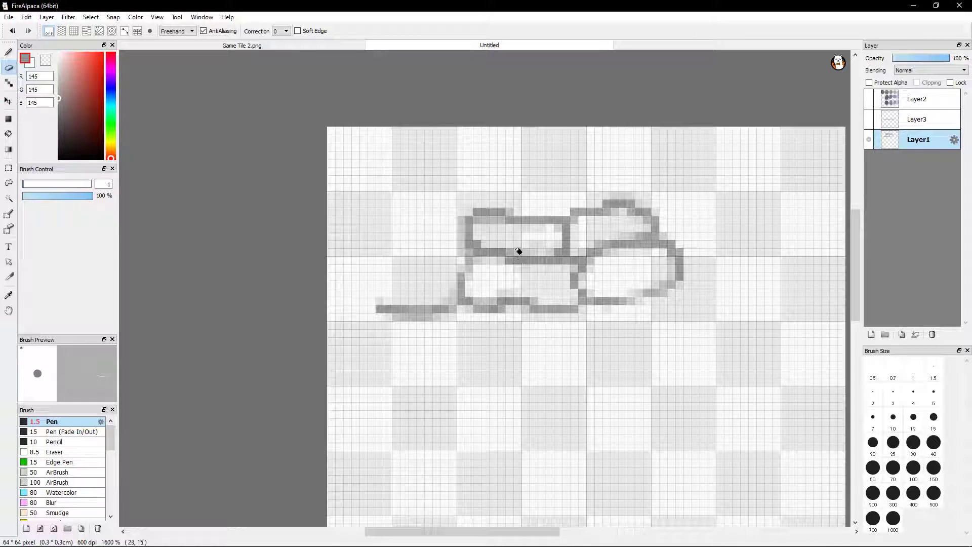
Lighten the soft pixels inside the upper brick, directly beneath the raised part of its top edge
scroll(519, 251, up, 4)
mouse_move(647, 128)
mouse_down()
mouse_move(657, 145)
mouse_move(608, 138)
mouse_move(630, 151)
mouse_move(671, 145)
mouse_move(586, 153)
mouse_up()
mouse_move(521, 120)
mouse_down()
mouse_move(497, 108)
mouse_move(524, 106)
mouse_move(471, 104)
mouse_move(541, 105)
mouse_move(500, 96)
mouse_move(538, 103)
mouse_up()
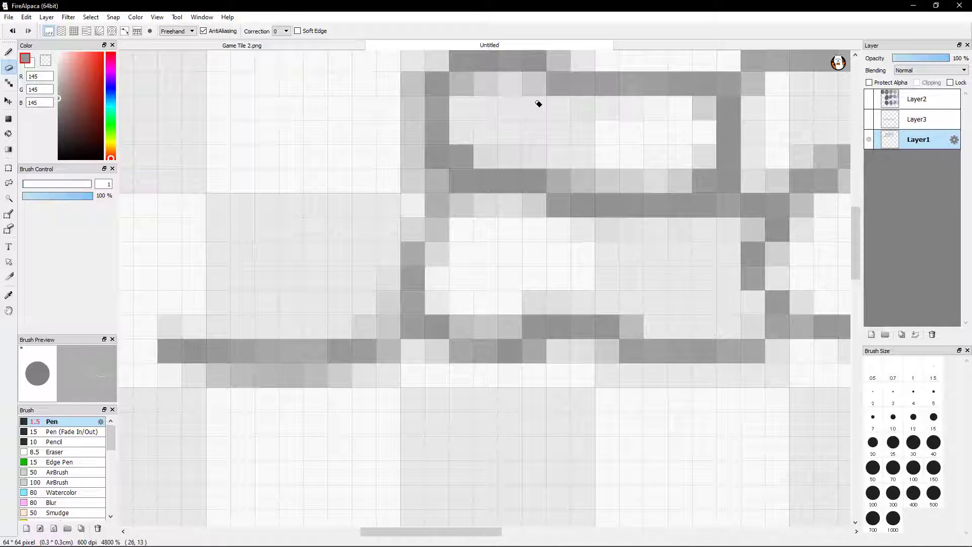
drag(479, 100, 486, 102)
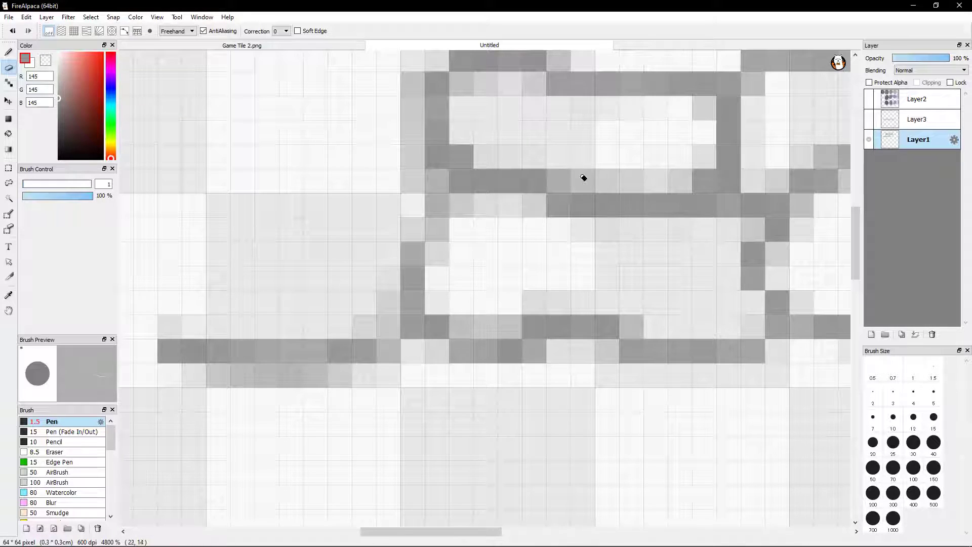
Darken the soft pixel at the right end of the raised part of the upper brick's top edge with the Pen
key(b)
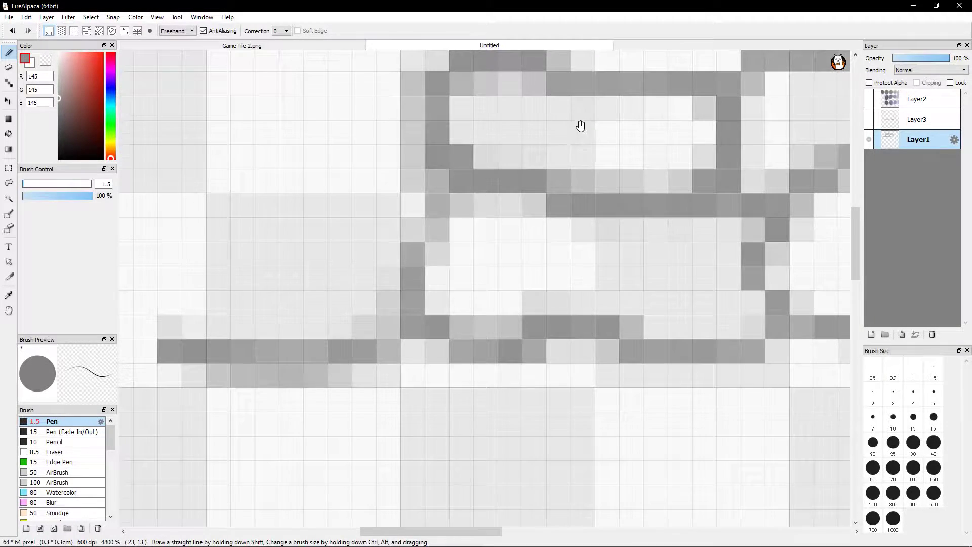
drag(569, 141, 558, 179)
click(548, 97)
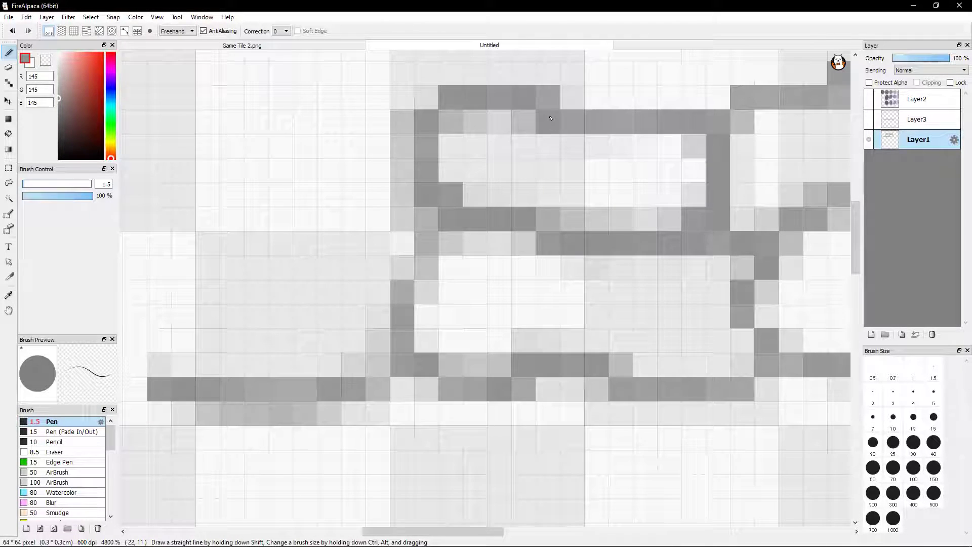
Erase more of the soft pixels where the upper brick's top edge steps down from its raised part
key(e)
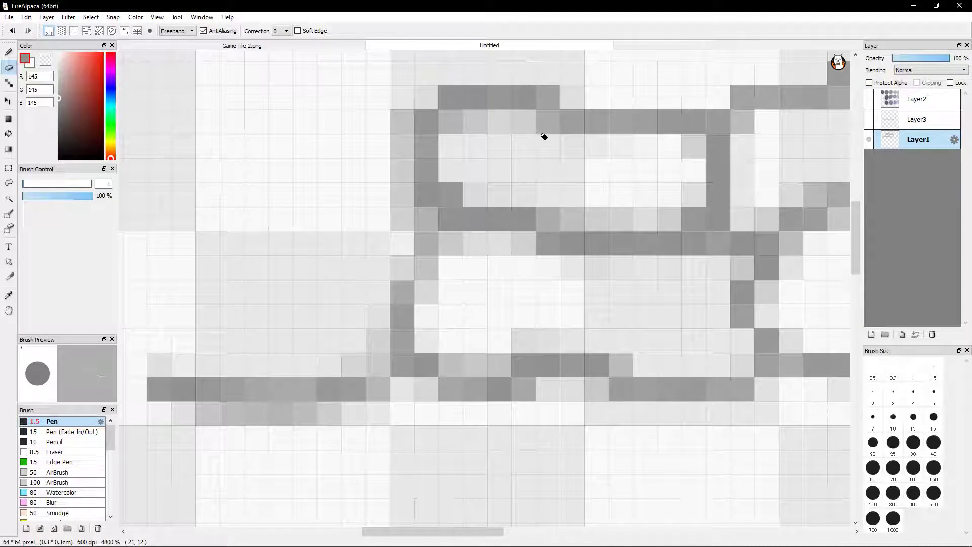
click(546, 135)
click(514, 137)
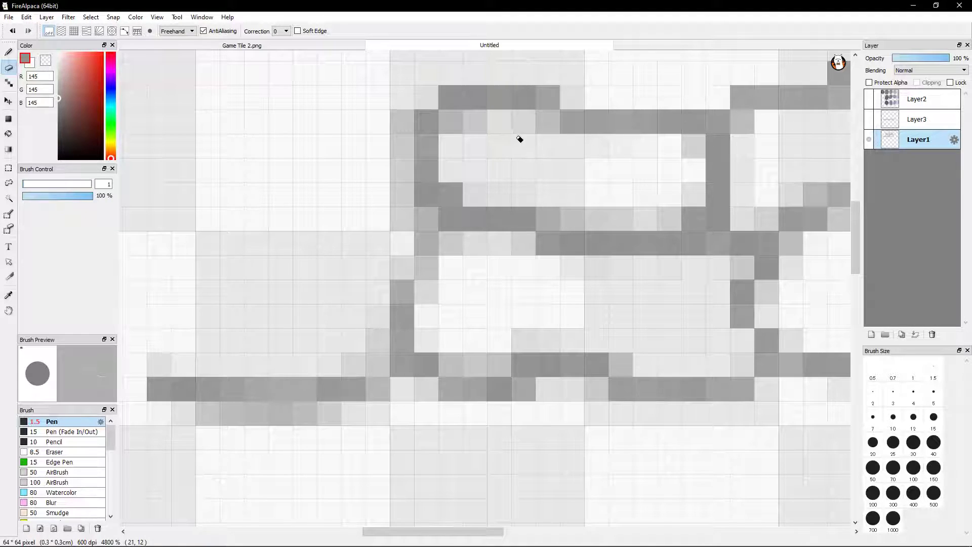
click(521, 137)
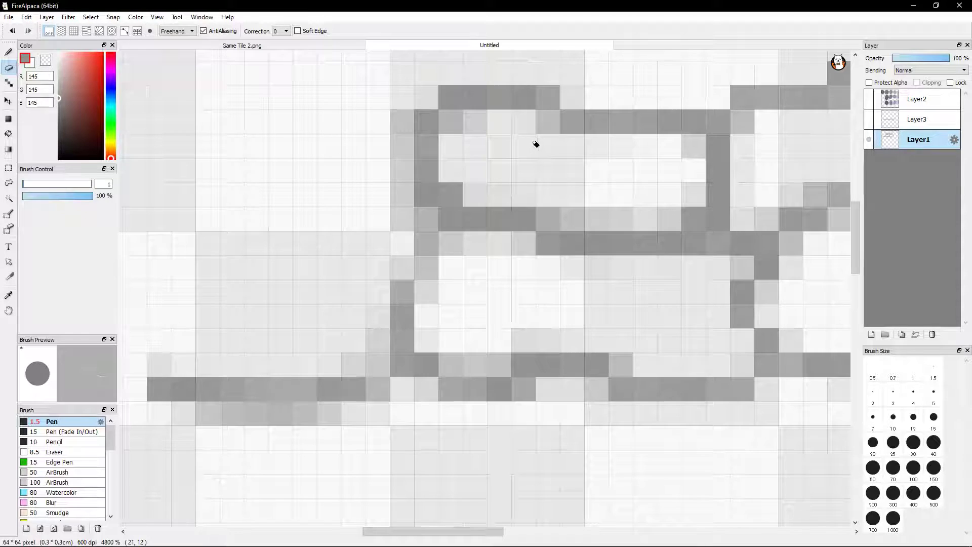
key(b)
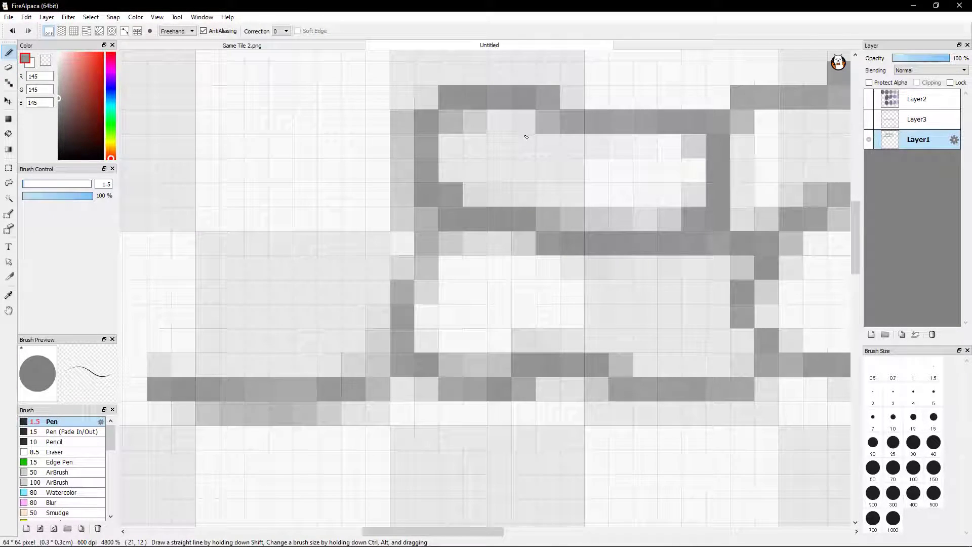
key(e)
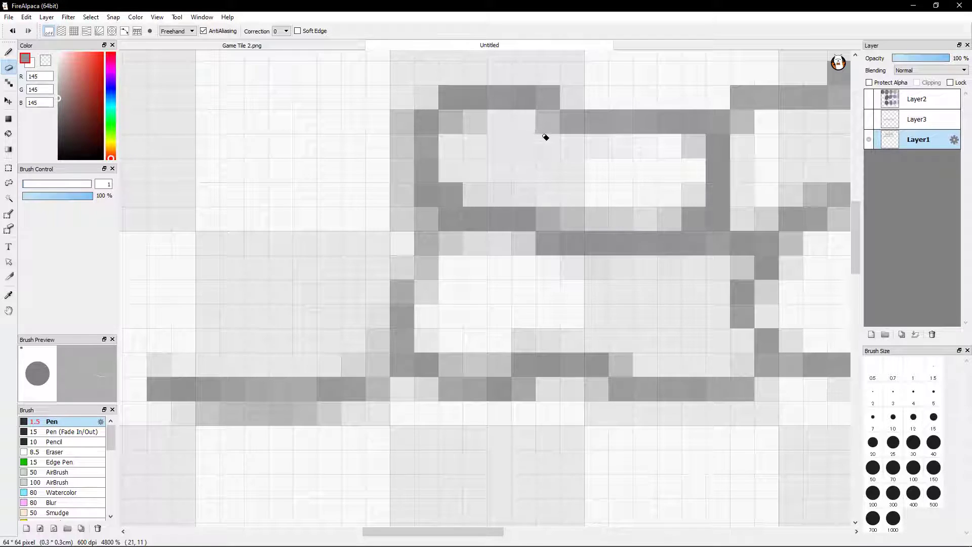
Erase the soft pixels above the lower brick's top edge, at the right half of the upper brick's bottom edge
key(space)
mouse_move(565, 321)
mouse_down()
mouse_move(629, 245)
mouse_move(541, 352)
mouse_up()
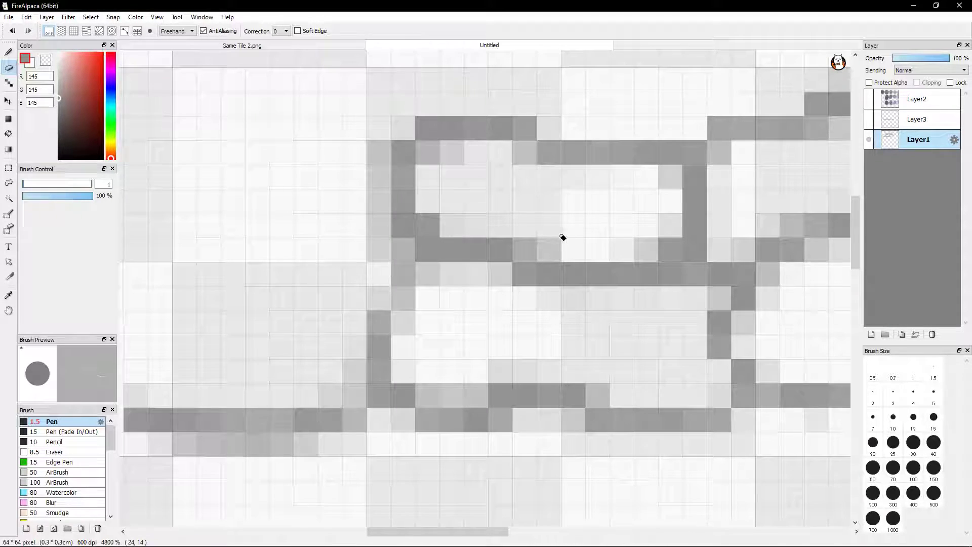
key(space)
mouse_move(556, 262)
mouse_down()
mouse_move(599, 206)
mouse_move(664, 233)
mouse_move(638, 241)
mouse_up()
scroll(591, 261, down, 1)
scroll(591, 260, down, 2)
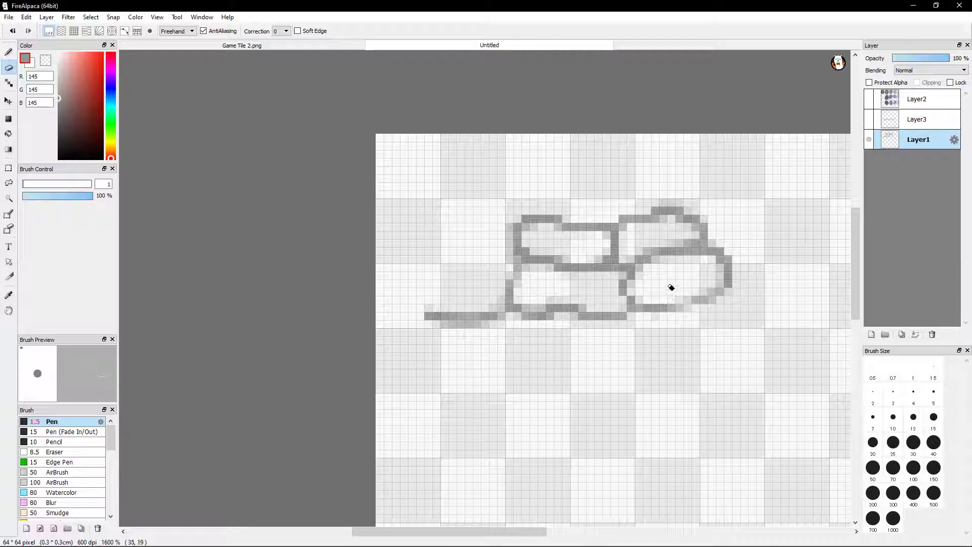
mouse_move(492, 268)
mouse_down()
mouse_move(523, 301)
mouse_move(514, 296)
mouse_up()
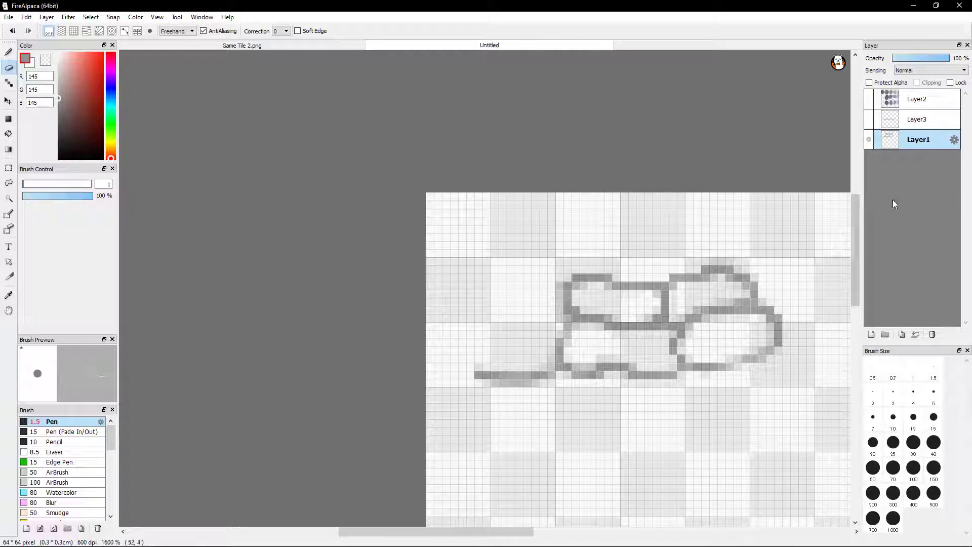
click(7, 52)
key(ctrl+plus)
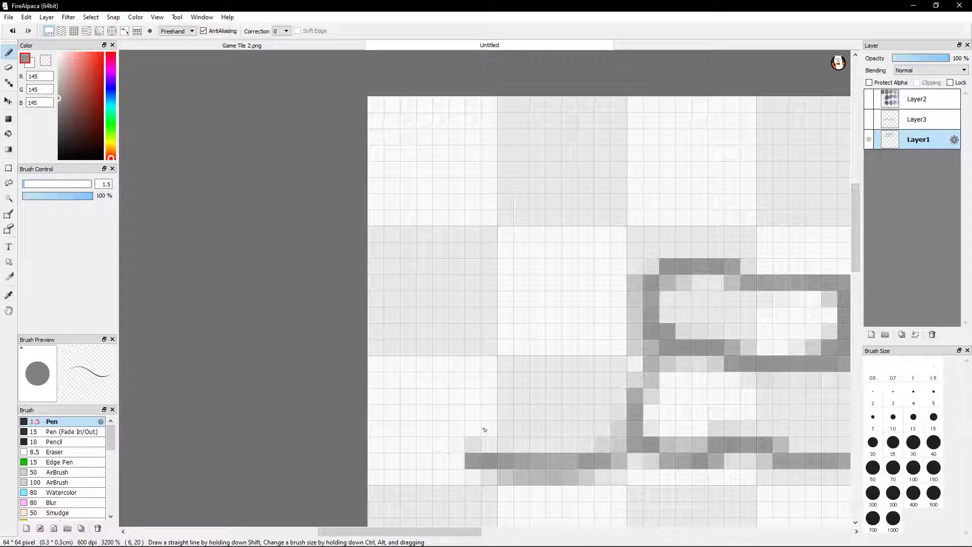
mouse_move(785, 402)
mouse_down()
mouse_move(618, 293)
mouse_move(503, 384)
mouse_up()
drag(423, 293, 494, 310)
drag(609, 344, 489, 317)
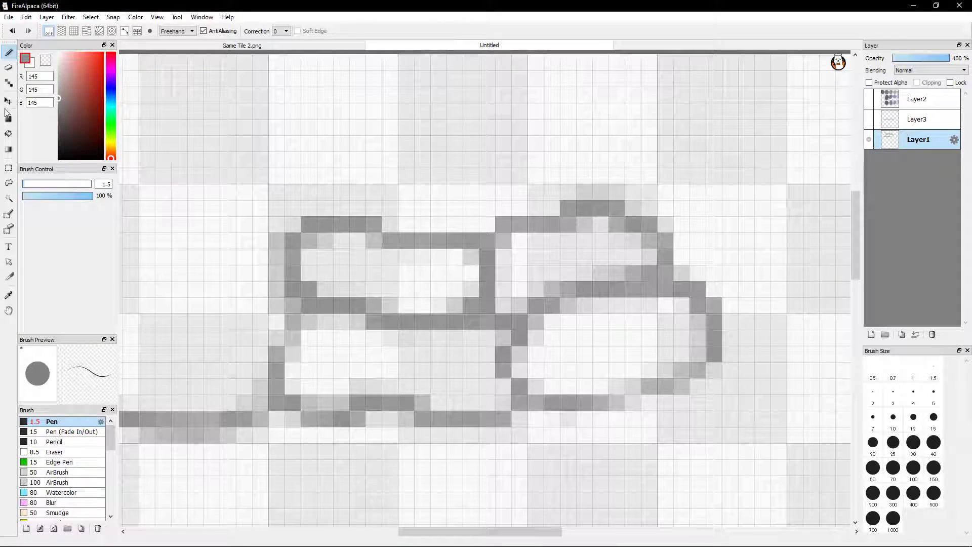
click(8, 168)
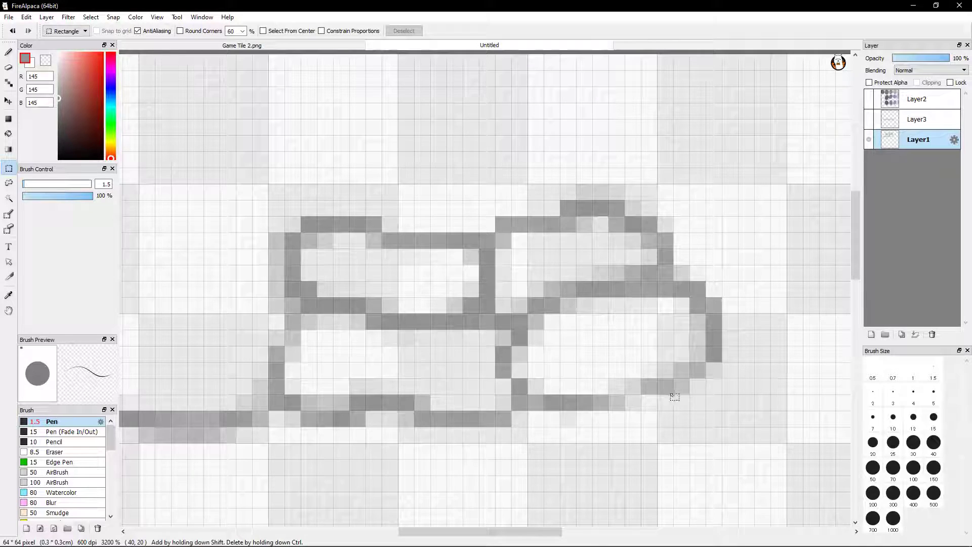
drag(483, 399, 652, 372)
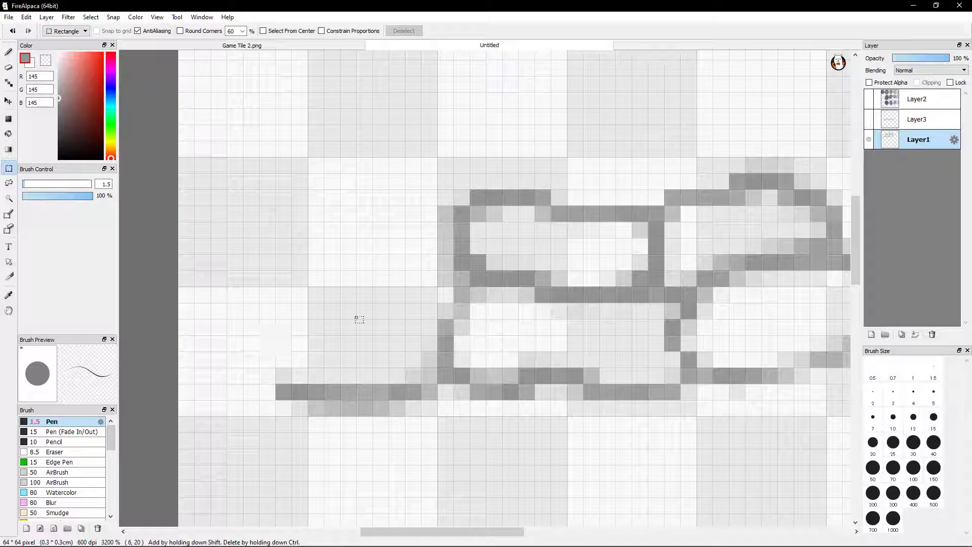
drag(611, 323, 388, 325)
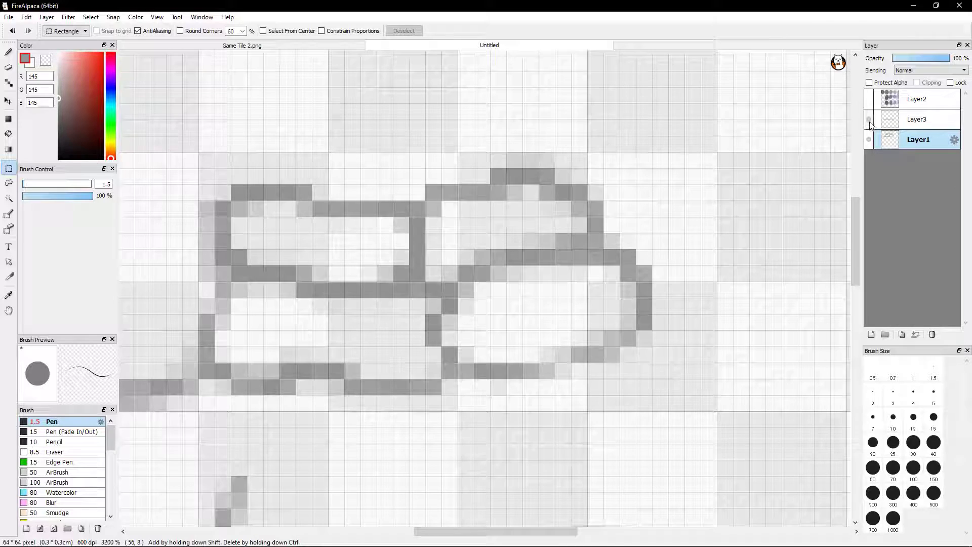
Delete Layer3, keeping Layer1 as the active layer
click(913, 119)
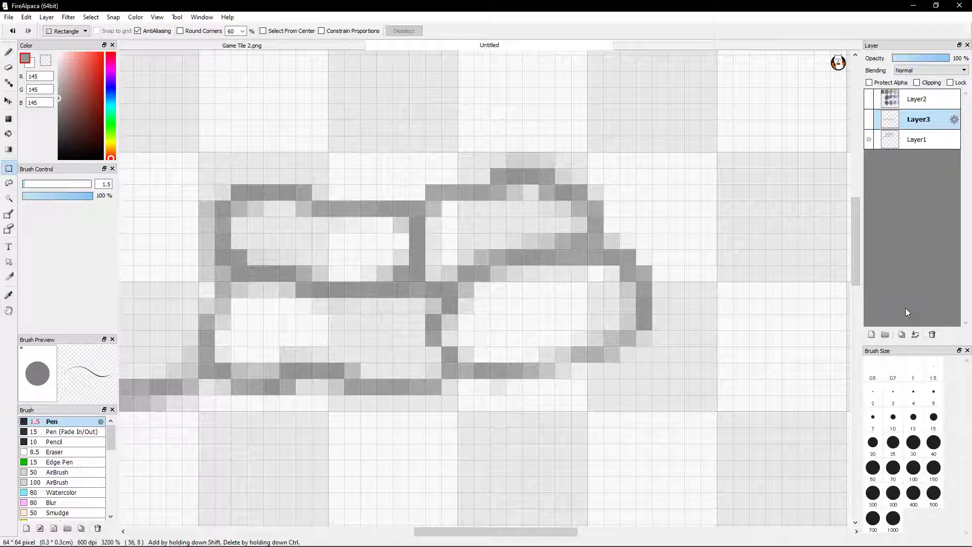
click(932, 334)
click(922, 129)
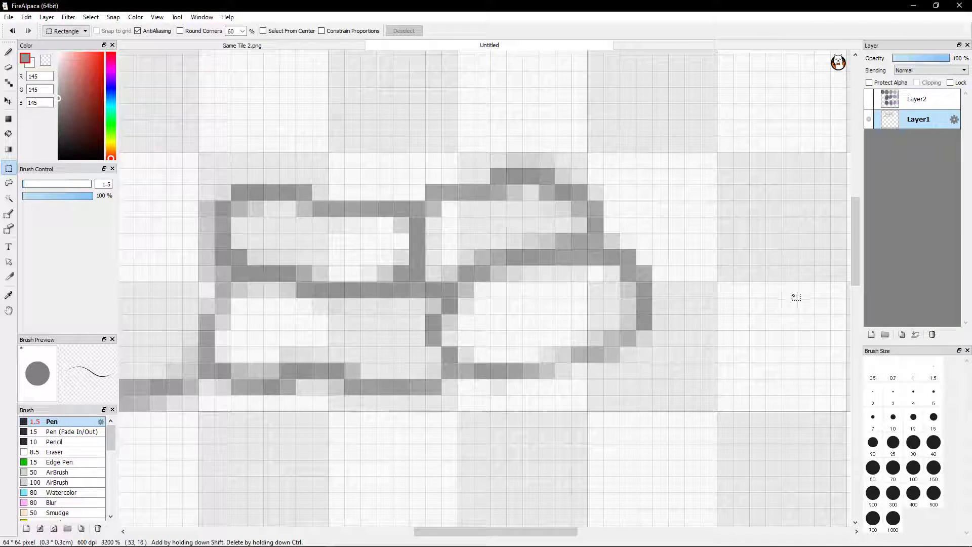
Move the brick and stone outlines on Layer1 about 7 pixels right and 10 pixels down
scroll(757, 276, down, 2)
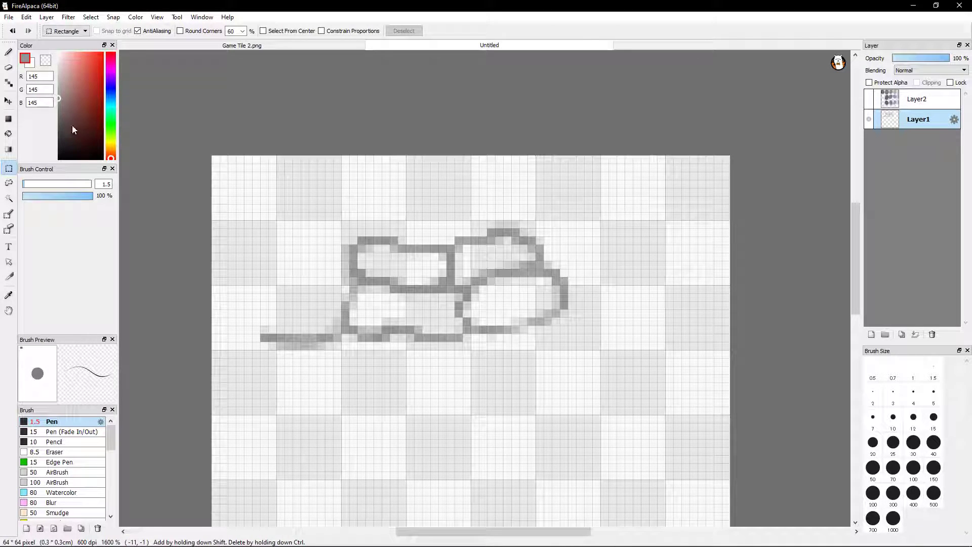
click(8, 100)
mouse_move(334, 237)
mouse_down()
mouse_move(420, 310)
mouse_move(363, 292)
mouse_up()
drag(538, 311, 562, 327)
scroll(684, 396, up, 1)
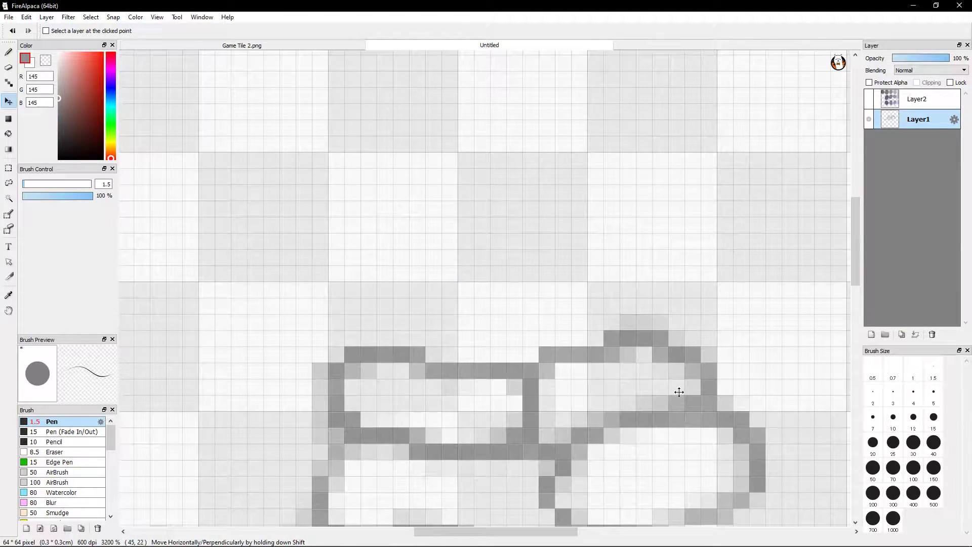
drag(678, 393, 648, 263)
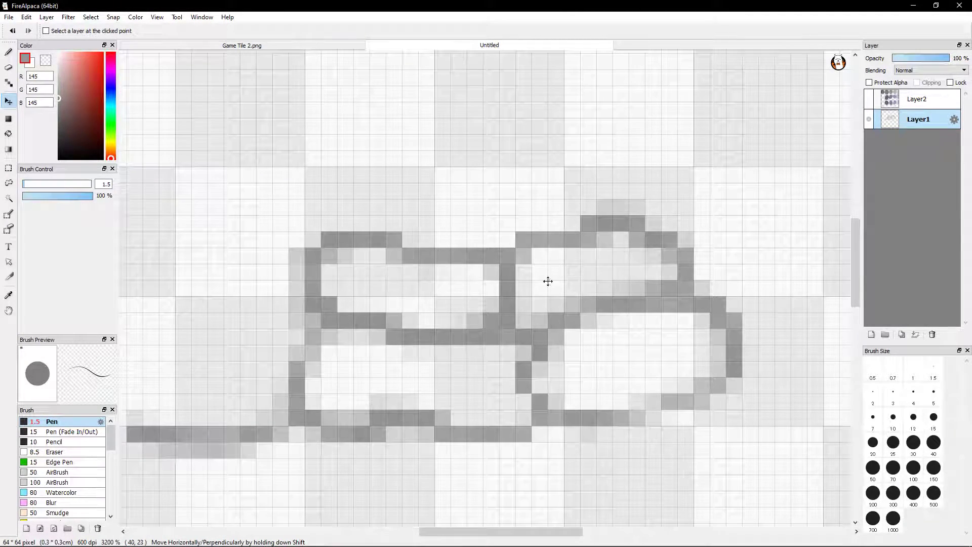
Copy the outlines' top edges together with the right stone's outer side using two combined rectangular selections, clearing the selection at the end
click(8, 167)
mouse_move(193, 136)
mouse_down()
mouse_move(336, 254)
mouse_move(629, 229)
mouse_move(718, 283)
mouse_up()
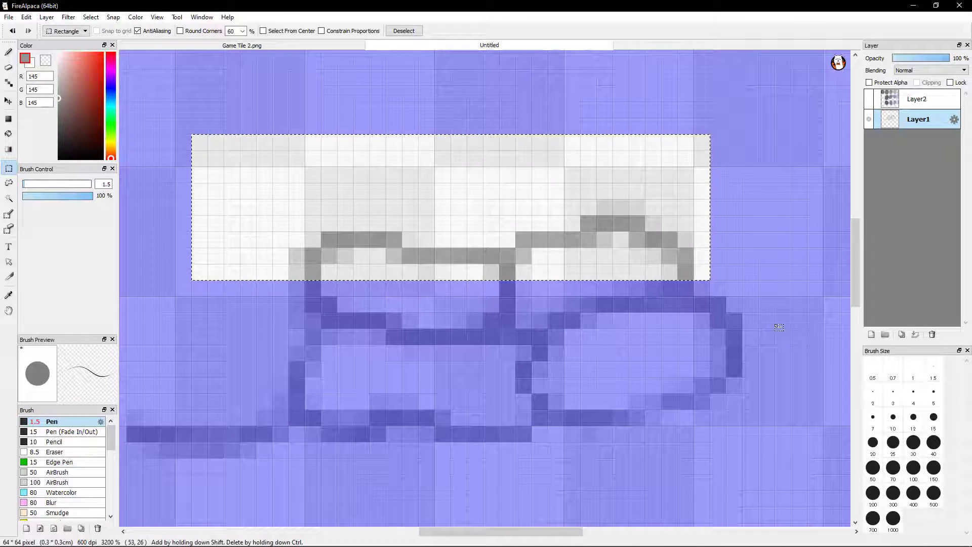
drag(775, 458, 662, 139)
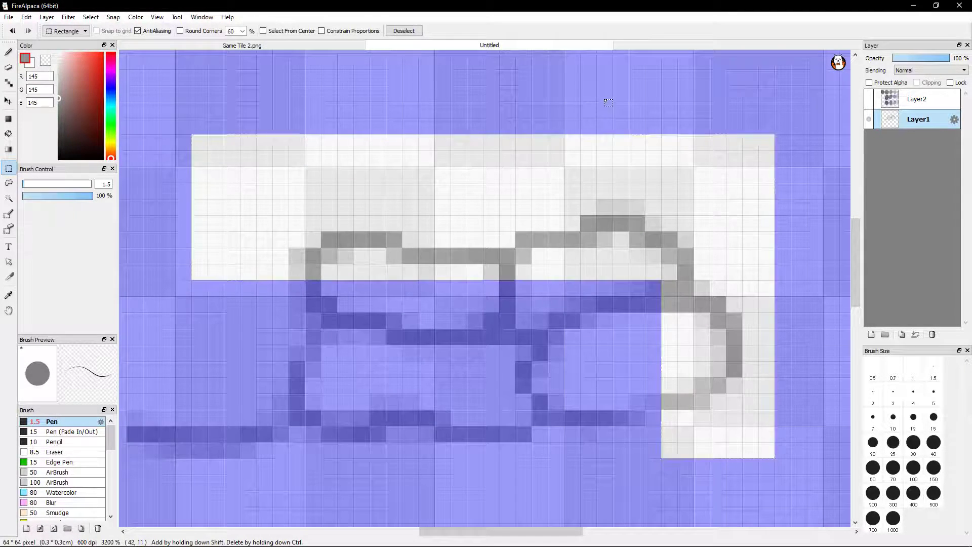
click(603, 103)
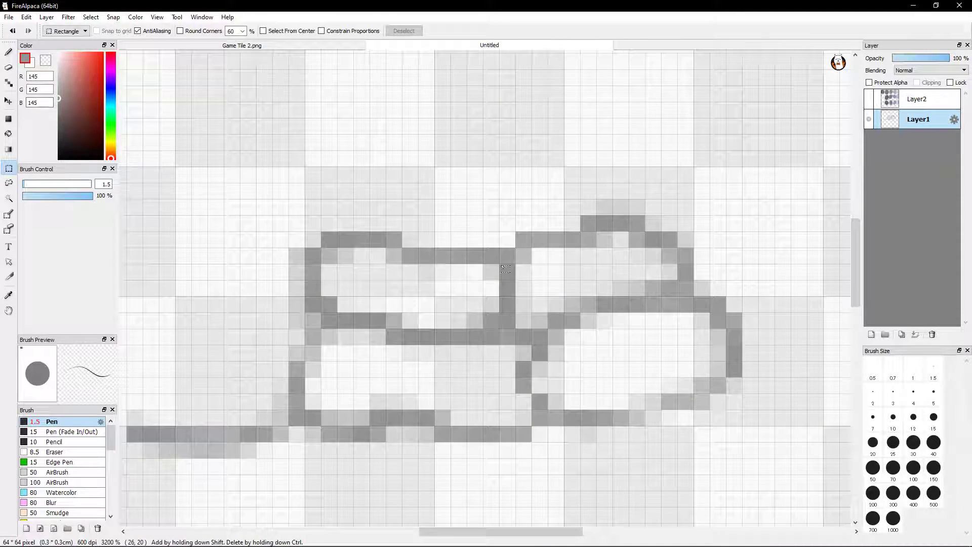
Paste the copied edge strip onto a new layer above Layer1, with the Move tool active
scroll(557, 262, down, 2)
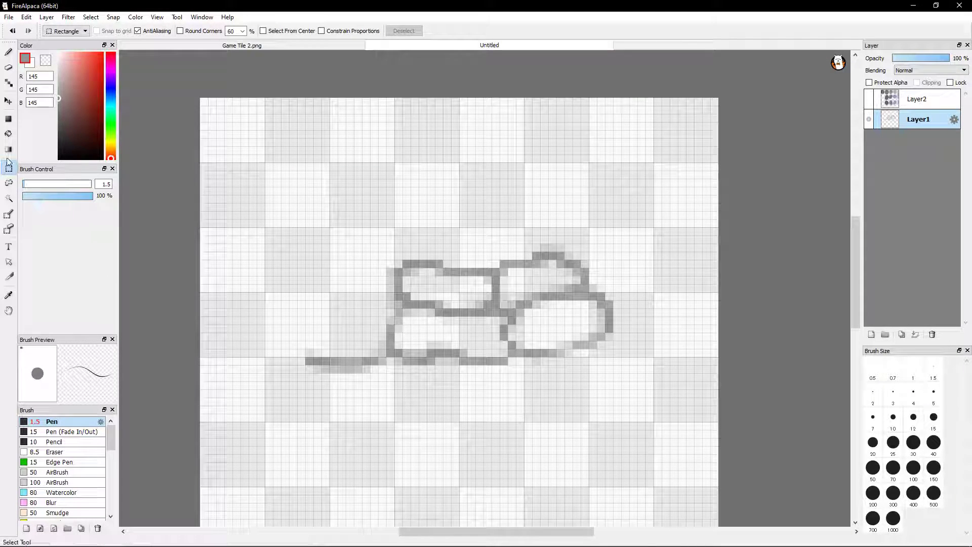
click(5, 104)
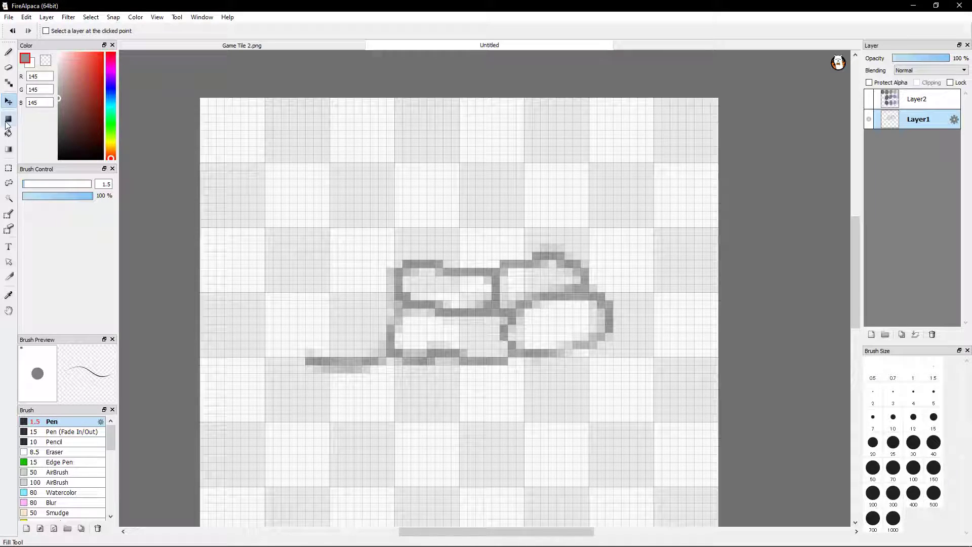
click(10, 102)
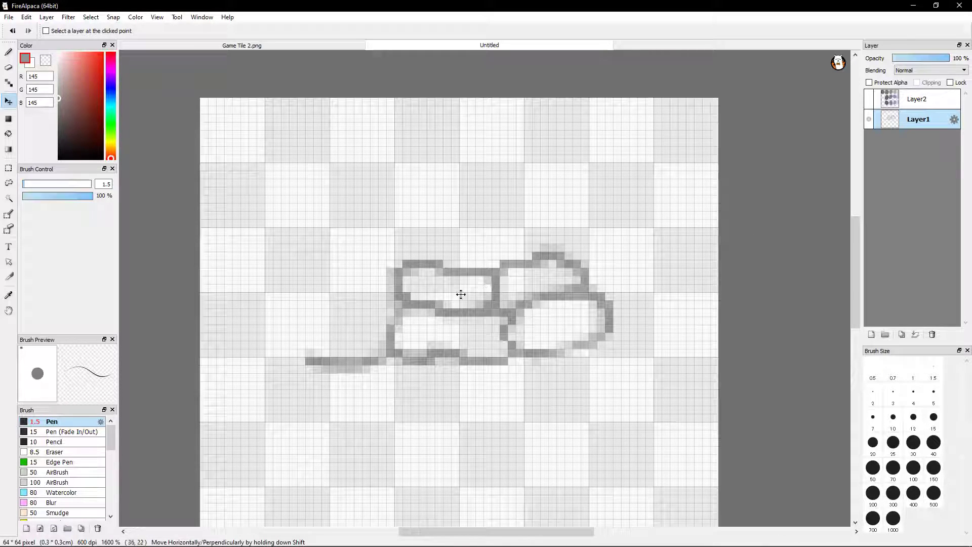
key(ctrl+shift+n)
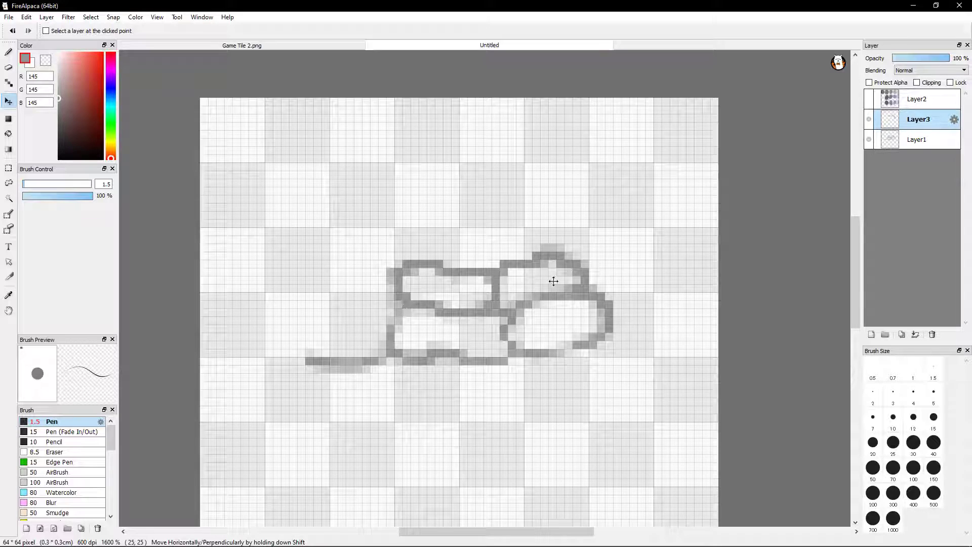
Try to place the copied edge strip at the canvas's left side, meeting the horizontal line, and return it over the original outlines
mouse_move(616, 285)
mouse_down()
mouse_move(412, 210)
mouse_move(408, 223)
mouse_move(526, 172)
mouse_move(506, 172)
mouse_move(521, 152)
mouse_move(505, 176)
mouse_move(540, 211)
mouse_move(460, 355)
mouse_move(302, 363)
mouse_move(334, 295)
mouse_move(378, 232)
mouse_move(549, 268)
mouse_move(523, 462)
mouse_move(536, 451)
mouse_move(280, 354)
mouse_move(235, 300)
mouse_move(248, 308)
mouse_move(211, 312)
mouse_move(250, 300)
mouse_up()
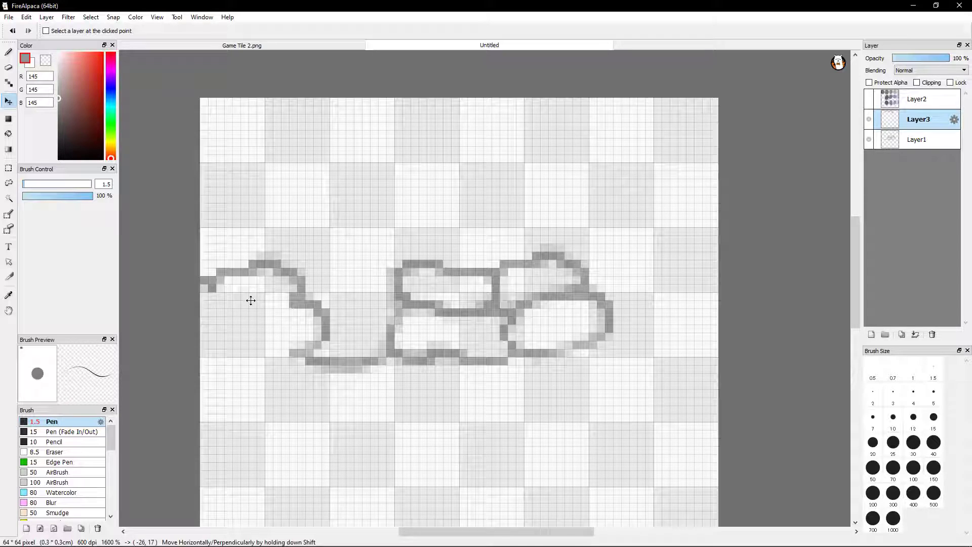
drag(249, 303, 246, 312)
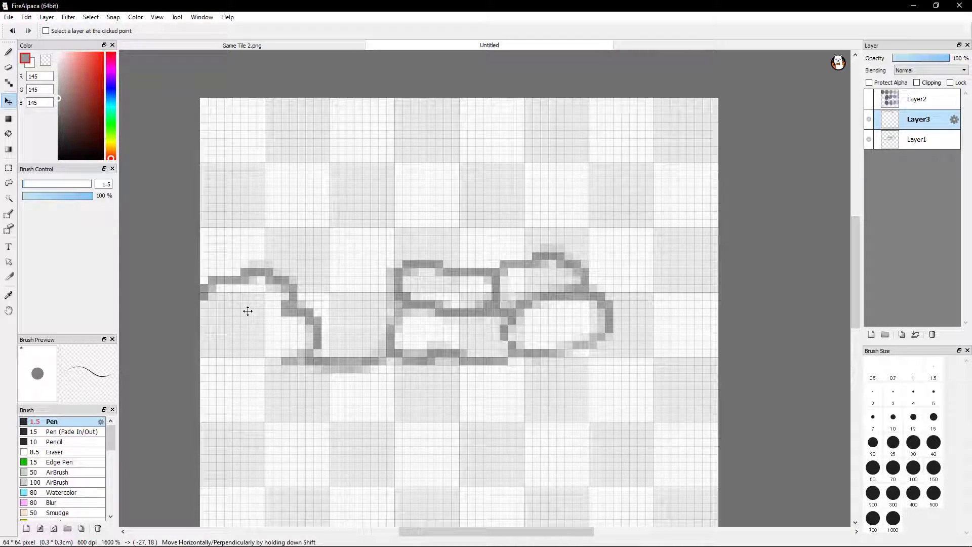
drag(245, 313, 245, 312)
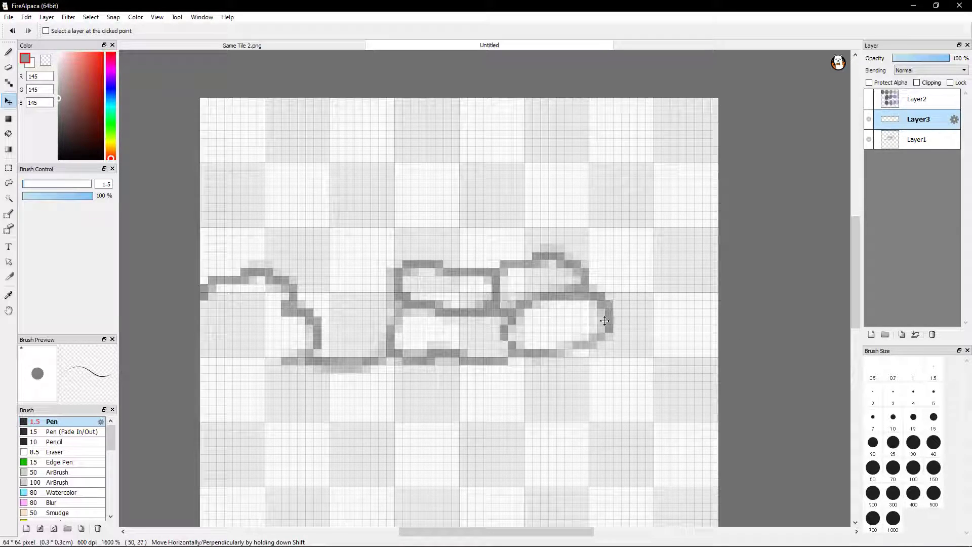
mouse_move(230, 291)
mouse_down()
mouse_move(226, 278)
mouse_move(354, 265)
mouse_move(551, 271)
mouse_move(510, 276)
mouse_move(516, 281)
mouse_up()
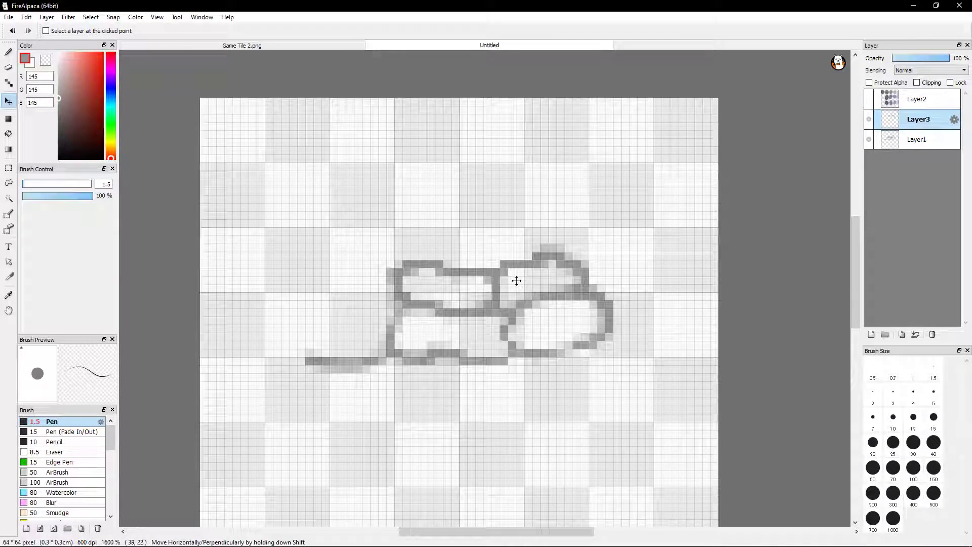
key(Left)
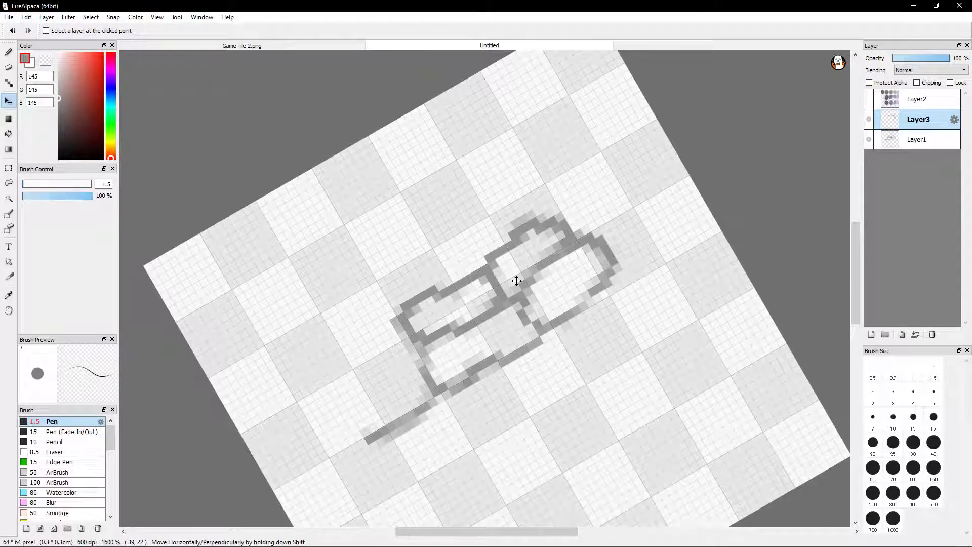
key(Left)
key(Left)
key(Left)
key(Left)
key(Left)
key(Left)
key(Left)
key(Left)
key(Left)
key(Left)
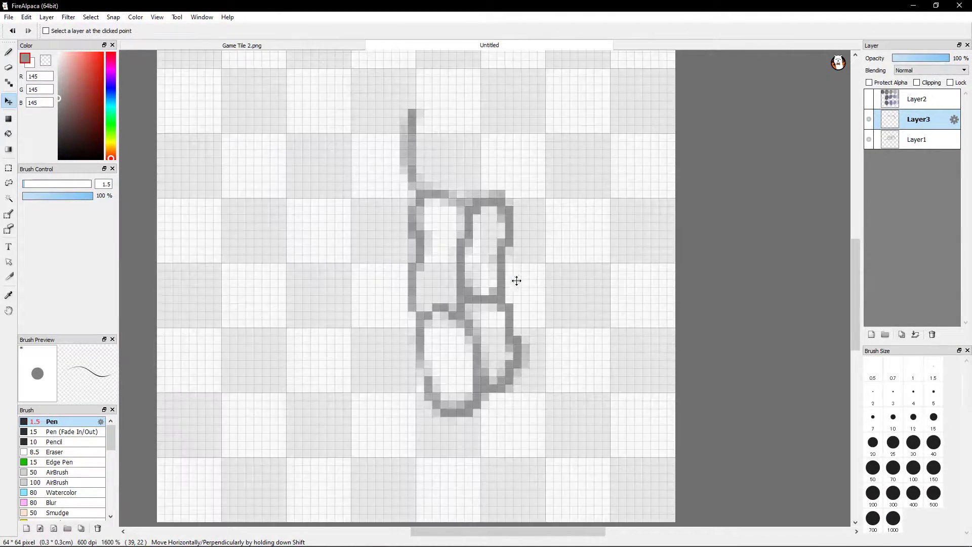
key(Left)
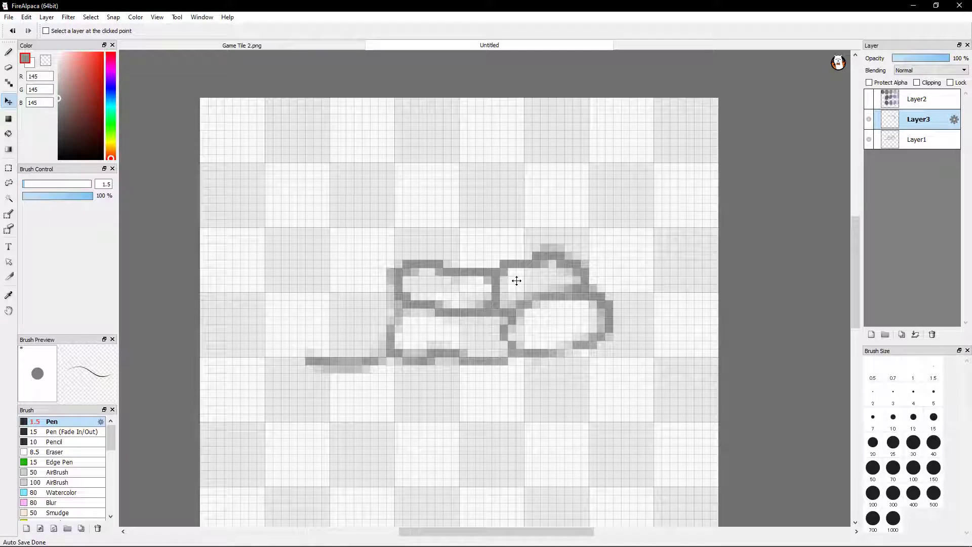
Move the copied edge strip horizontally about 34 pixels left, so its end sits above the start of the horizontal line
drag(602, 291, 535, 290)
mouse_move(491, 293)
mouse_down()
mouse_move(447, 288)
mouse_move(440, 297)
mouse_move(425, 286)
mouse_move(645, 290)
mouse_move(312, 299)
mouse_move(332, 290)
mouse_up()
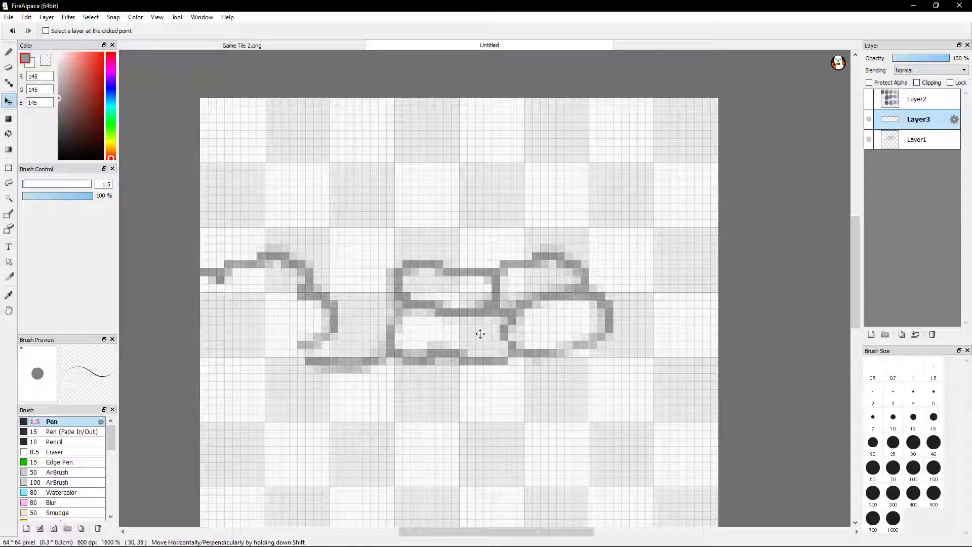
Try the copied edge strip about 5 pixels farther left, adjusting its height until it is level with the original outlines
drag(319, 290, 300, 291)
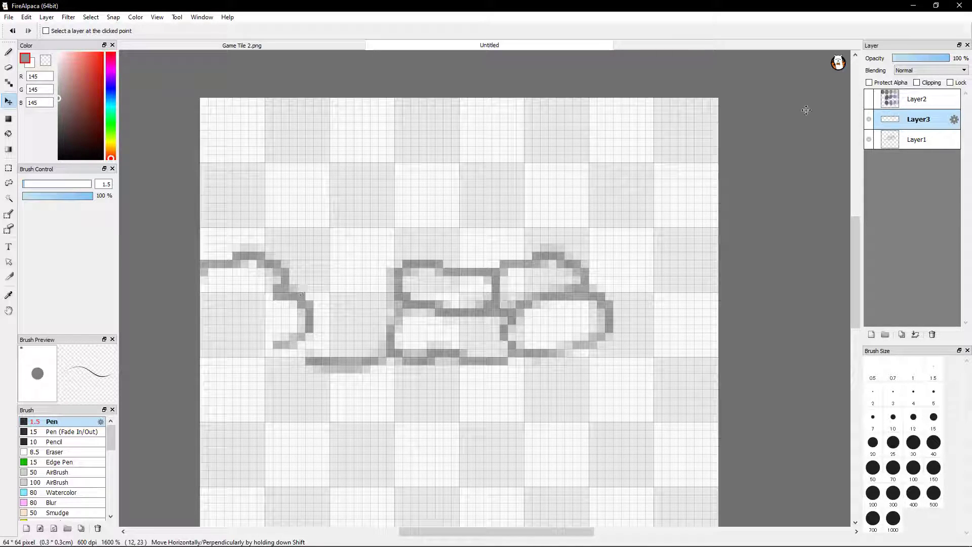
drag(175, 117, 158, 93)
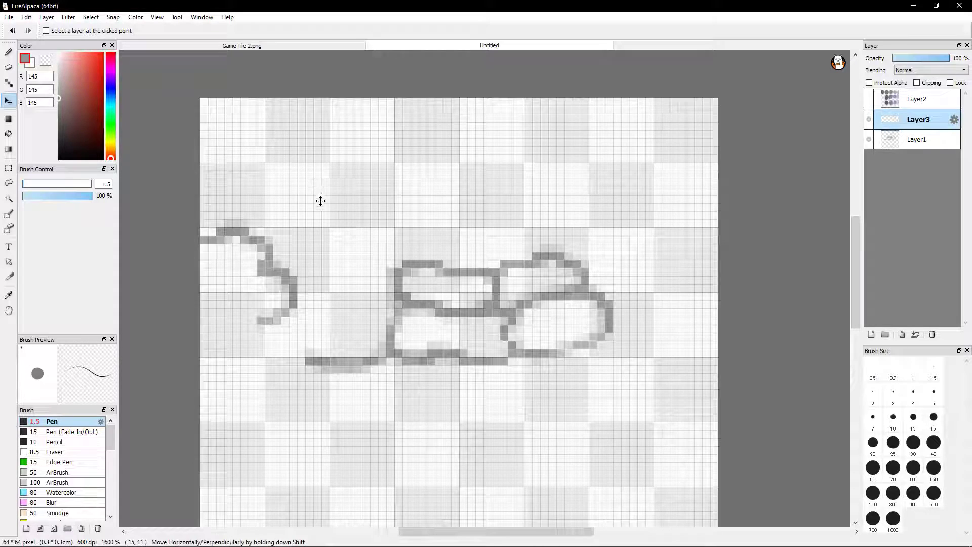
drag(328, 189, 328, 198)
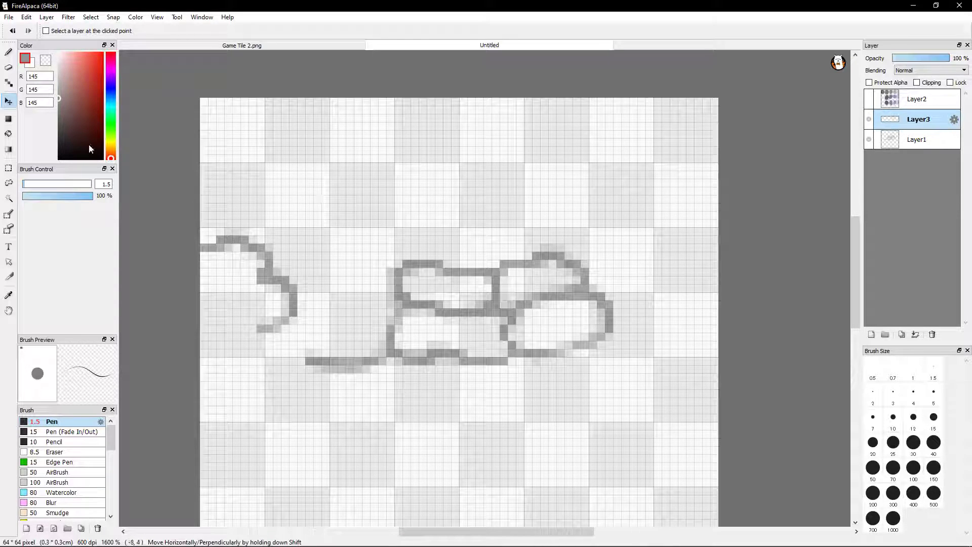
click(9, 68)
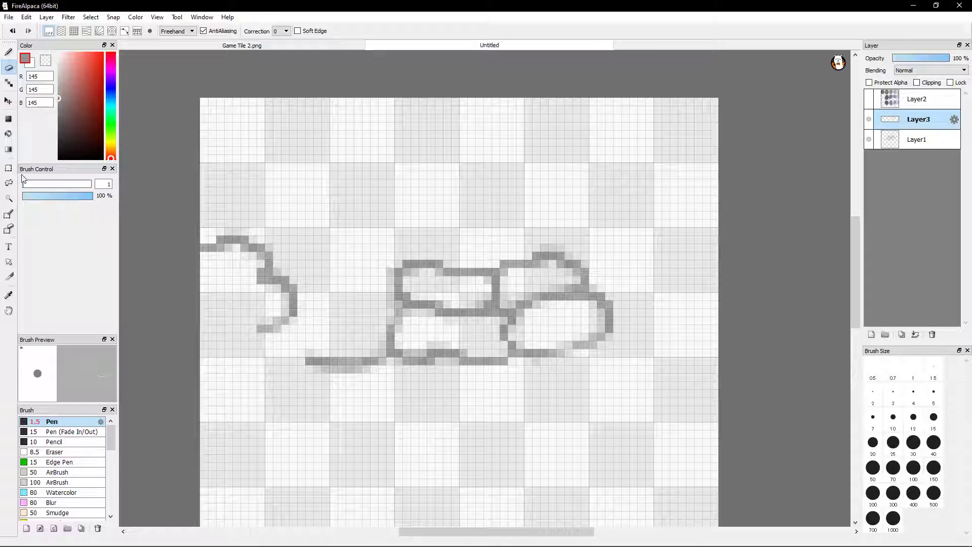
click(9, 101)
drag(247, 199, 245, 209)
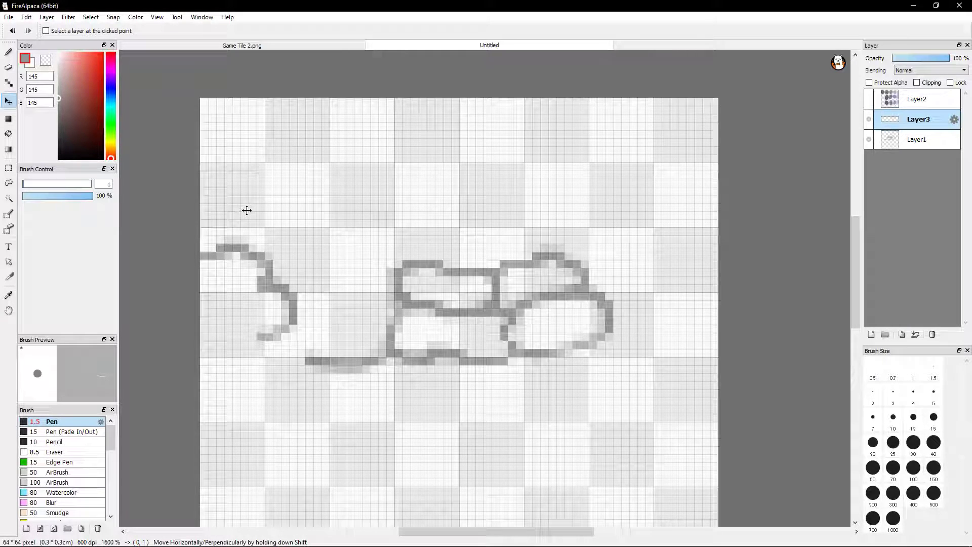
drag(247, 210, 246, 217)
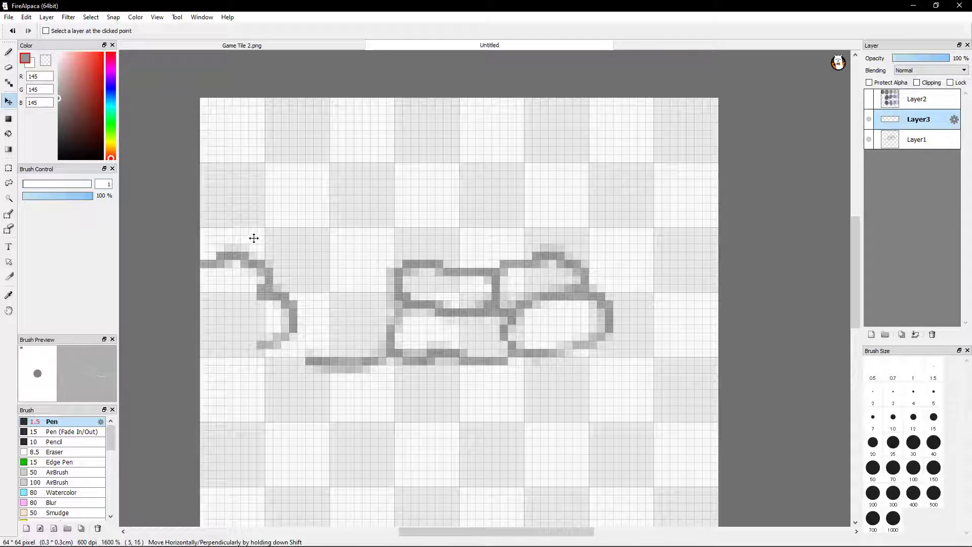
Align the copied edge strip over the original outlines, then place it back so its lower end sits directly above the horizontal line's start
mouse_move(288, 274)
mouse_down()
mouse_move(582, 273)
mouse_move(566, 274)
mouse_up()
mouse_move(198, 546)
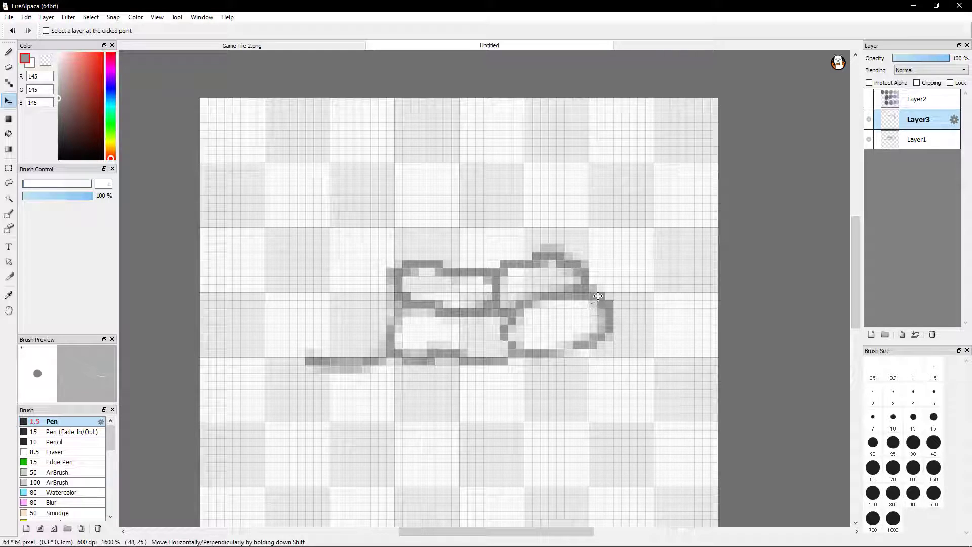
mouse_move(603, 288)
mouse_down()
mouse_move(571, 233)
mouse_move(549, 415)
mouse_move(451, 419)
mouse_move(548, 396)
mouse_move(420, 368)
mouse_move(299, 377)
mouse_move(343, 370)
mouse_up()
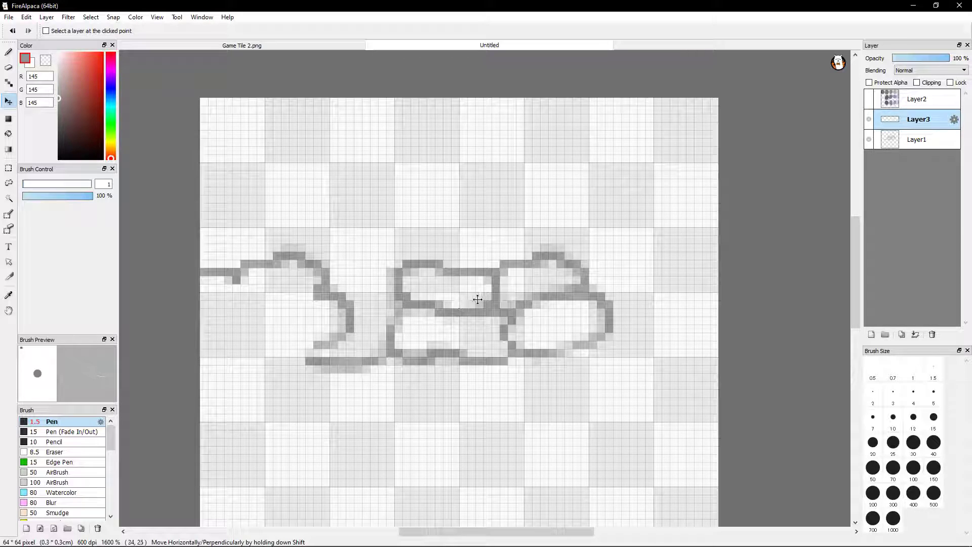
mouse_move(335, 296)
mouse_down()
mouse_move(320, 295)
mouse_move(327, 297)
mouse_up()
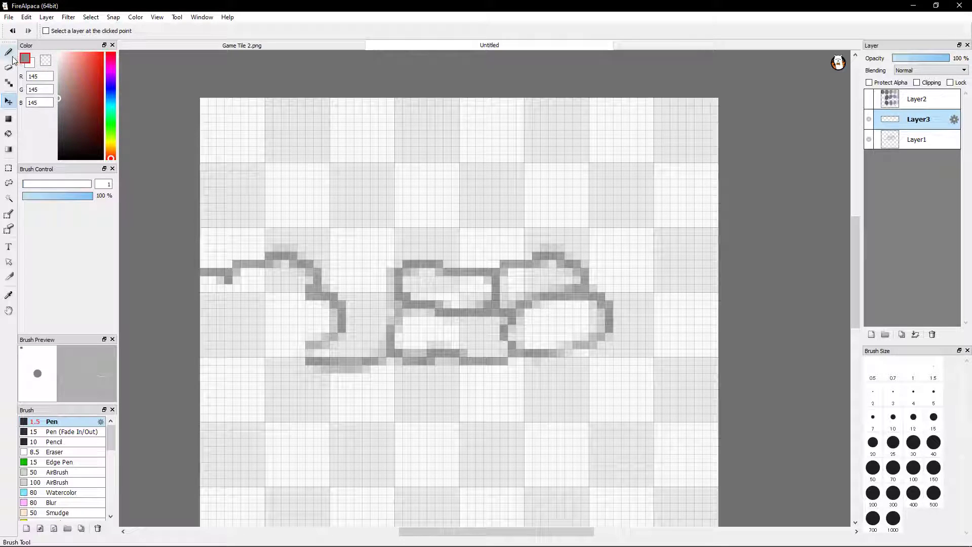
On Layer1, draw with the Pen to join the strip's lower end to the horizontal line and add the new stone's top edge
click(13, 54)
click(916, 140)
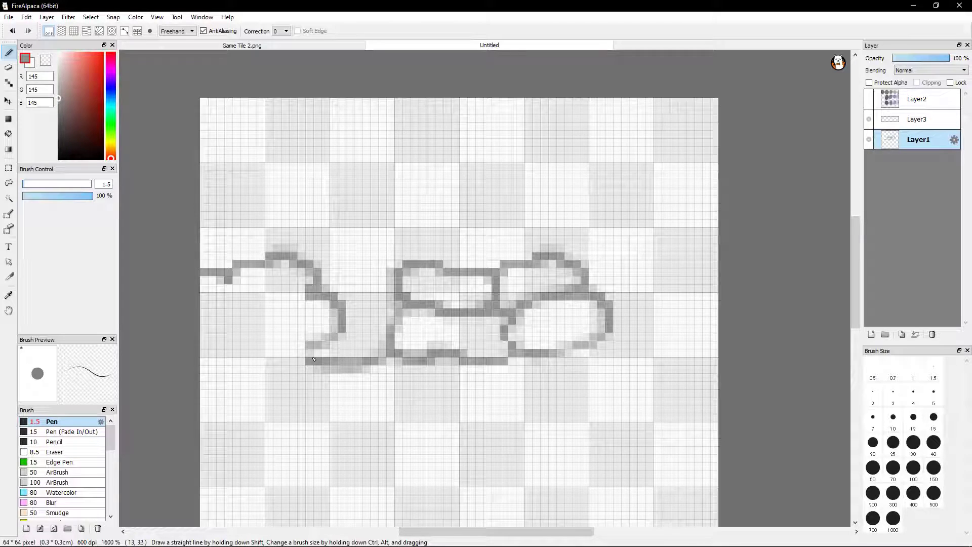
mouse_move(310, 346)
mouse_down()
mouse_move(317, 338)
mouse_move(315, 346)
mouse_up()
key(ctrl+z)
drag(315, 347, 326, 338)
drag(355, 297, 377, 295)
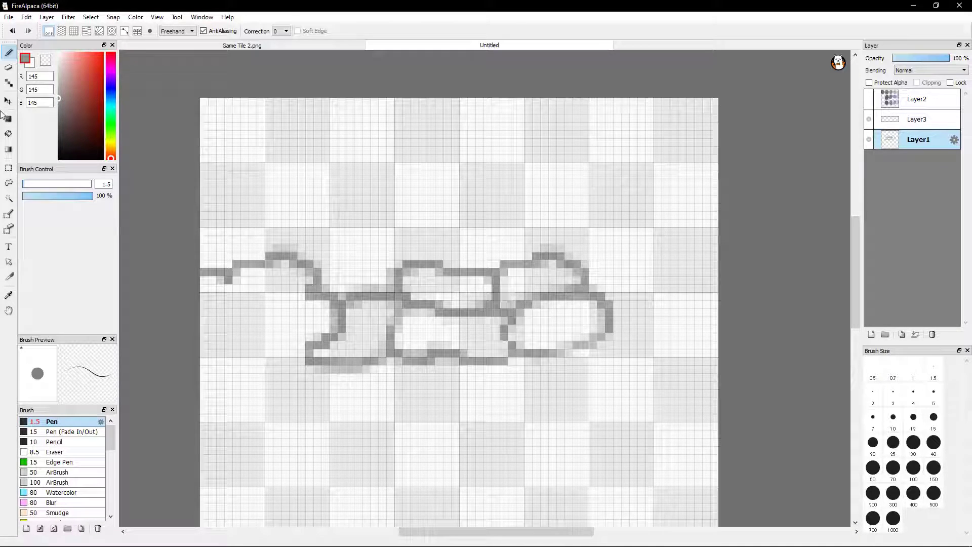
click(9, 170)
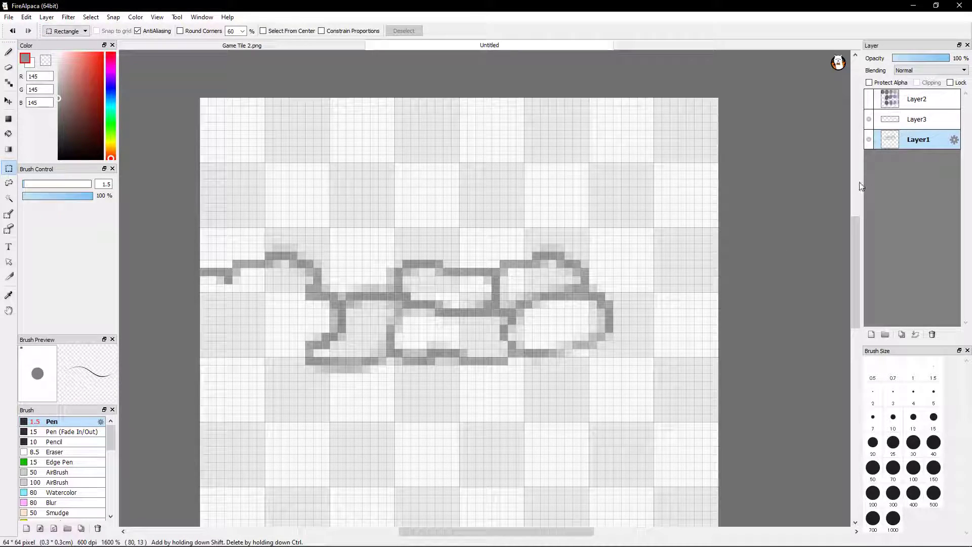
drag(224, 333, 653, 422)
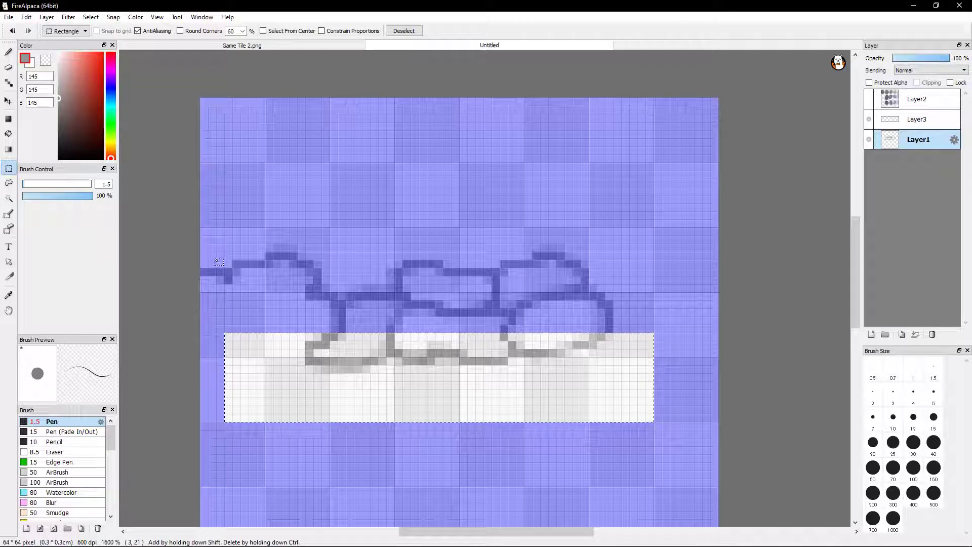
click(8, 52)
click(8, 169)
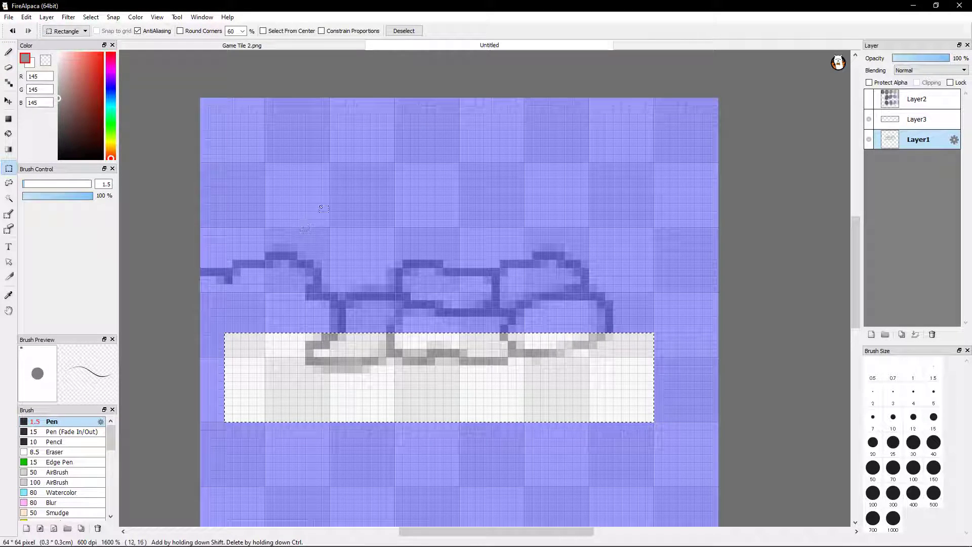
click(350, 183)
click(170, 189)
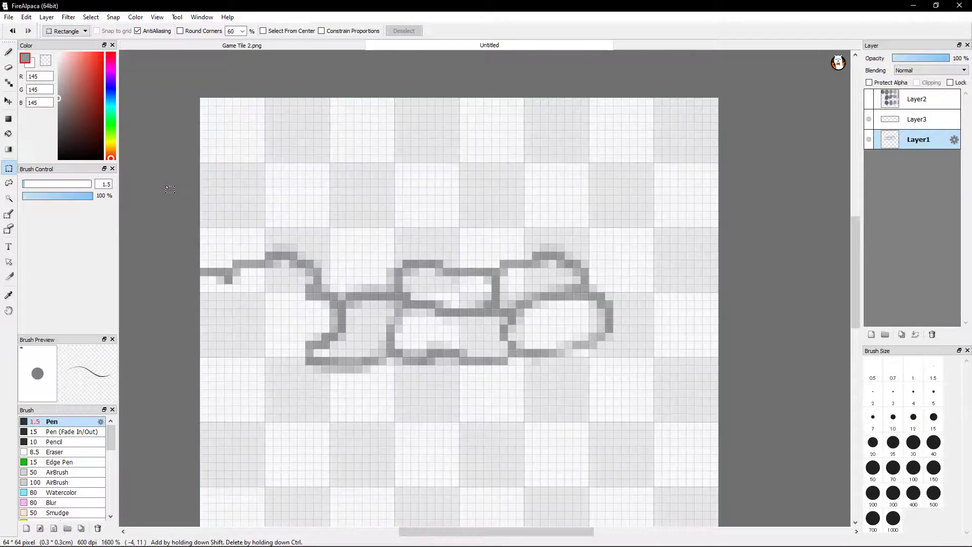
Erase the middle stretch of the new stone's bottom line on Layer1
click(8, 52)
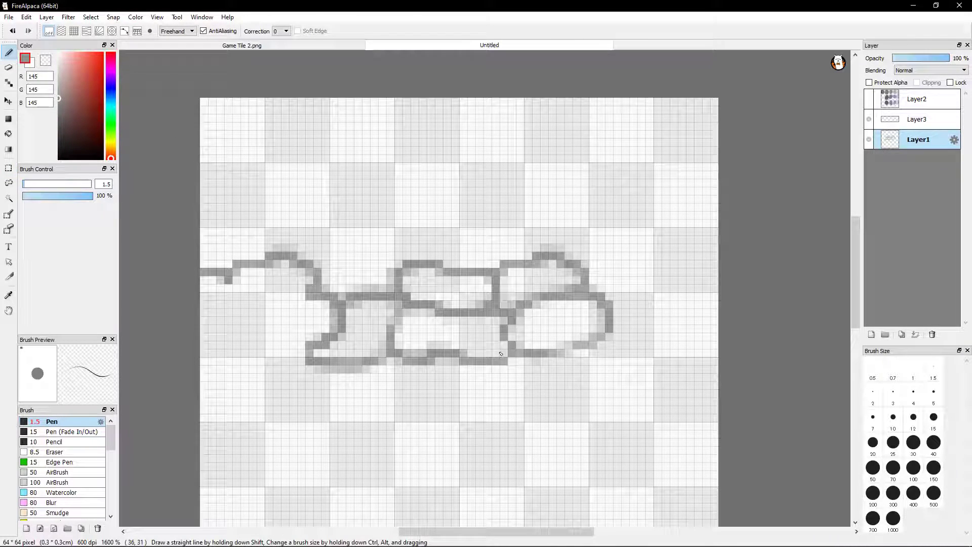
scroll(494, 355, up, 4)
key(space)
drag(406, 361, 587, 273)
drag(317, 379, 499, 250)
drag(347, 314, 506, 387)
key(e)
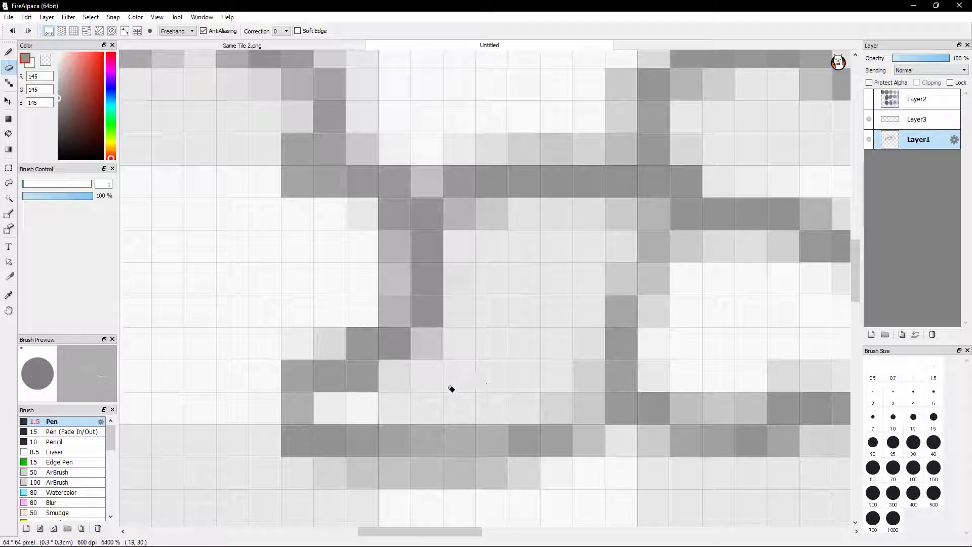
mouse_move(425, 429)
mouse_down()
mouse_move(434, 427)
mouse_move(408, 428)
mouse_move(478, 429)
mouse_move(405, 434)
mouse_move(495, 432)
mouse_move(402, 436)
mouse_up()
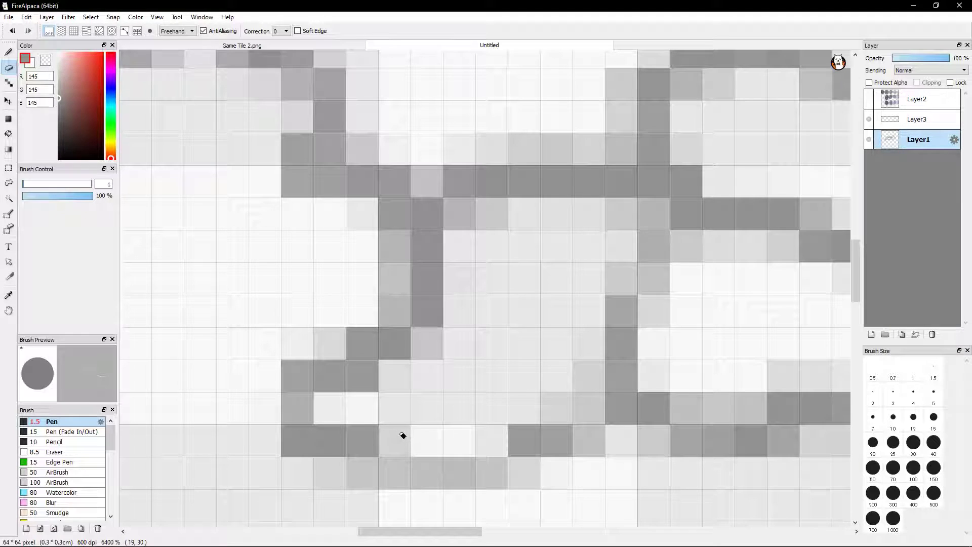
key(ctrl+z)
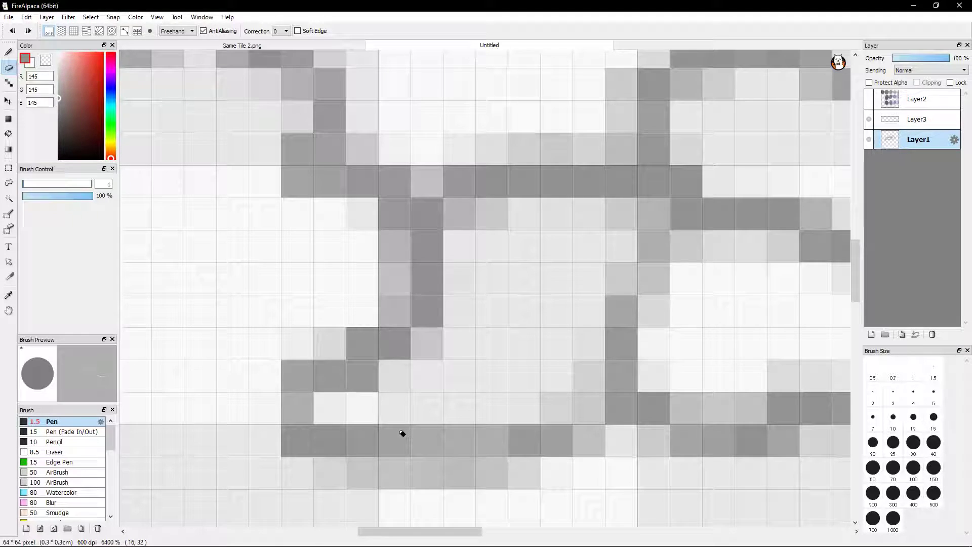
click(28, 31)
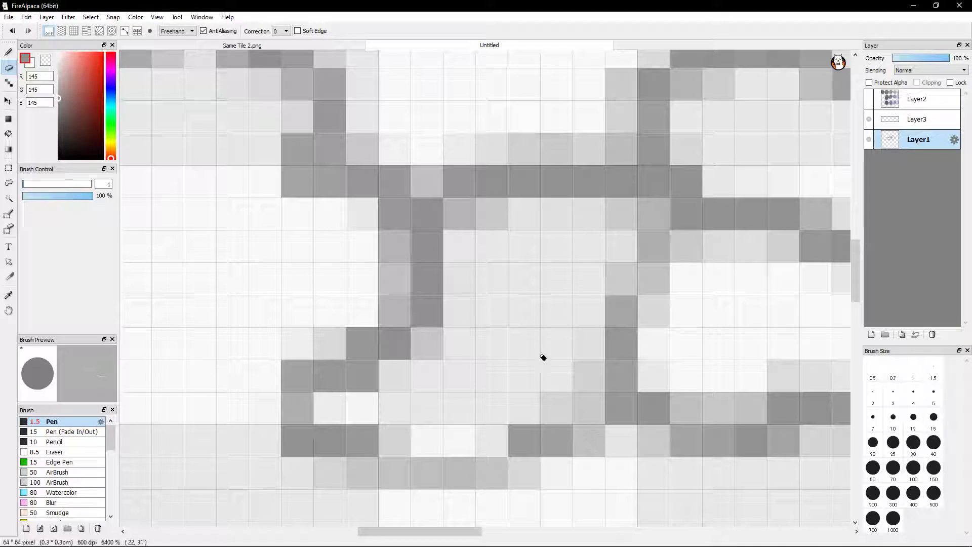
Redraw the stone's bottom edge one pixel lower through the gap, rising to the neighbouring brick, and erase the faint pixels beneath it
key(b)
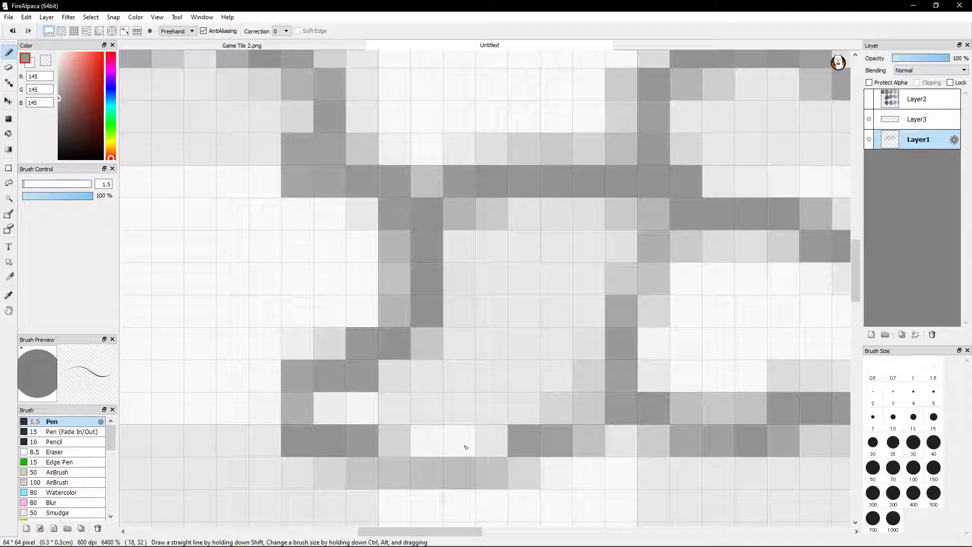
mouse_move(402, 463)
mouse_down()
mouse_move(400, 471)
mouse_move(435, 472)
mouse_move(395, 473)
mouse_move(499, 473)
mouse_move(582, 428)
mouse_move(542, 440)
mouse_move(579, 440)
mouse_up()
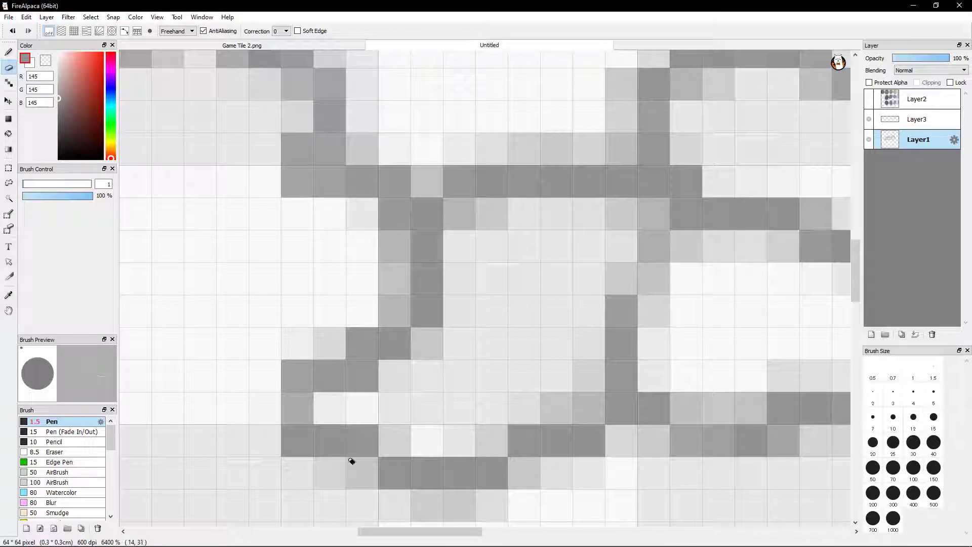
click(332, 487)
mouse_move(408, 506)
mouse_down()
mouse_move(418, 516)
mouse_move(507, 520)
mouse_up()
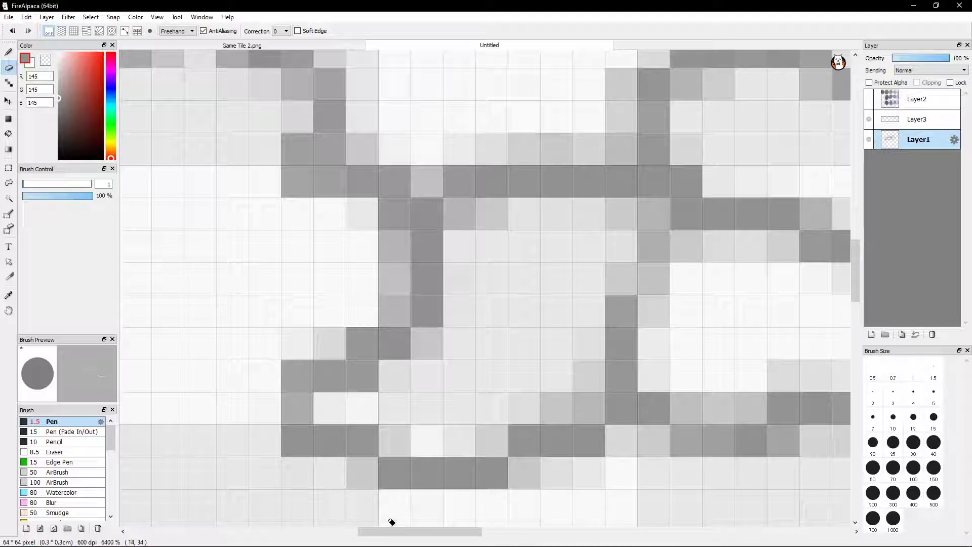
key(b)
key(e)
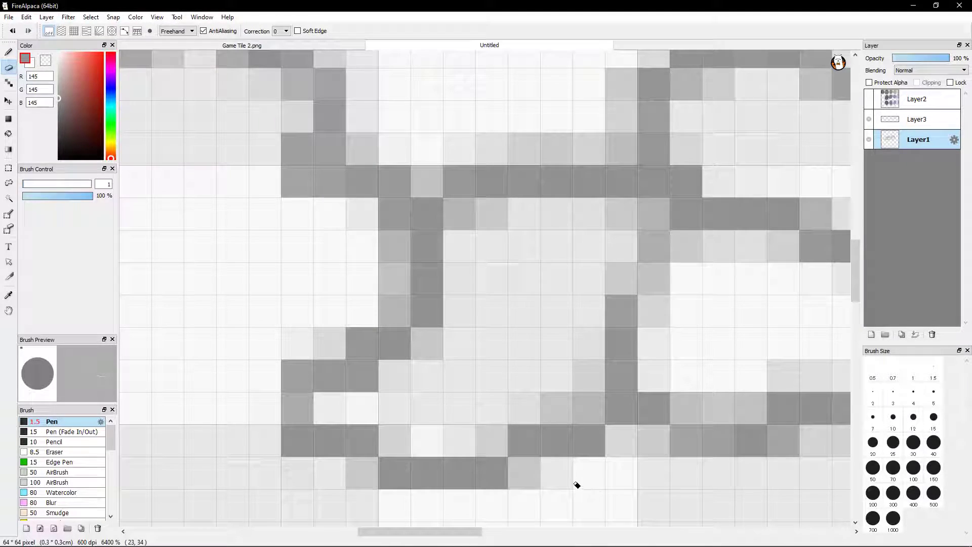
Erase the faint stray pixels inside the stone's bottom edge and darken the upper part of its outline beside the neighbouring brick
click(457, 425)
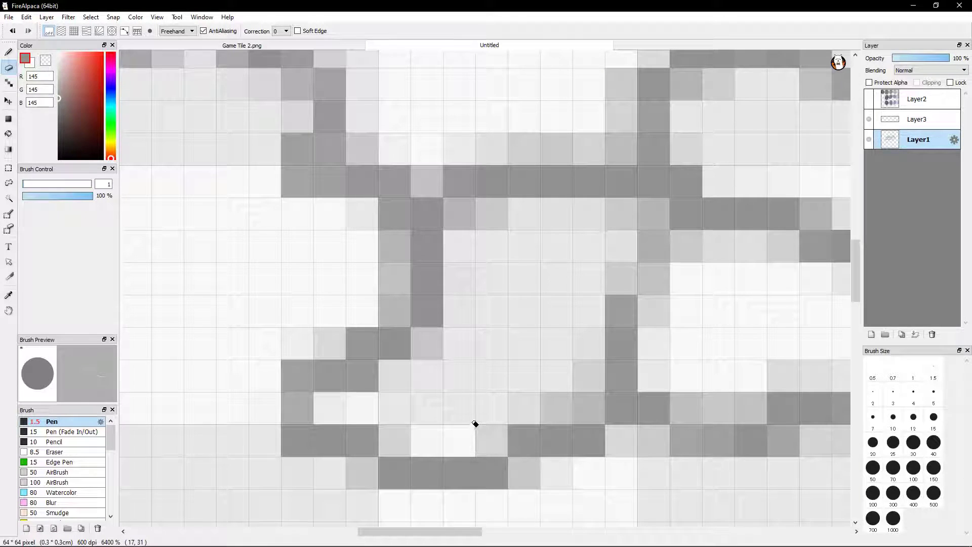
click(559, 394)
click(576, 375)
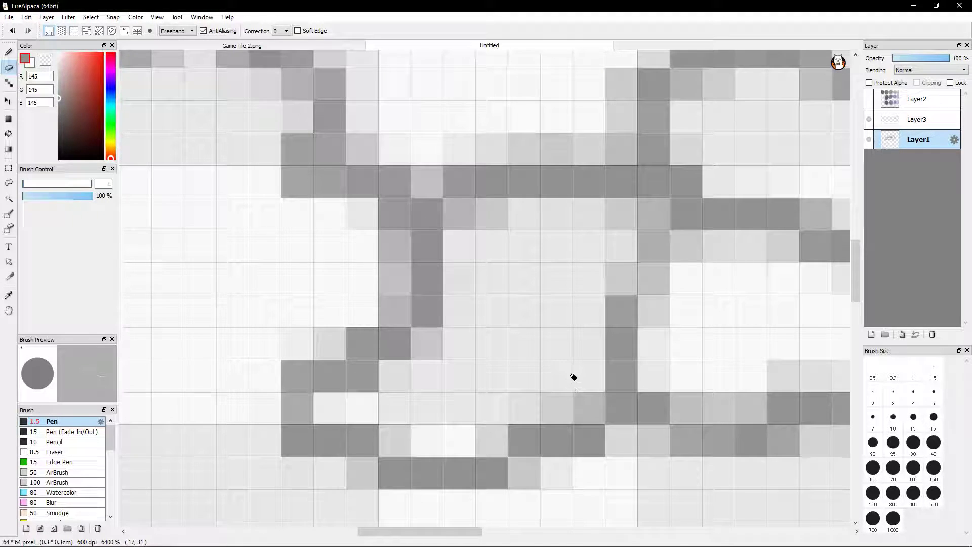
drag(562, 397, 515, 411)
click(577, 397)
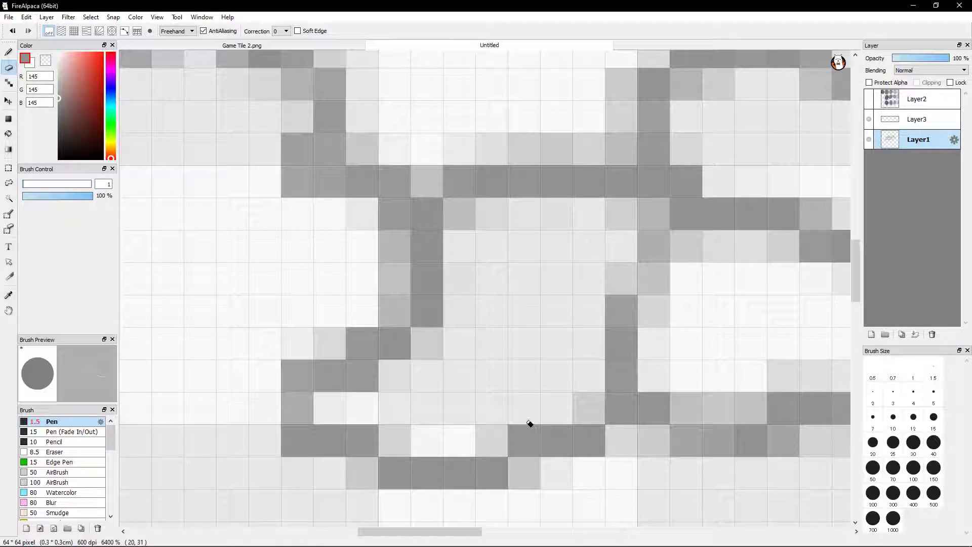
key(b)
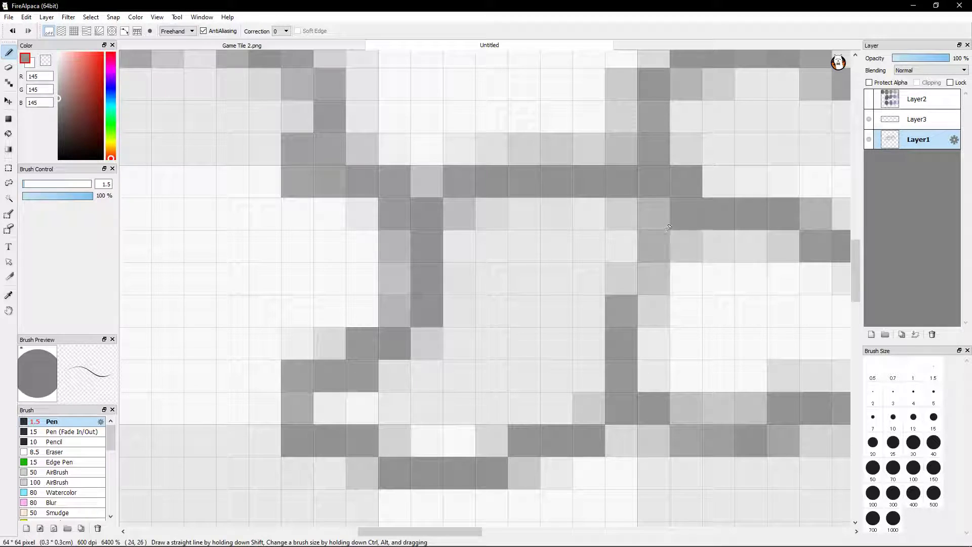
mouse_move(651, 256)
mouse_down()
mouse_move(653, 279)
mouse_move(656, 261)
mouse_up()
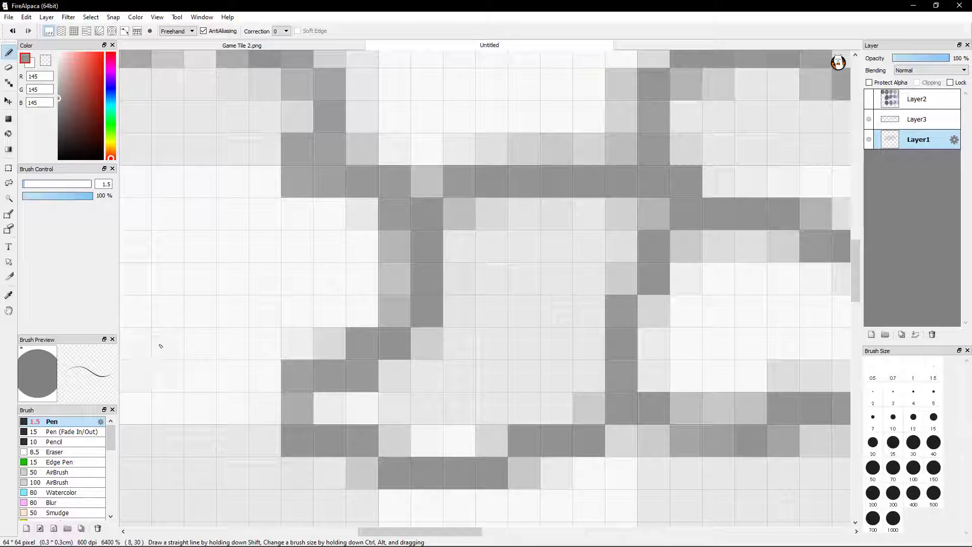
drag(158, 343, 258, 247)
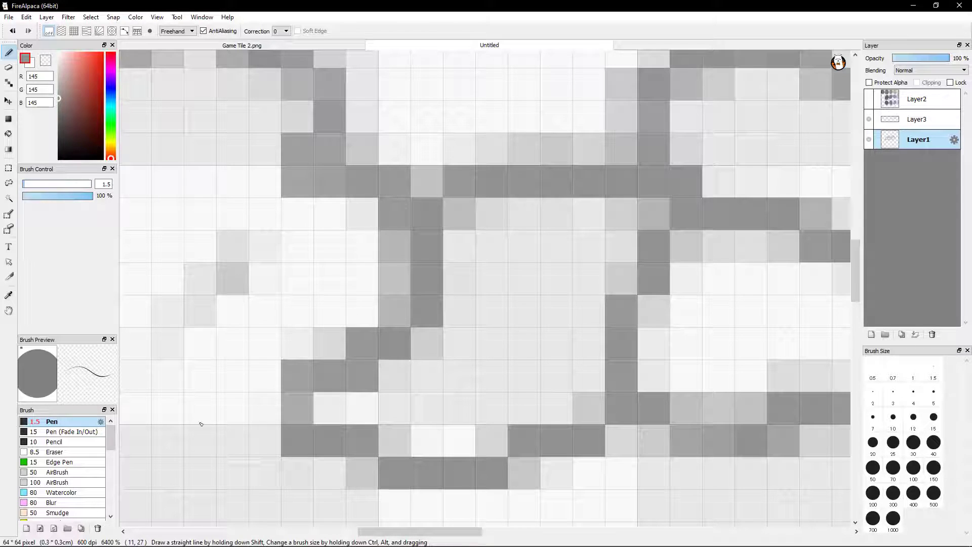
drag(177, 457, 279, 282)
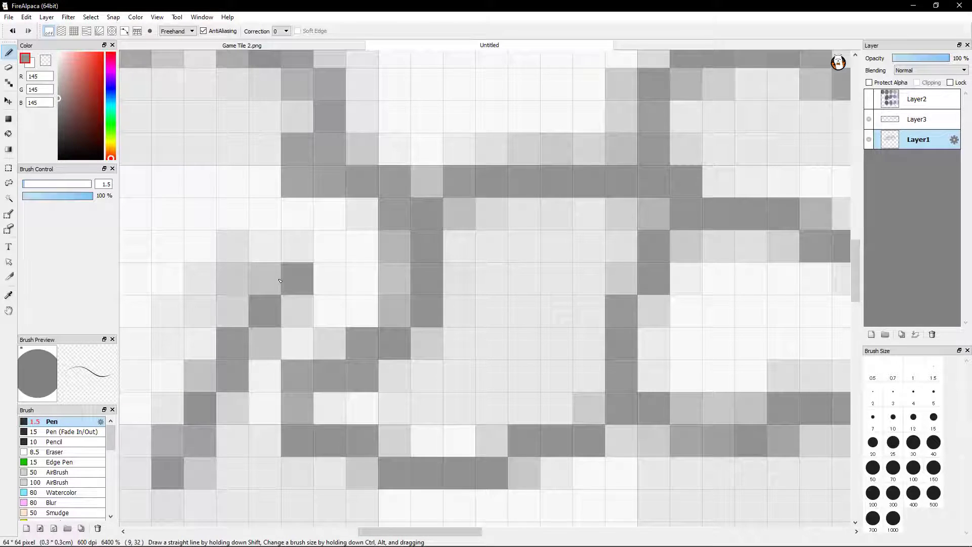
key(ctrl+z)
key(ctrl+z)
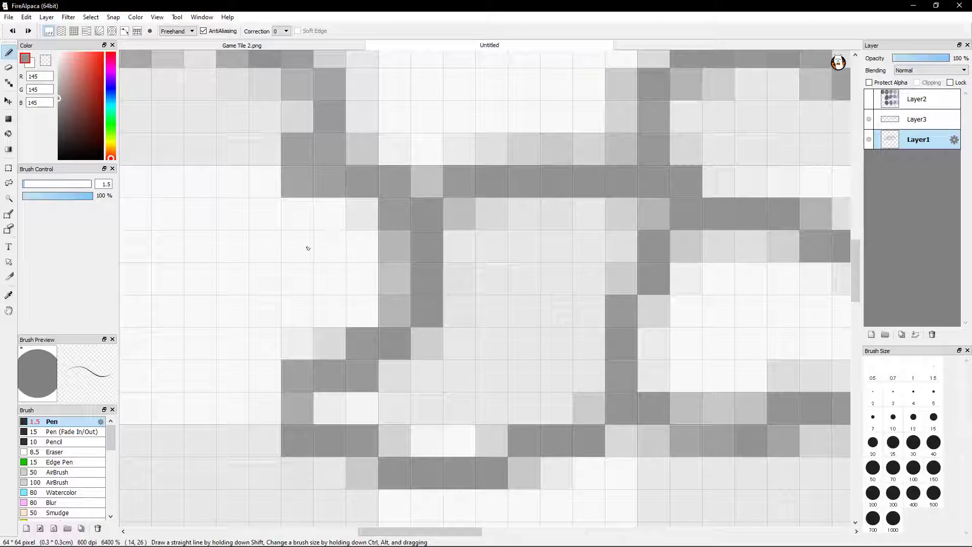
drag(232, 175, 184, 382)
drag(262, 257, 233, 474)
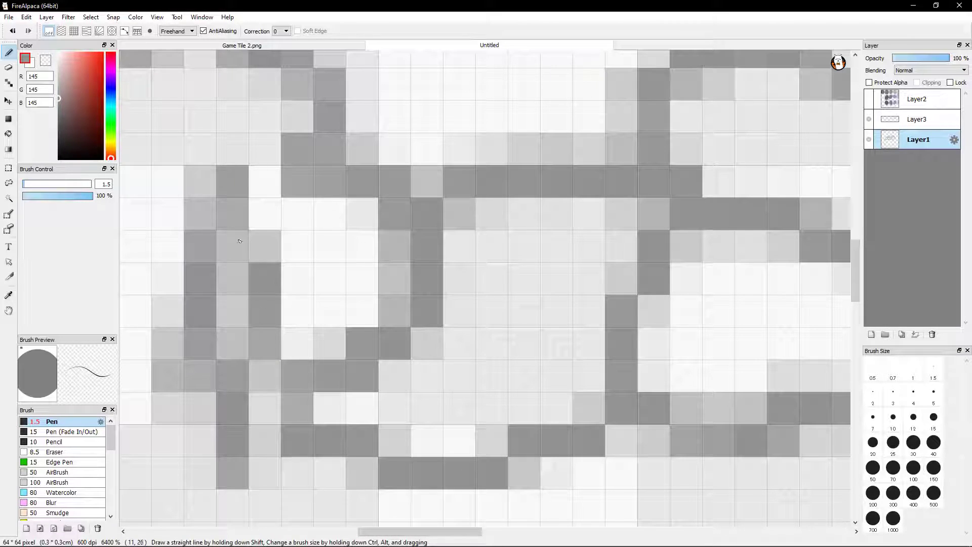
click(13, 31)
click(13, 31)
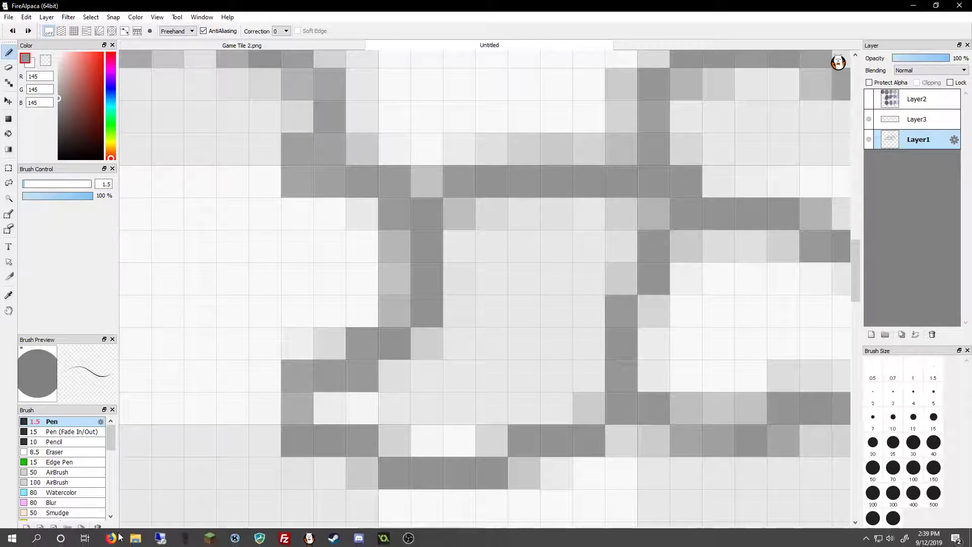
Switch to Firefox to check the YouTube live dashboard, then return to the FireAlpaca drawing
click(112, 538)
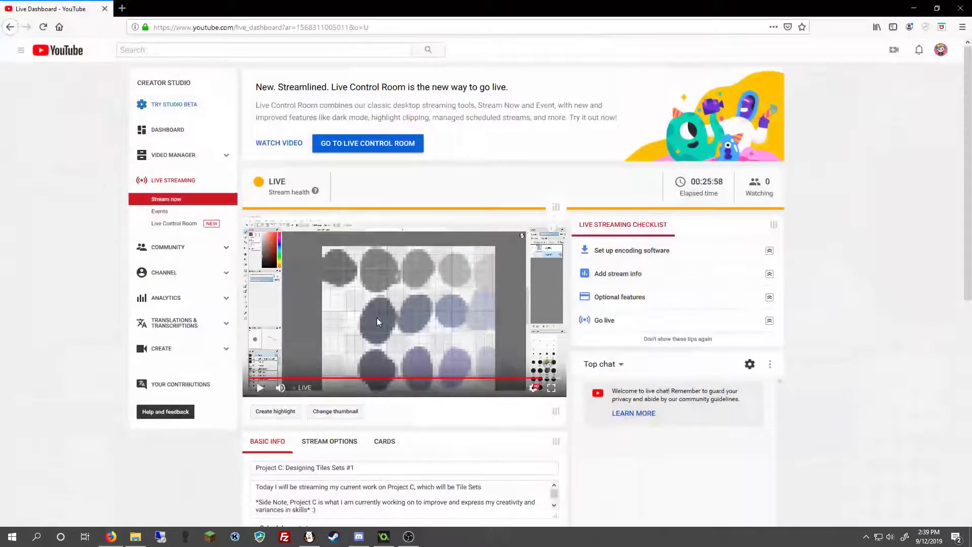
drag(450, 8, 971, 324)
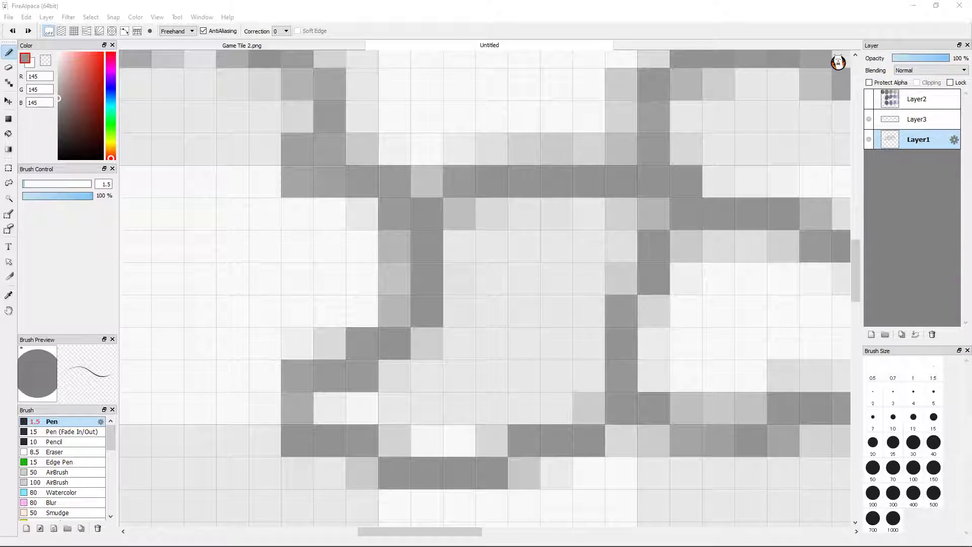
key(alt+Tab)
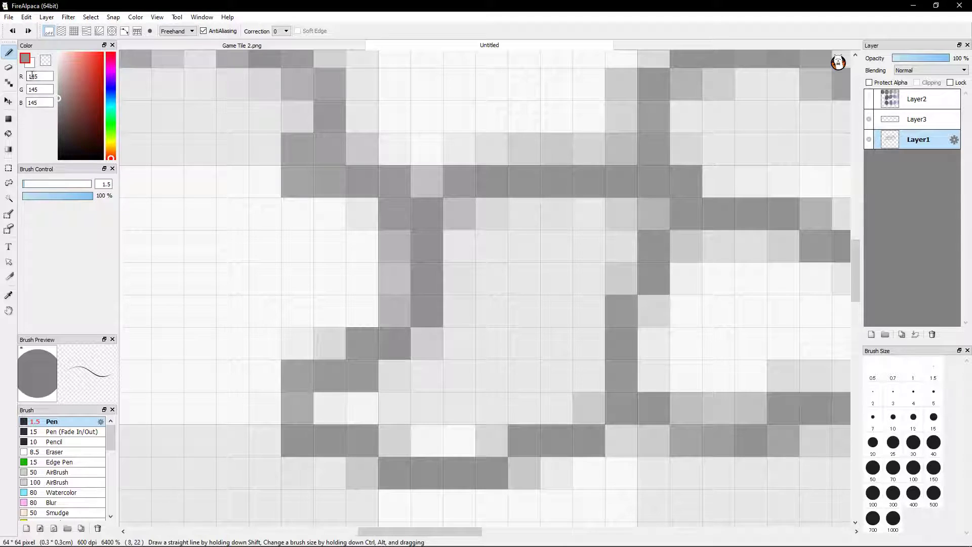
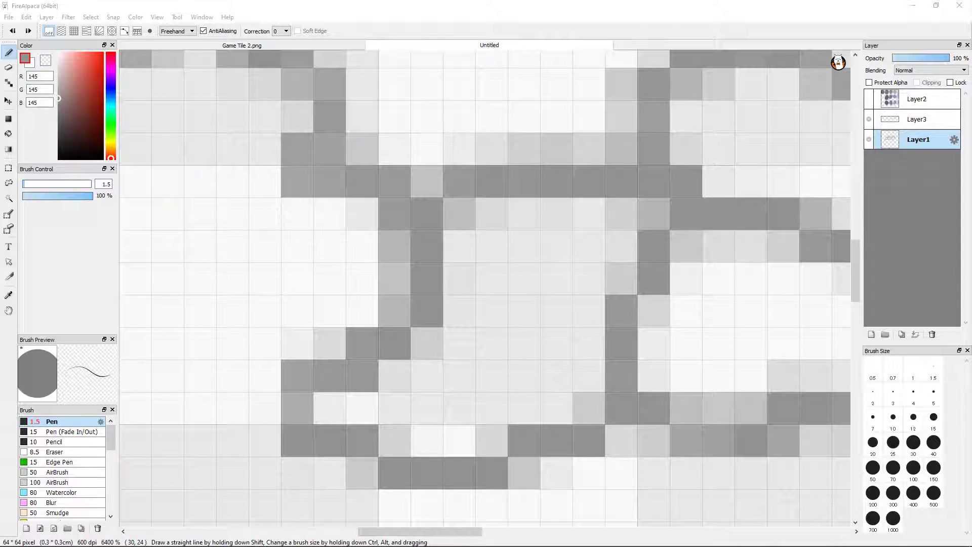
Dock the floating Navigator above the Layer panel and size it small enough to keep the layer list in view
click(600, 5)
drag(971, 334, 466, 59)
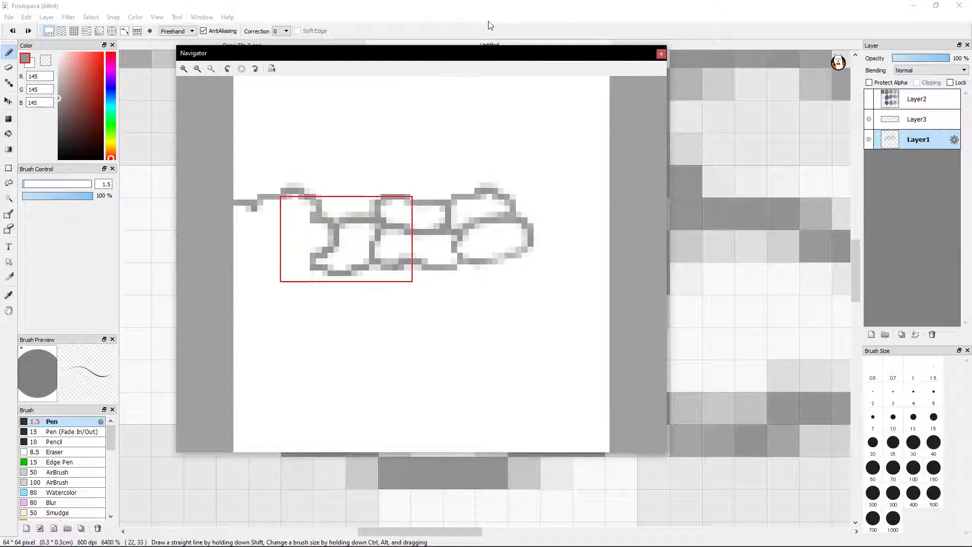
drag(524, 52, 933, 157)
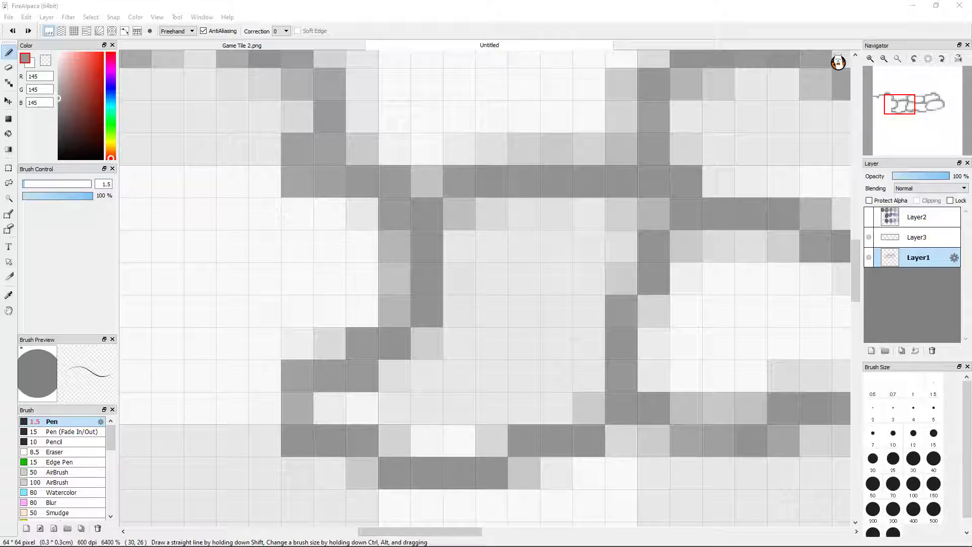
drag(924, 158, 885, 520)
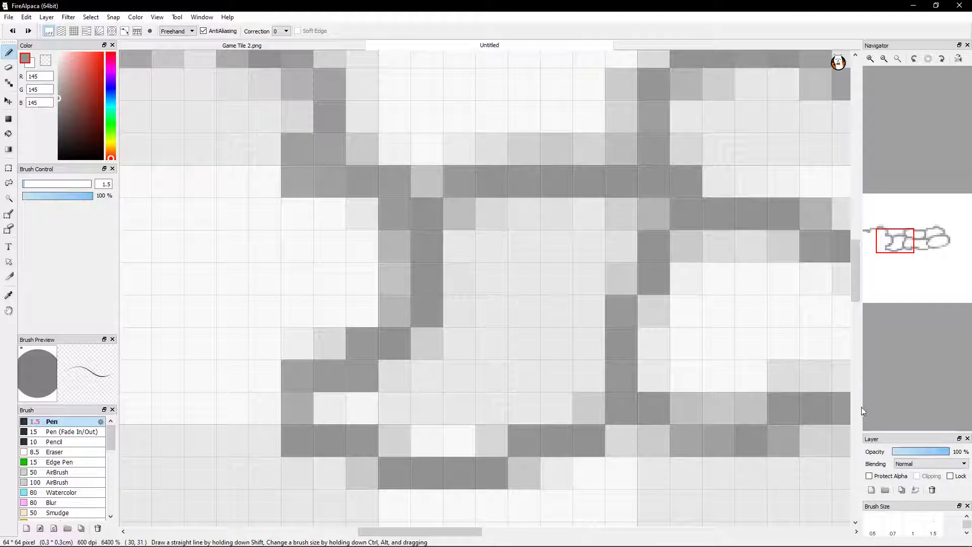
drag(862, 395, 374, 380)
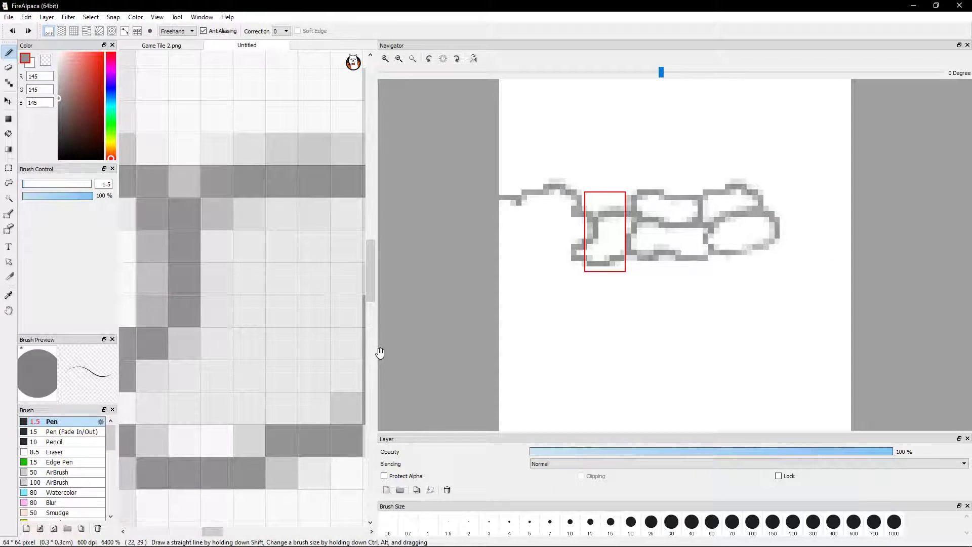
drag(375, 357, 870, 370)
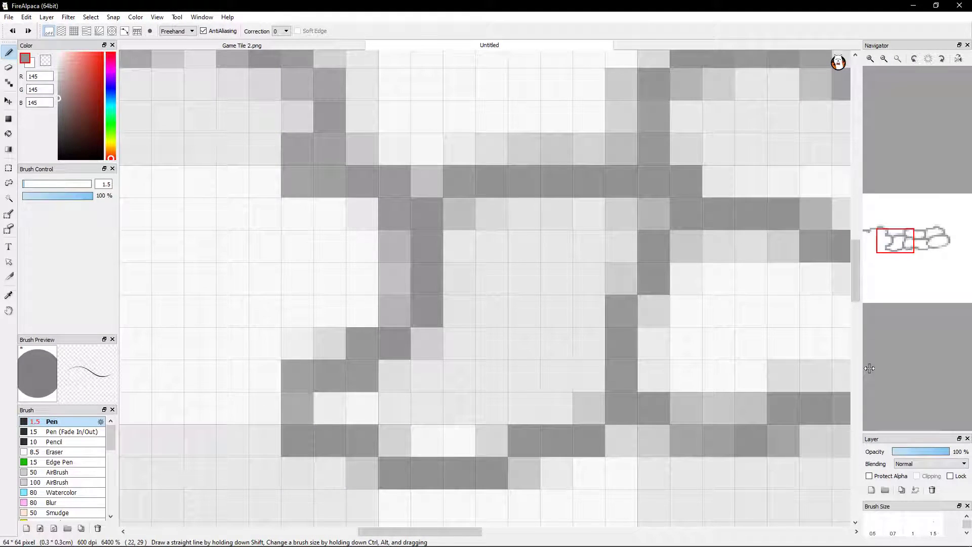
drag(960, 226, 963, 177)
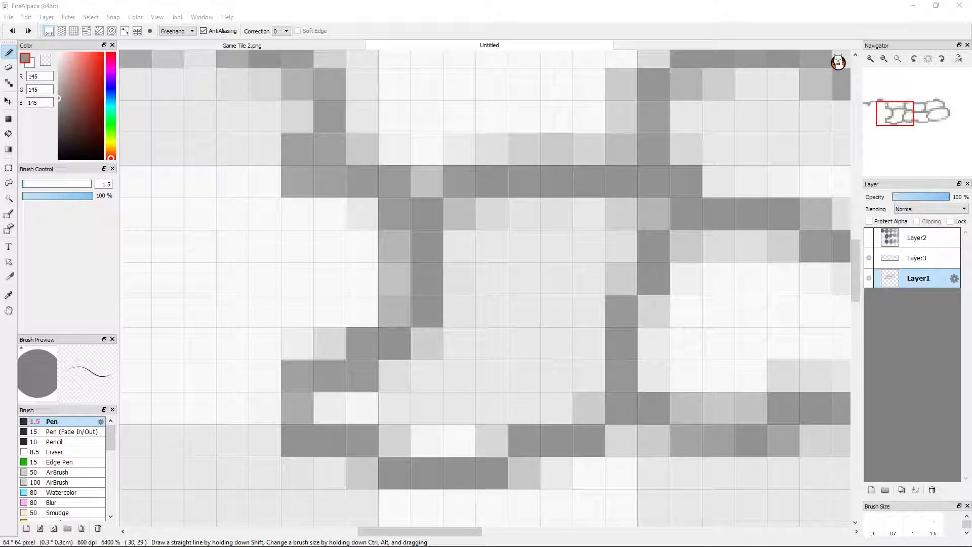
click(589, 5)
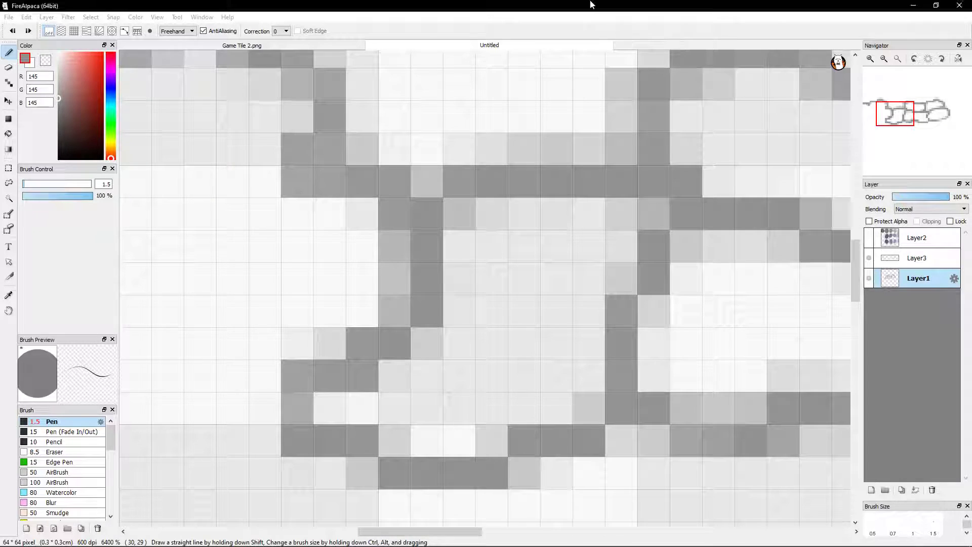
scroll(440, 394, down, 3)
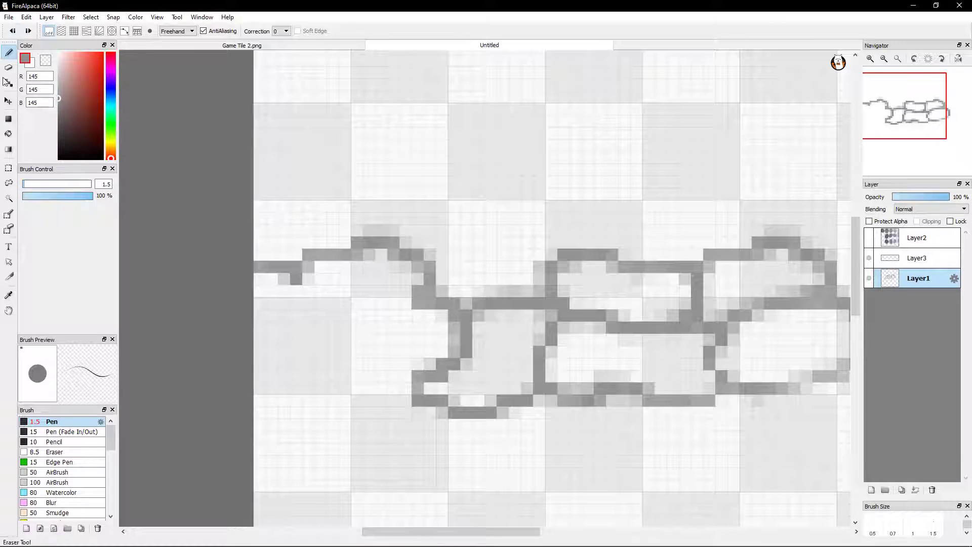
click(9, 168)
drag(325, 365, 568, 373)
scroll(243, 370, down, 2)
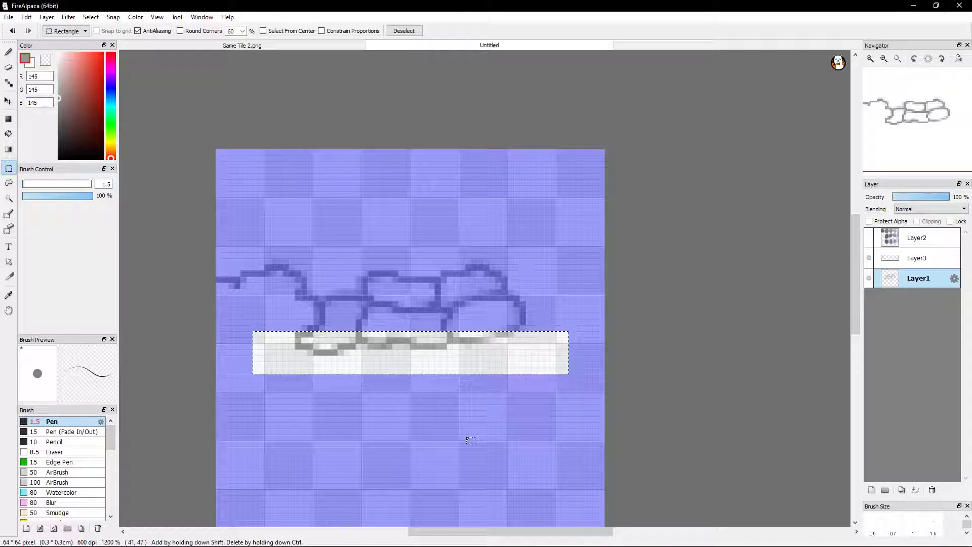
drag(290, 190, 295, 162)
click(358, 164)
click(345, 114)
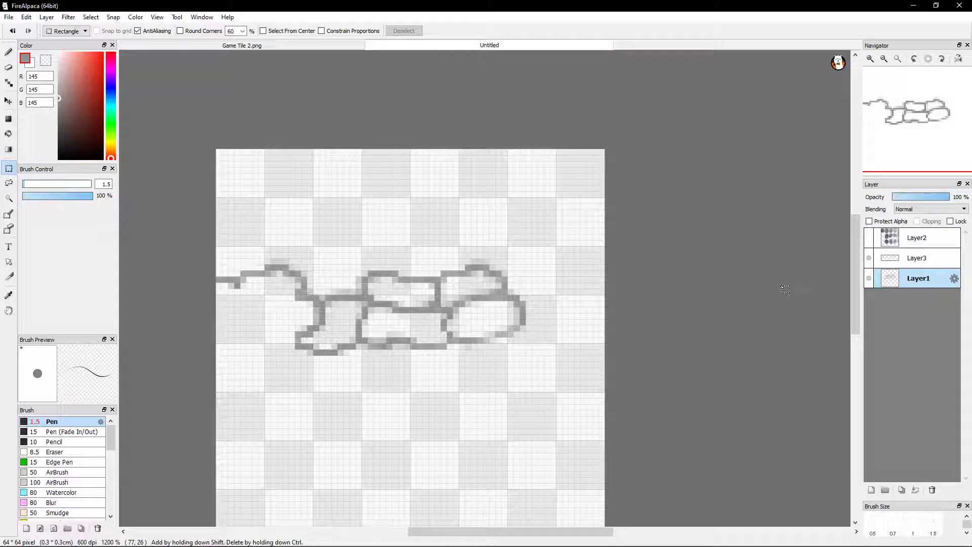
Toggle Layer3's visibility to compare the stones with and without the copied edge strip, leaving the layer hidden
click(868, 258)
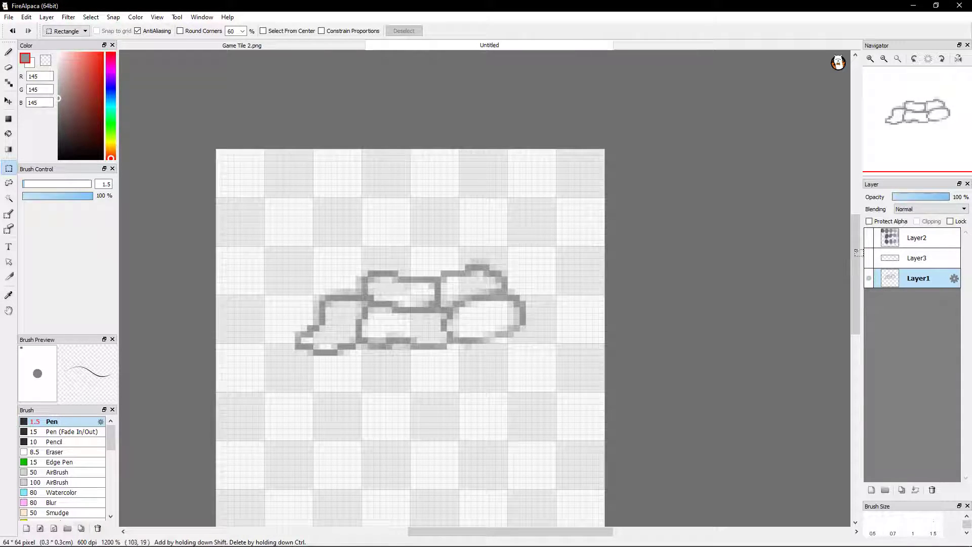
click(871, 259)
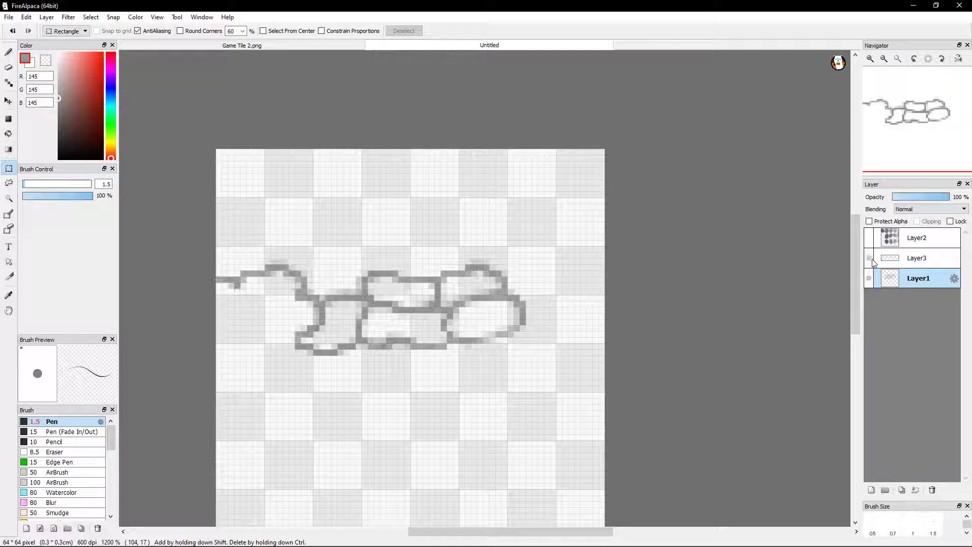
click(869, 259)
click(869, 258)
click(869, 258)
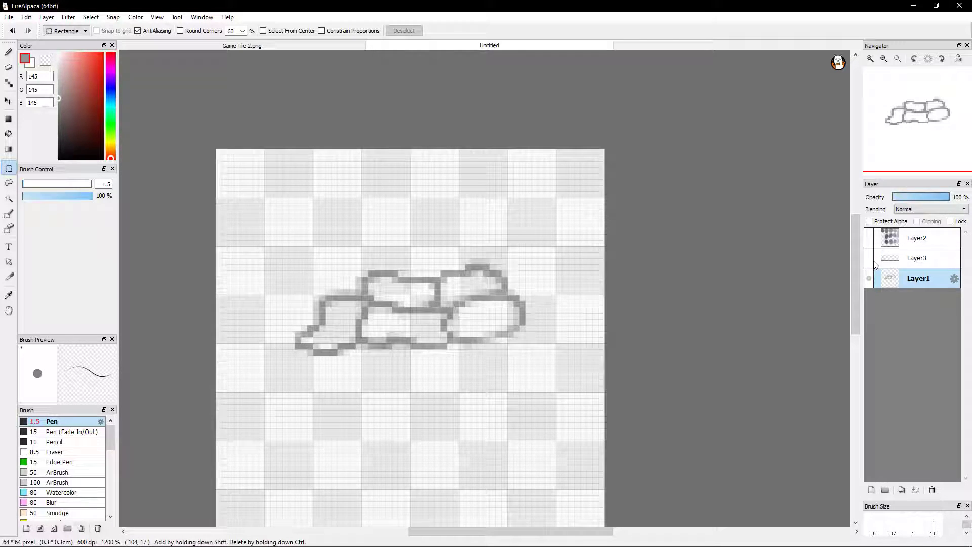
Copy the lower part of the stone outlines on Layer1 with a rectangular selection, paste it as a new layer and deselect
drag(258, 314, 592, 380)
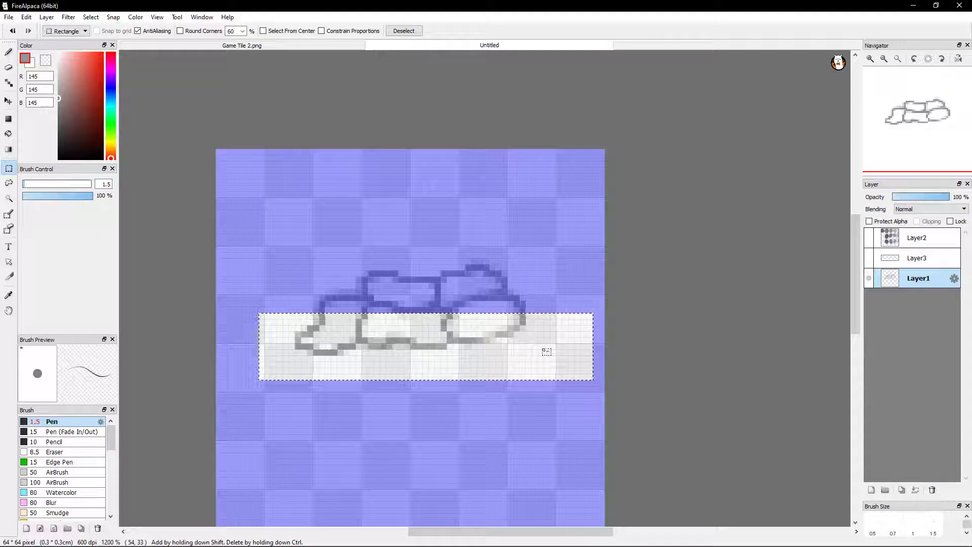
key(ctrl+c)
key(ctrl+v)
click(690, 347)
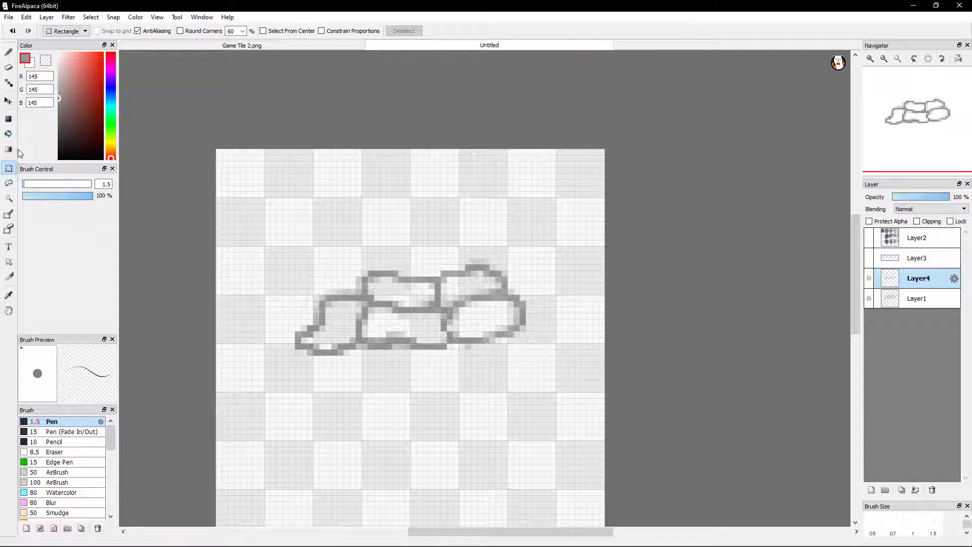
Move the pasted strip on Layer4 up until it sits just above the stones, slightly offset to their left
click(11, 103)
drag(440, 347, 422, 268)
drag(456, 242, 444, 259)
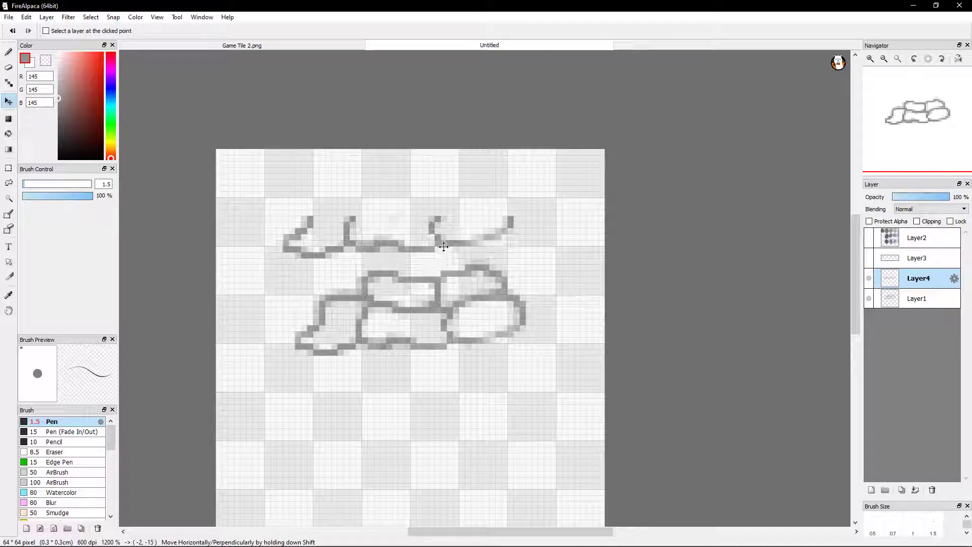
drag(439, 233, 436, 256)
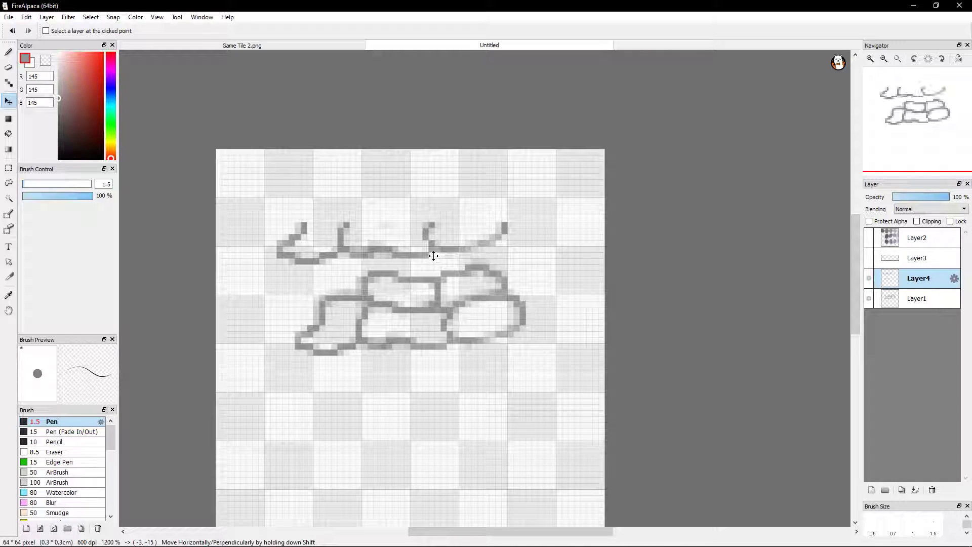
Try shifting the Layer1 stones one pixel right and down, and nudge them back to their original position
click(904, 300)
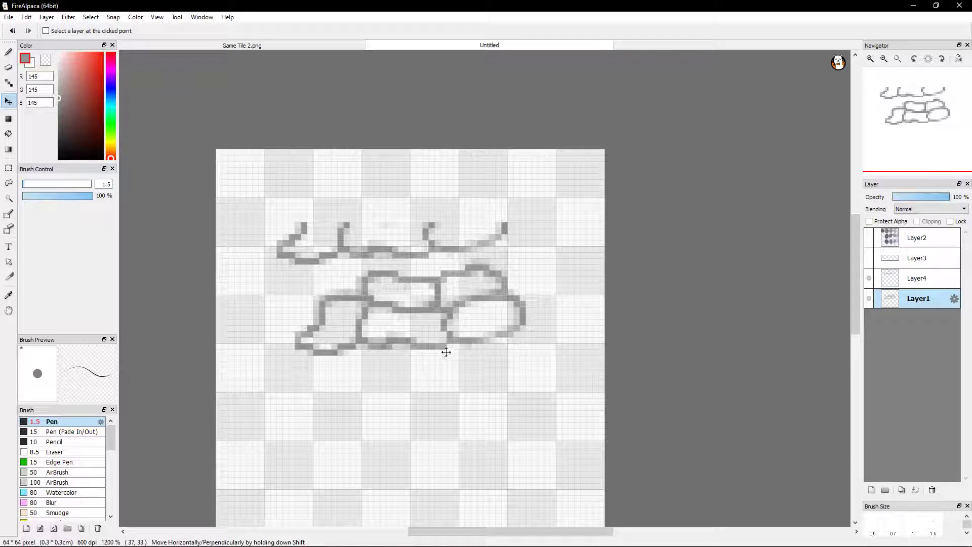
scroll(449, 350, up, 4)
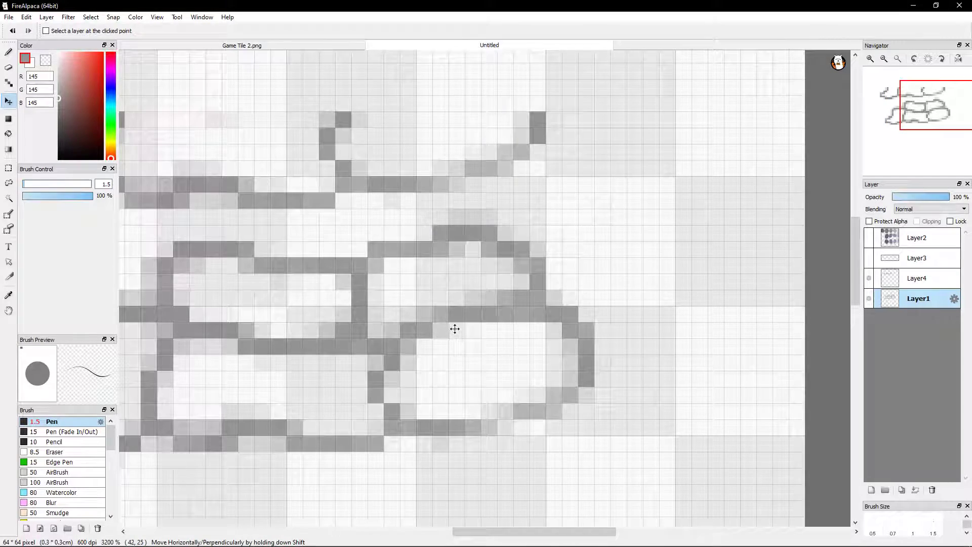
mouse_move(340, 286)
mouse_down()
mouse_move(455, 330)
mouse_move(540, 267)
mouse_move(545, 280)
mouse_up()
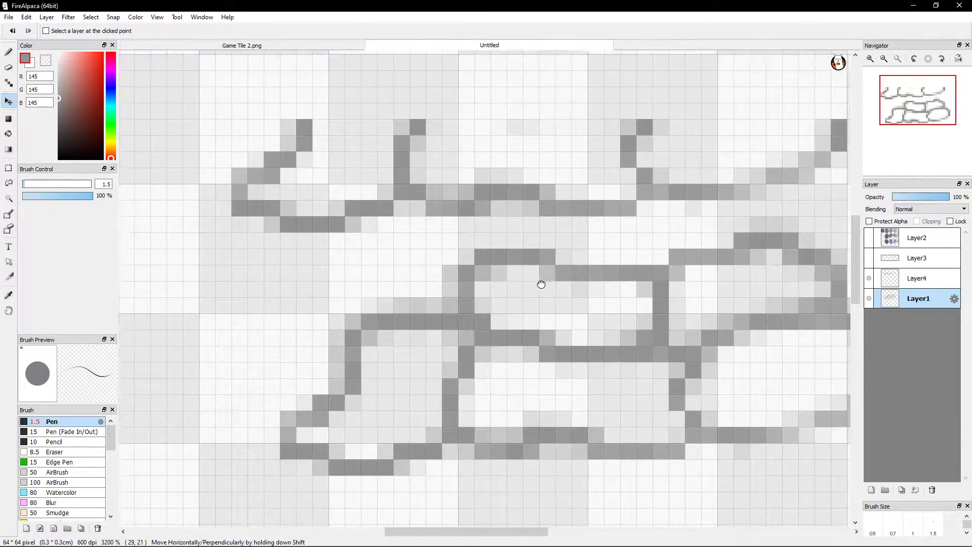
drag(456, 298, 485, 279)
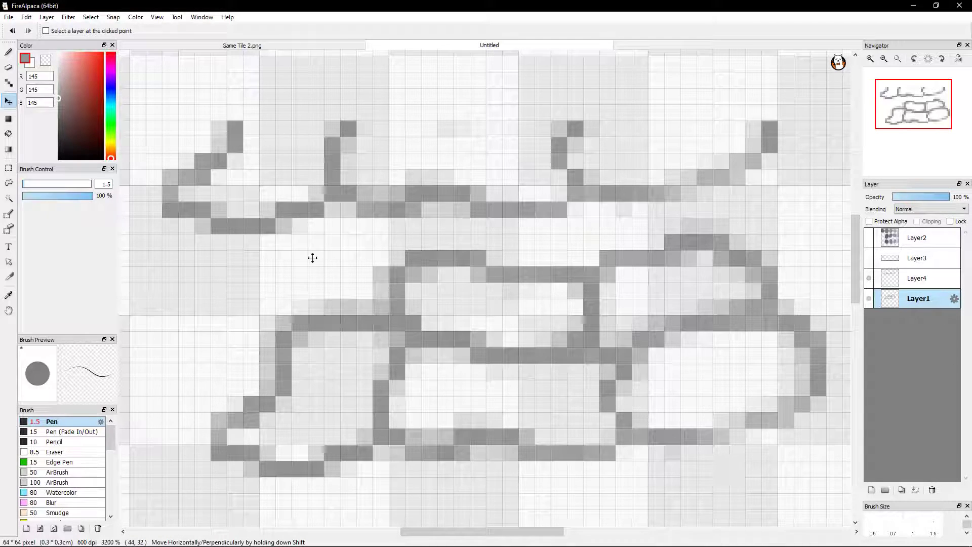
key(Right)
key(Down)
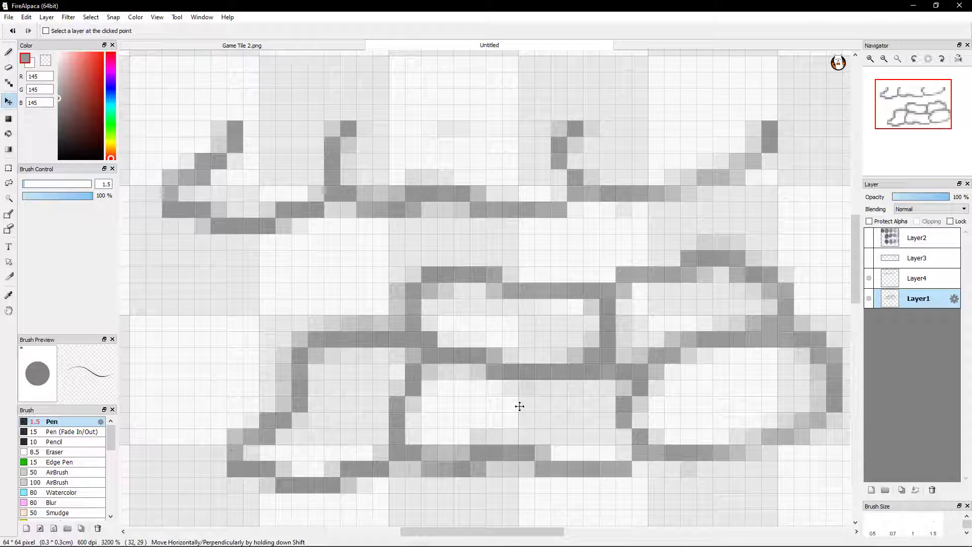
key(Left)
key(Up)
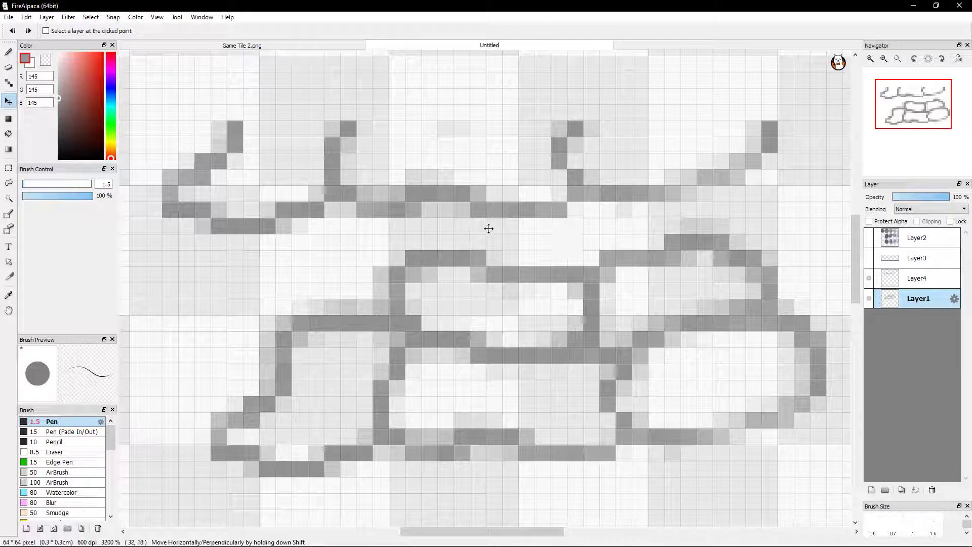
Lower the Layer4 strip onto the stones' top edge to compare the outlines, and raise it back above them
mouse_move(491, 158)
mouse_down()
mouse_move(496, 185)
mouse_move(492, 147)
mouse_up()
click(920, 276)
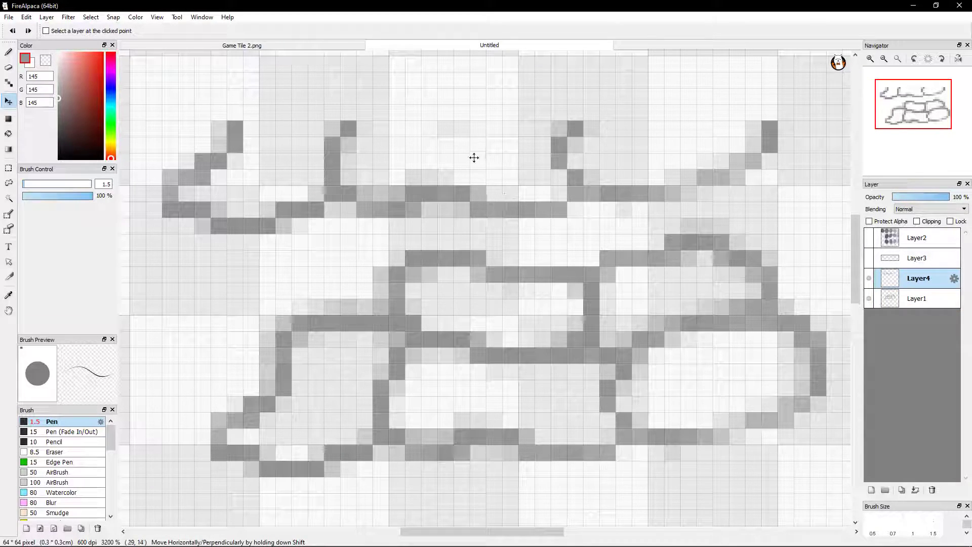
mouse_move(490, 138)
mouse_down()
mouse_move(499, 173)
mouse_move(499, 161)
mouse_move(490, 198)
mouse_up()
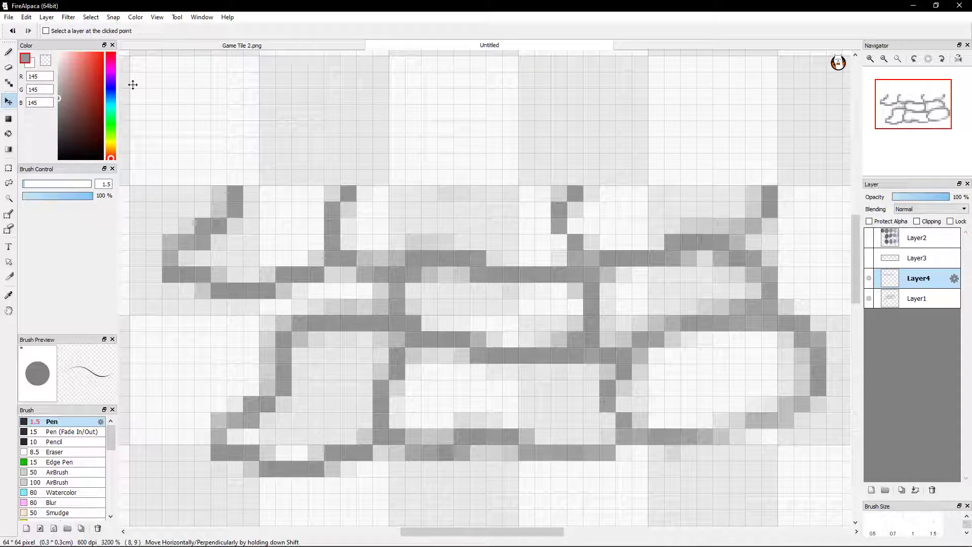
drag(548, 214, 543, 155)
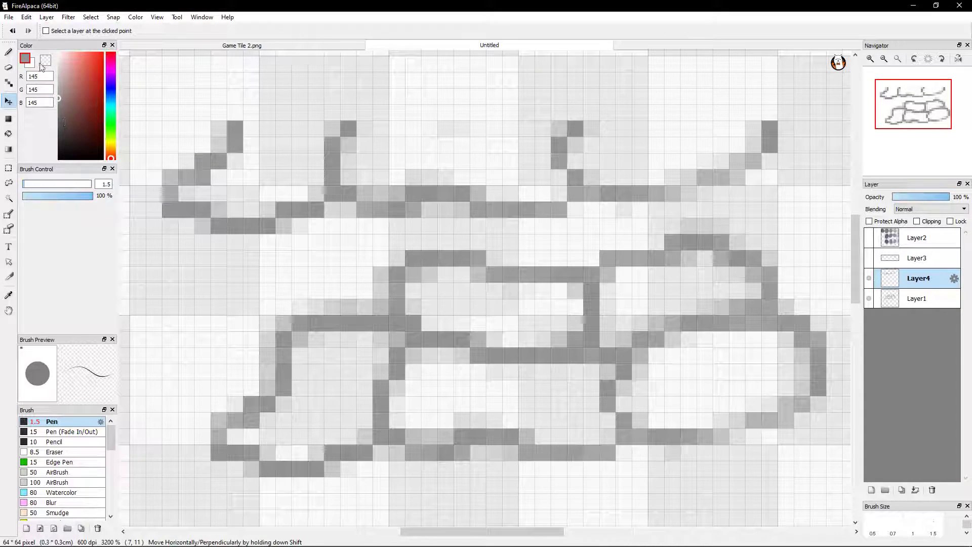
Erase the raised top outline and upper right corner of the upper right stone on Layer1
click(9, 67)
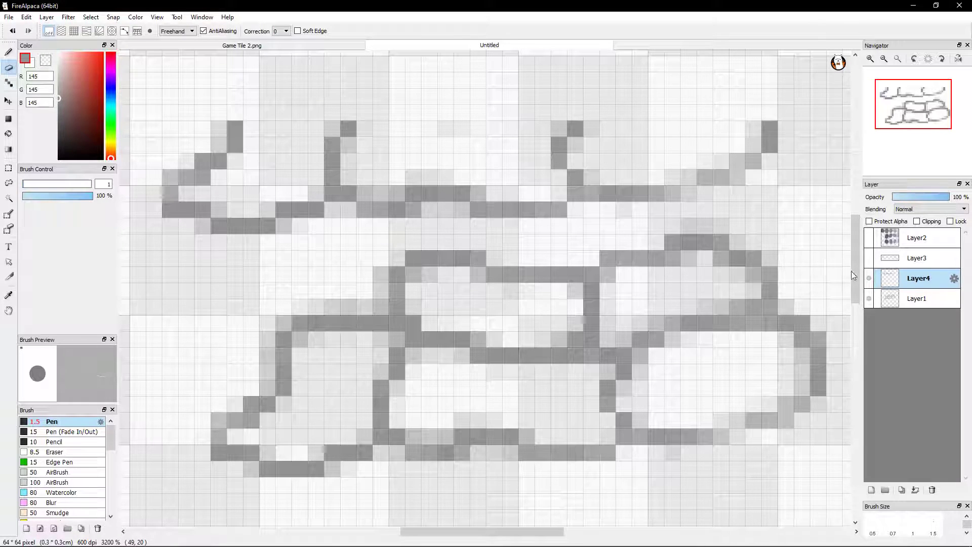
click(914, 299)
mouse_move(681, 241)
mouse_down()
mouse_move(729, 233)
mouse_move(684, 247)
mouse_move(682, 267)
mouse_move(721, 243)
mouse_move(729, 262)
mouse_move(755, 250)
mouse_move(701, 261)
mouse_move(757, 246)
mouse_move(718, 274)
mouse_move(771, 258)
mouse_up()
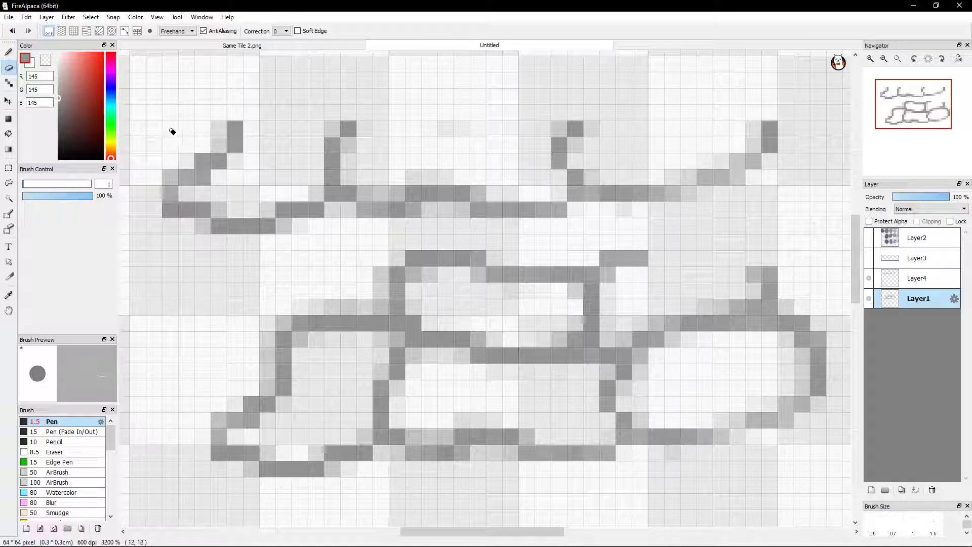
Move the Layer1 stones down one pixel and the Layer4 strip down two pixels
click(8, 102)
mouse_move(551, 165)
mouse_down()
mouse_move(547, 194)
mouse_move(554, 183)
mouse_up()
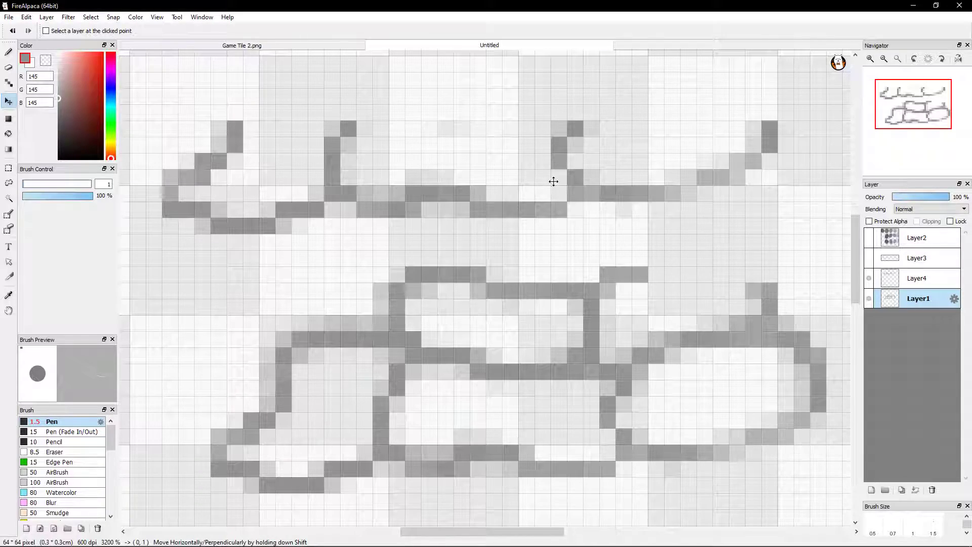
click(916, 278)
mouse_move(593, 142)
mouse_down()
mouse_move(609, 222)
mouse_move(599, 180)
mouse_move(614, 169)
mouse_move(628, 224)
mouse_move(664, 186)
mouse_move(664, 151)
mouse_move(636, 148)
mouse_move(635, 200)
mouse_move(632, 178)
mouse_move(625, 182)
mouse_up()
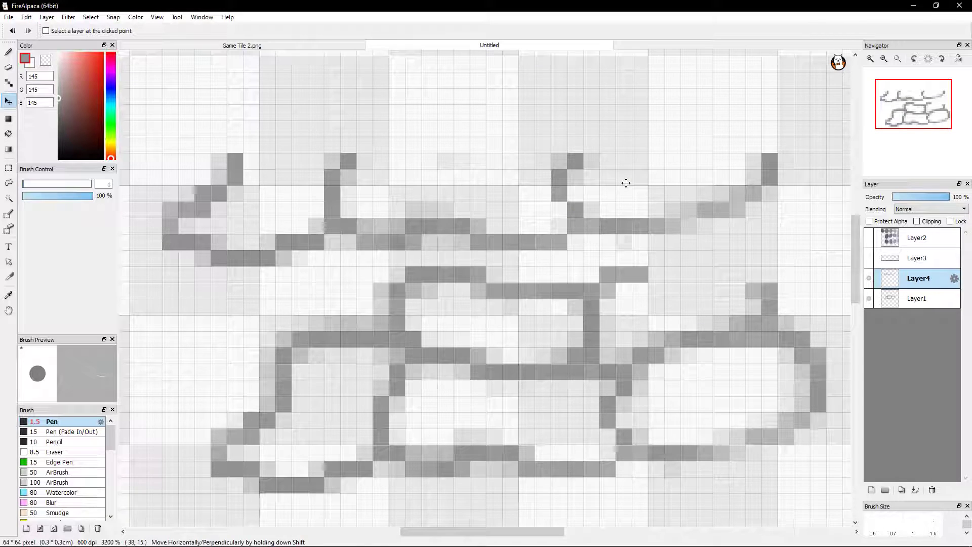
Erase the remaining top left segment and corner of the upper right stone on Layer1
click(8, 67)
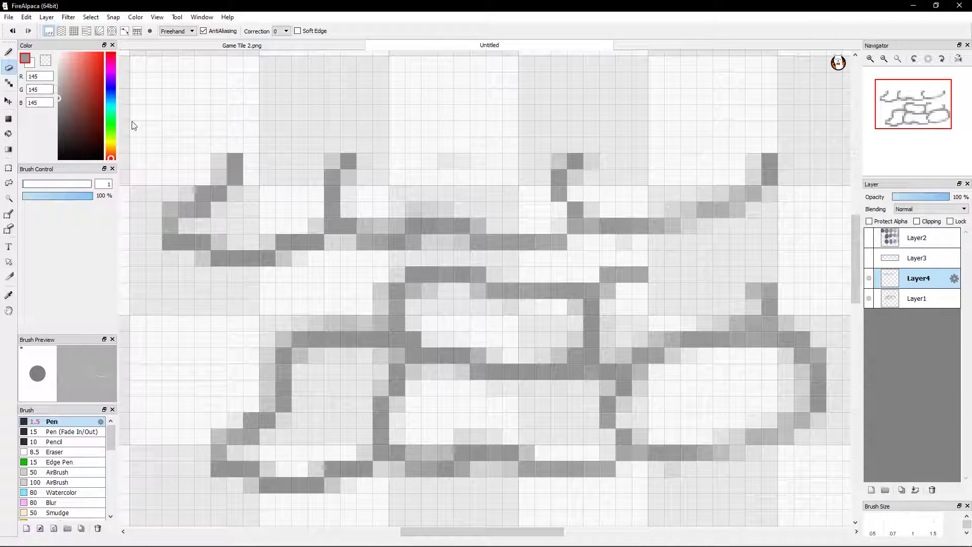
click(897, 302)
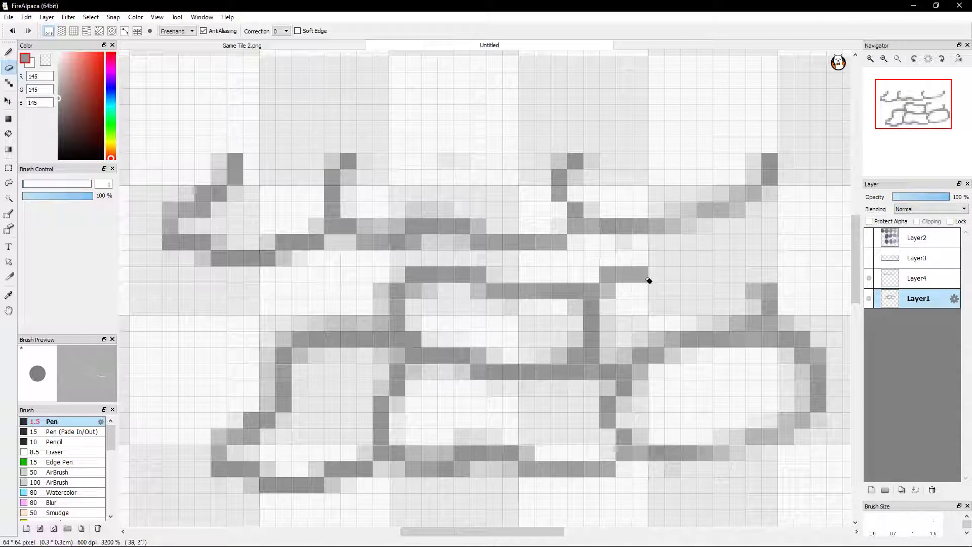
mouse_move(630, 273)
mouse_down()
mouse_move(632, 295)
mouse_move(601, 278)
mouse_move(597, 297)
mouse_move(585, 283)
mouse_move(612, 309)
mouse_move(614, 274)
mouse_move(646, 278)
mouse_move(654, 296)
mouse_move(616, 274)
mouse_move(601, 289)
mouse_up()
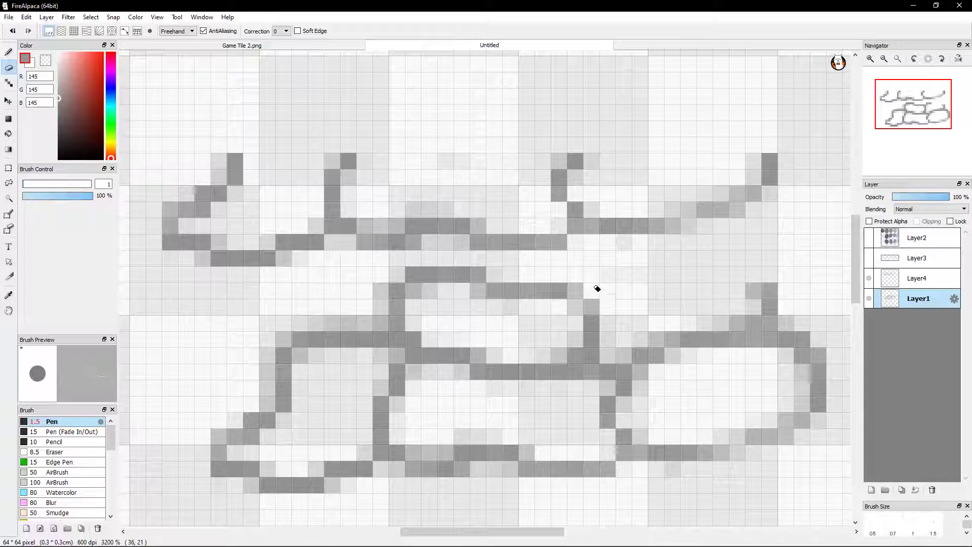
Draw a new top outline for the upper right stone on Layer1, rising in steps to match the Layer4 strip
click(12, 53)
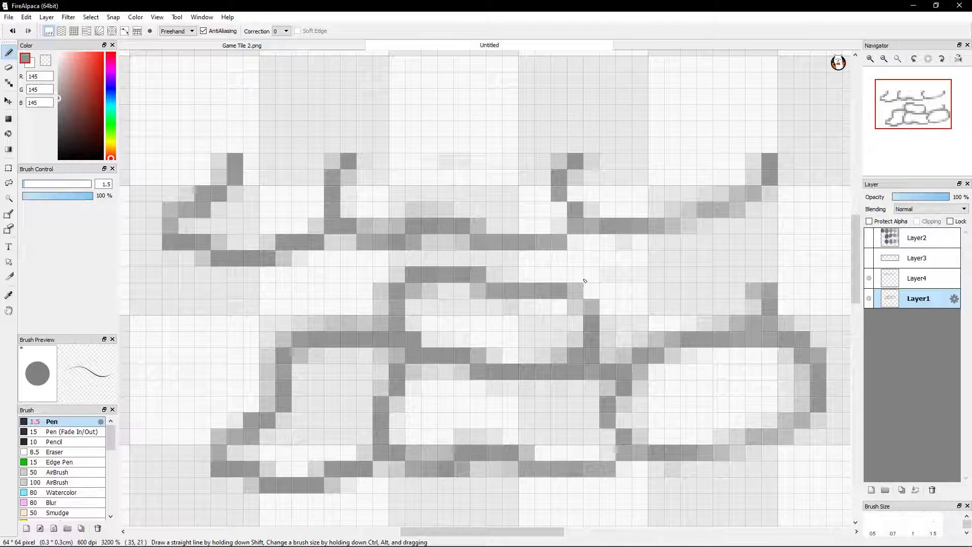
drag(582, 278, 700, 276)
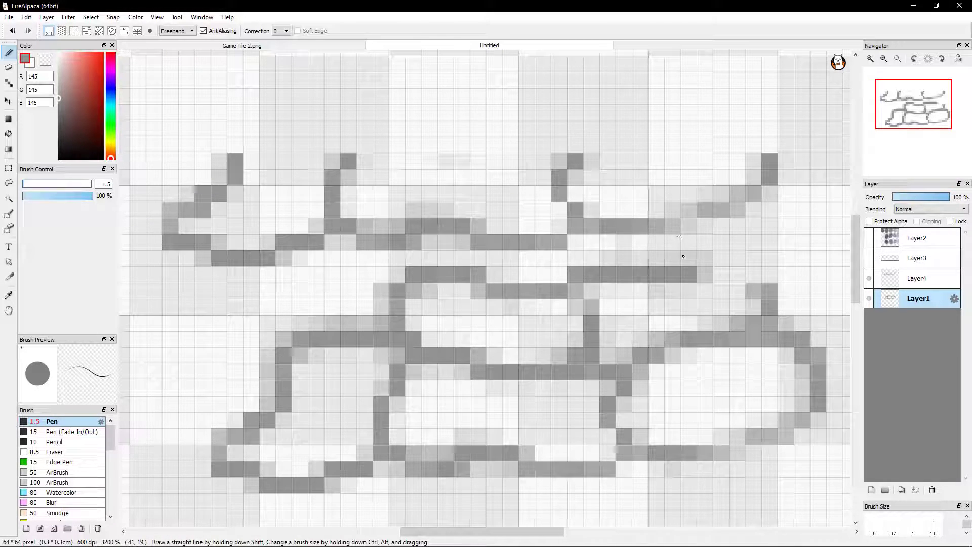
mouse_move(693, 265)
mouse_down()
mouse_move(734, 257)
mouse_move(739, 241)
mouse_move(779, 215)
mouse_up()
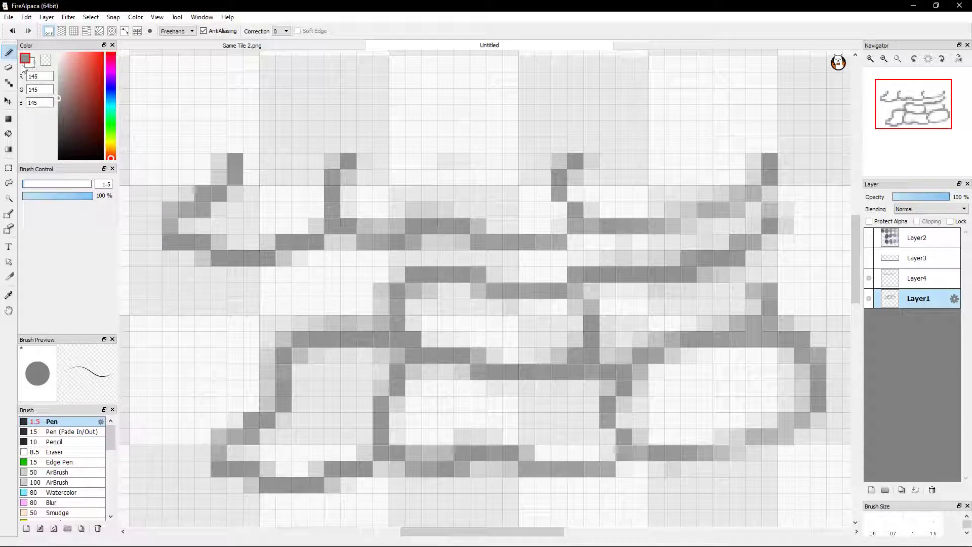
key(e)
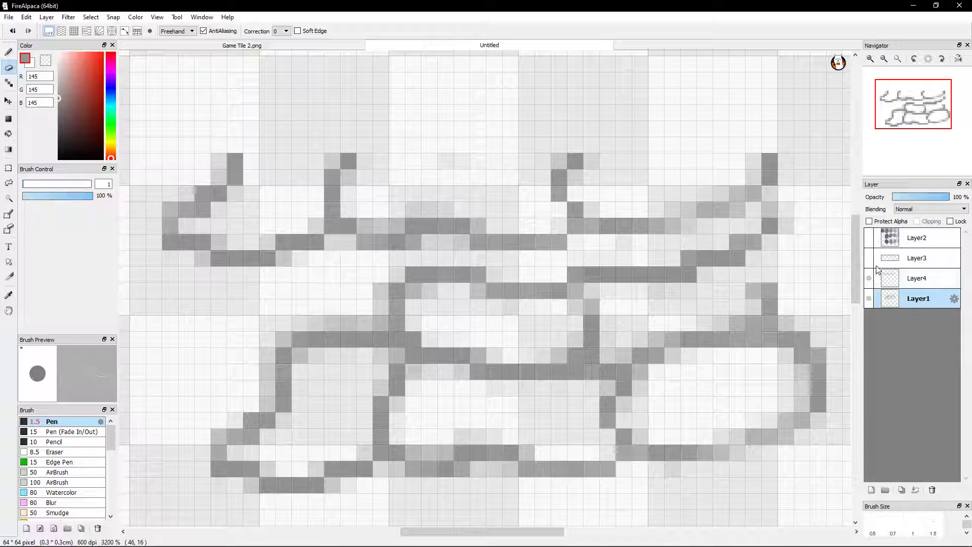
Move the Layer4 strip down three pixels so it sits on the stones' top edge
click(919, 279)
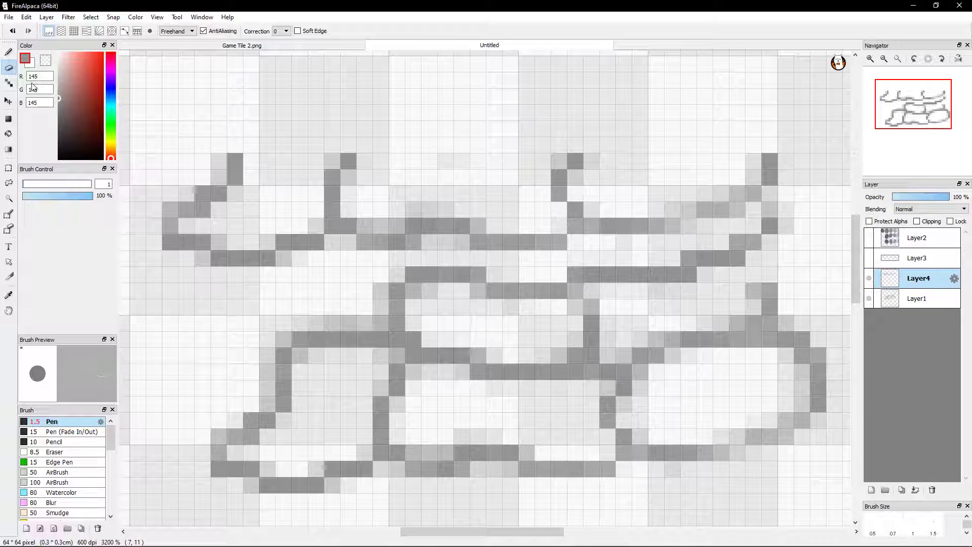
click(10, 106)
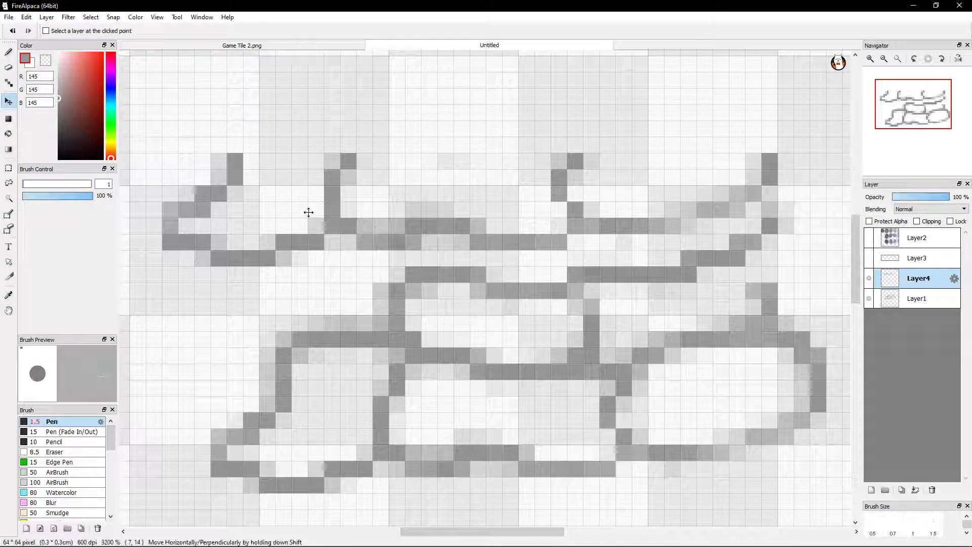
drag(631, 152, 635, 196)
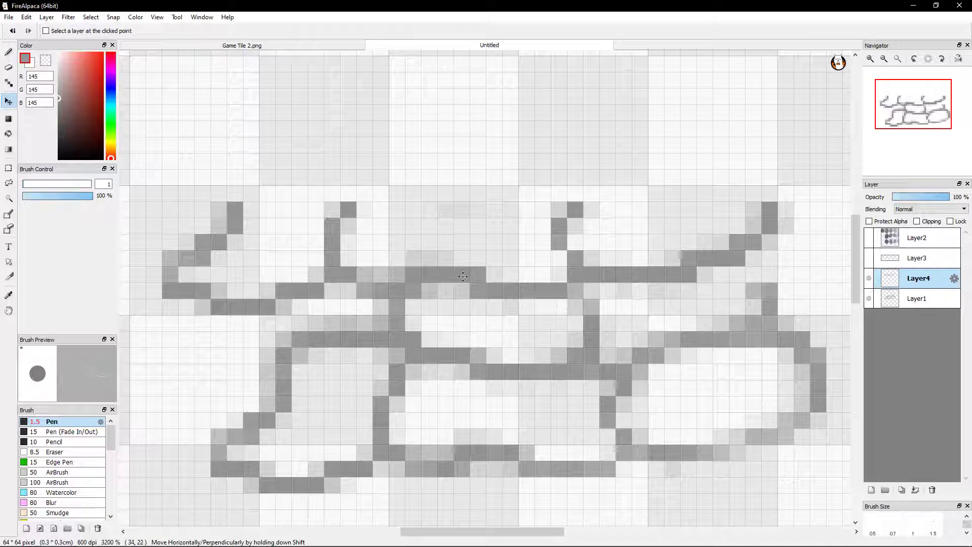
Erase the old vertical stub above the oval right stone on Layer1
click(8, 55)
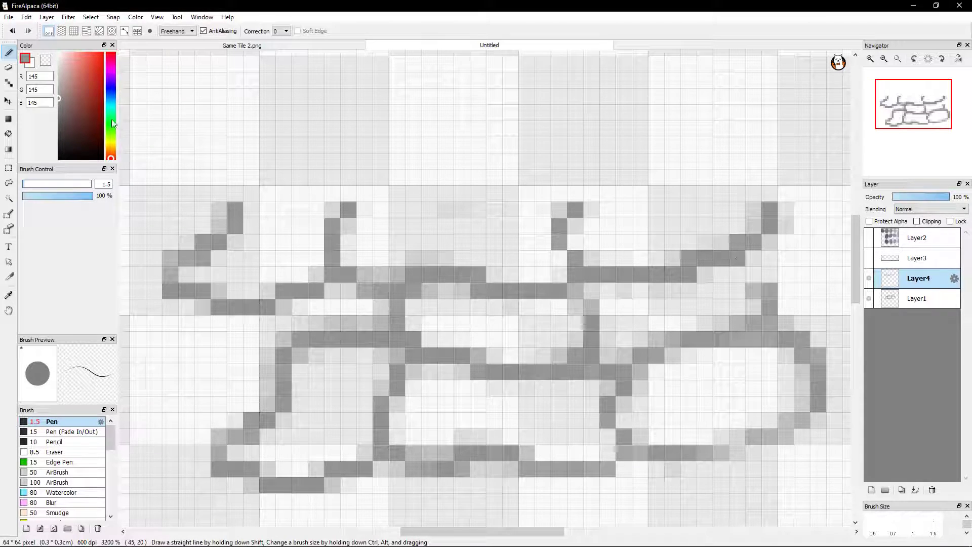
click(8, 72)
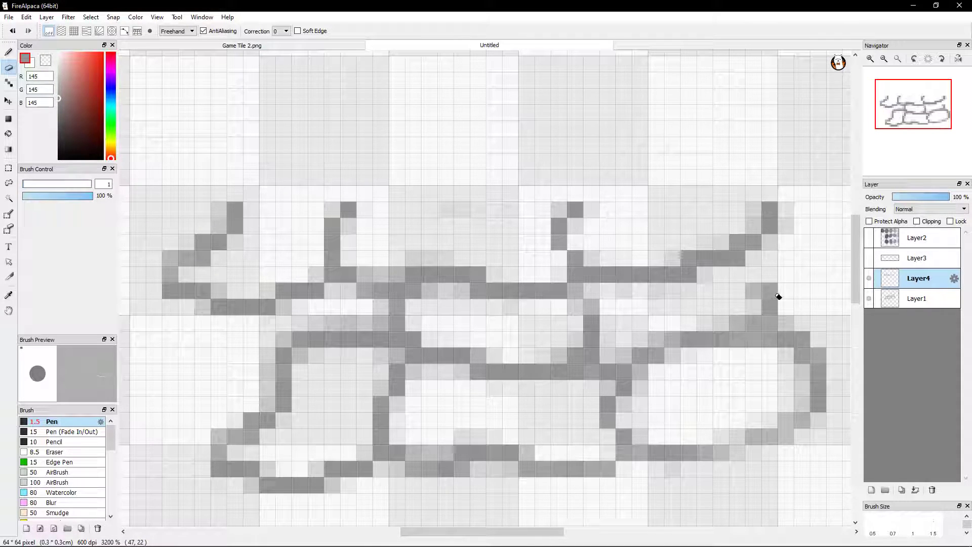
click(893, 301)
mouse_move(764, 281)
mouse_down()
mouse_move(781, 295)
mouse_move(765, 303)
mouse_move(768, 286)
mouse_move(768, 317)
mouse_move(750, 348)
mouse_move(768, 350)
mouse_move(755, 349)
mouse_up()
mouse_move(766, 284)
mouse_down()
mouse_move(776, 295)
mouse_move(753, 343)
mouse_move(767, 352)
mouse_up()
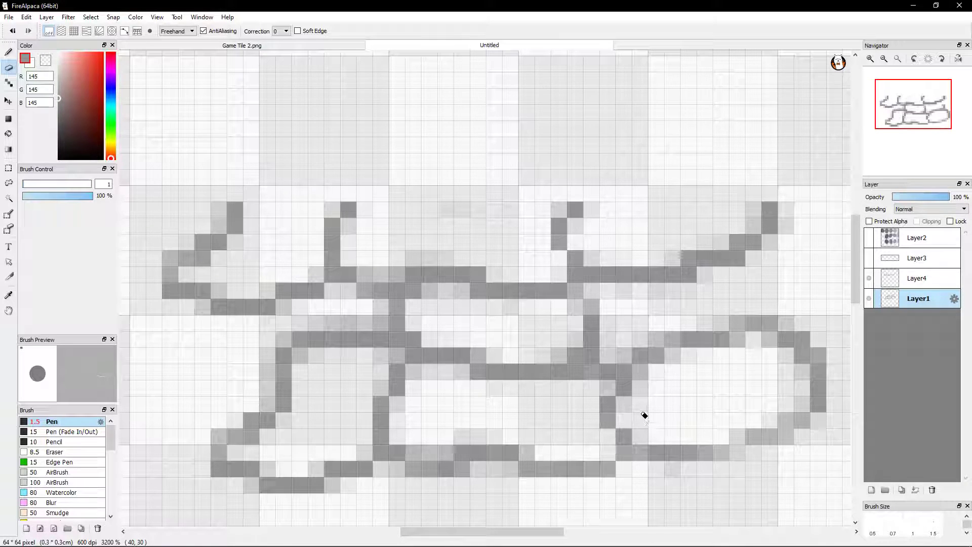
click(7, 51)
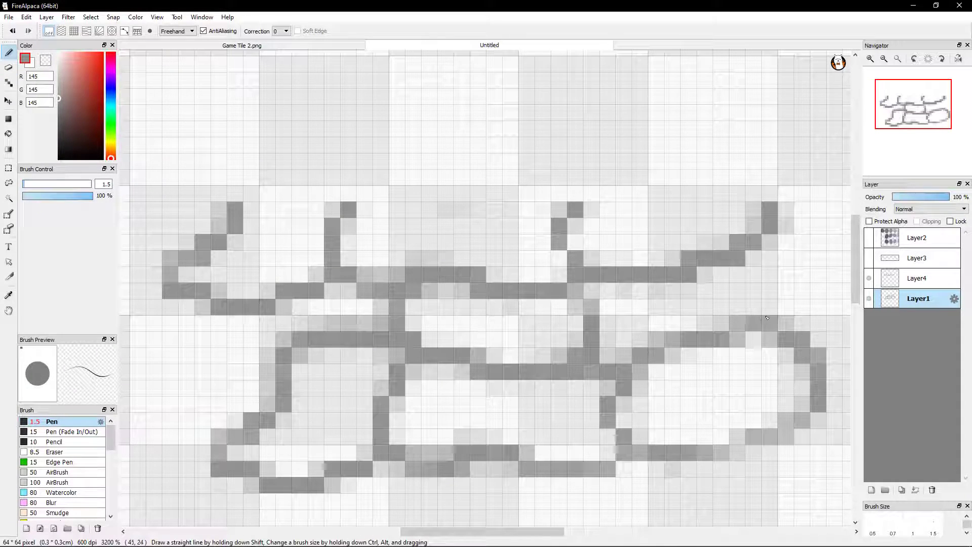
drag(760, 297, 769, 250)
click(770, 249)
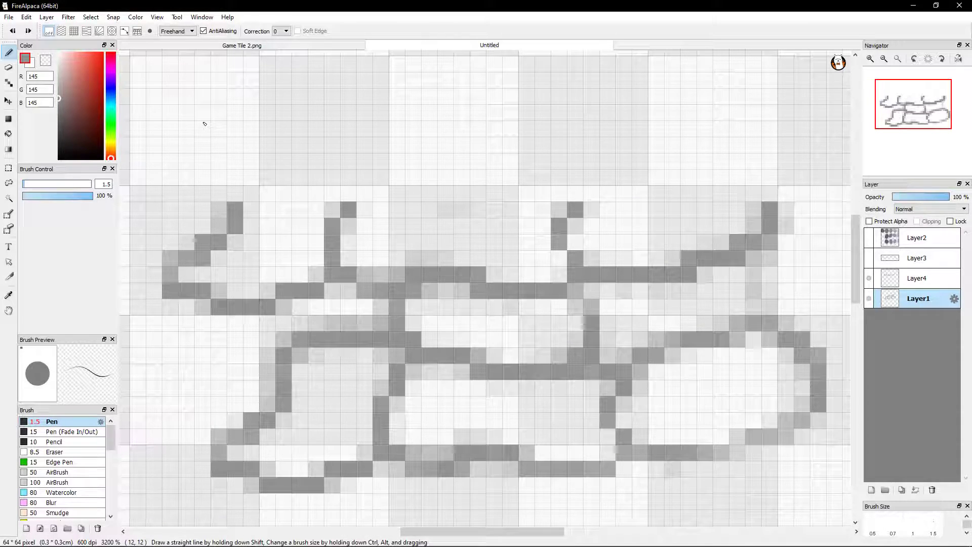
key(ctrl+z)
key(ctrl+z)
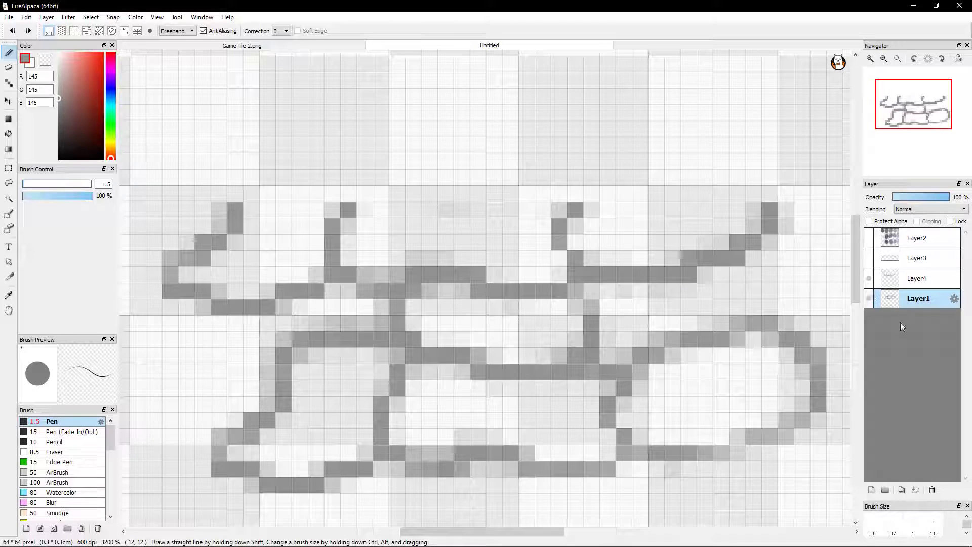
Draw a line joining the oval stone's top to the new upper outline on Layer1, and hide the Layer4 strip
click(741, 275)
mouse_move(740, 275)
mouse_down()
mouse_move(758, 314)
mouse_move(737, 285)
mouse_move(734, 275)
mouse_move(743, 291)
mouse_move(743, 262)
mouse_up()
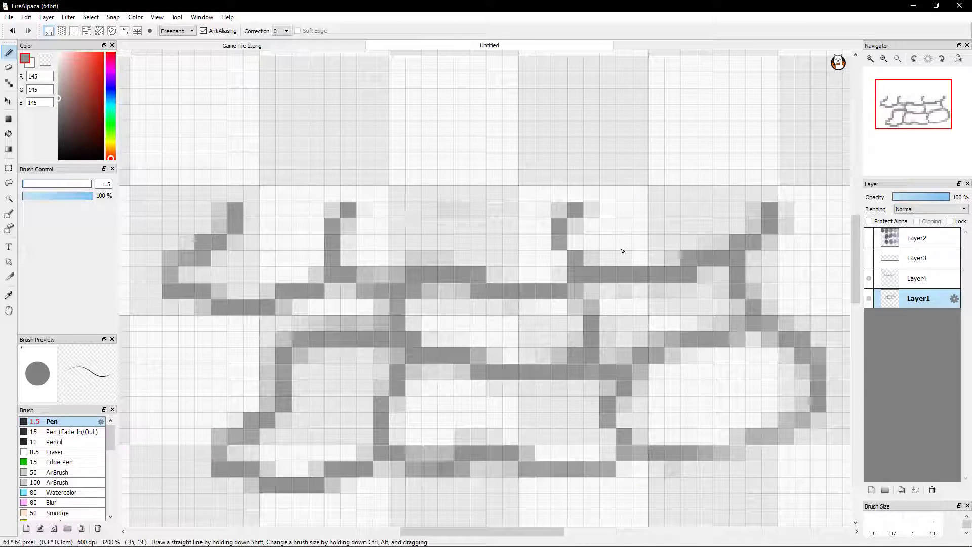
click(869, 278)
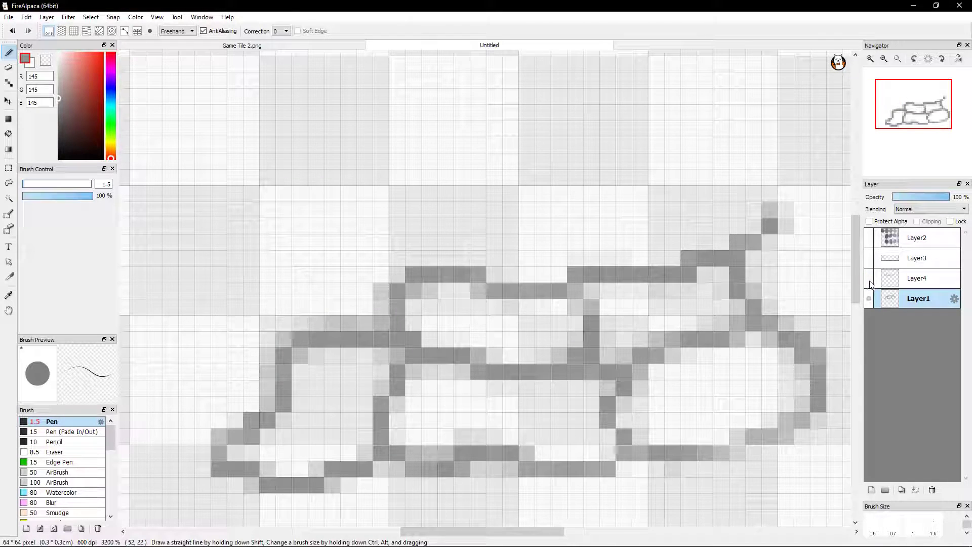
click(869, 300)
click(870, 300)
click(869, 277)
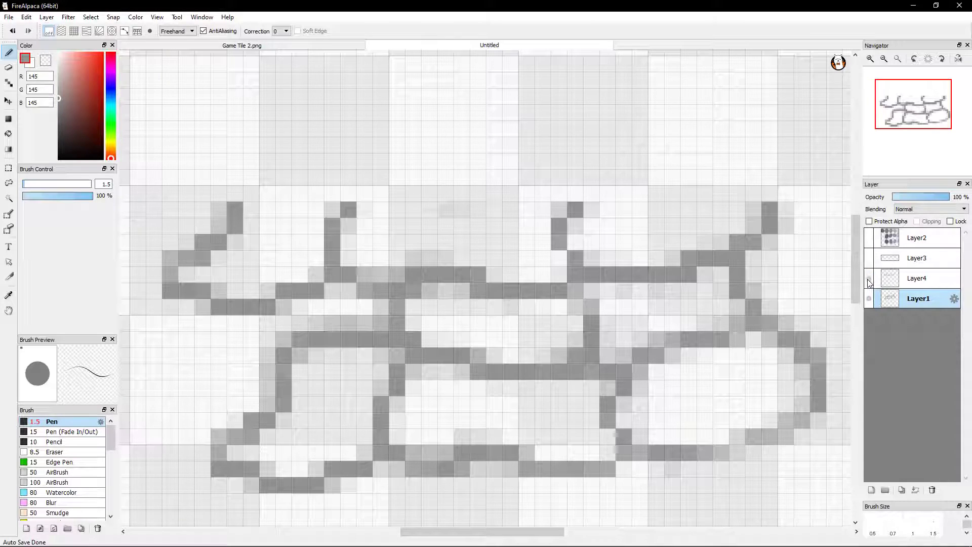
click(868, 282)
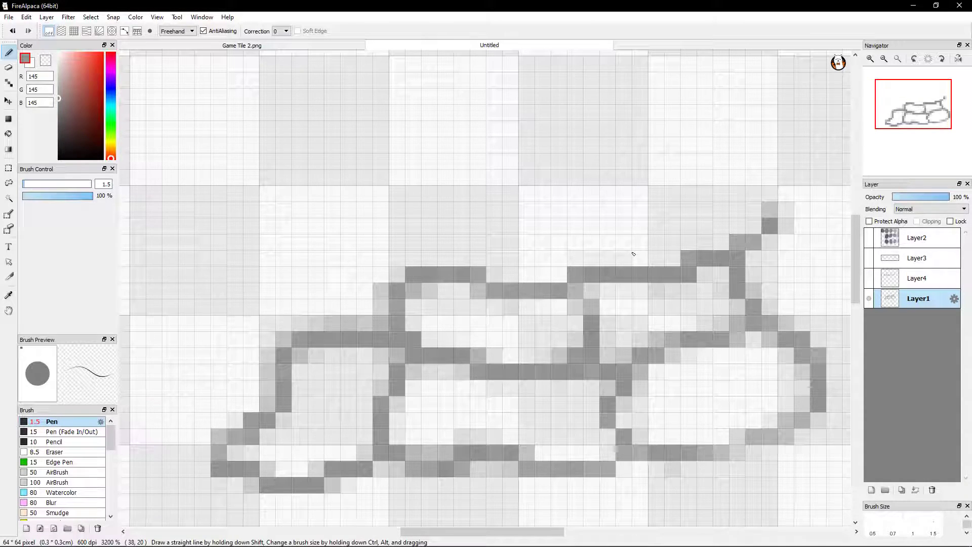
Select the right end of the Layer1 stones with a rectangle and copy it to a new layer
scroll(633, 257, down, 2)
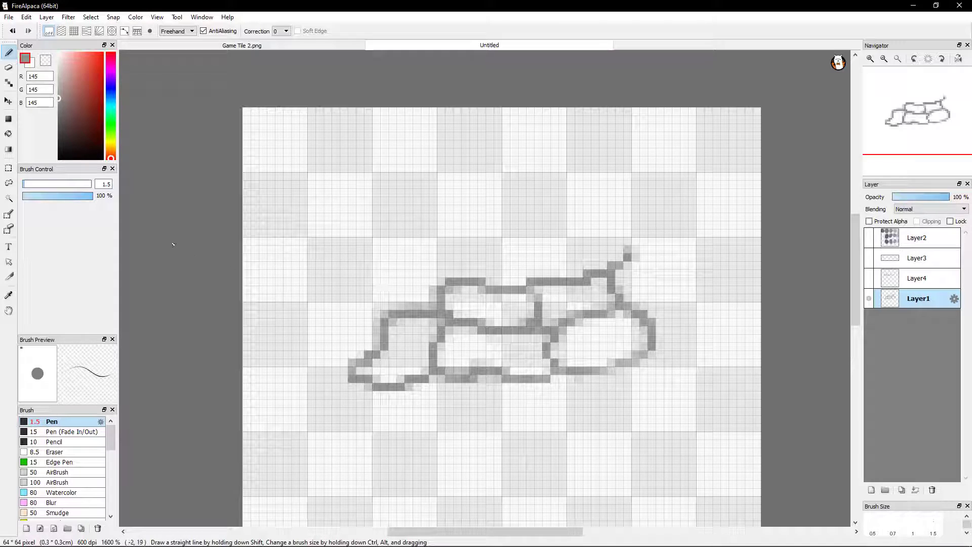
click(9, 170)
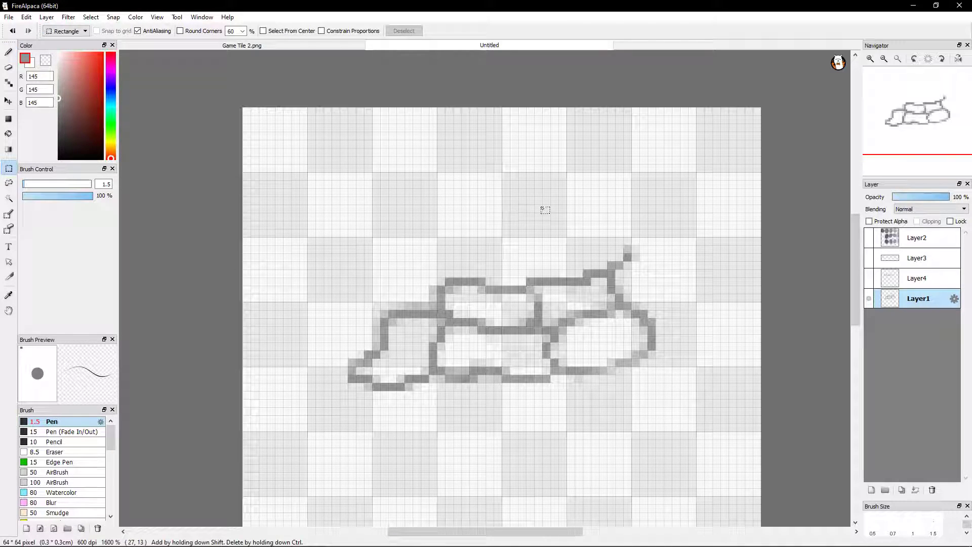
drag(577, 205, 729, 440)
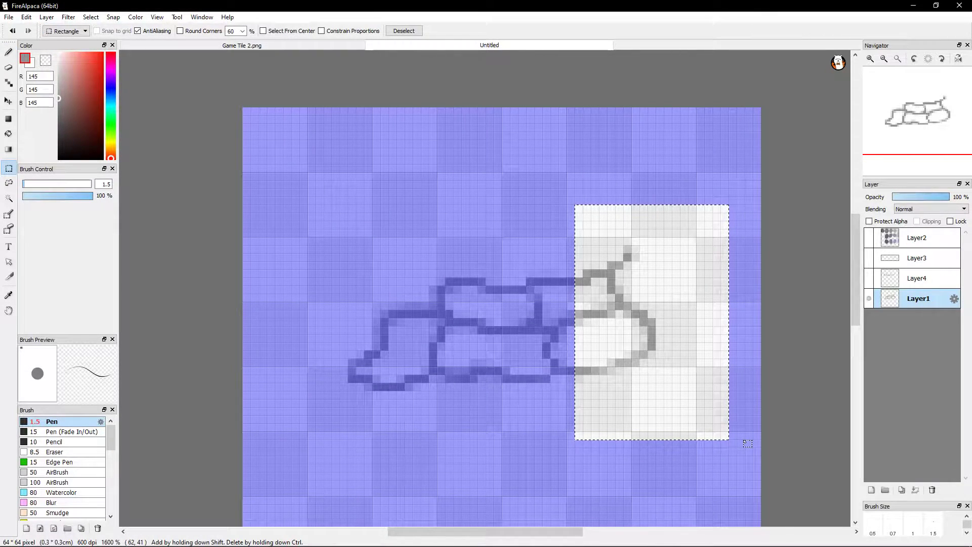
click(705, 191)
key(ctrl+shift+n)
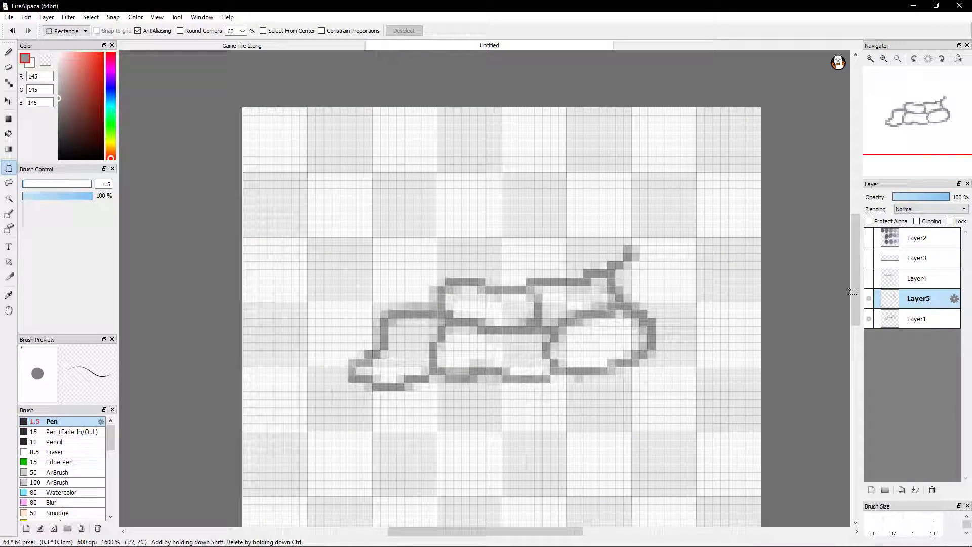
Move the Layer5 copy about 33 pixels left so its outline fits against the left stone's edge
click(8, 102)
key(Right)
mouse_move(662, 247)
mouse_down()
mouse_move(630, 263)
mouse_move(570, 250)
mouse_move(662, 247)
mouse_move(652, 248)
mouse_up()
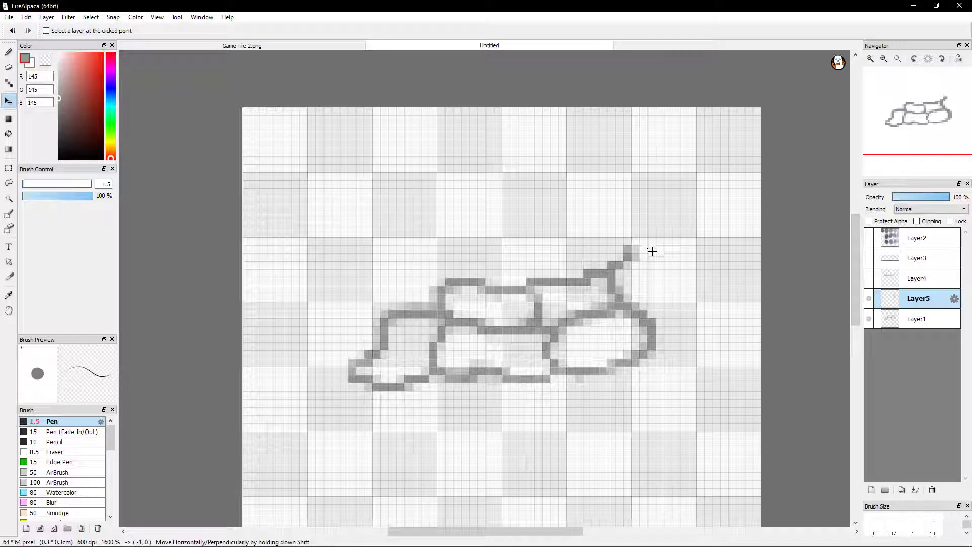
drag(652, 251, 349, 268)
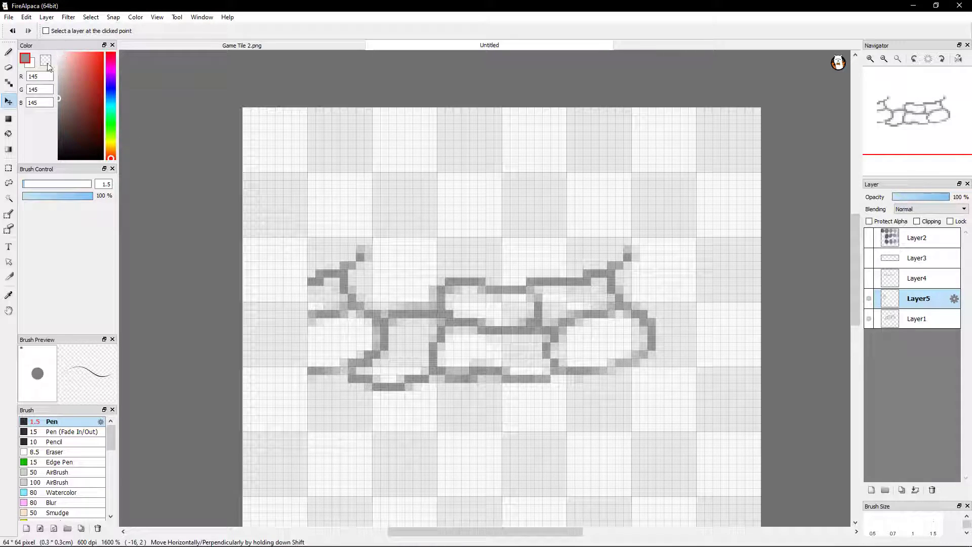
Compare the stones with the Layer4 strip and the Layer5 side copy alternately shown and hidden
click(9, 53)
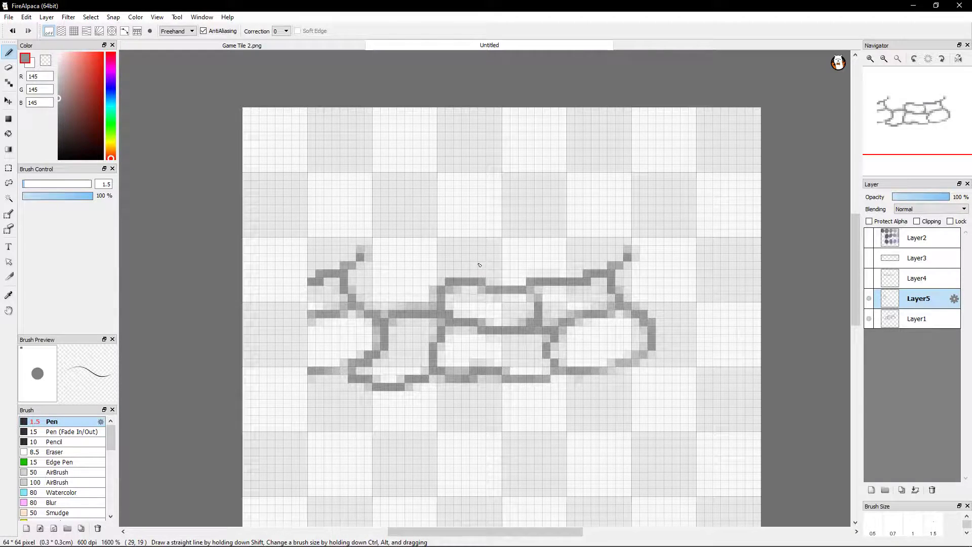
scroll(479, 265, up, 2)
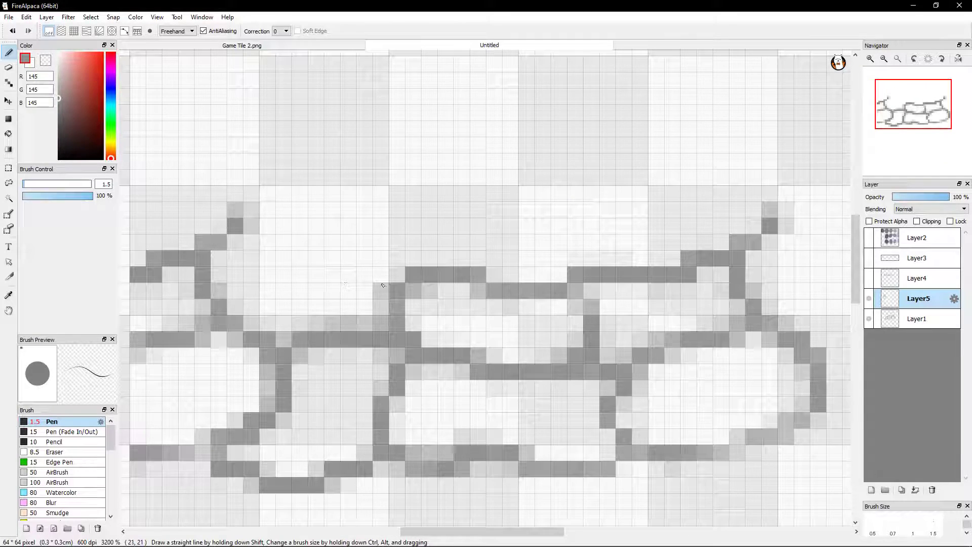
scroll(518, 267, down, 2)
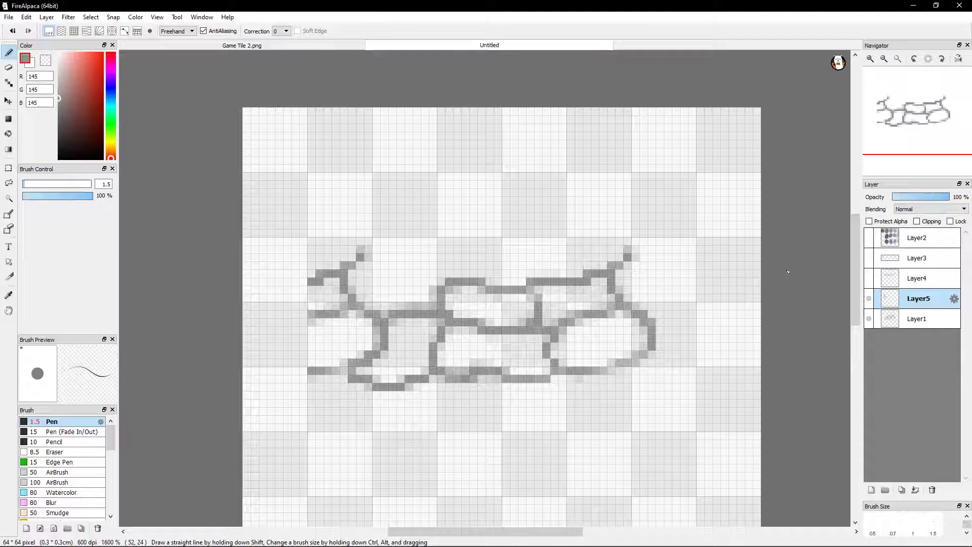
click(868, 278)
click(868, 279)
click(869, 282)
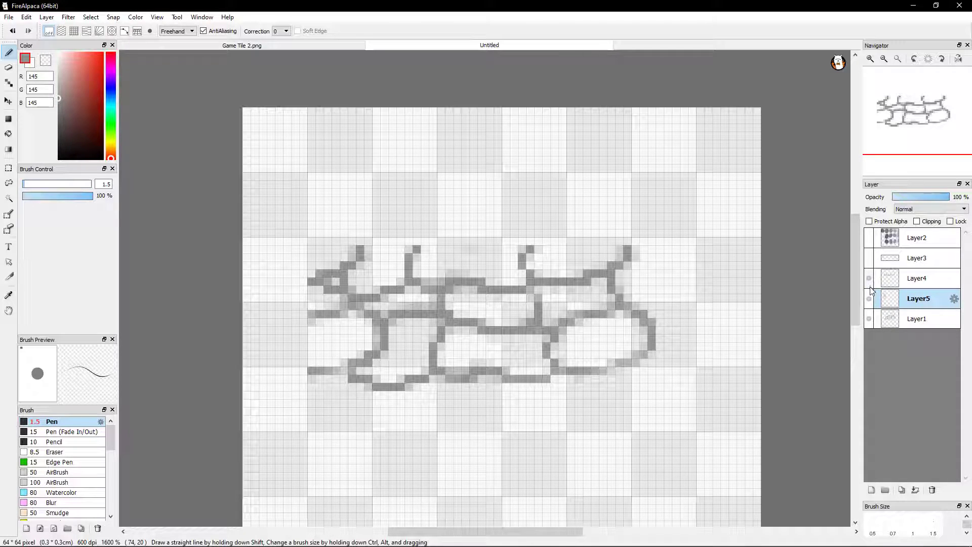
click(869, 298)
click(869, 298)
click(868, 278)
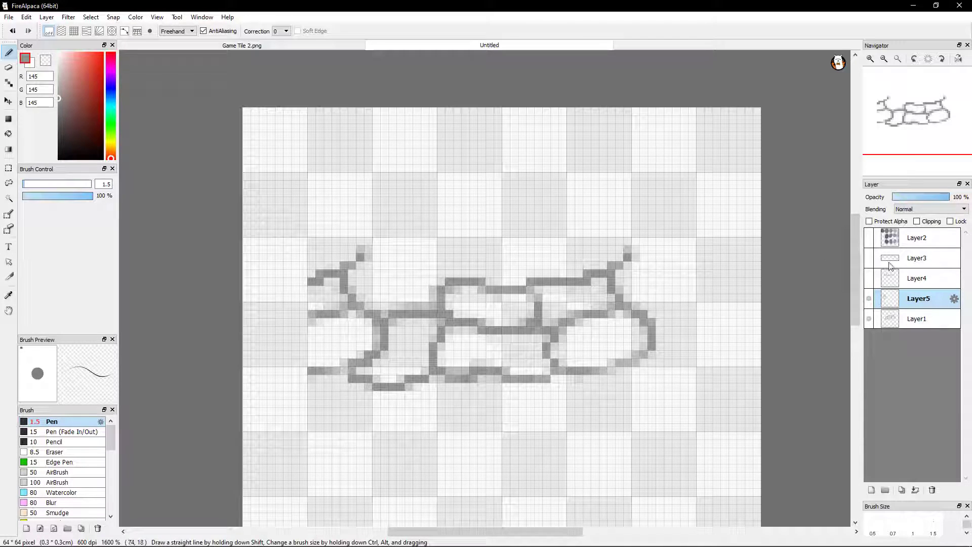
Check the left edge with and without the Layer5 copy, and leave Layer5 and Layer4 hidden
click(870, 302)
click(871, 305)
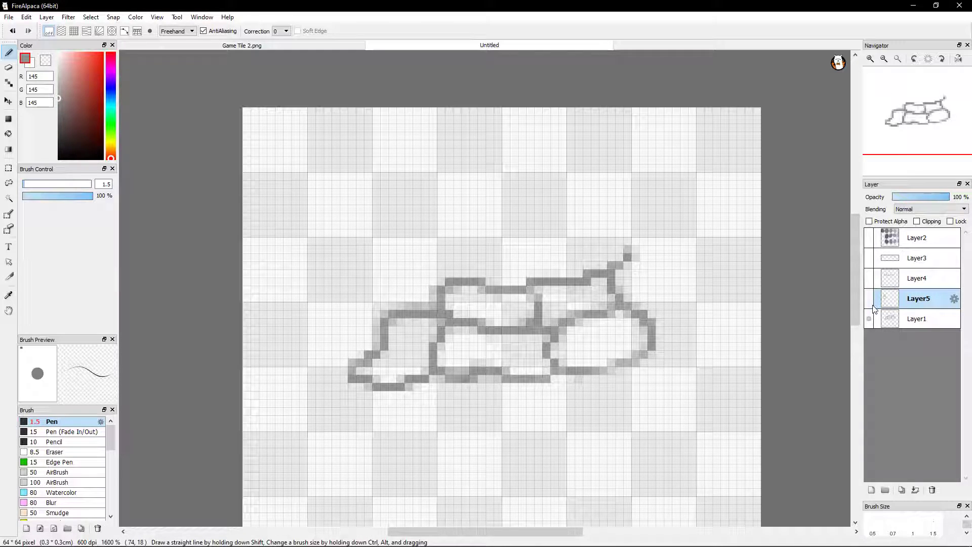
click(873, 307)
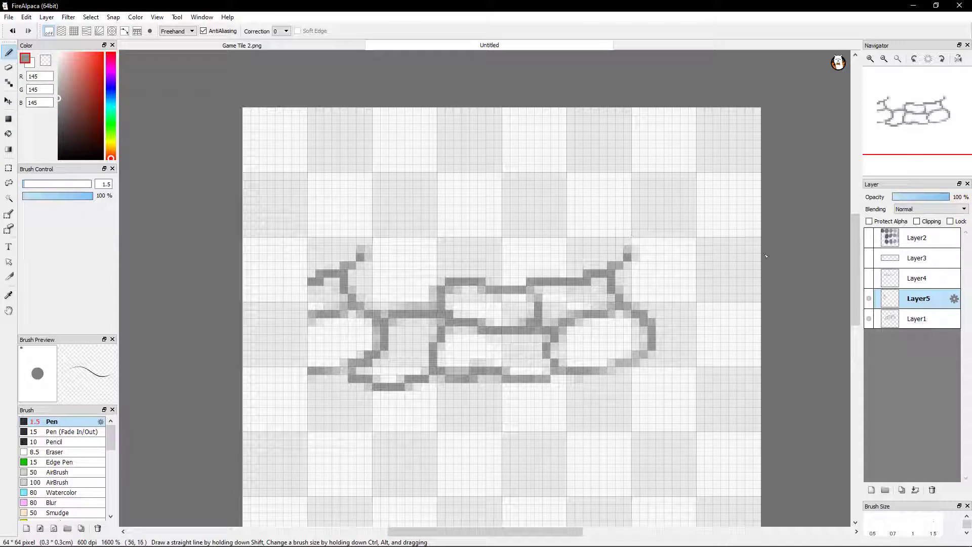
click(869, 299)
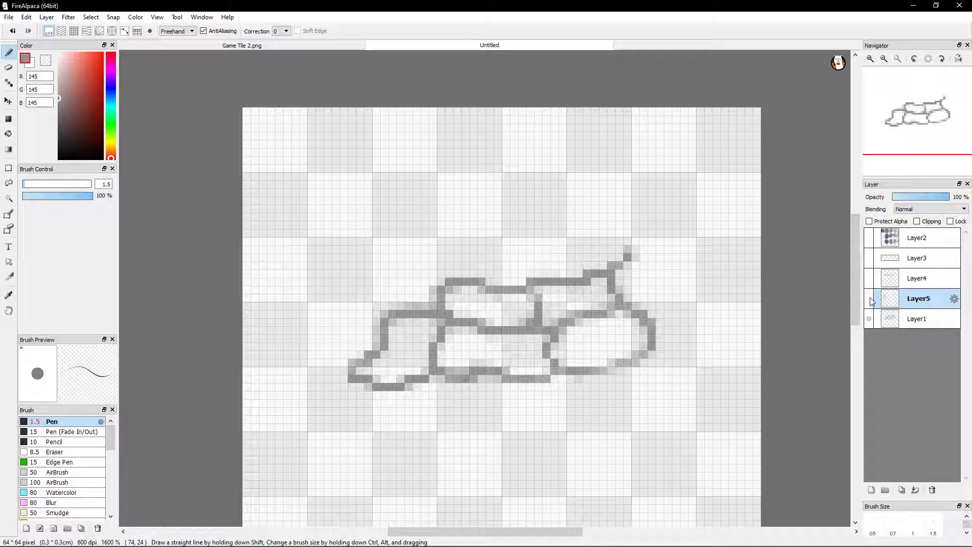
click(869, 299)
click(869, 299)
click(869, 279)
click(871, 282)
Duplicate Layer1 and move the copy about 11 pixels straight up so its lower outline meets the original stones' top edge
click(918, 322)
click(901, 488)
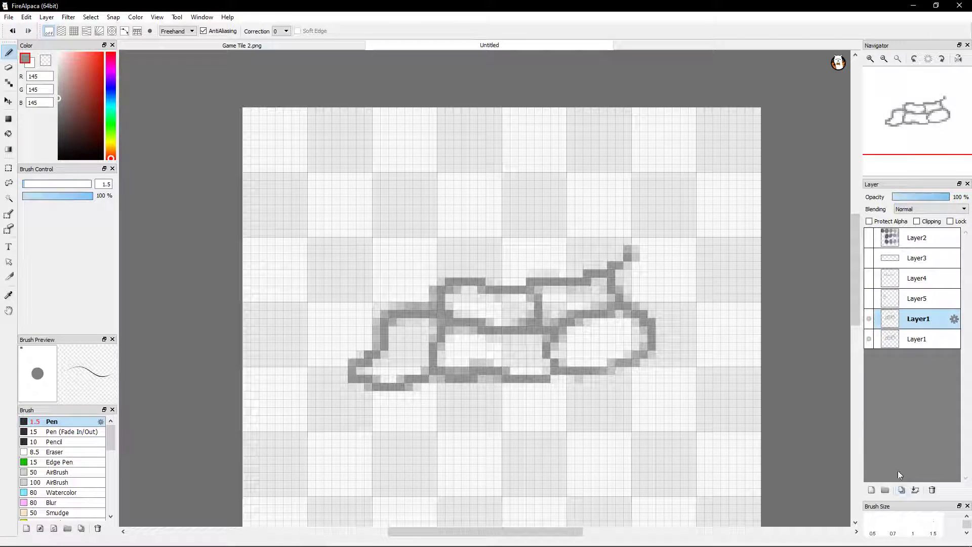
click(8, 101)
drag(508, 347, 495, 258)
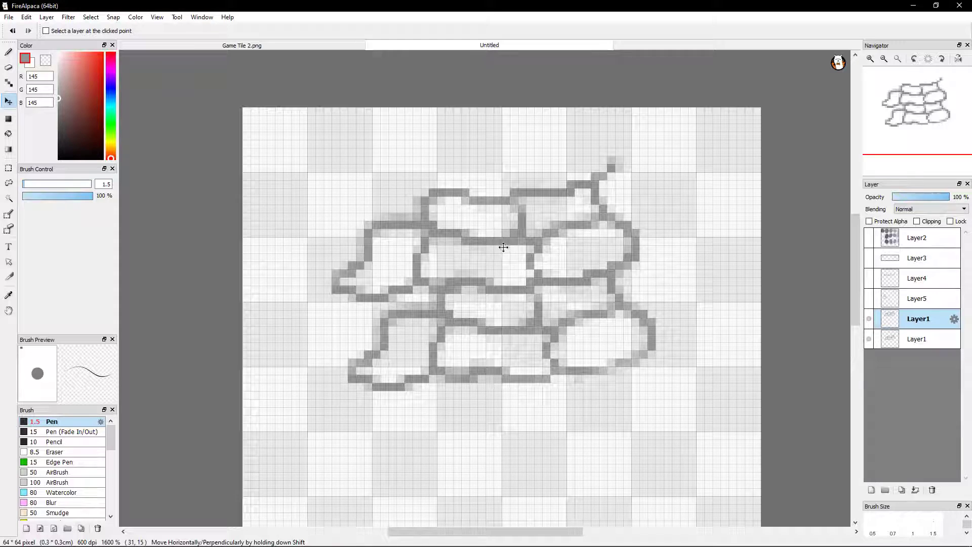
drag(502, 239, 388, 215)
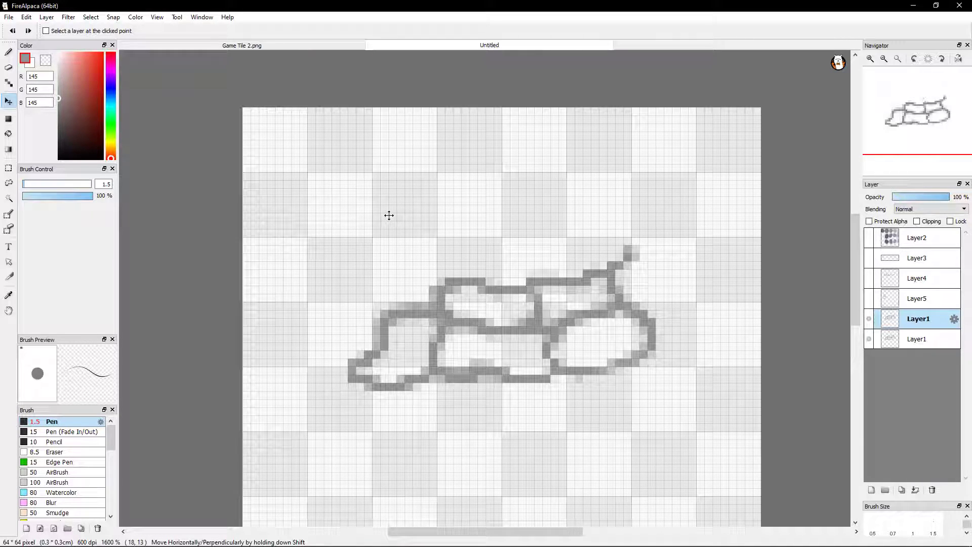
drag(510, 309, 507, 229)
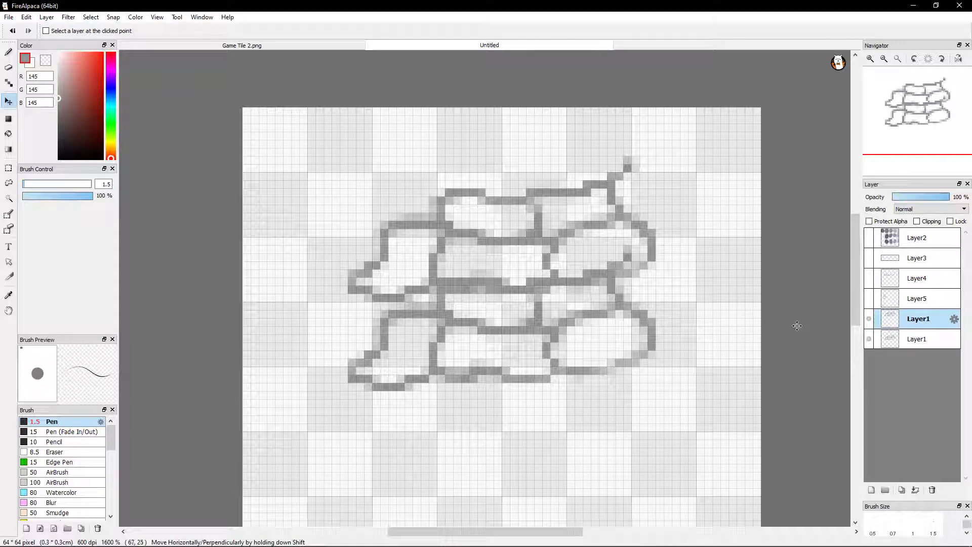
Toggle the original Layer1 to compare the stones, and lower the Layer1 copy's opacity to 62%
click(869, 339)
click(870, 340)
click(907, 196)
drag(910, 206, 931, 202)
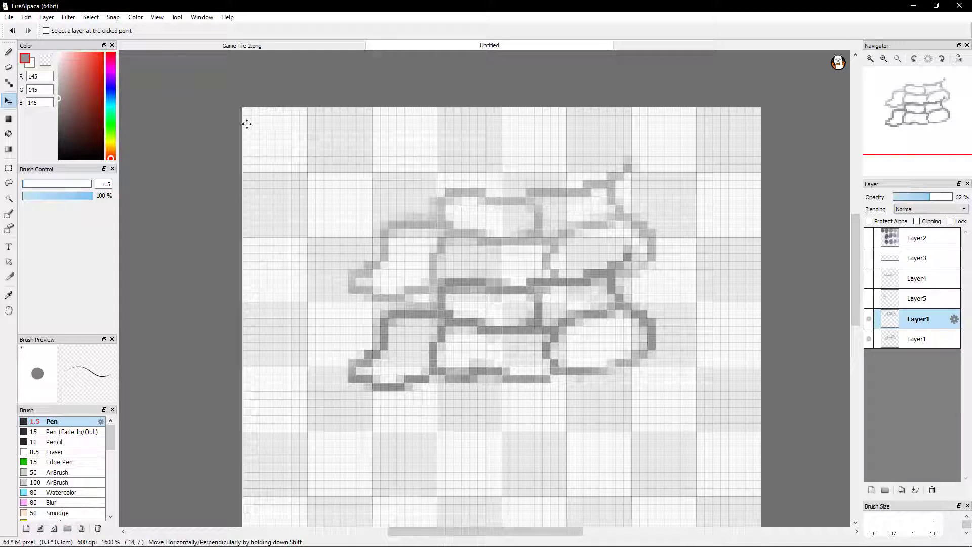
Add a new layer for the Pen and place it below both Layer1 layers
click(8, 51)
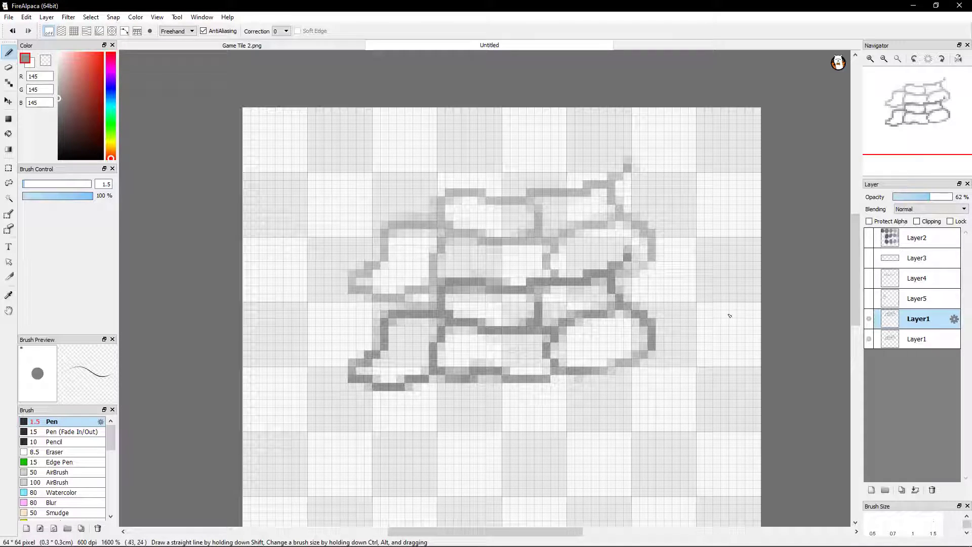
click(871, 489)
click(913, 362)
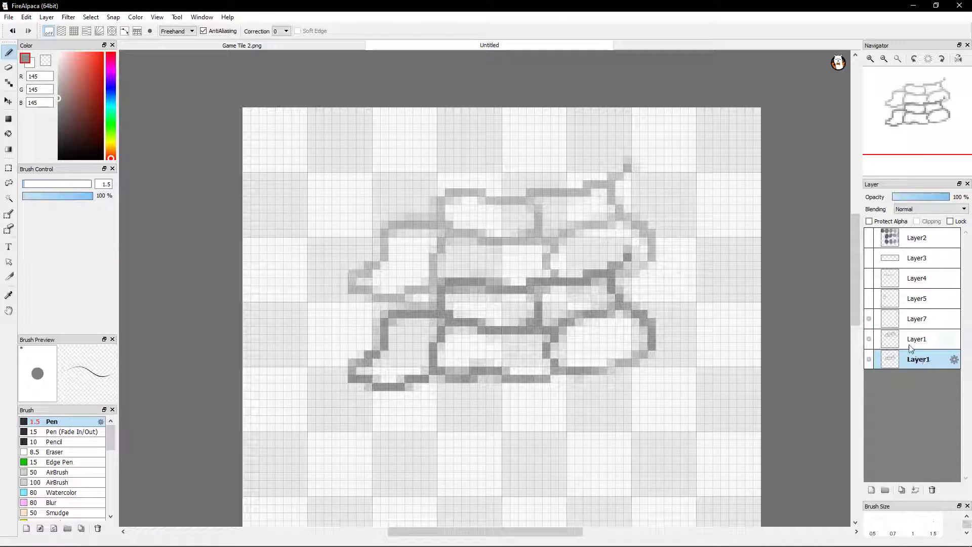
drag(919, 319, 917, 376)
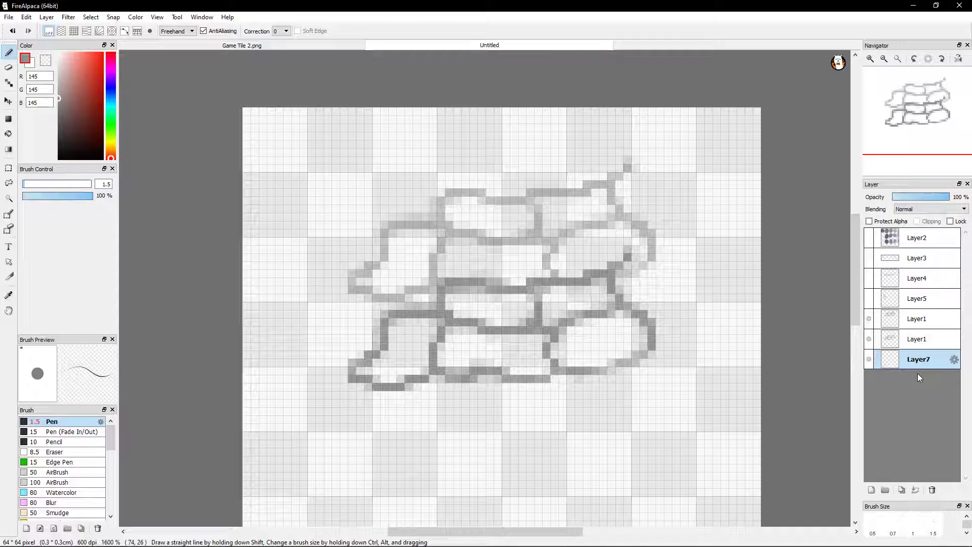
Draw large test ovals on Layer7, compare them with the Layer1 outlines shown and hidden, and delete the test layer
mouse_move(626, 285)
mouse_down()
mouse_move(483, 244)
mouse_move(665, 306)
mouse_move(565, 224)
mouse_up()
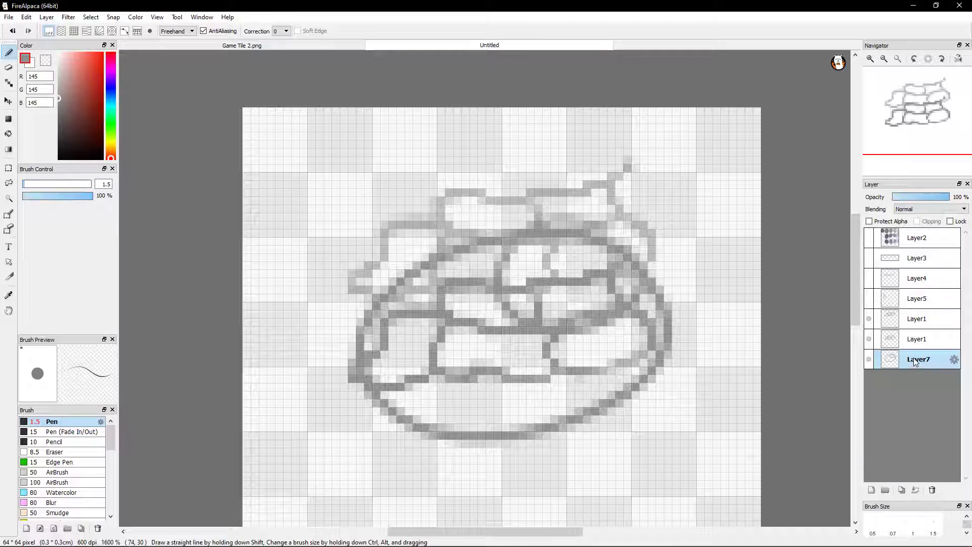
mouse_move(914, 360)
mouse_down()
mouse_move(930, 315)
mouse_move(917, 354)
mouse_up()
click(867, 338)
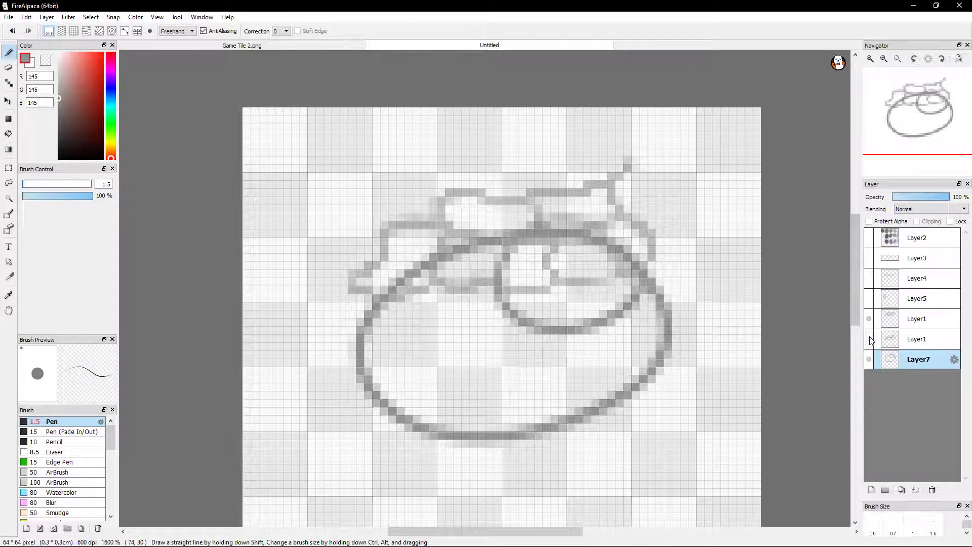
click(870, 320)
click(869, 318)
click(868, 339)
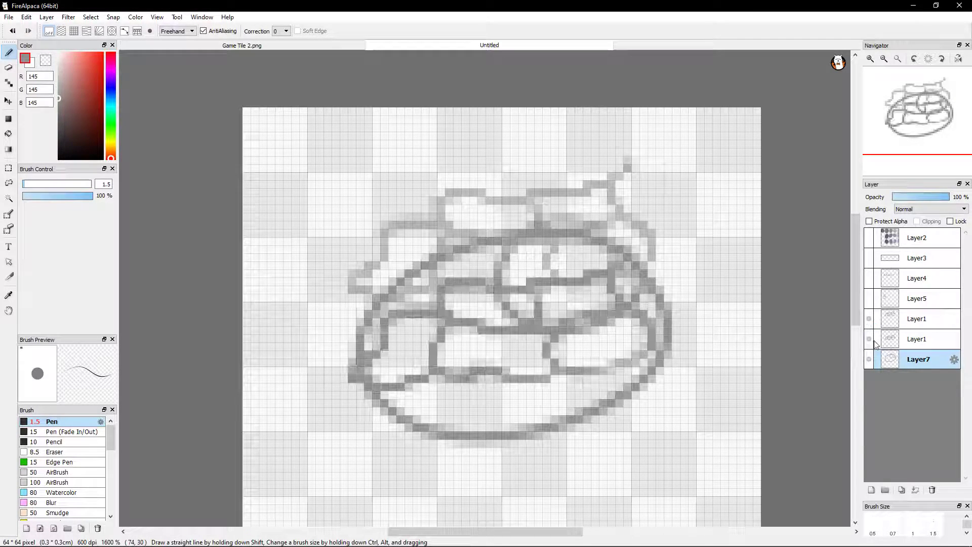
click(932, 490)
Add a fresh layer below both Layer1 layers and trace the upper stones' bottom edge on it with the Pen
click(872, 489)
drag(919, 359, 926, 333)
click(917, 360)
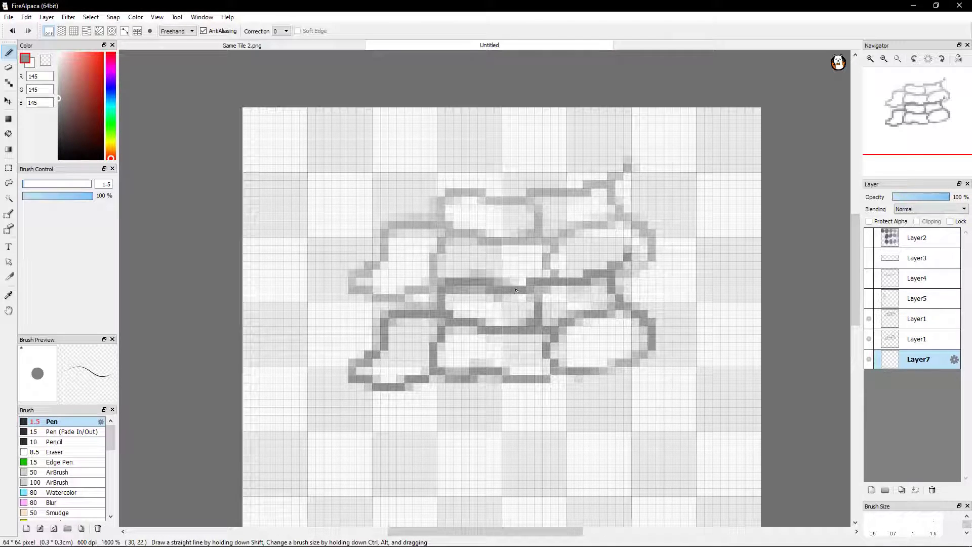
drag(540, 285, 610, 273)
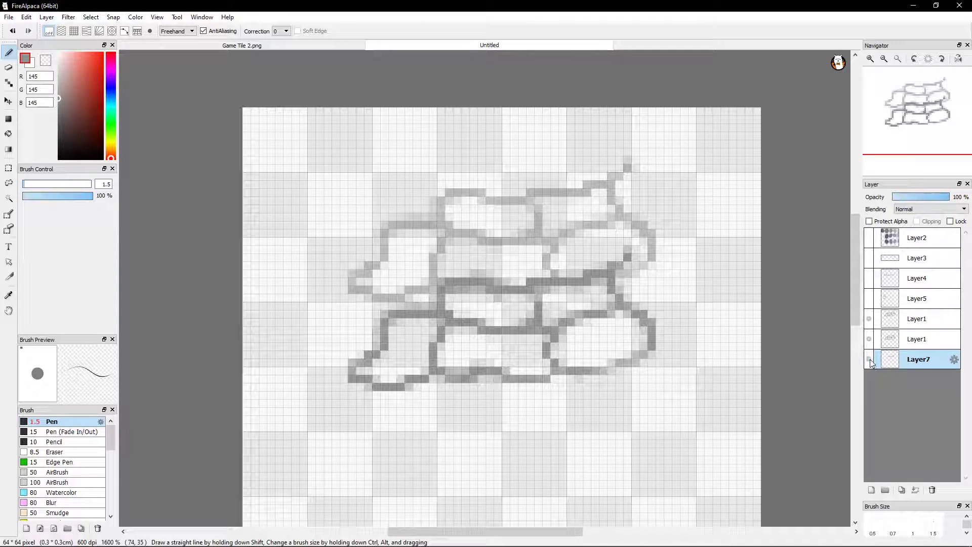
Hide the original Layer1 and toggle the Layer1 copy to check the traced edge alone
click(869, 338)
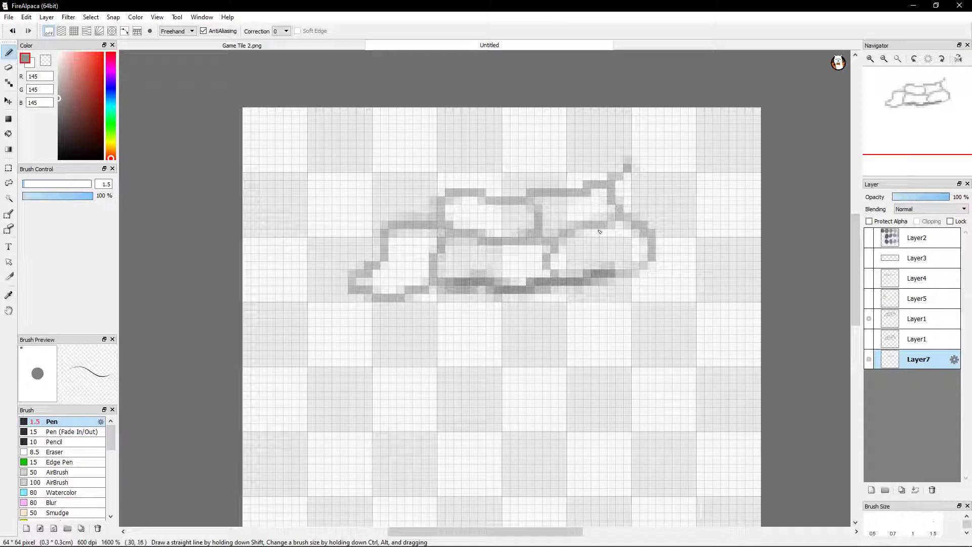
click(869, 319)
click(868, 319)
Compare the faded stones with the Layer7 trace repeatedly shown and hidden
click(870, 362)
click(870, 362)
click(870, 363)
click(870, 362)
click(869, 363)
click(870, 363)
click(870, 363)
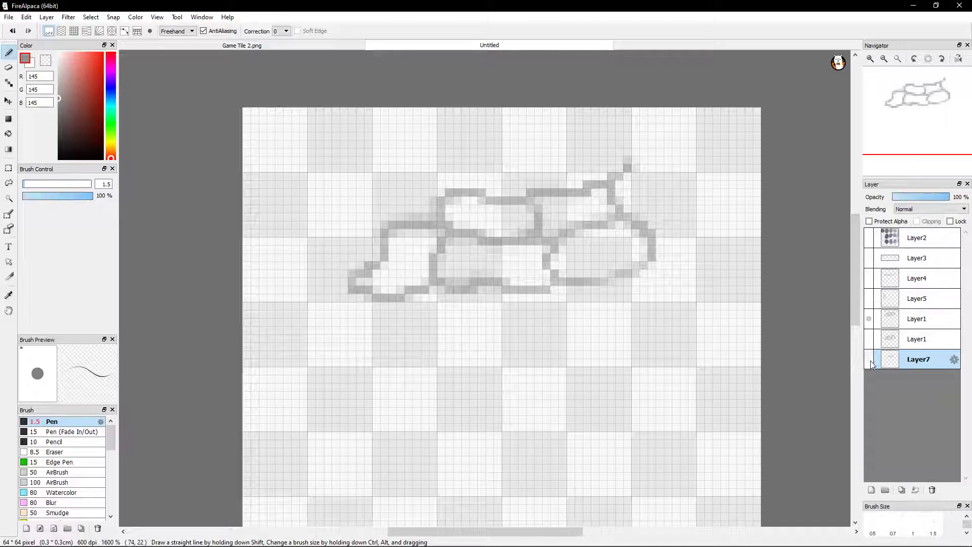
click(869, 363)
click(868, 363)
click(868, 363)
click(870, 365)
click(870, 364)
click(870, 364)
click(870, 366)
click(870, 366)
click(870, 365)
click(870, 365)
click(870, 364)
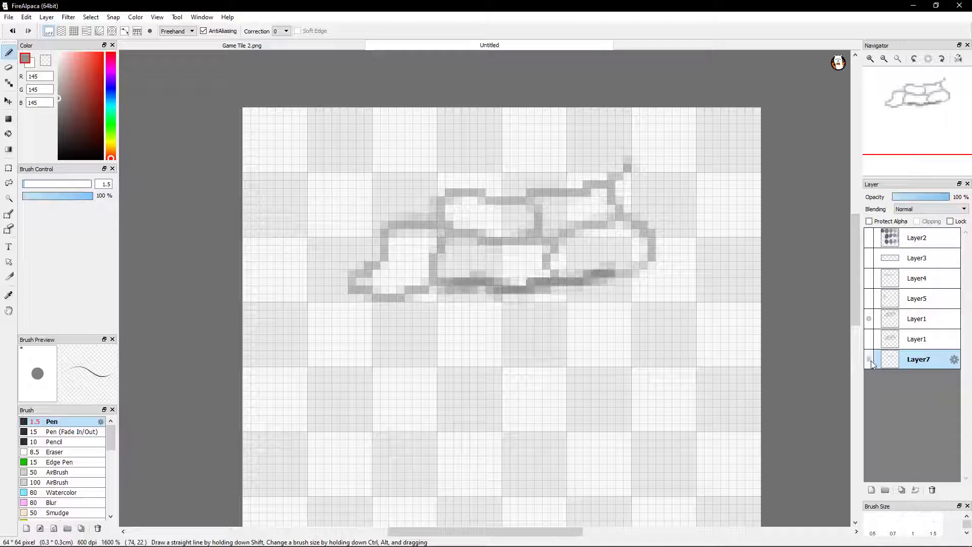
click(870, 364)
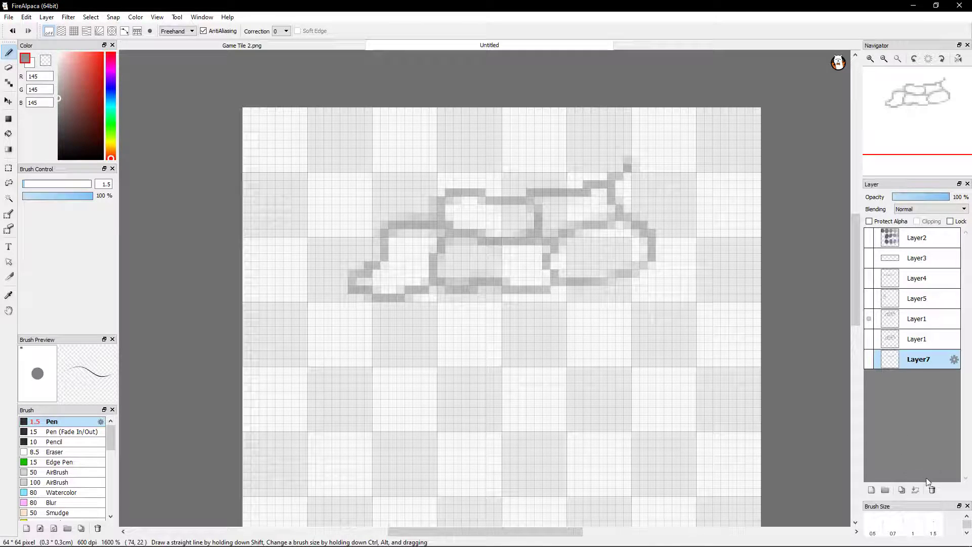
Delete the traced Layer7 and replace it with a new empty layer below both Layer1 layers
click(932, 490)
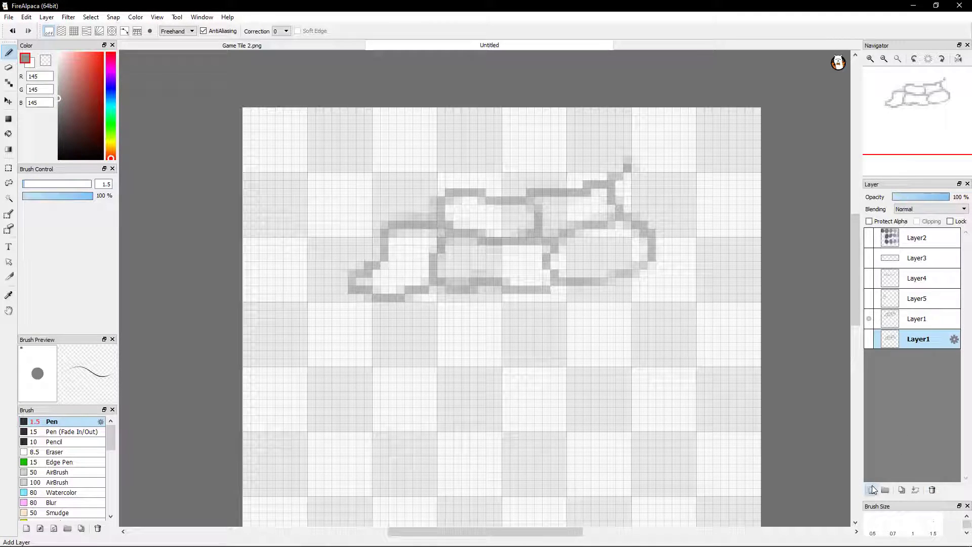
click(872, 487)
drag(916, 357, 911, 373)
click(917, 318)
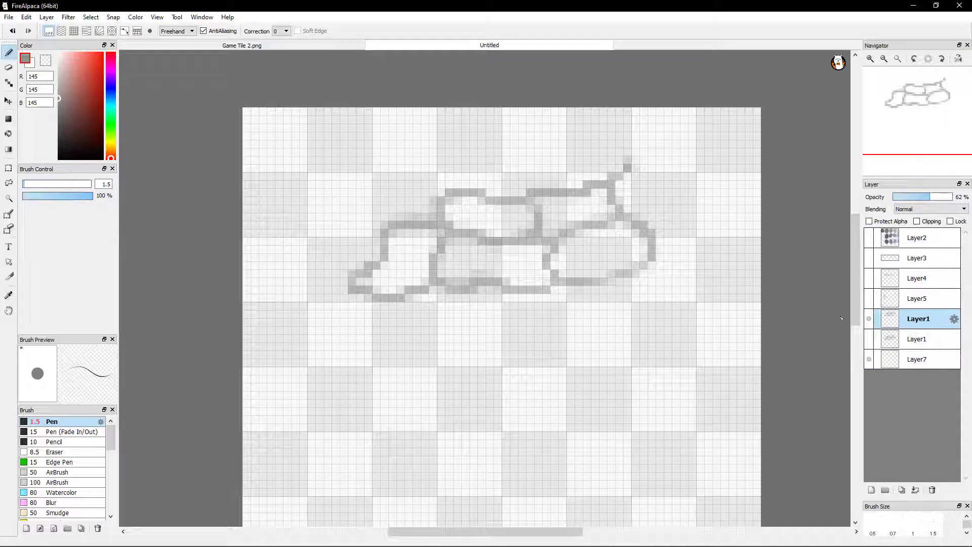
click(906, 364)
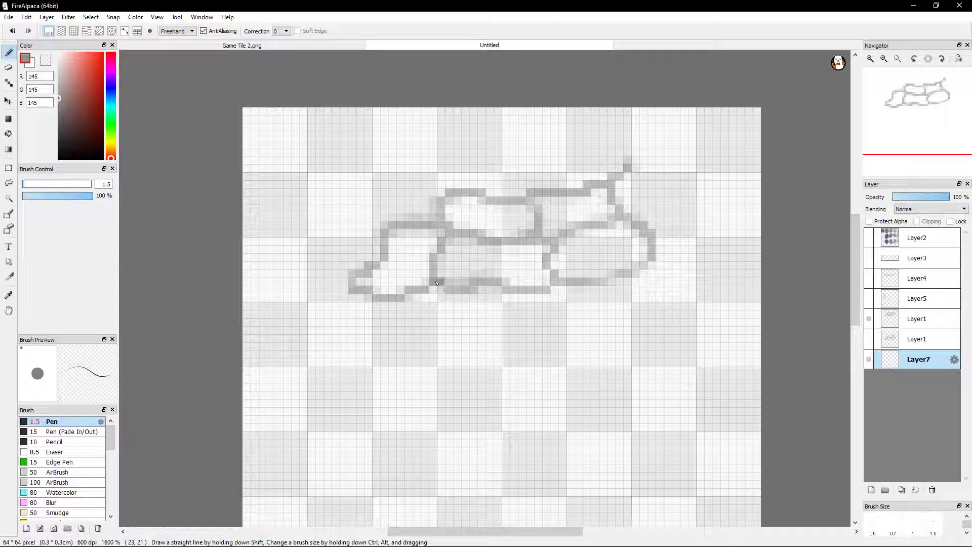
Trace the bottom edge of the lower middle and right stones on Layer7, continuing up the right stone's outer side
drag(454, 294, 497, 284)
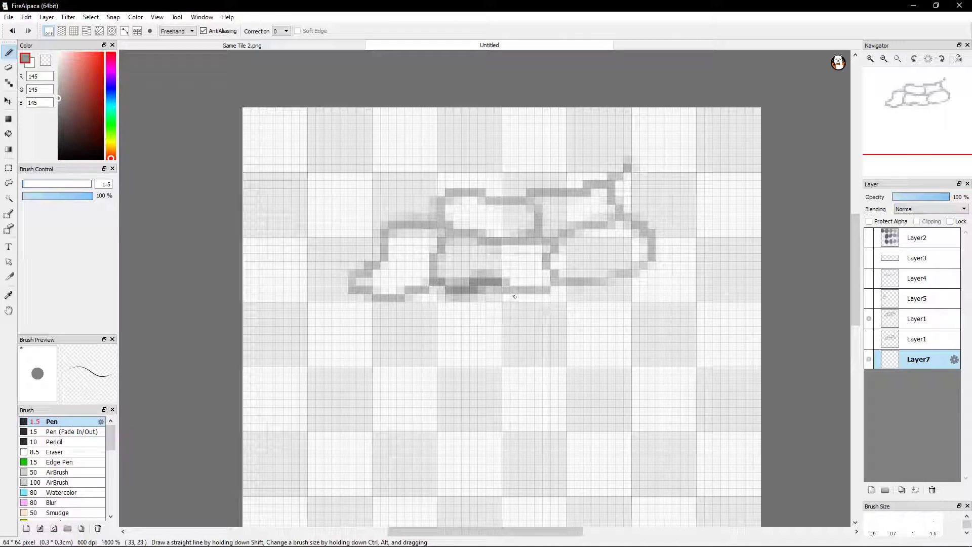
drag(502, 293, 603, 283)
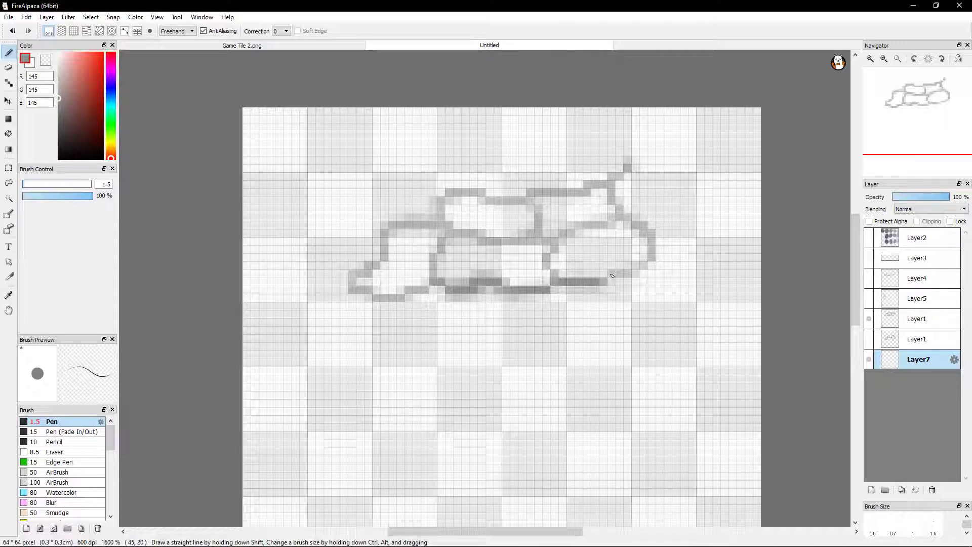
mouse_move(641, 267)
mouse_down()
mouse_move(659, 243)
mouse_move(650, 231)
mouse_up()
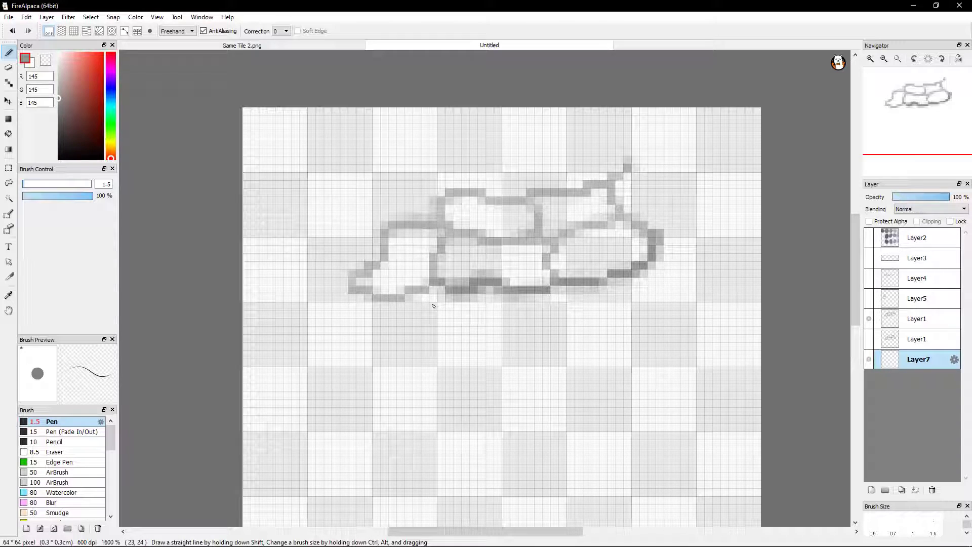
key(ctrl+z)
drag(653, 244, 651, 233)
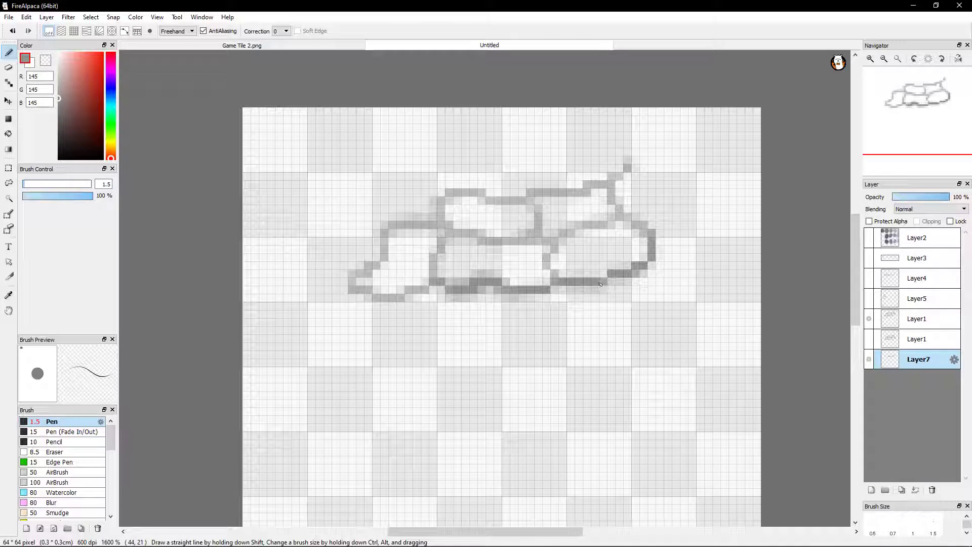
click(550, 281)
click(498, 290)
Compare the outlines with the new Layer7 trace alternately shown and hidden
click(869, 359)
click(869, 359)
click(871, 360)
click(871, 361)
click(870, 361)
click(870, 362)
click(871, 363)
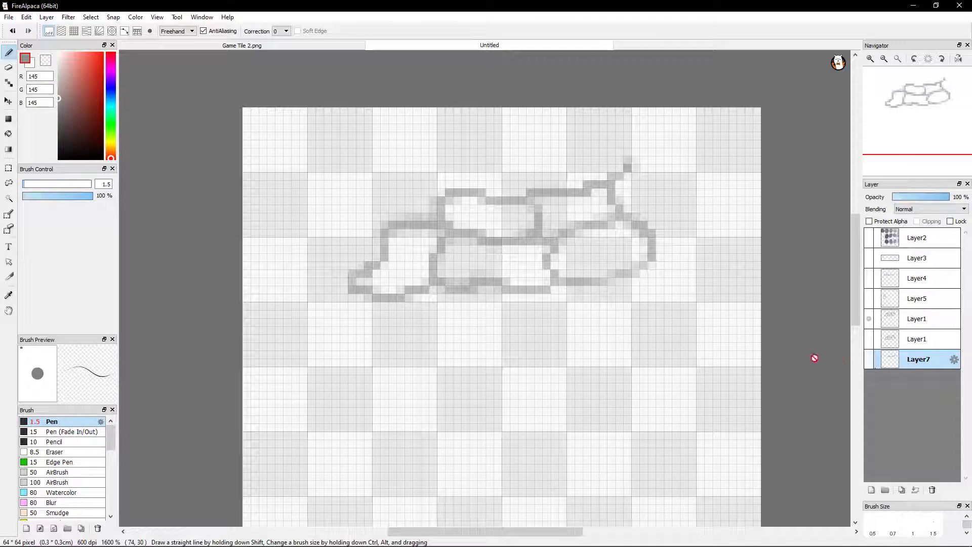
Erase the faint stray pixels around the lower middle stone's traced edge on Layer7, checking it with the layer toggled
click(10, 69)
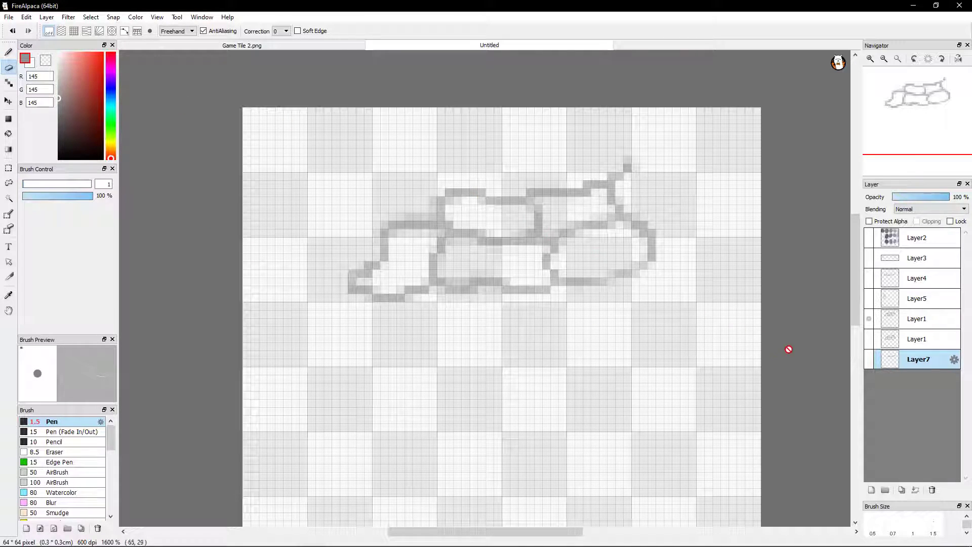
click(870, 359)
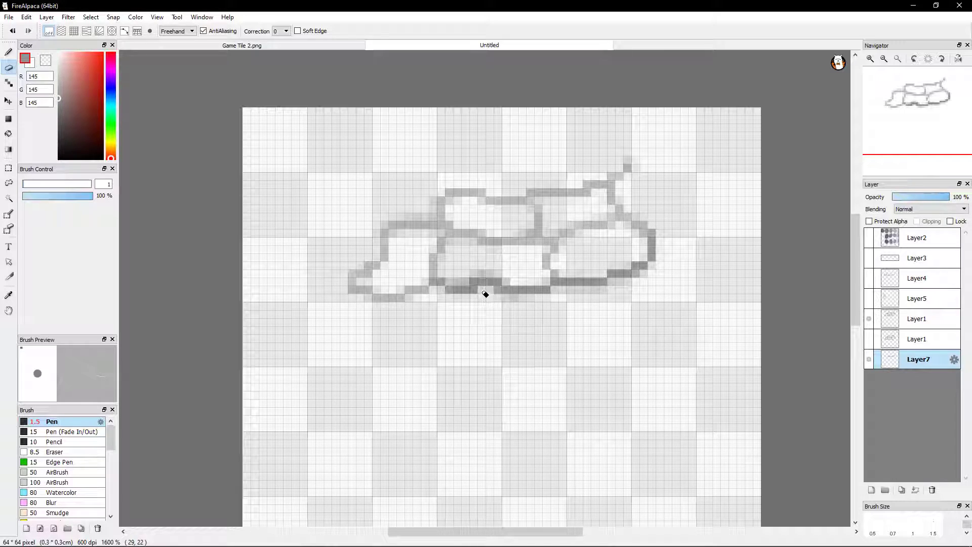
click(868, 361)
click(868, 365)
click(868, 366)
click(869, 365)
click(870, 365)
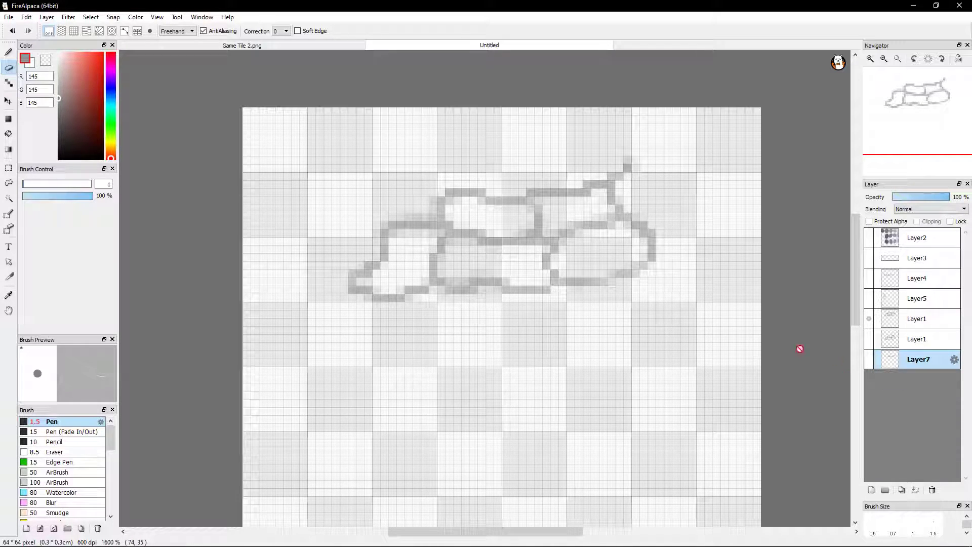
click(868, 364)
click(868, 363)
click(868, 363)
click(868, 363)
Check the cleaned trace against the stones by toggling the original Layer1 and Layer7, leaving only the original hidden
click(869, 359)
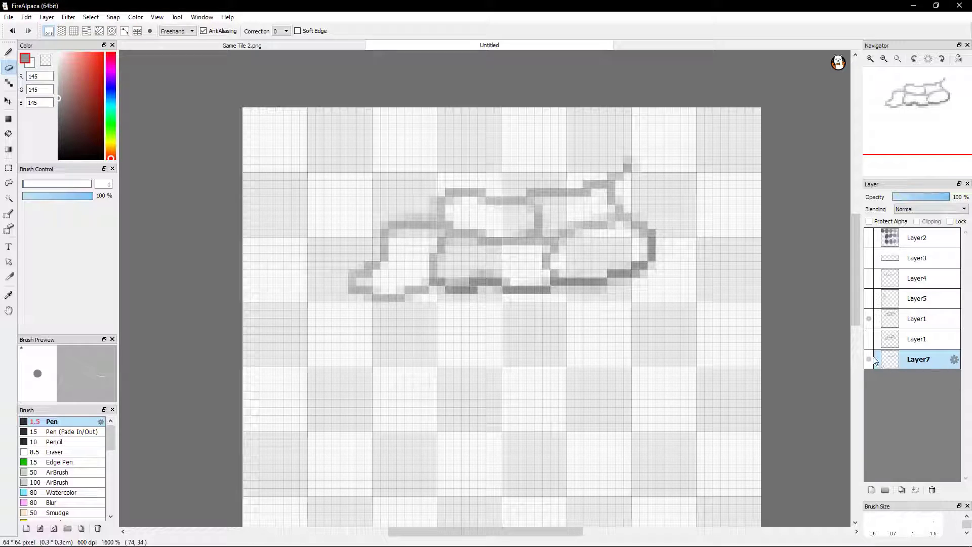
click(868, 340)
click(867, 340)
click(867, 359)
click(867, 361)
click(867, 362)
click(866, 362)
click(866, 364)
click(867, 366)
click(866, 367)
click(867, 368)
click(869, 368)
click(869, 365)
Erase the stray pixels below and inside the right stone's traced edge, checking Layer7 shown and hidden
mouse_move(553, 297)
mouse_down()
mouse_move(602, 303)
mouse_move(578, 294)
mouse_move(607, 297)
mouse_up()
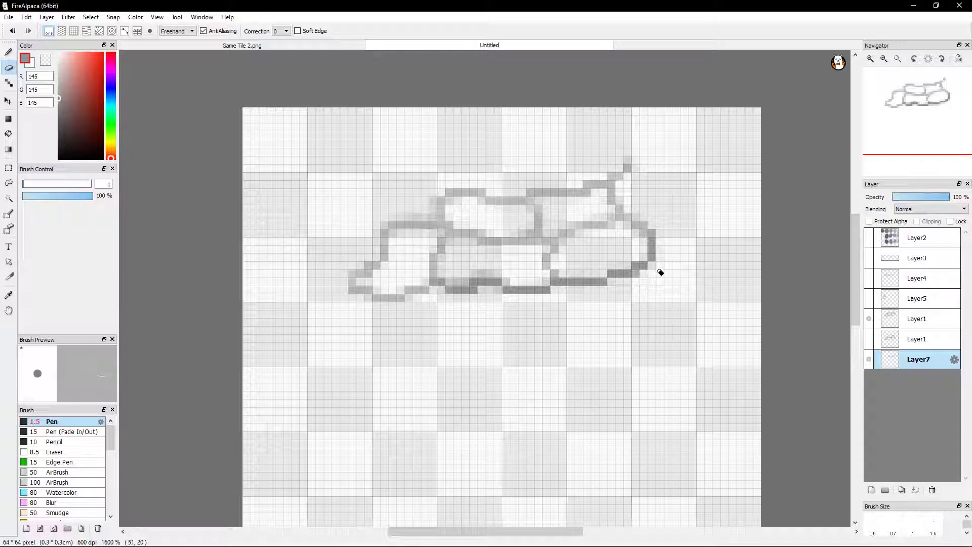
click(868, 360)
click(869, 361)
click(868, 360)
click(869, 360)
click(869, 361)
click(869, 360)
drag(628, 267, 615, 267)
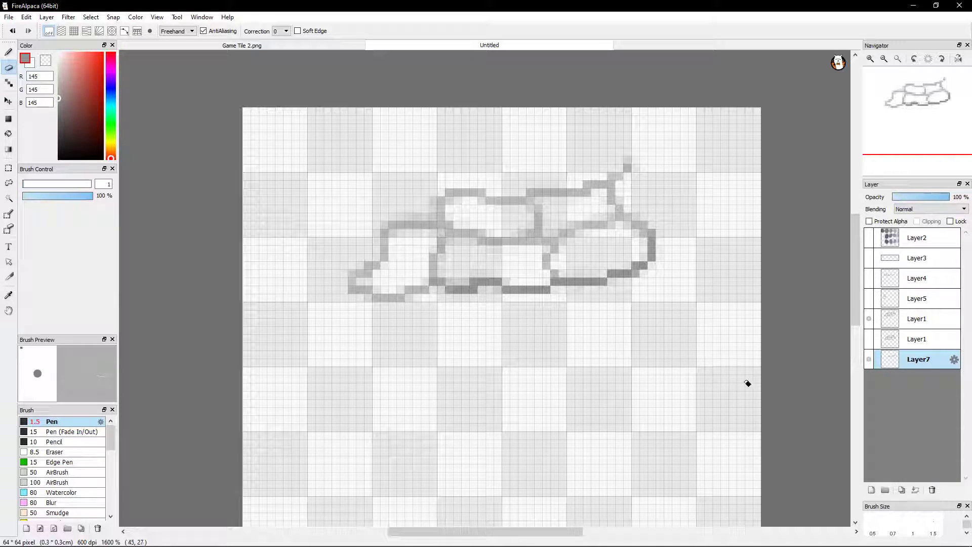
Compare the right stone's edge with and without the cleaned Layer7 trace
click(866, 362)
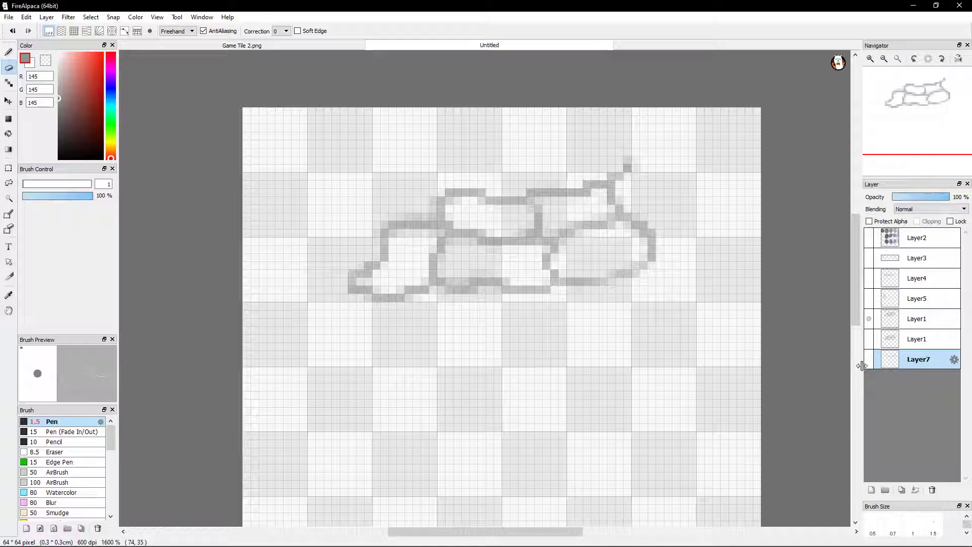
click(865, 363)
click(867, 363)
click(870, 364)
click(869, 365)
click(869, 364)
Trace the left stone's bottom edge and pointed left tip on Layer7 with the Pen
click(8, 53)
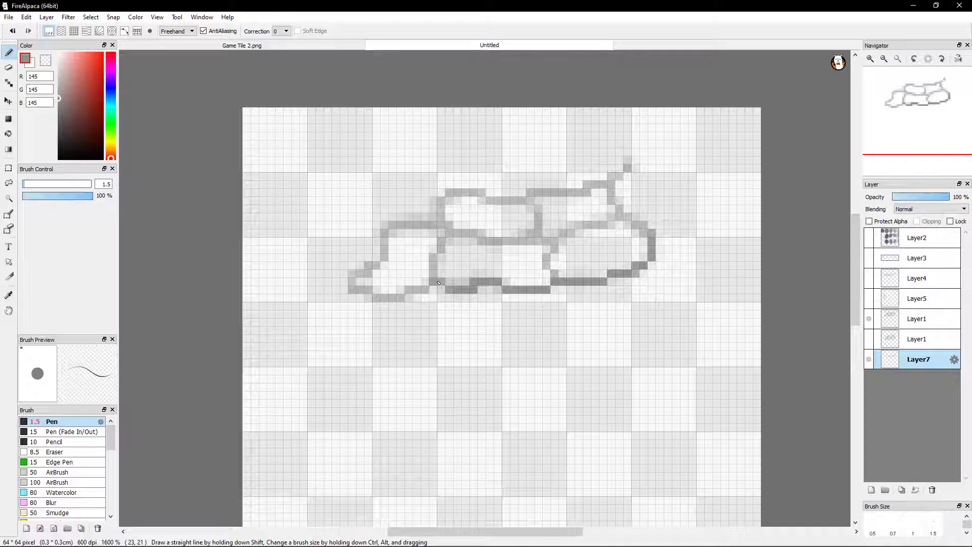
mouse_move(422, 292)
mouse_down()
mouse_move(399, 299)
mouse_move(348, 291)
mouse_up()
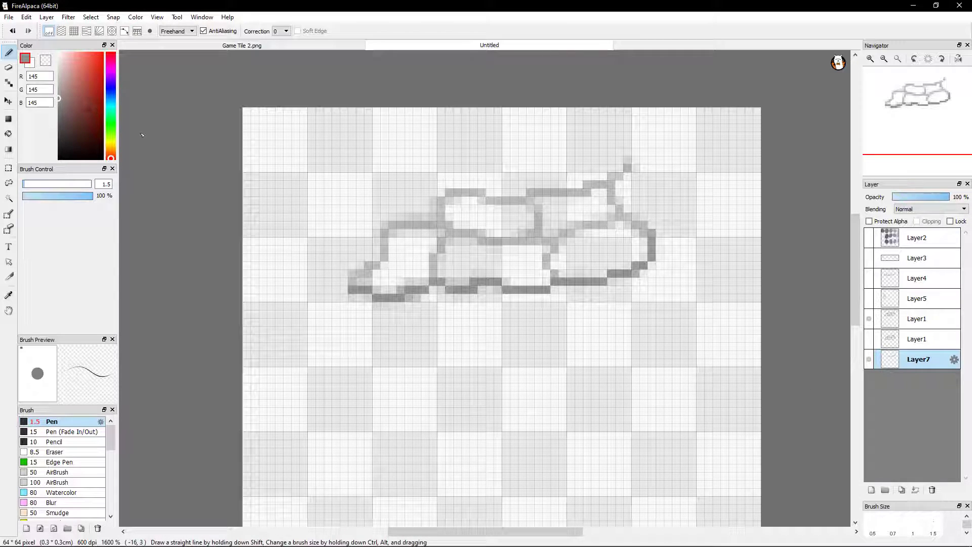
mouse_move(354, 286)
mouse_down()
mouse_move(355, 274)
mouse_move(381, 264)
mouse_up()
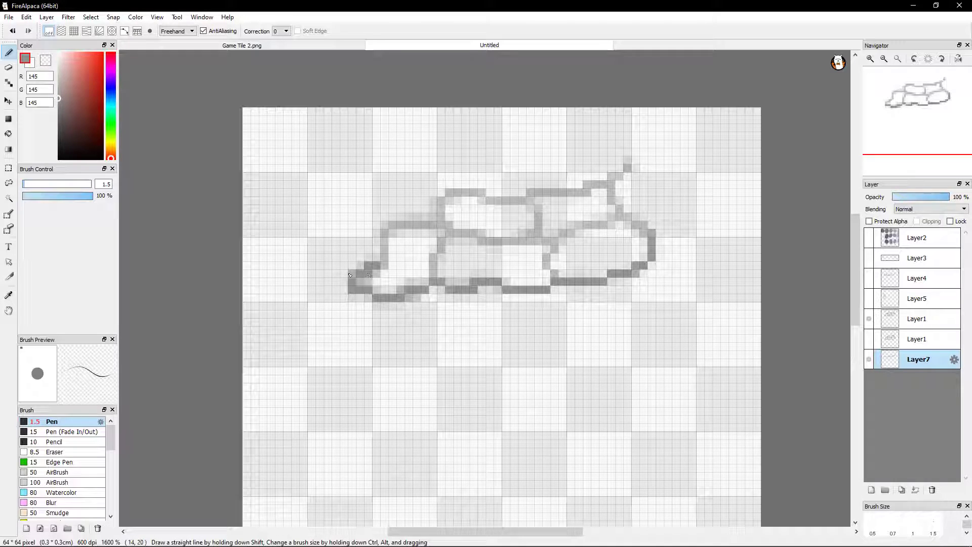
Erase the stray pixels around the left stone's traced pointed tip and bottom edge on Layer7
click(8, 67)
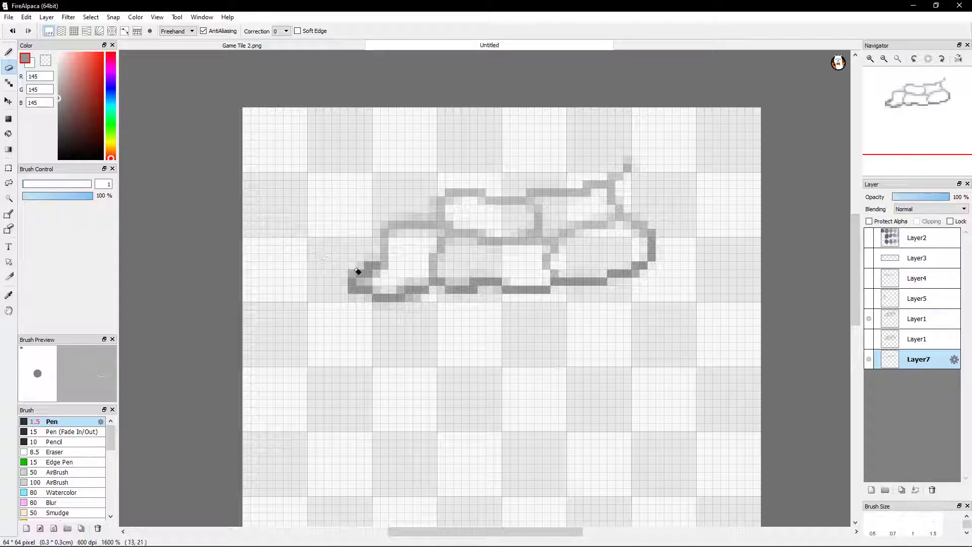
drag(362, 263, 349, 276)
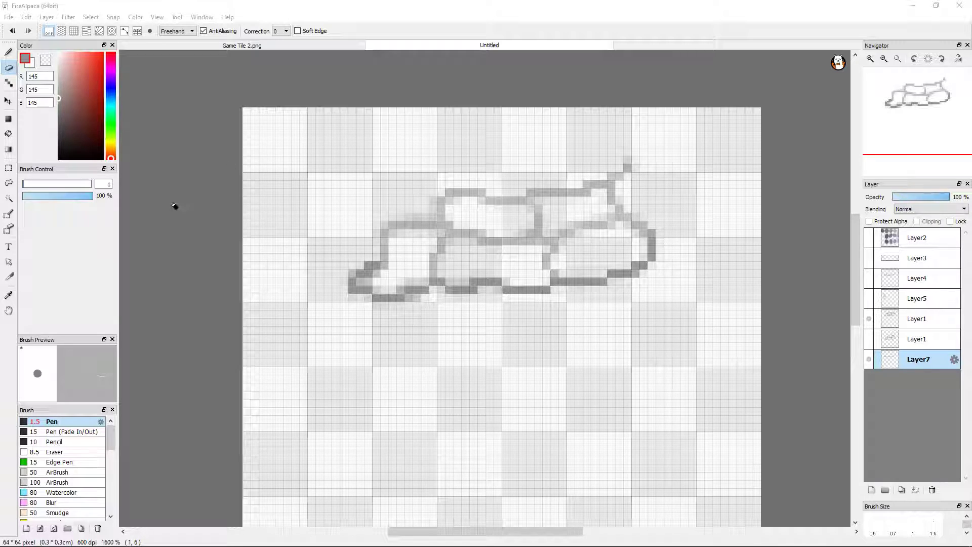
click(390, 299)
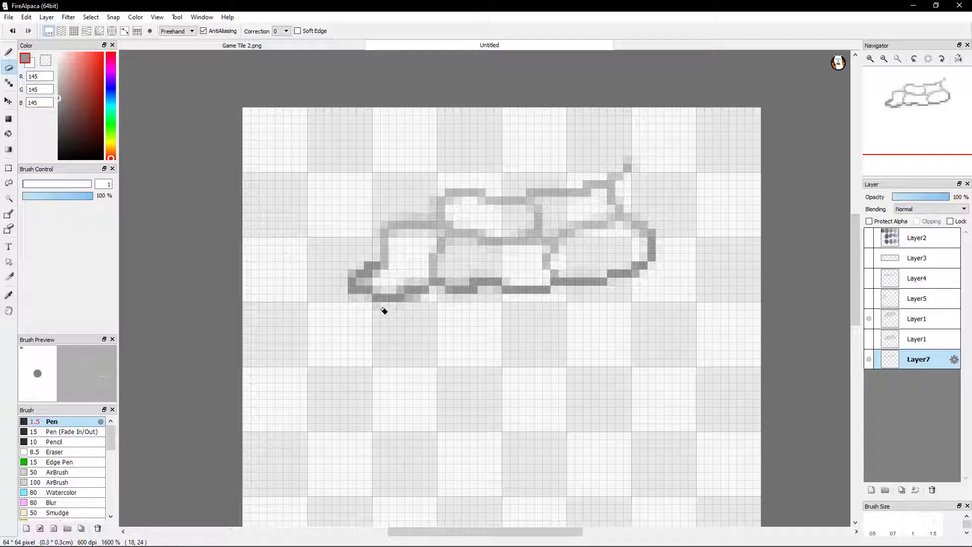
mouse_move(367, 299)
mouse_down()
mouse_move(342, 292)
mouse_move(359, 269)
mouse_up()
mouse_move(365, 285)
mouse_down()
mouse_move(380, 286)
mouse_move(369, 278)
mouse_move(382, 276)
mouse_move(374, 278)
mouse_up()
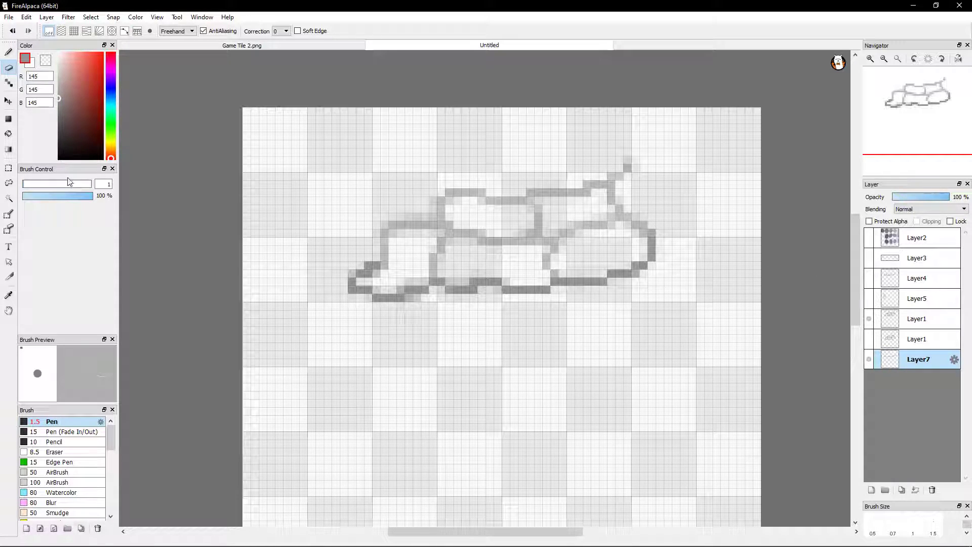
mouse_move(315, 546)
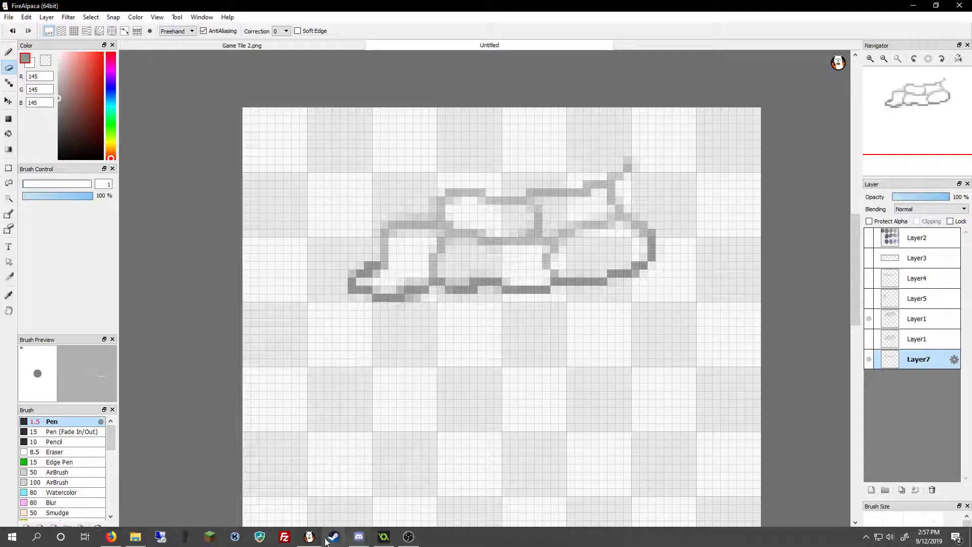
mouse_move(119, 537)
click(132, 516)
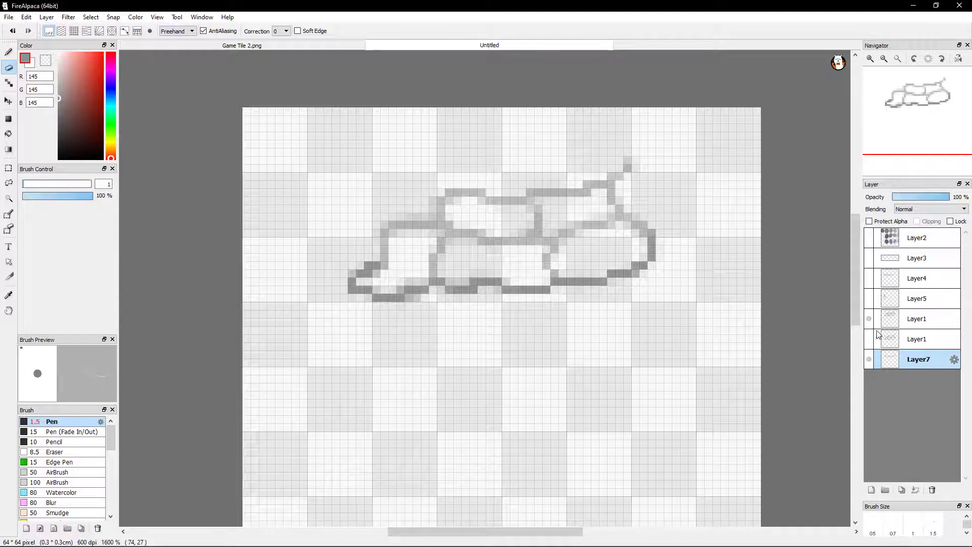
Compare the stones with and without the original Layer1 and the Layer7 trace, leaving Layer7 selected and shown
click(901, 323)
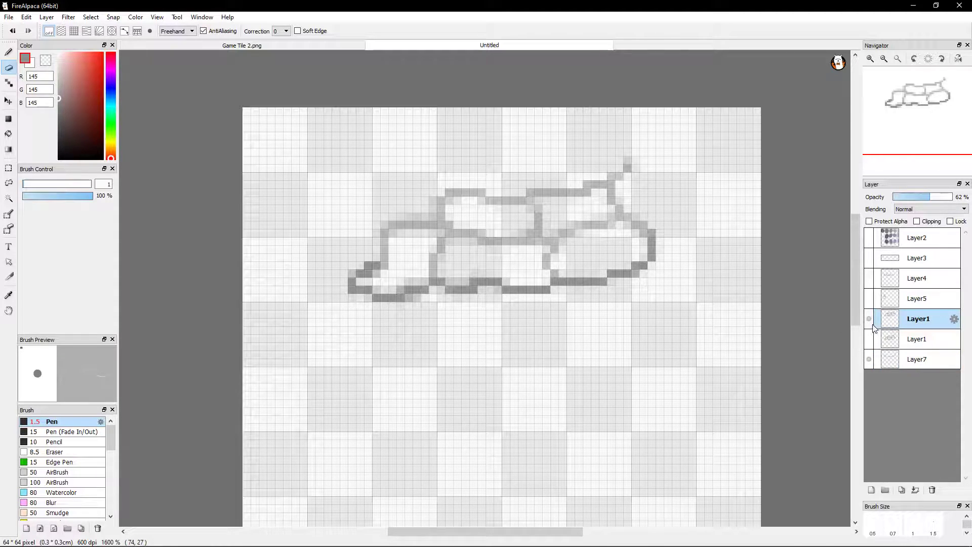
click(911, 339)
click(869, 339)
click(869, 339)
click(906, 321)
click(905, 359)
click(869, 360)
click(869, 359)
click(869, 359)
click(869, 360)
click(869, 361)
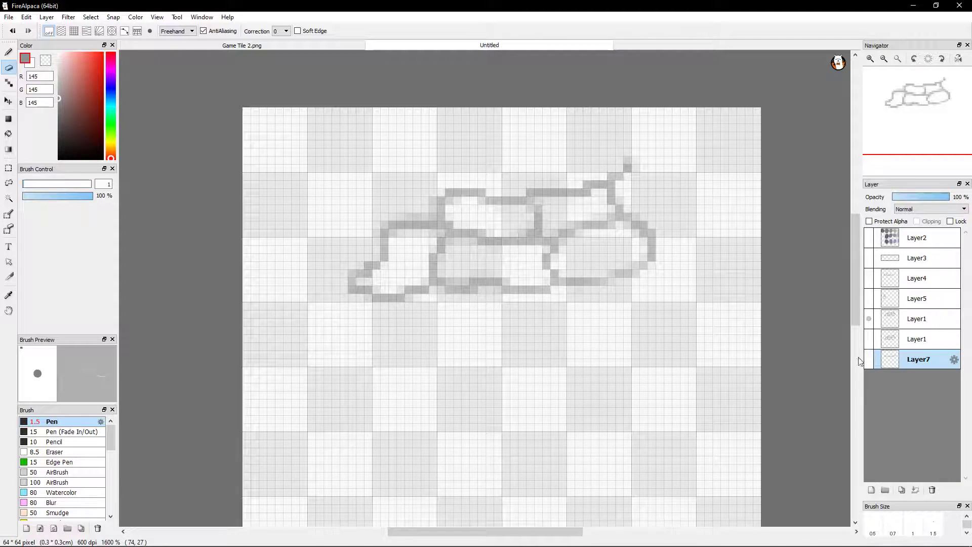
click(871, 362)
click(870, 364)
click(869, 364)
click(869, 365)
click(869, 366)
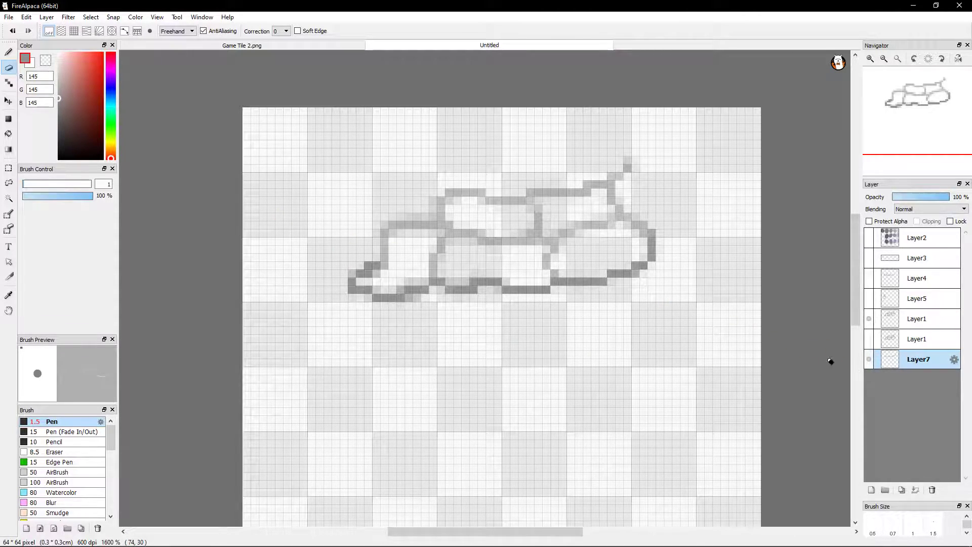
Erase the remaining stray pixels inside the left stone's tip on Layer7, checking the trace shown and hidden
click(387, 269)
click(870, 359)
click(870, 359)
click(870, 359)
click(869, 360)
click(870, 360)
click(870, 360)
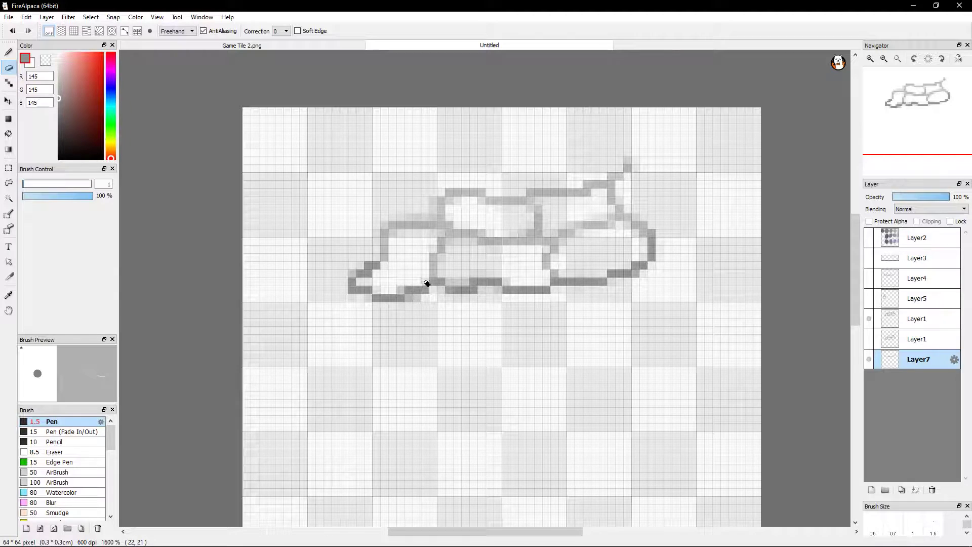
Check the full bottom-edge trace against the duplicated stones by repeatedly hiding and showing Layer7, leaving it shown
click(866, 361)
click(868, 362)
click(870, 362)
click(868, 362)
click(870, 365)
click(870, 366)
click(871, 366)
click(871, 365)
click(871, 366)
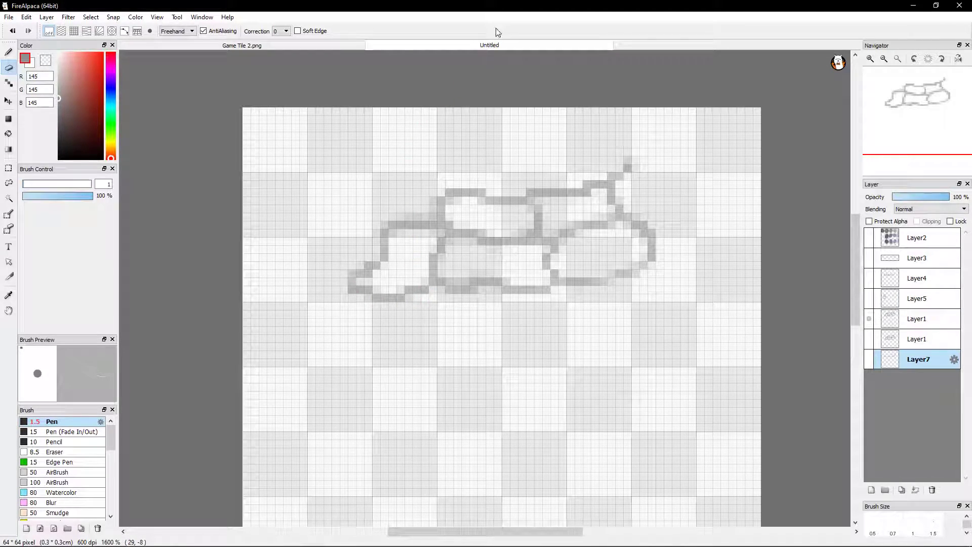
click(868, 358)
click(867, 360)
click(867, 361)
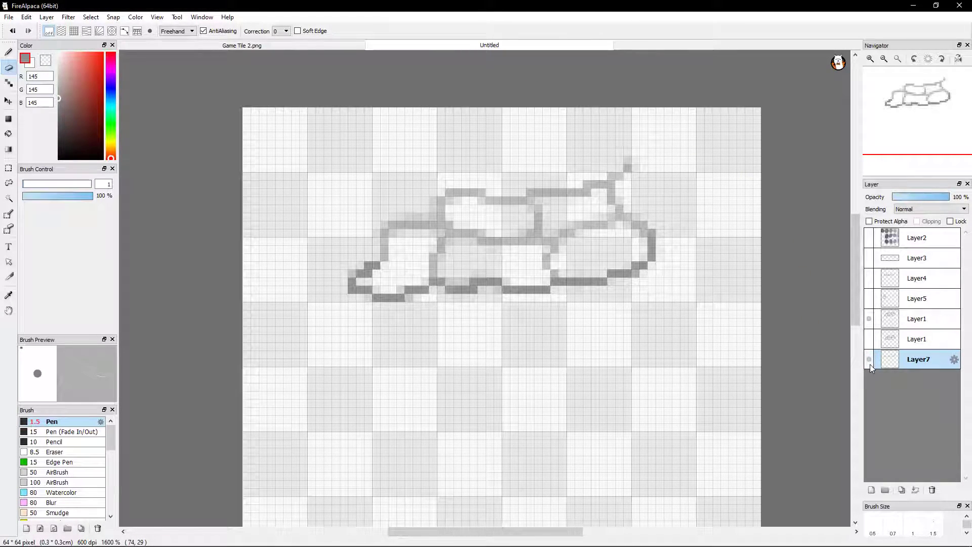
click(868, 359)
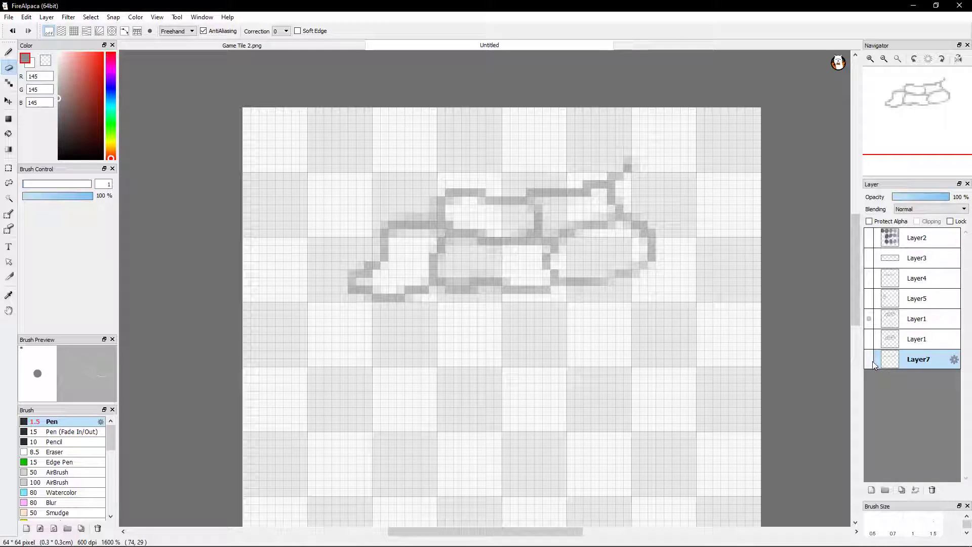
click(869, 359)
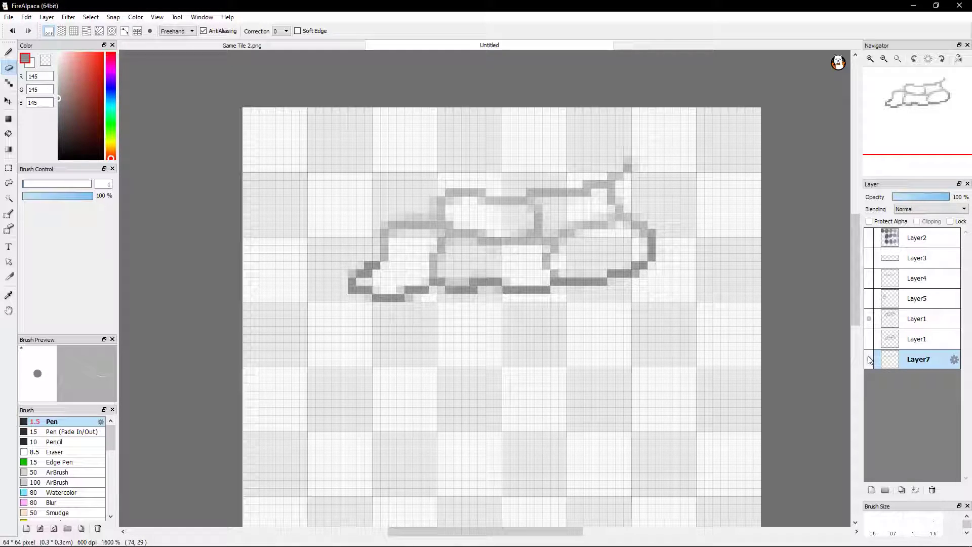
click(868, 360)
click(868, 360)
click(867, 367)
click(868, 366)
click(868, 366)
click(868, 366)
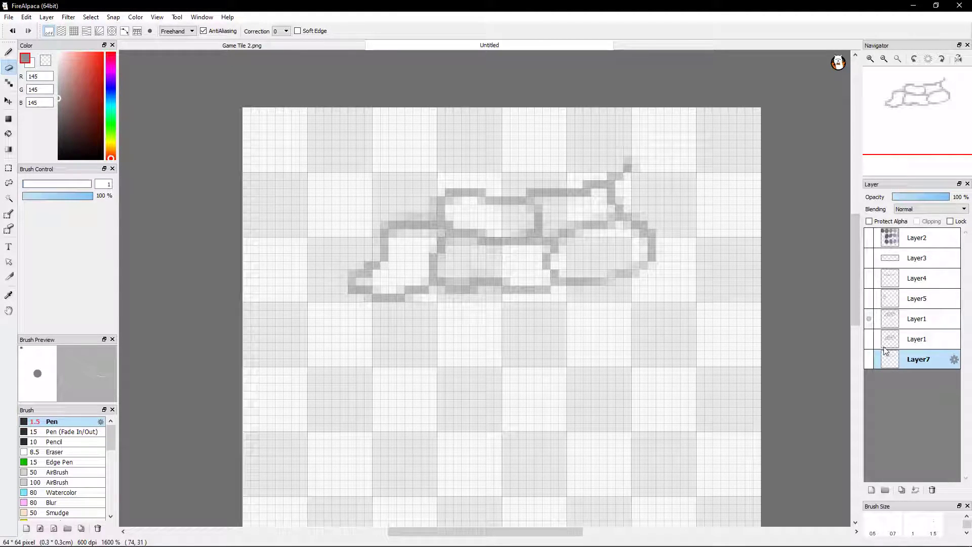
click(868, 360)
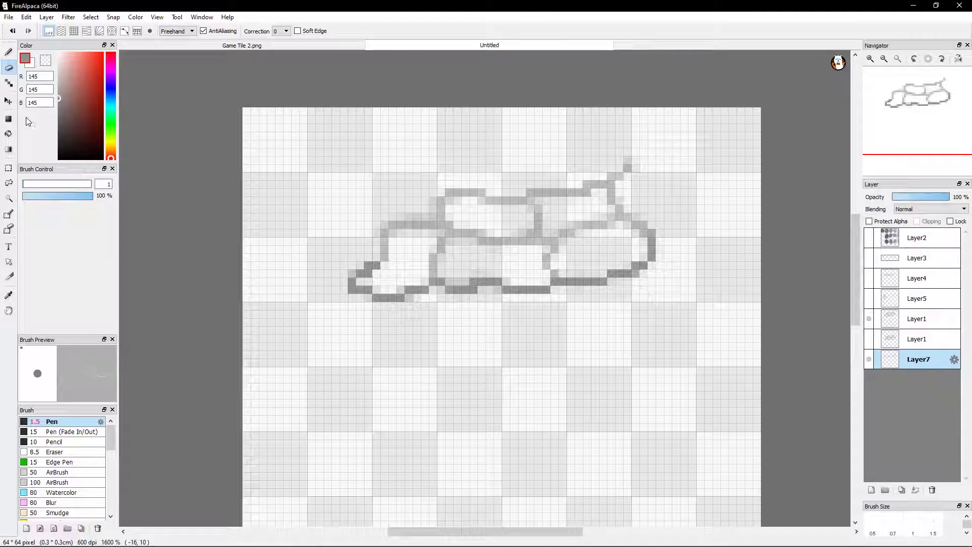
Hide the duplicated Layer1, show the original one, and move the Layer7 trace onto the original stones' top edge
click(9, 101)
drag(501, 289, 507, 413)
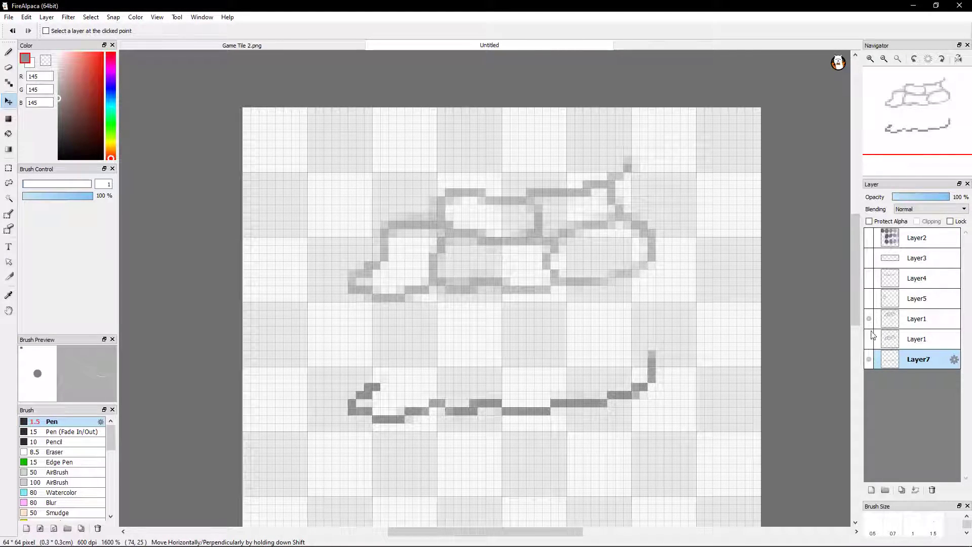
click(911, 321)
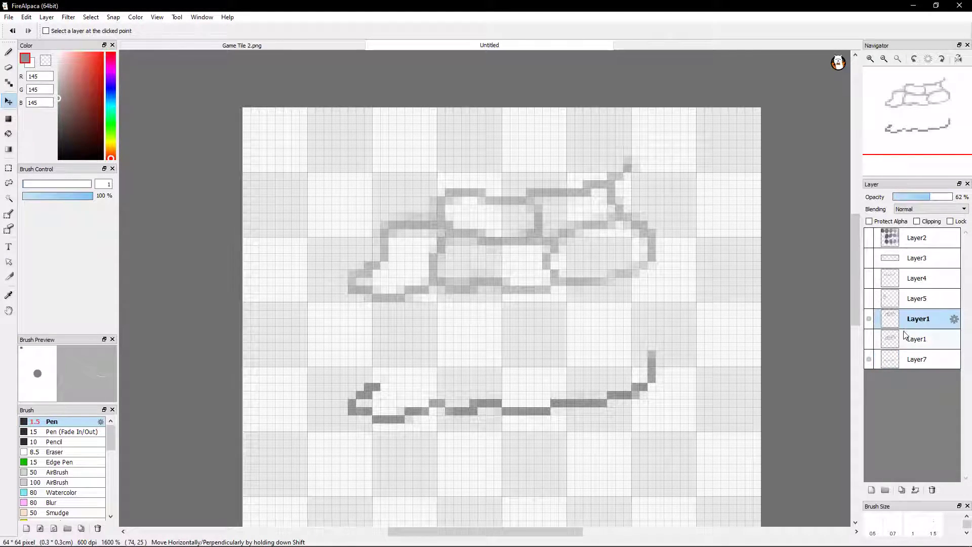
click(868, 318)
click(868, 339)
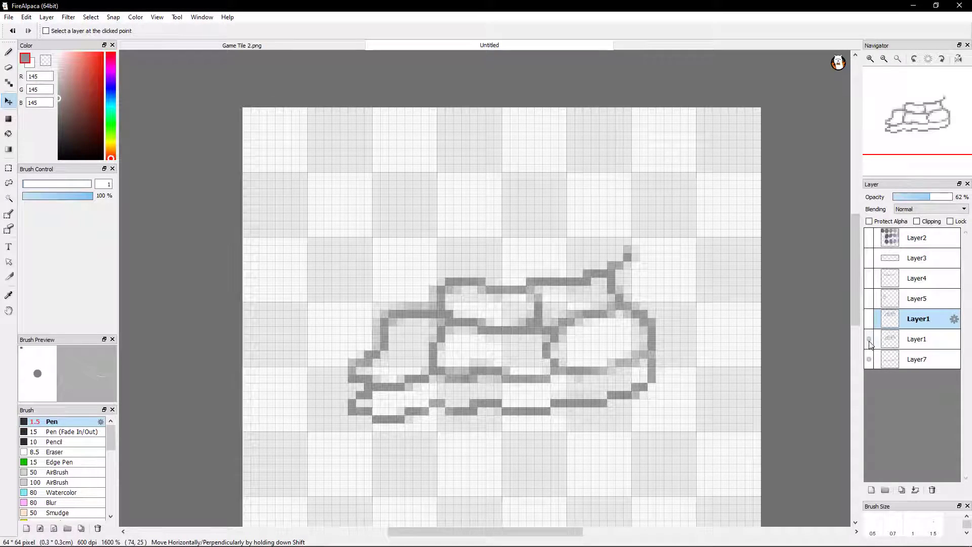
click(911, 359)
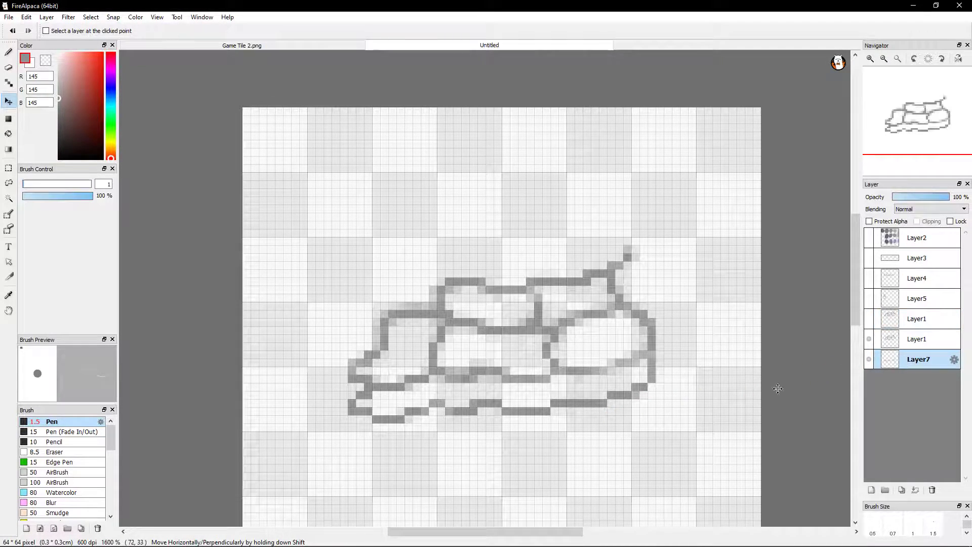
mouse_move(571, 420)
mouse_down()
mouse_move(627, 315)
mouse_move(545, 262)
mouse_move(542, 298)
mouse_up()
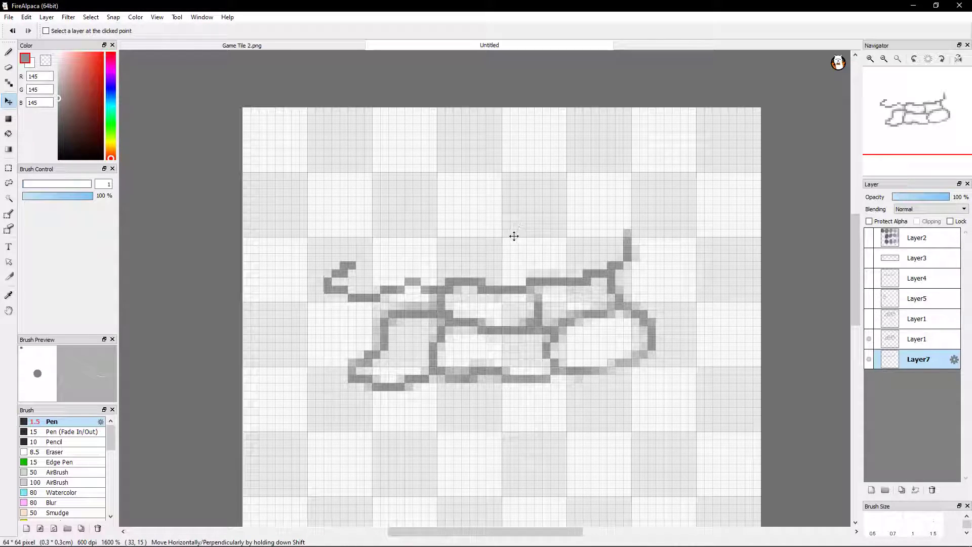
Draw a short Pen line on the original Layer1 joining the left stone's top-left corner to the trace above it
click(8, 51)
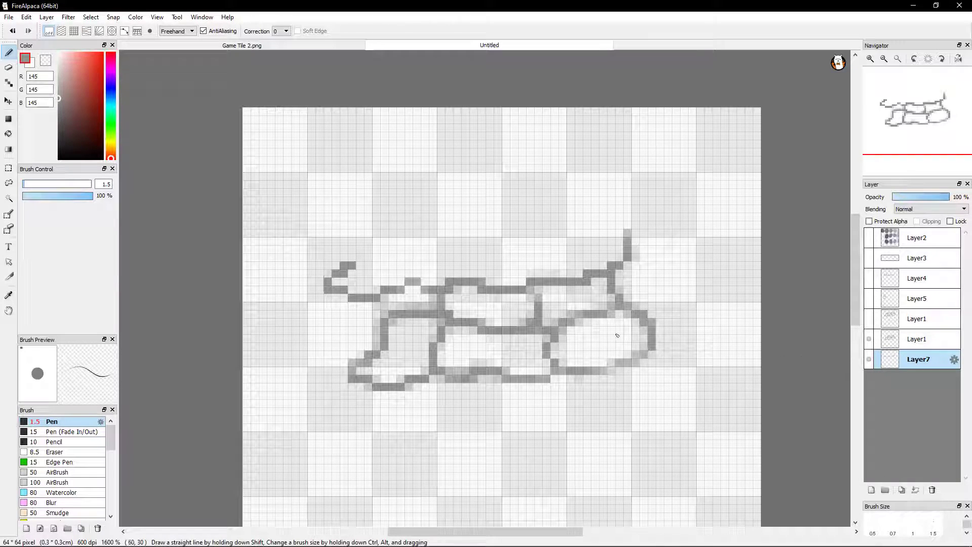
click(14, 33)
click(14, 32)
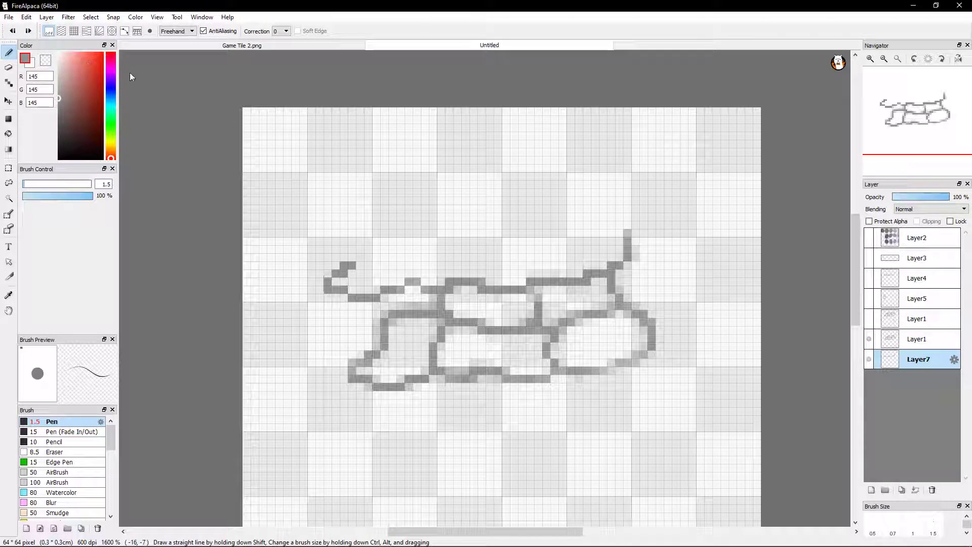
click(912, 339)
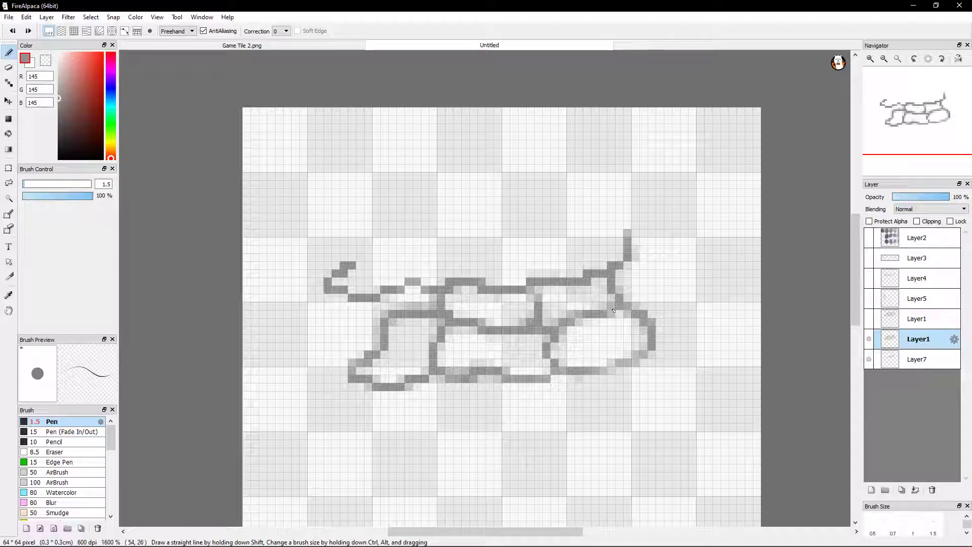
click(385, 306)
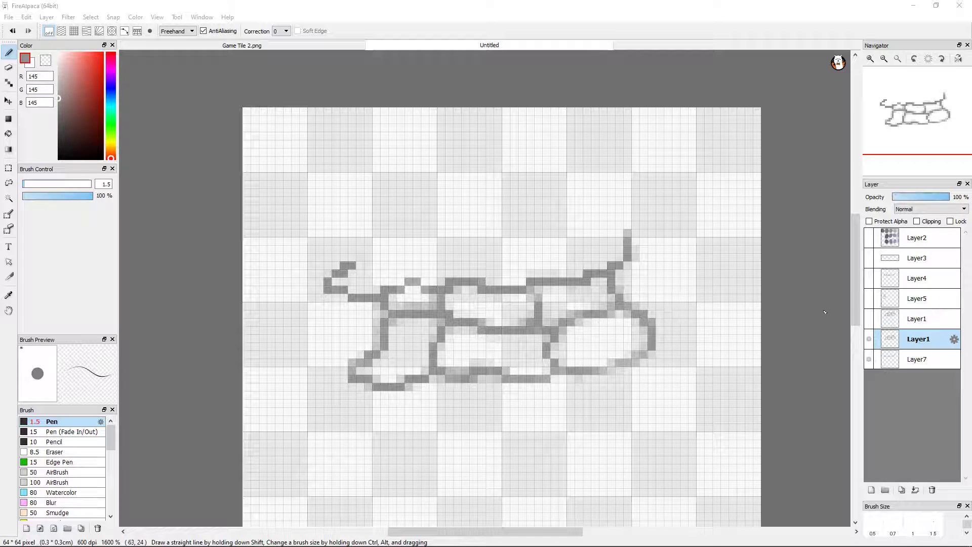
Compare the original stones and the aligned trace by toggling the original Layer1 and Layer7, leaving both shown
click(869, 340)
click(869, 340)
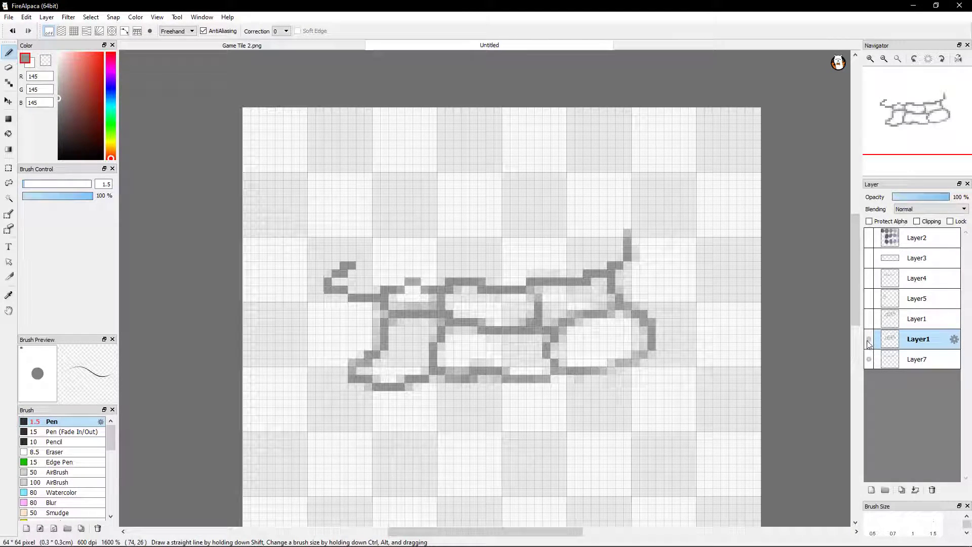
click(870, 342)
click(869, 340)
click(869, 340)
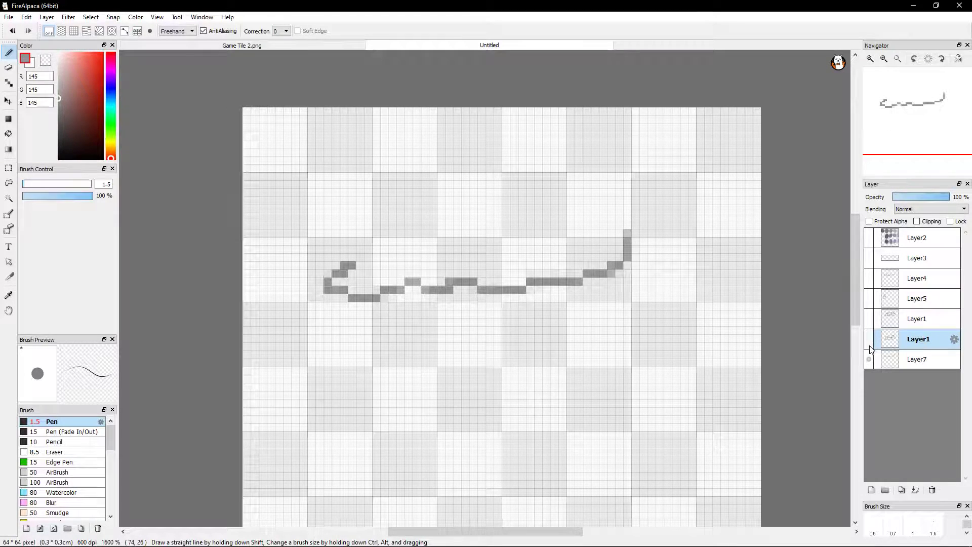
click(868, 360)
click(868, 361)
click(869, 340)
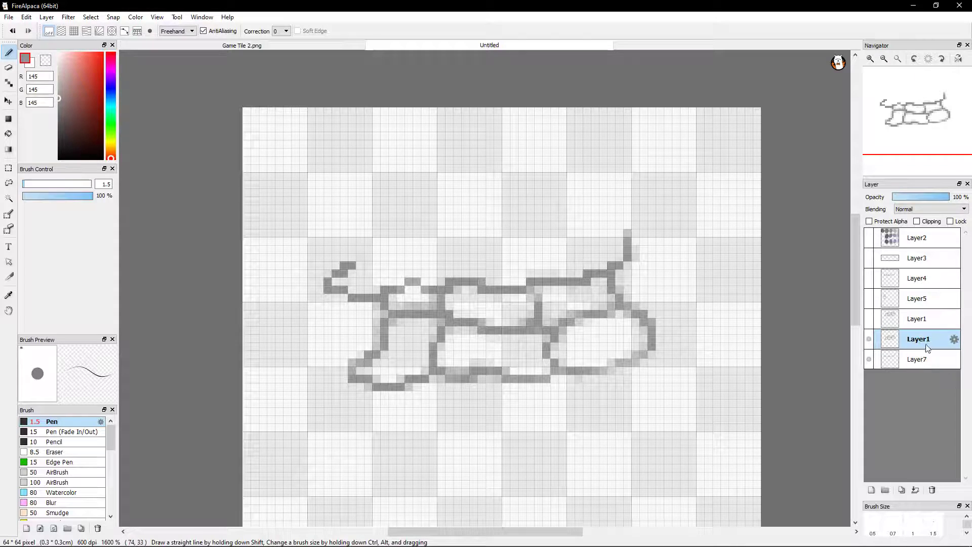
Set the duplicated Layer1's opacity to 100% and make it visible
click(878, 323)
click(869, 322)
click(869, 322)
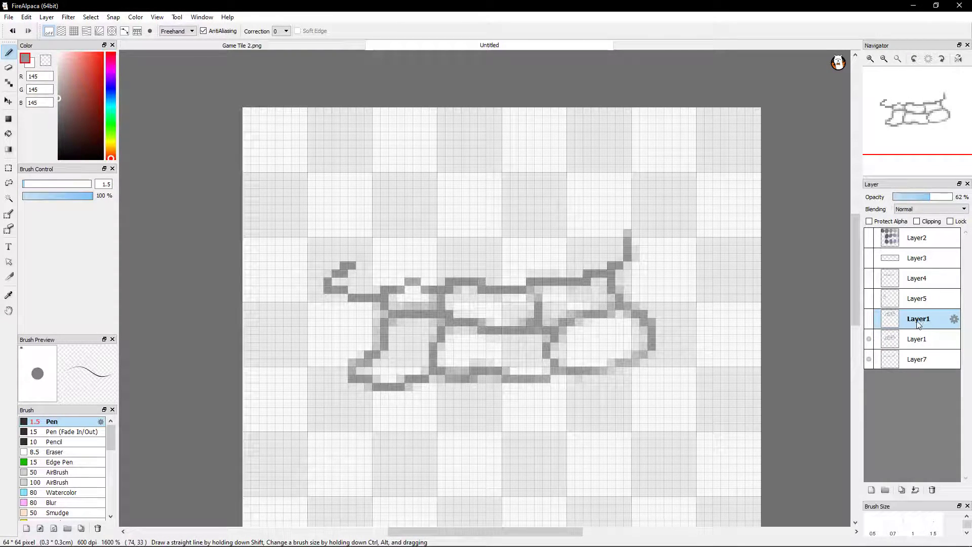
drag(946, 196, 953, 198)
click(869, 319)
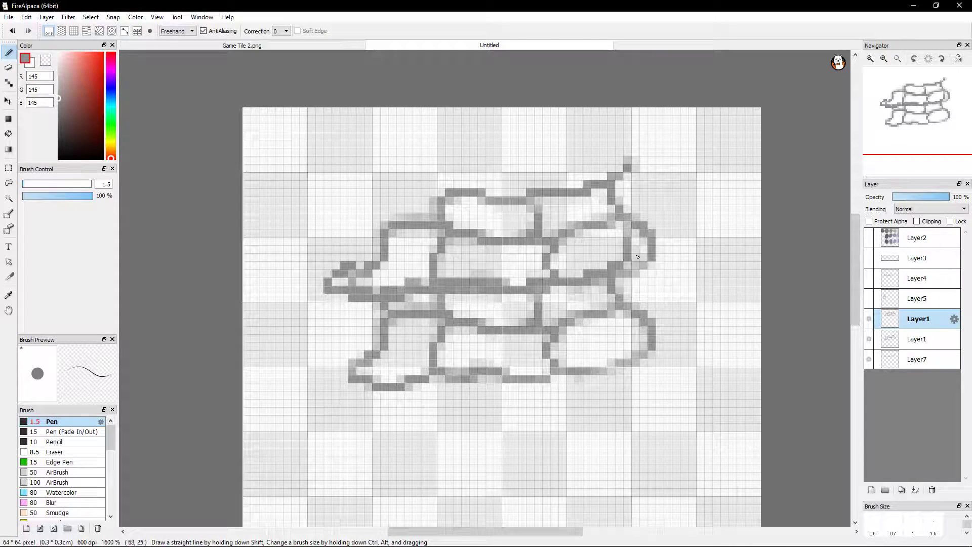
Move the duplicated stones down and left so their right stone fits against the original left stone's edge
click(8, 101)
mouse_move(618, 223)
mouse_down()
mouse_move(531, 369)
mouse_move(341, 319)
mouse_move(324, 303)
mouse_move(336, 278)
mouse_move(340, 292)
mouse_move(571, 326)
mouse_move(666, 314)
mouse_move(599, 289)
mouse_move(608, 293)
mouse_move(327, 340)
mouse_move(339, 346)
mouse_move(340, 330)
mouse_move(284, 332)
mouse_move(357, 334)
mouse_up()
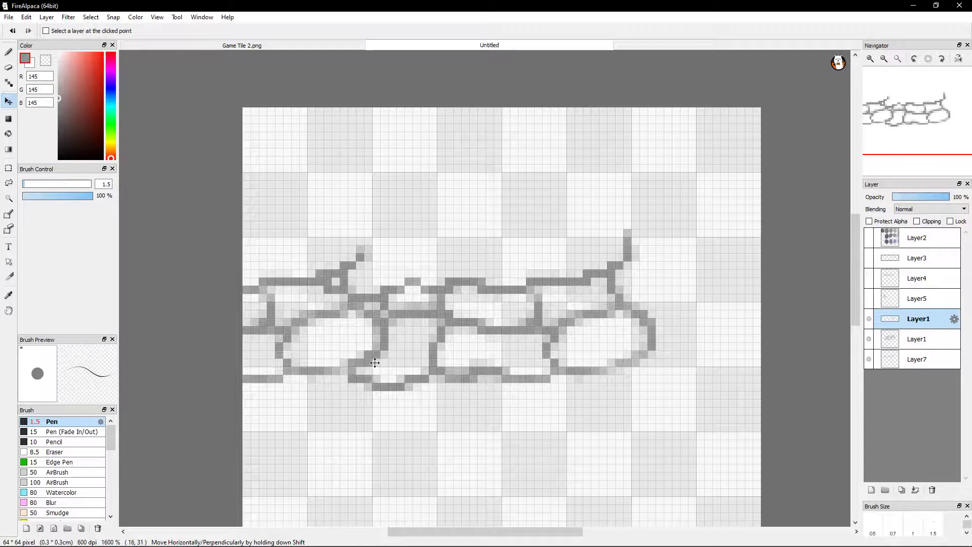
mouse_move(337, 326)
mouse_down()
mouse_move(392, 321)
mouse_move(305, 327)
mouse_up()
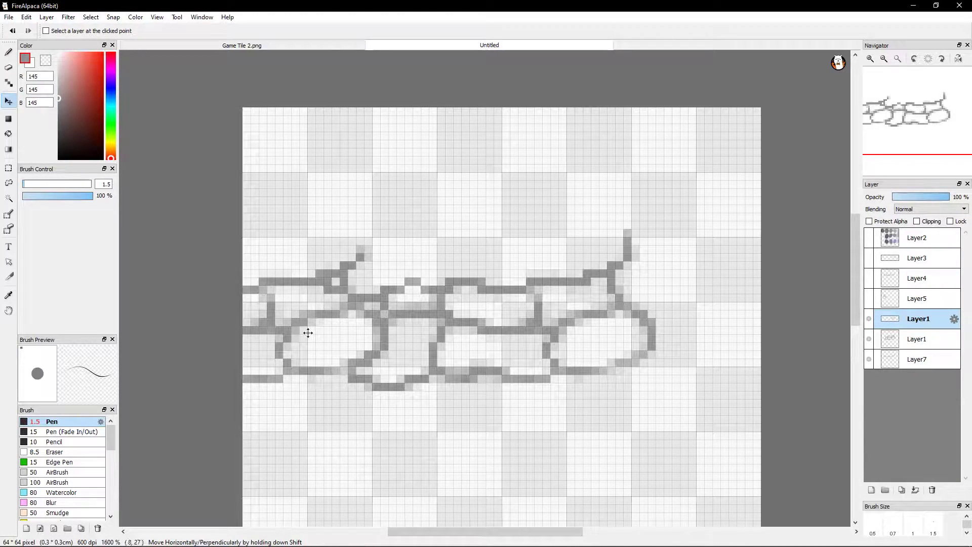
Check how the two stone groups join by toggling the duplicated Layer1's visibility, leaving it shown
shift+click(869, 320)
shift+click(869, 320)
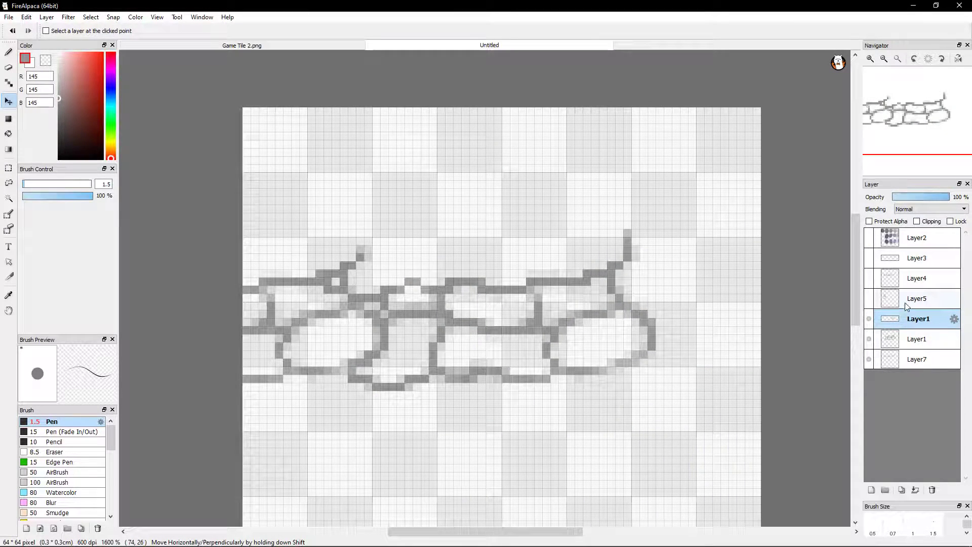
shift+click(869, 320)
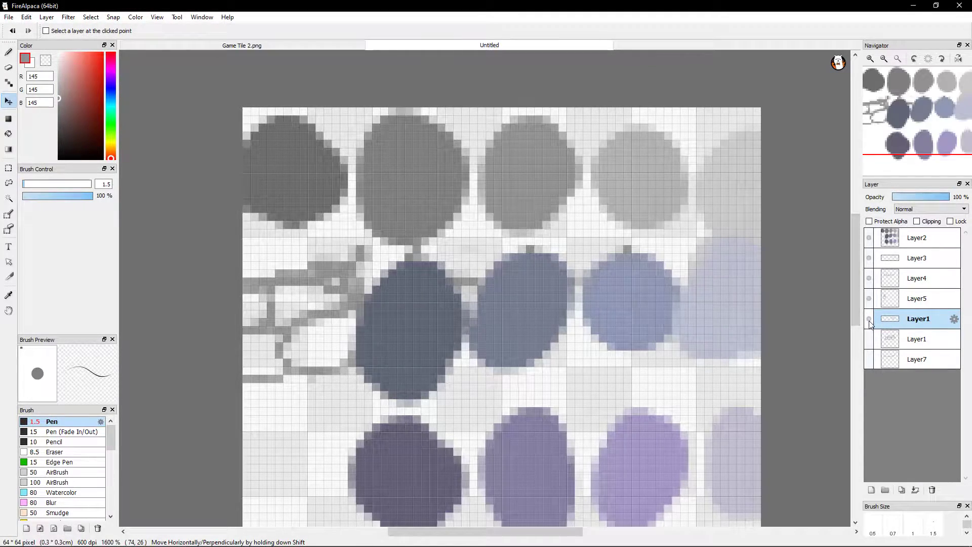
shift+click(869, 322)
click(869, 322)
click(869, 322)
mouse_move(459, 330)
mouse_down()
mouse_move(486, 336)
mouse_move(396, 347)
mouse_move(481, 327)
mouse_move(395, 325)
mouse_move(711, 301)
mouse_move(433, 321)
mouse_move(449, 320)
mouse_up()
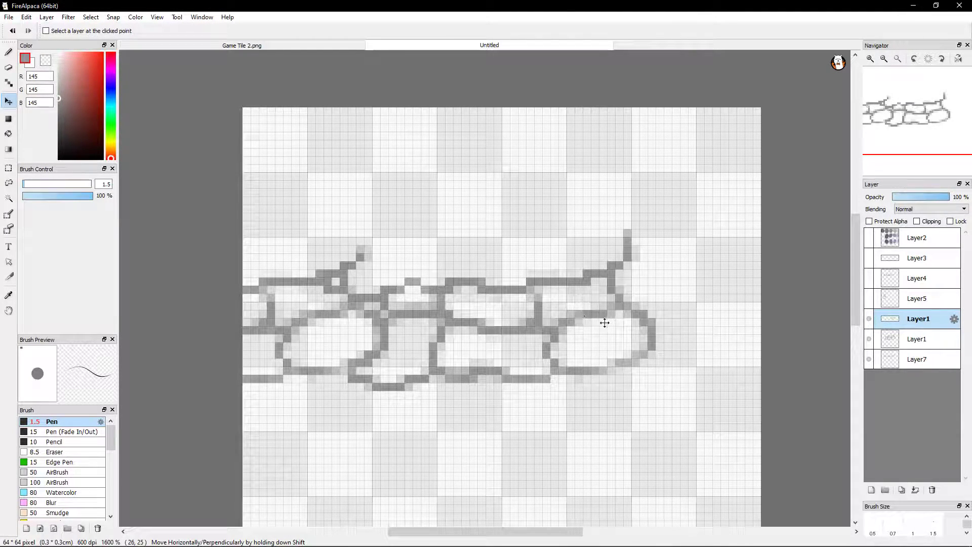
Compare the original stones and the traced edge by toggling the original Layer1 and Layer7, leaving both shown
click(868, 340)
click(869, 340)
click(868, 359)
click(869, 360)
click(868, 359)
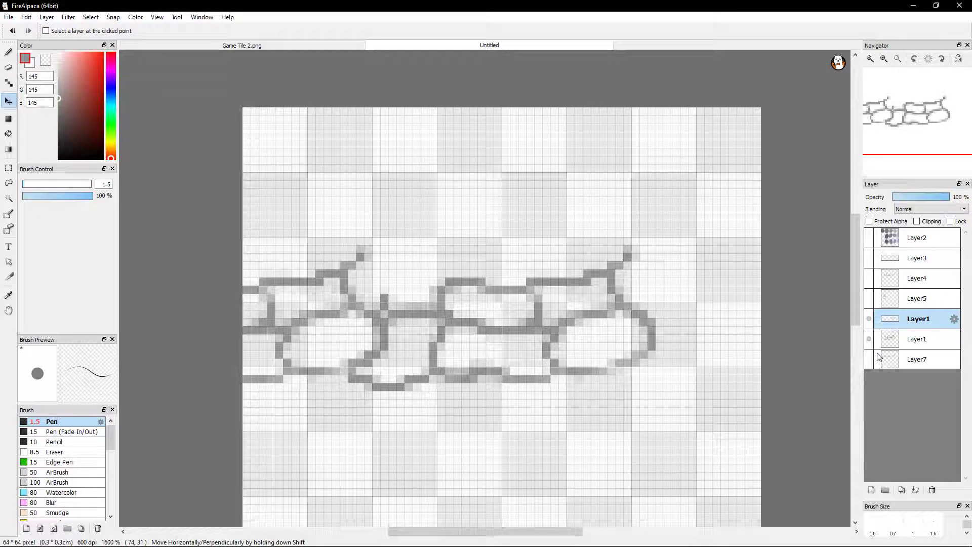
click(869, 360)
click(867, 362)
click(866, 363)
click(872, 367)
click(872, 367)
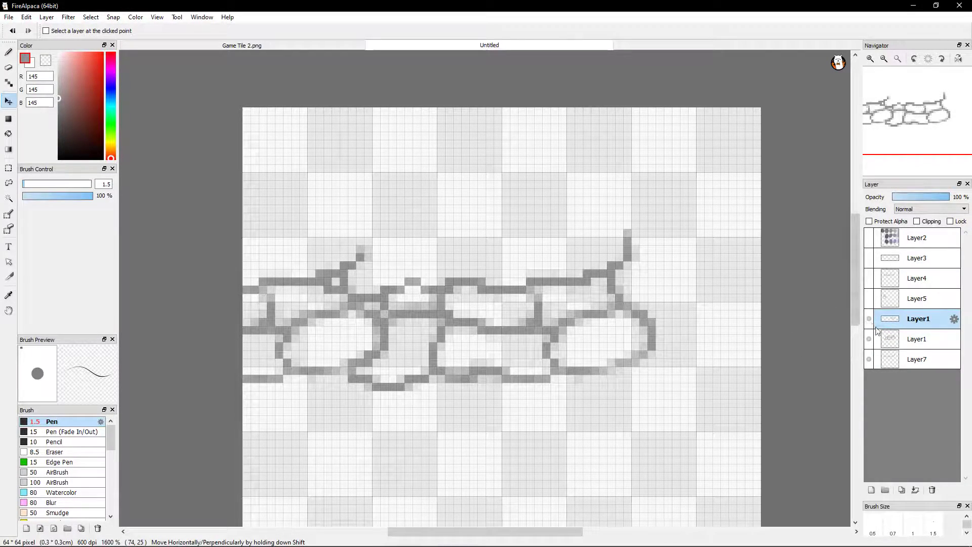
Test-move the original Layer1, Layer7 and the duplicated Layer1 in turn, undoing each move
click(910, 340)
mouse_move(310, 332)
mouse_down()
mouse_move(364, 332)
mouse_move(354, 338)
mouse_up()
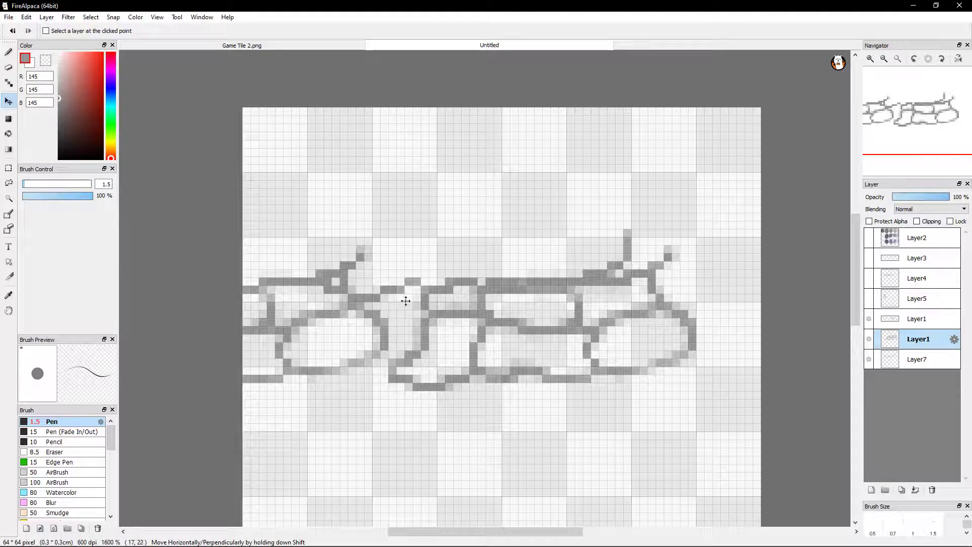
key(ctrl+z)
click(911, 360)
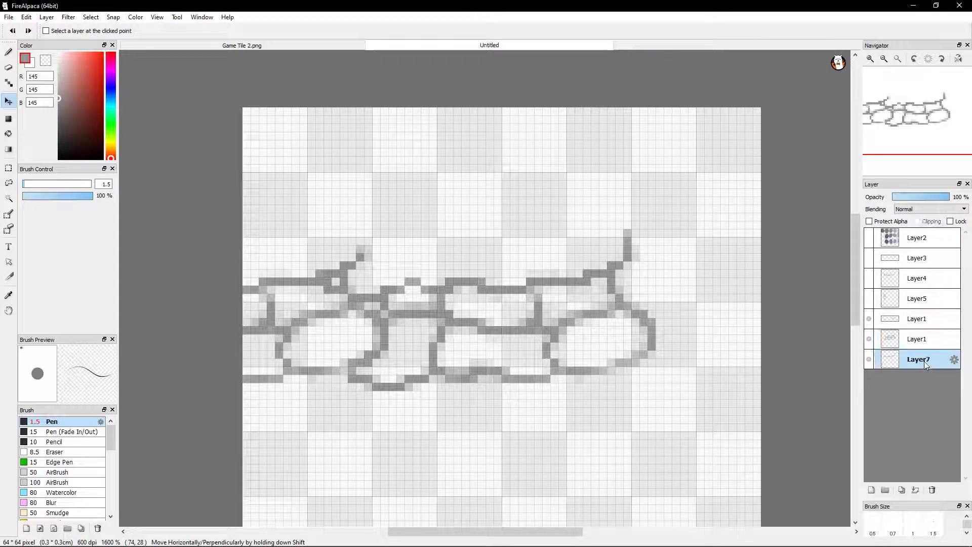
drag(316, 329, 409, 331)
key(ctrl+z)
click(917, 319)
mouse_move(421, 330)
mouse_down()
mouse_move(512, 320)
mouse_move(399, 328)
mouse_up()
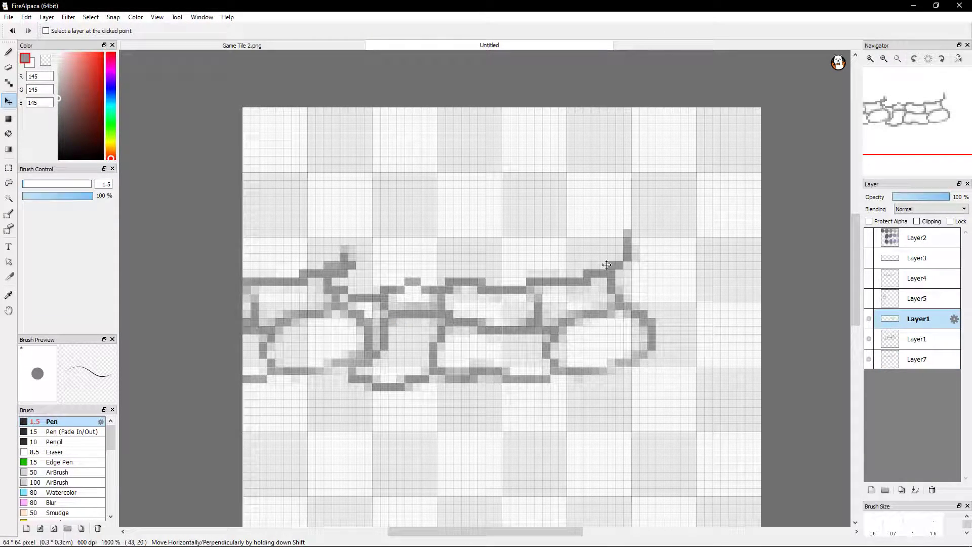
key(ctrl+z)
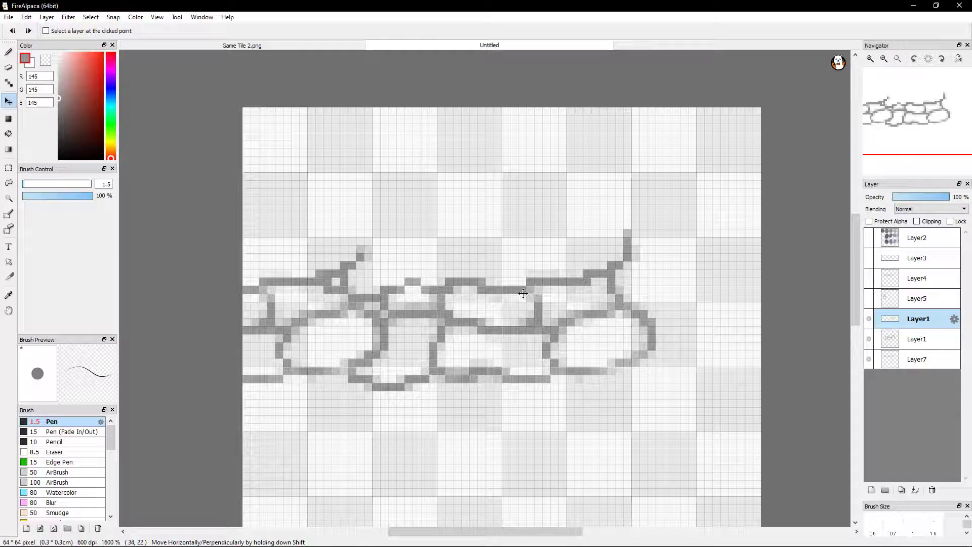
Lower the original Layer1's opacity to 33% and leave the duplicated Layer1 at 100%
click(924, 197)
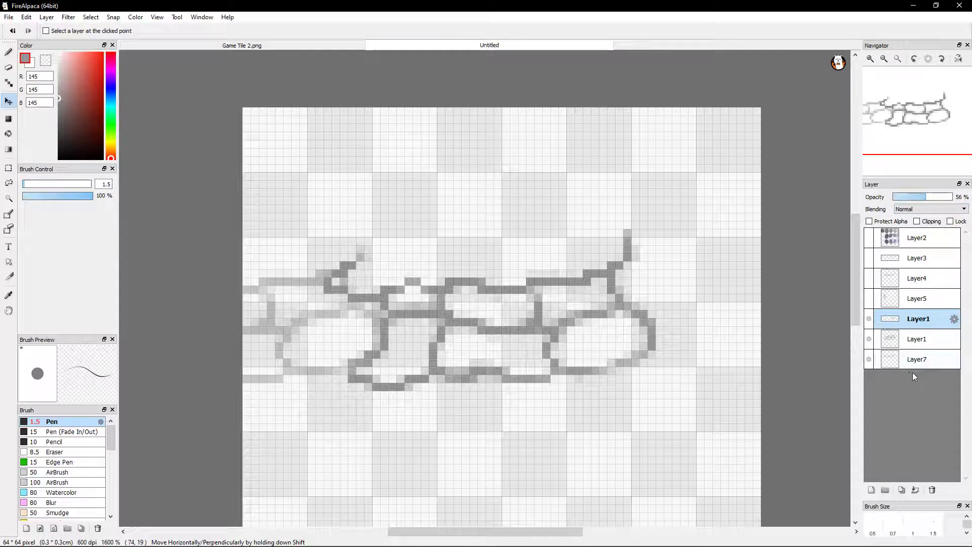
click(928, 339)
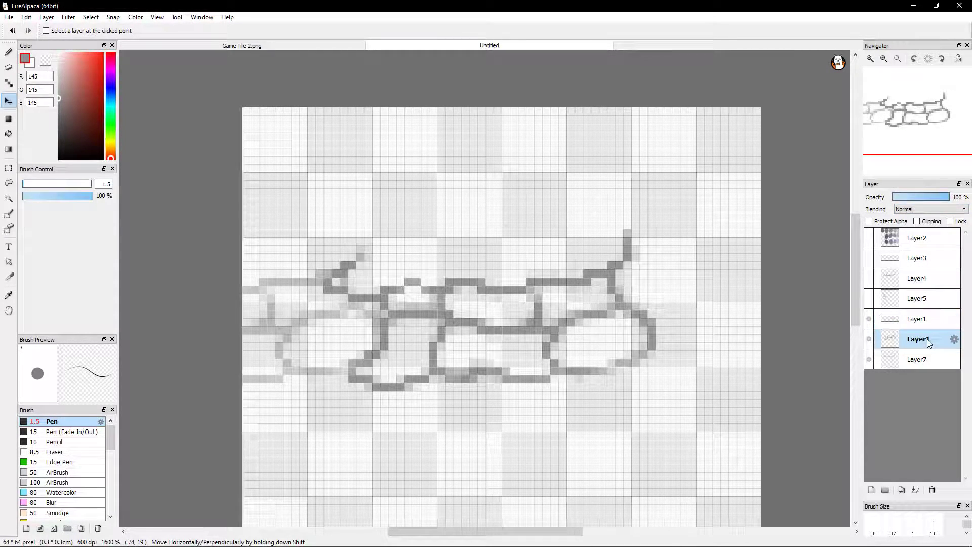
click(911, 197)
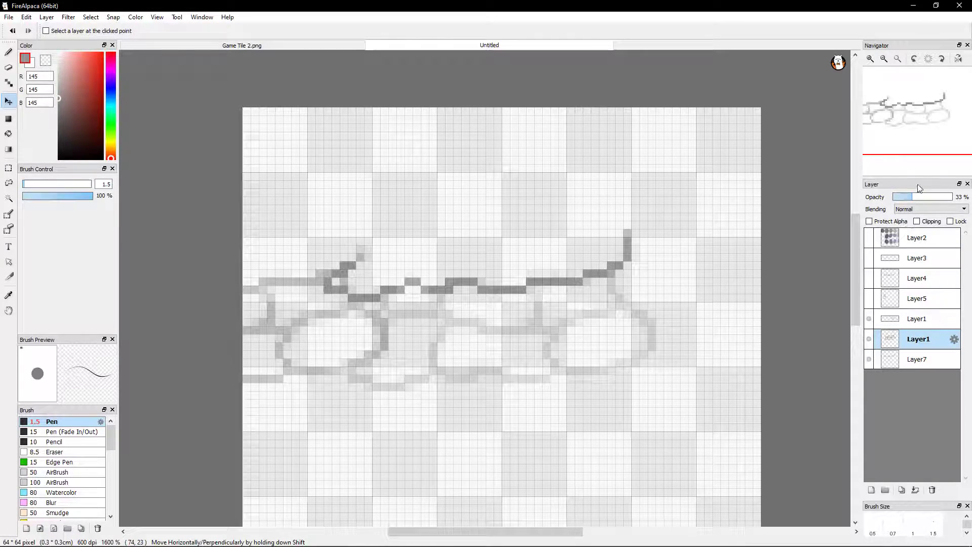
click(918, 320)
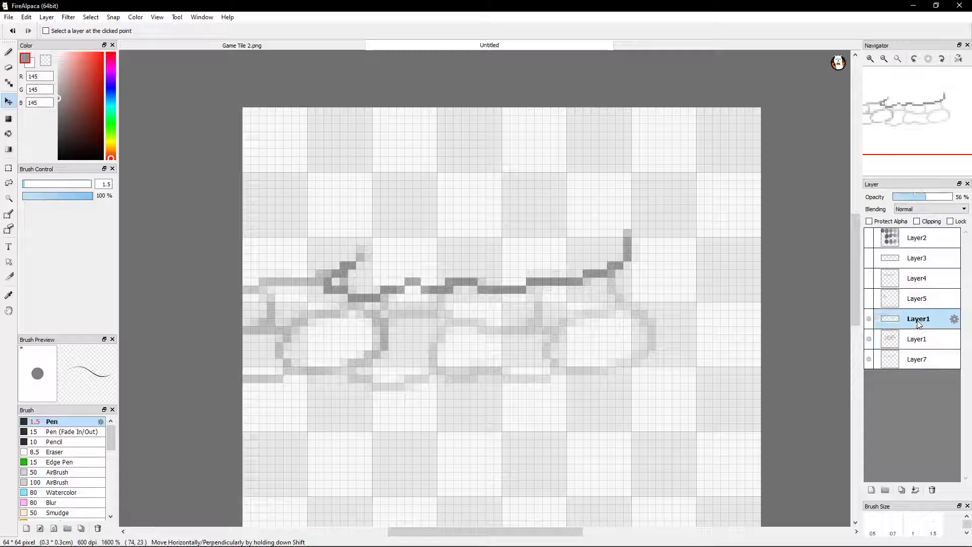
click(910, 199)
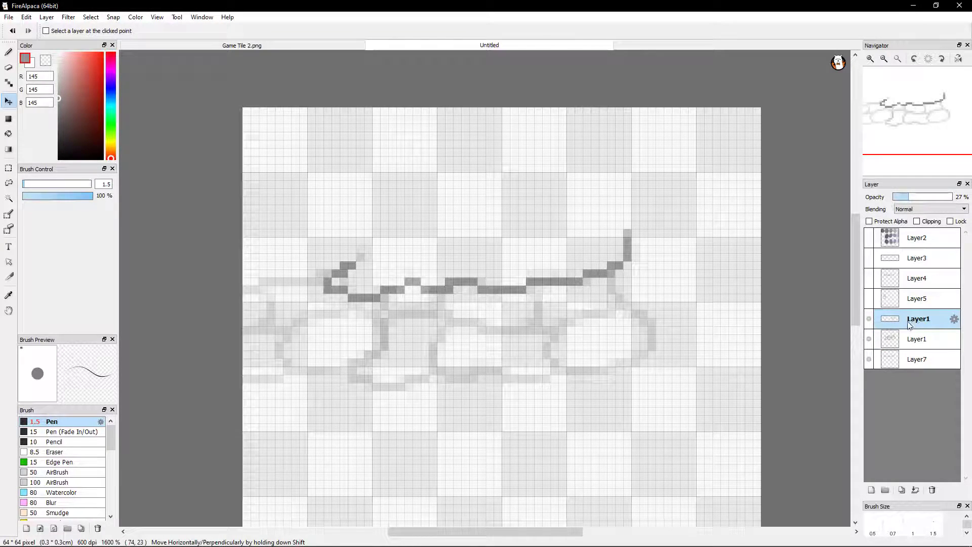
drag(927, 202, 951, 201)
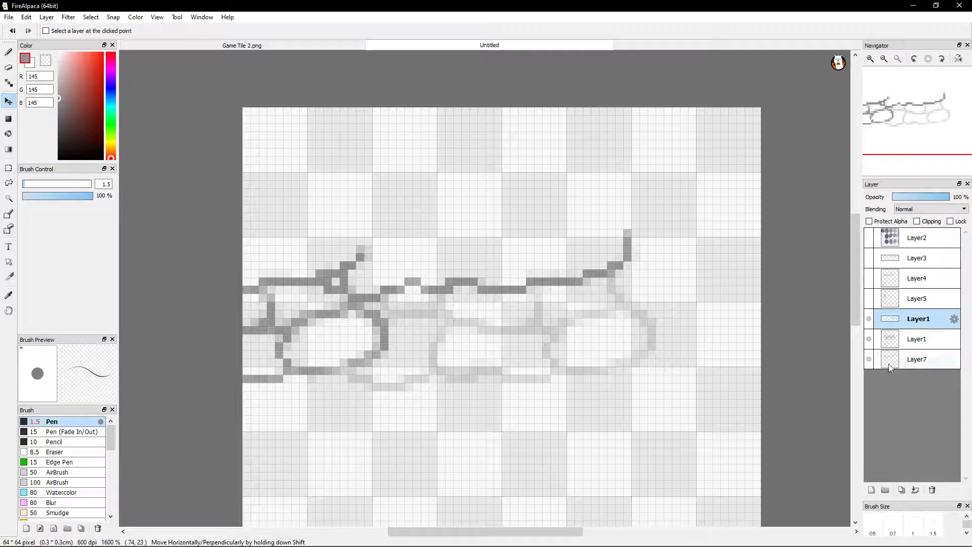
Set Layer7's opacity to 53% and hide the original Layer1
click(919, 359)
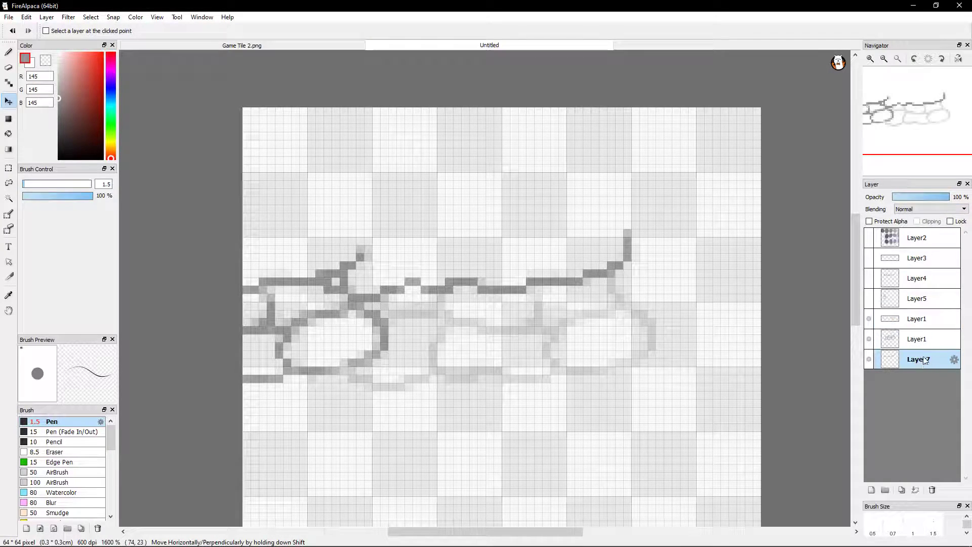
click(927, 336)
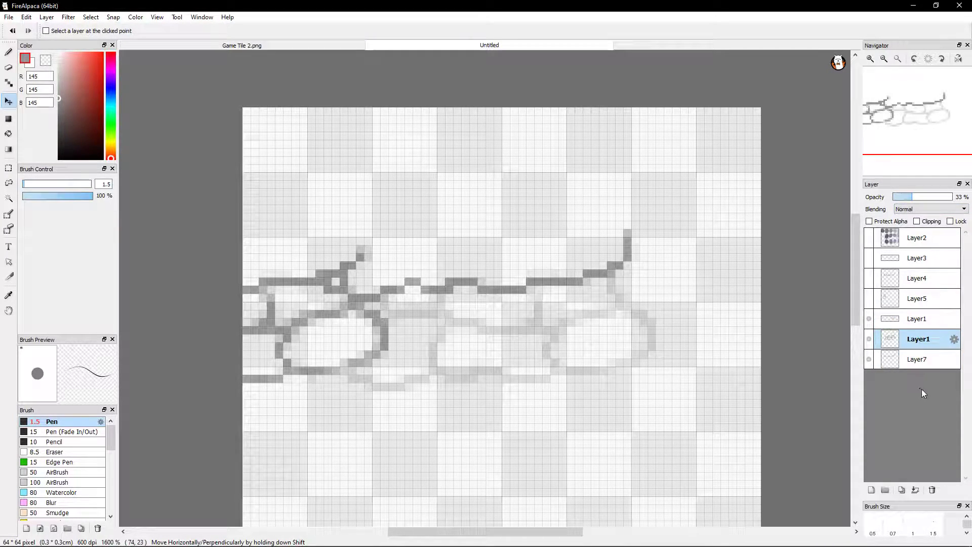
click(924, 352)
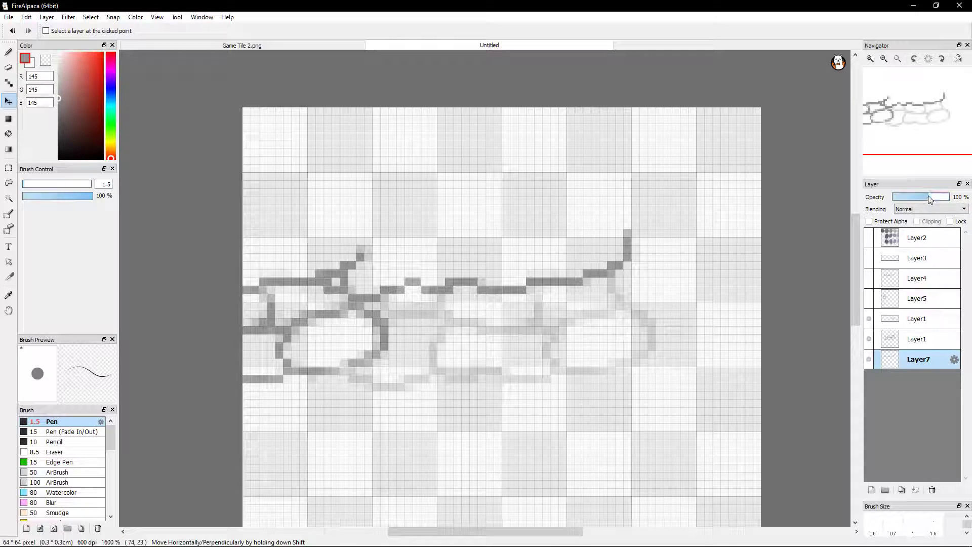
drag(917, 198, 920, 197)
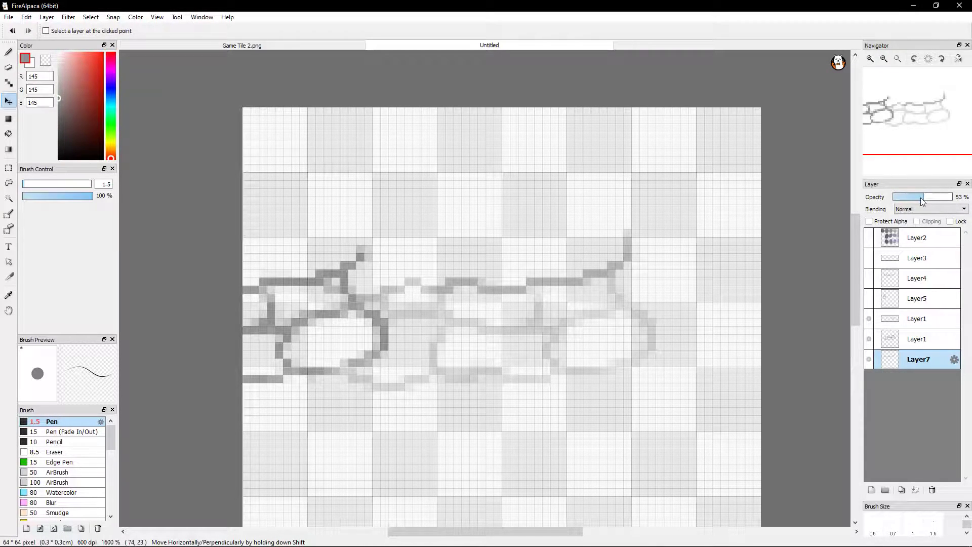
click(869, 338)
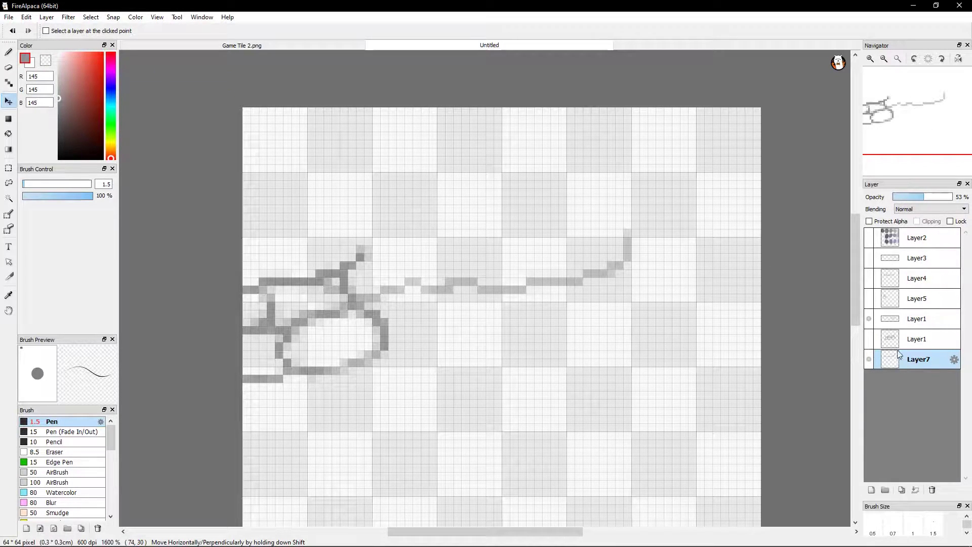
Compare the duplicated stones with the faded trace by toggling the duplicated Layer1's visibility, leaving it shown
click(869, 321)
click(868, 322)
click(869, 322)
click(868, 321)
click(868, 321)
click(869, 321)
click(869, 321)
click(869, 321)
click(869, 320)
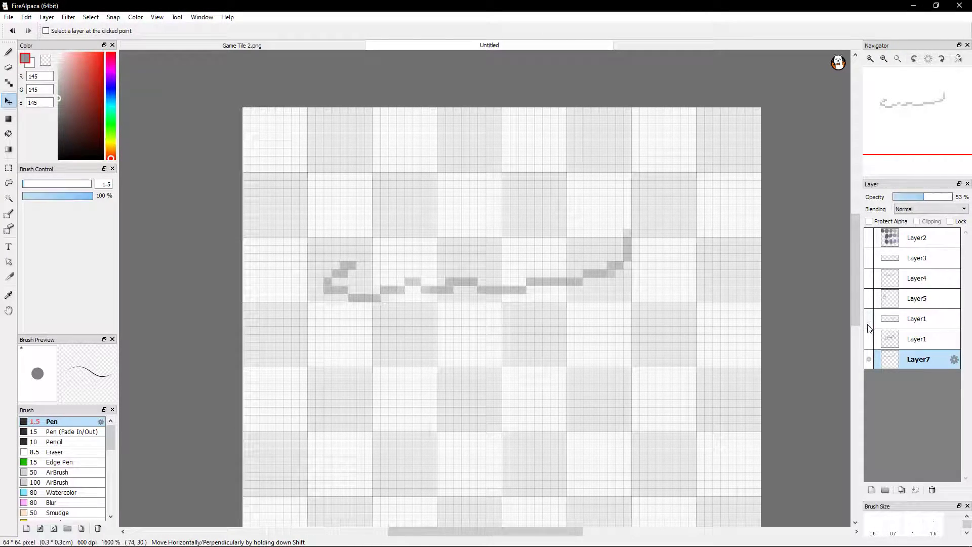
click(869, 322)
click(866, 324)
click(869, 322)
click(868, 322)
click(868, 322)
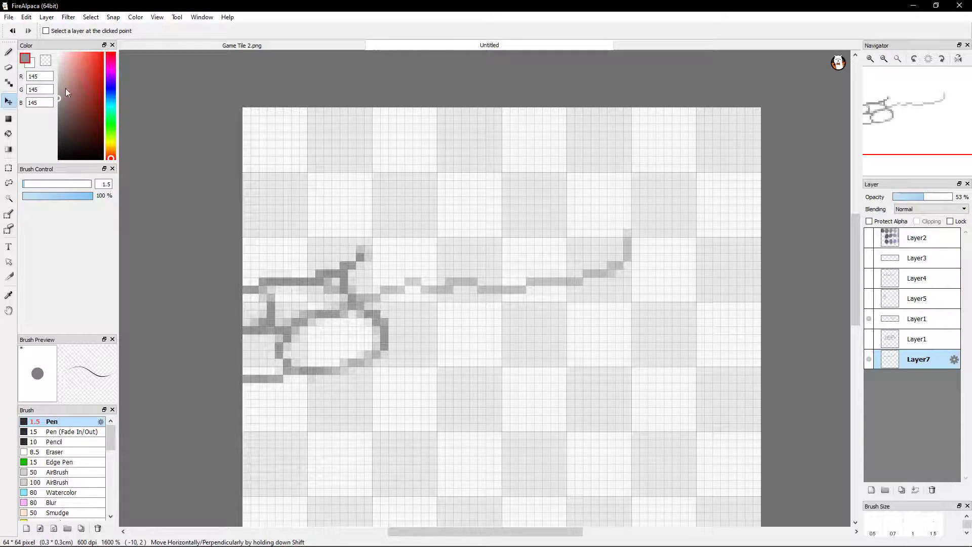
Erase the short vertical line above the oval stone on the duplicated Layer1, using a 1 px eraser
click(9, 53)
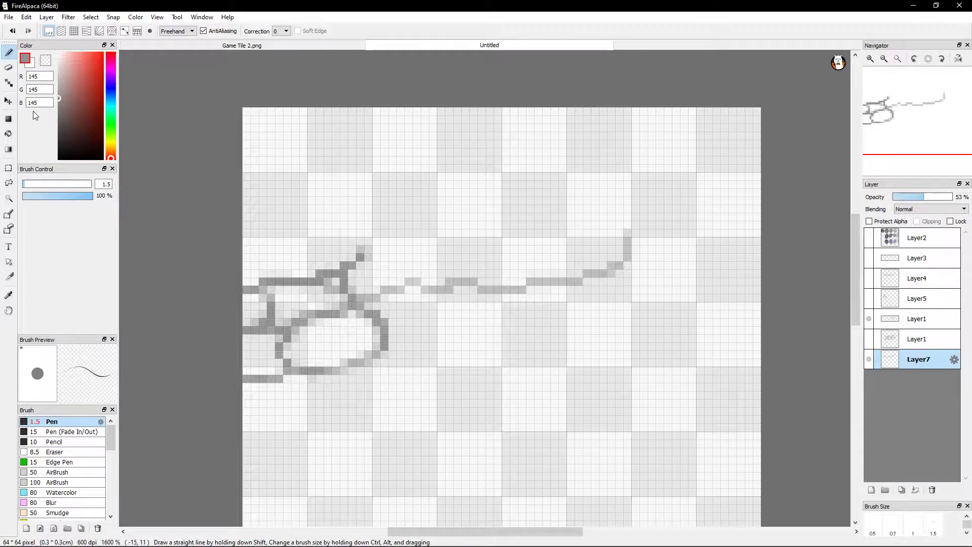
click(8, 68)
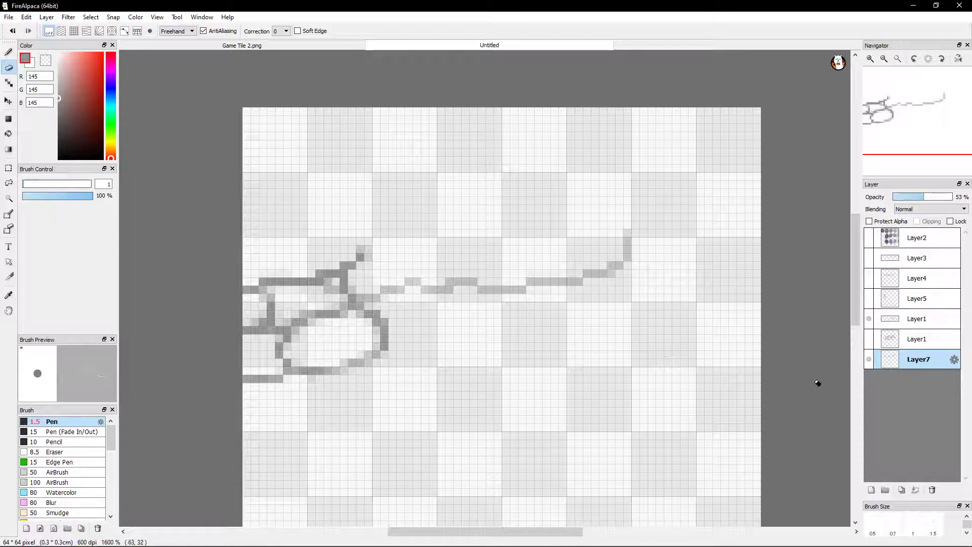
click(926, 339)
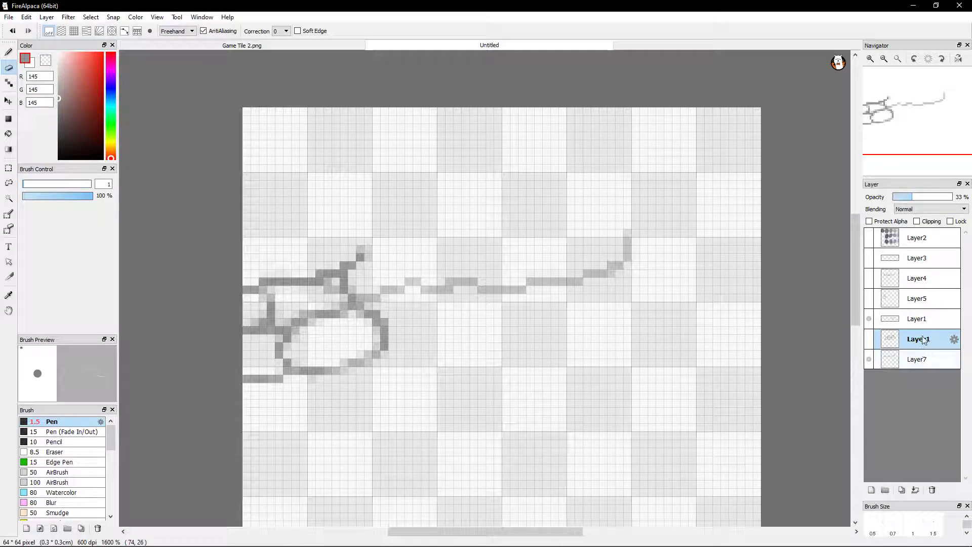
click(928, 318)
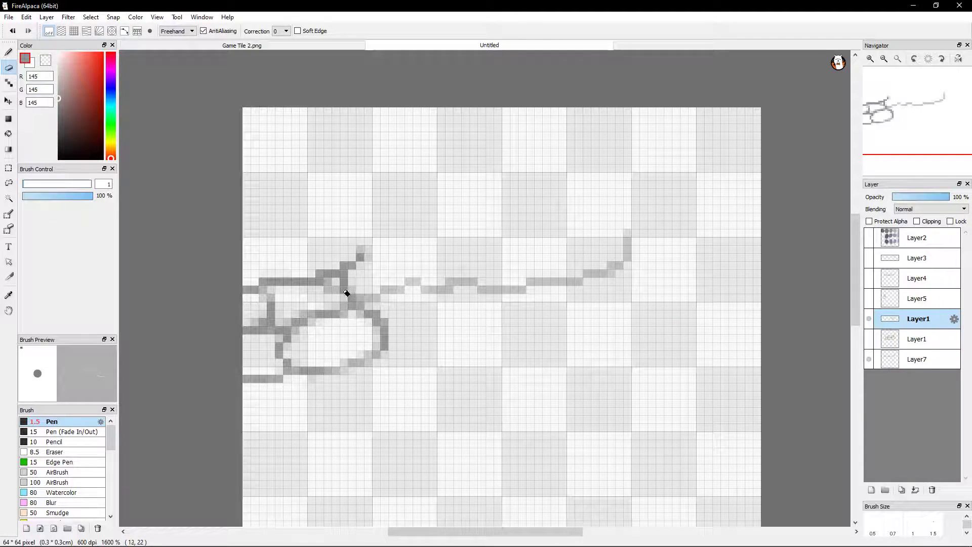
drag(344, 287, 345, 298)
Redraw the erased edge on the duplicated Layer1 with the 1.5 px Pen, following the faded trace down to the oval stone
click(9, 52)
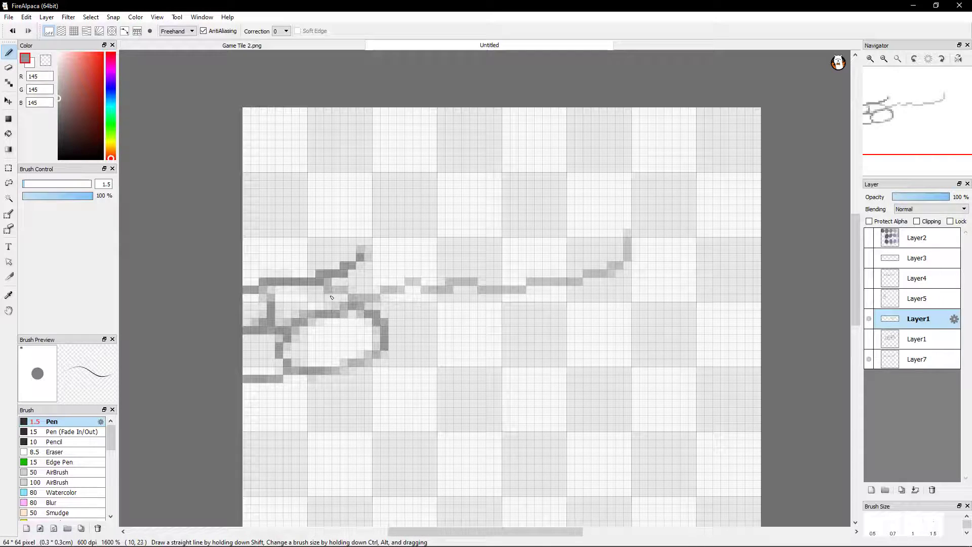
drag(326, 289, 344, 290)
drag(353, 300, 359, 300)
click(8, 67)
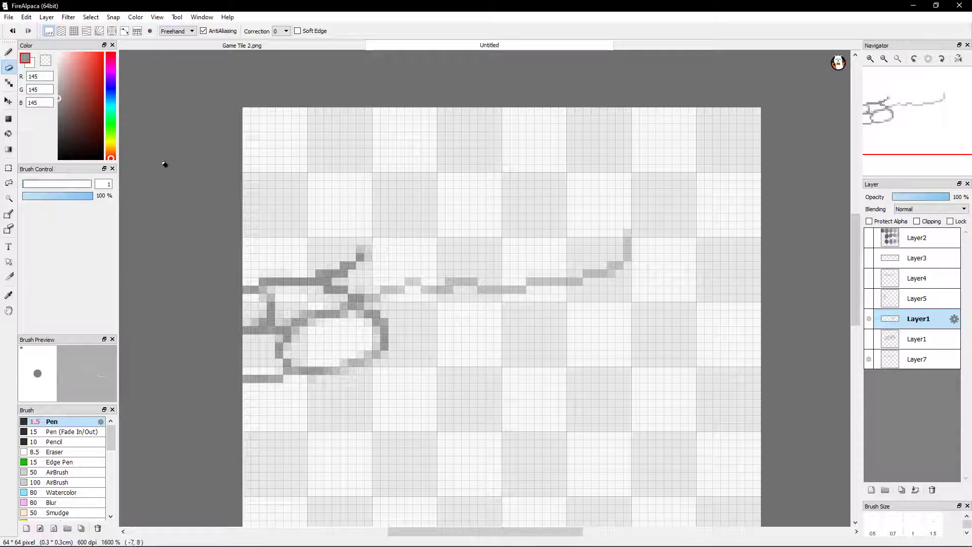
click(5, 55)
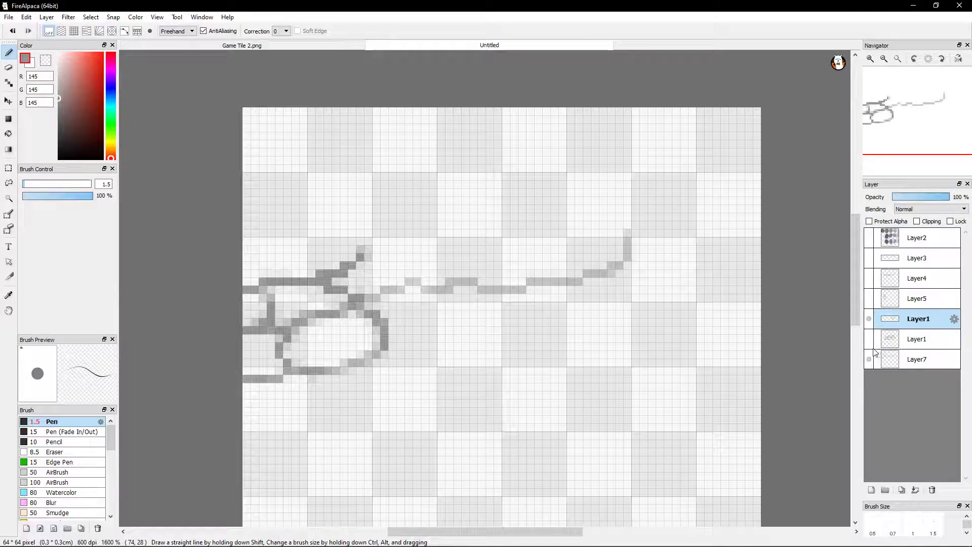
Check the redrawn edge against the trace by toggling the duplicated Layer1's visibility, leaving it shown
click(869, 325)
click(869, 325)
click(869, 324)
click(869, 324)
click(869, 325)
click(869, 324)
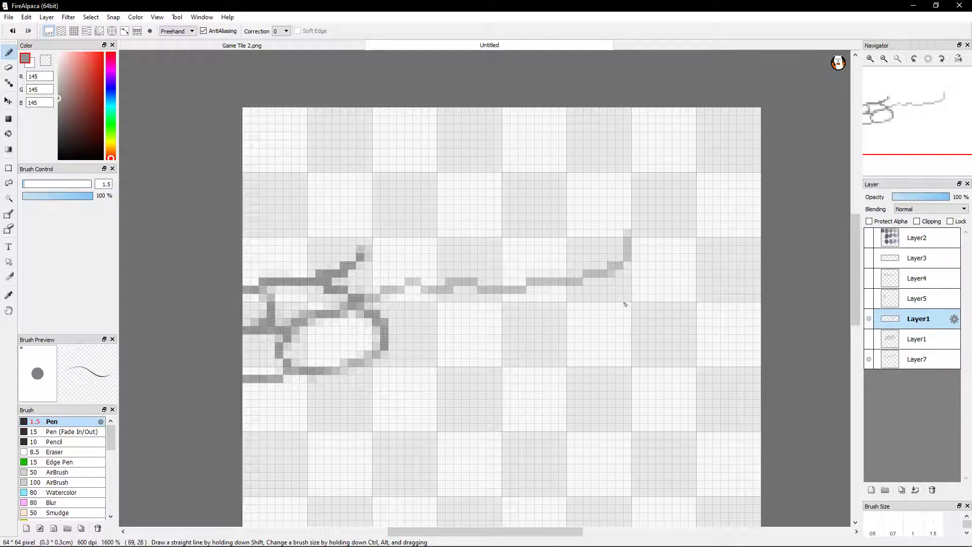
click(8, 67)
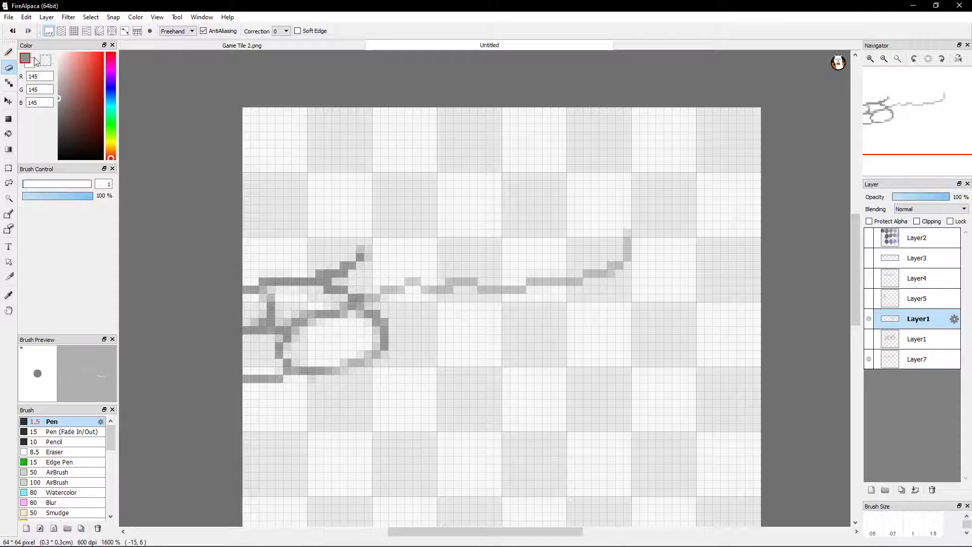
mouse_move(35, 51)
mouse_down()
mouse_move(55, 51)
mouse_move(38, 48)
mouse_up()
click(8, 54)
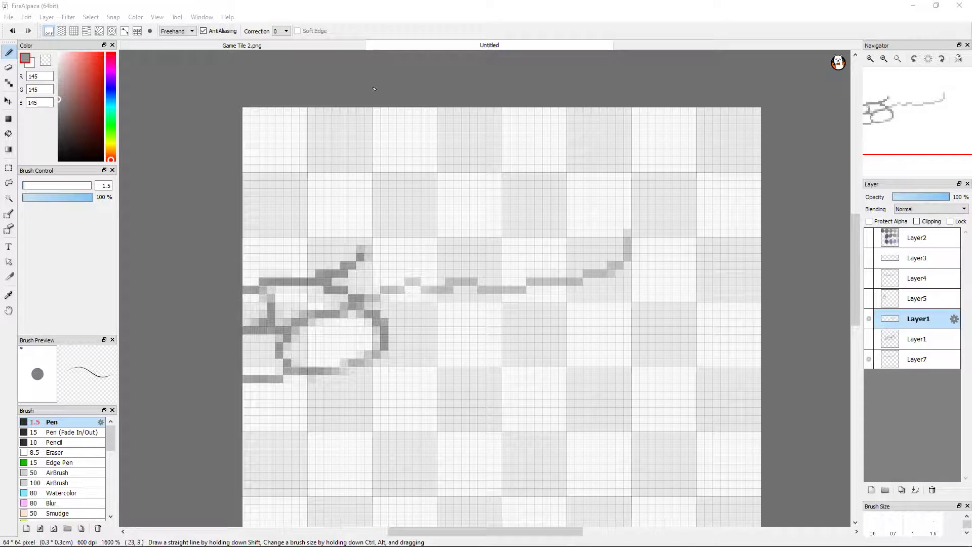
Switch to the GameMaker project Trial Game 1, close it, and return to the untitled tile drawing in FireAlpaca
click(557, 4)
click(912, 6)
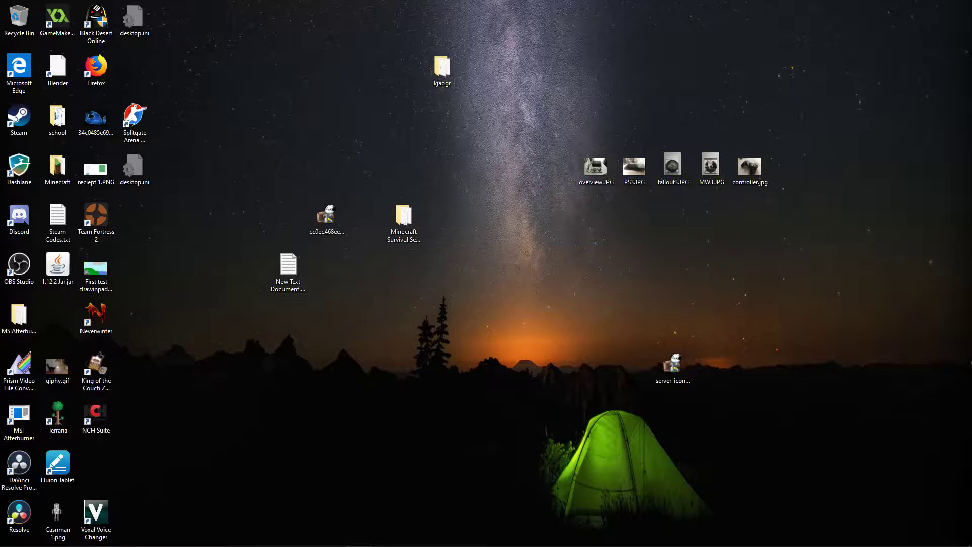
click(242, 391)
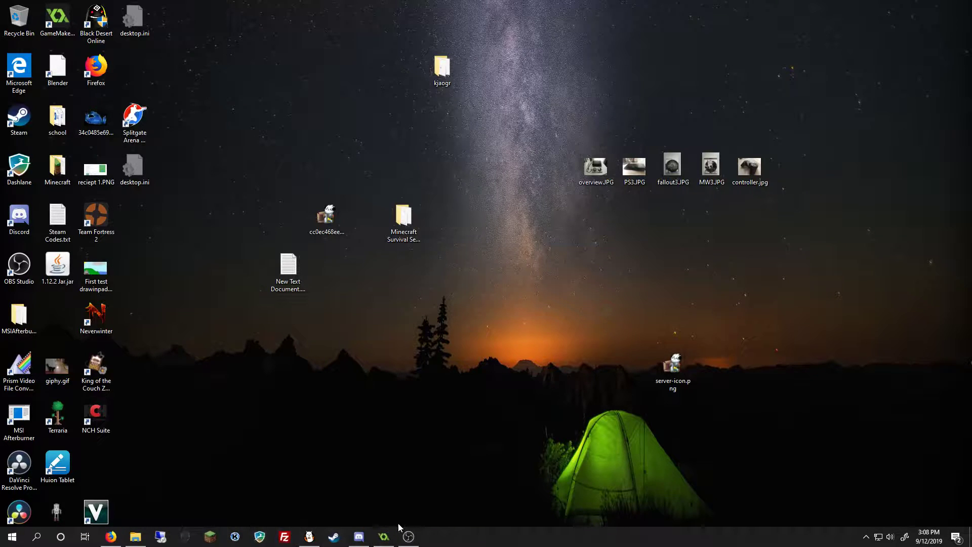
click(387, 543)
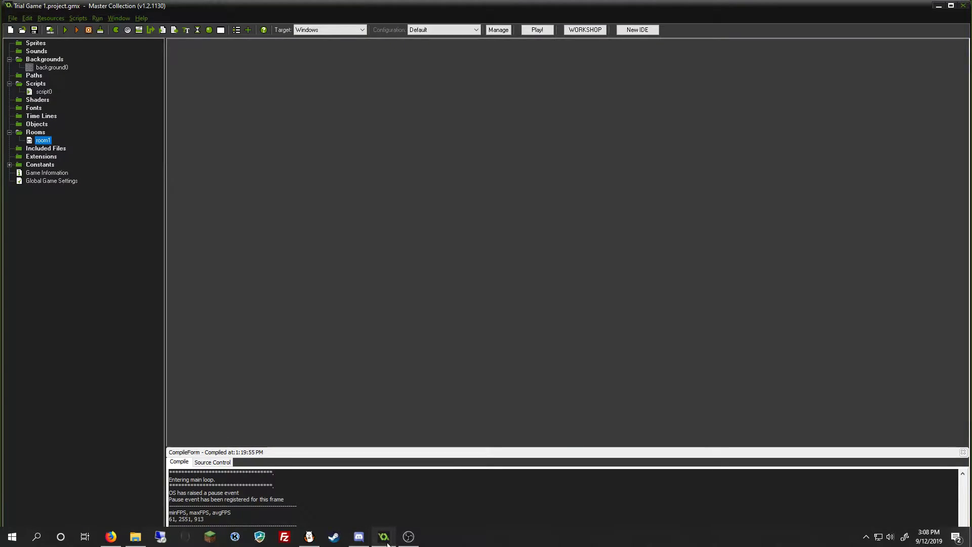
click(962, 5)
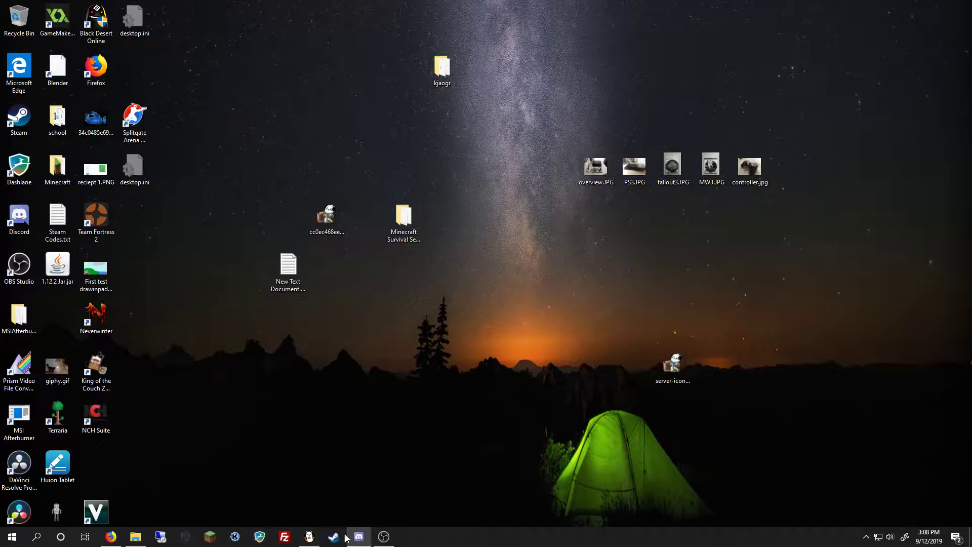
click(310, 538)
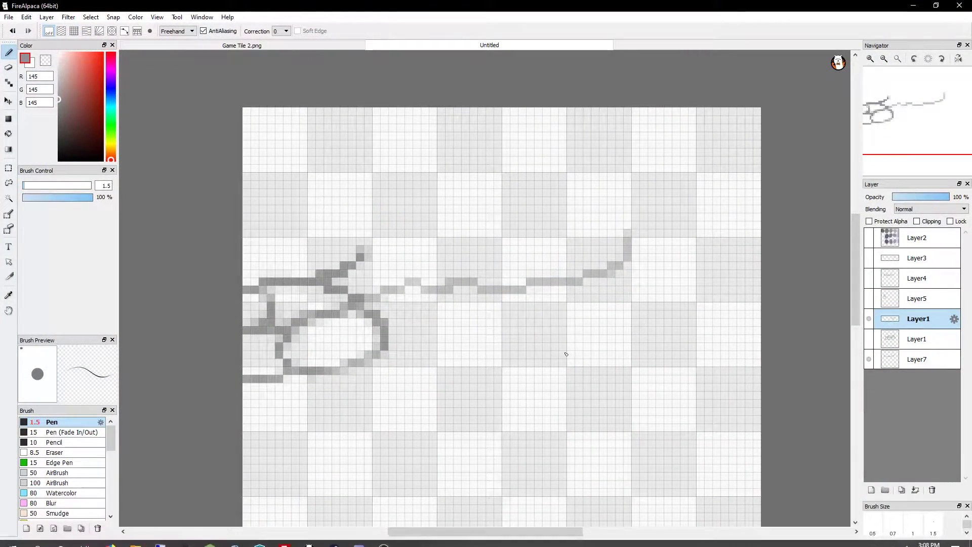
mouse_move(559, 529)
mouse_down()
mouse_move(502, 521)
mouse_move(555, 521)
mouse_up()
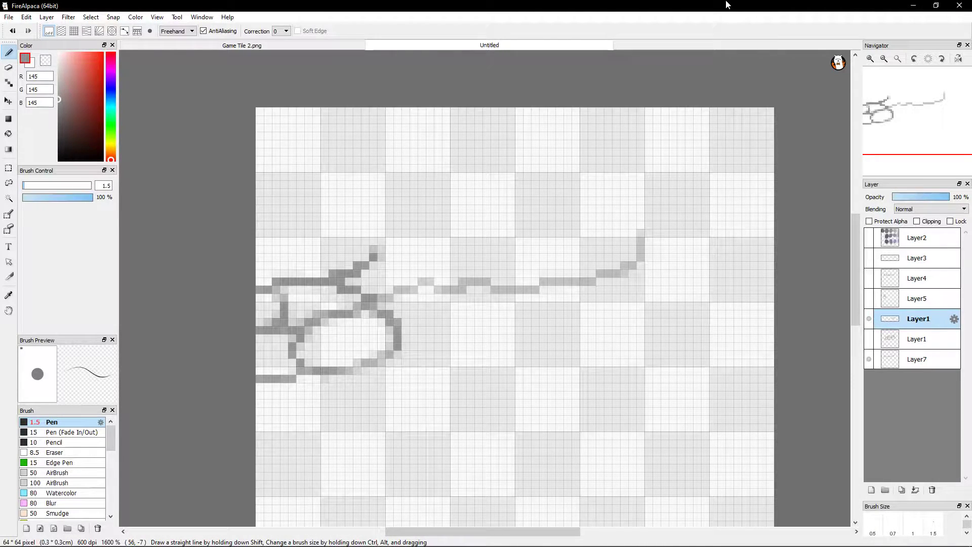
click(356, 545)
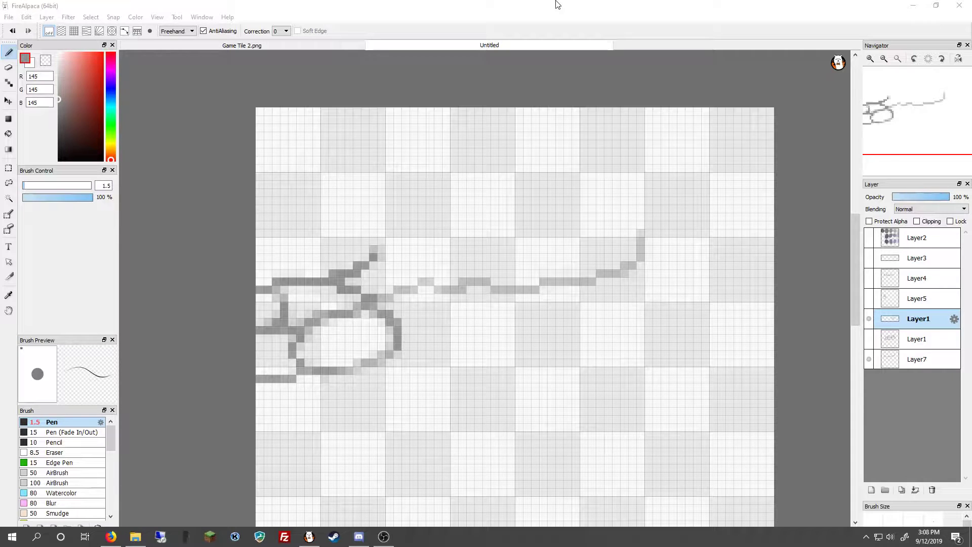
click(593, 5)
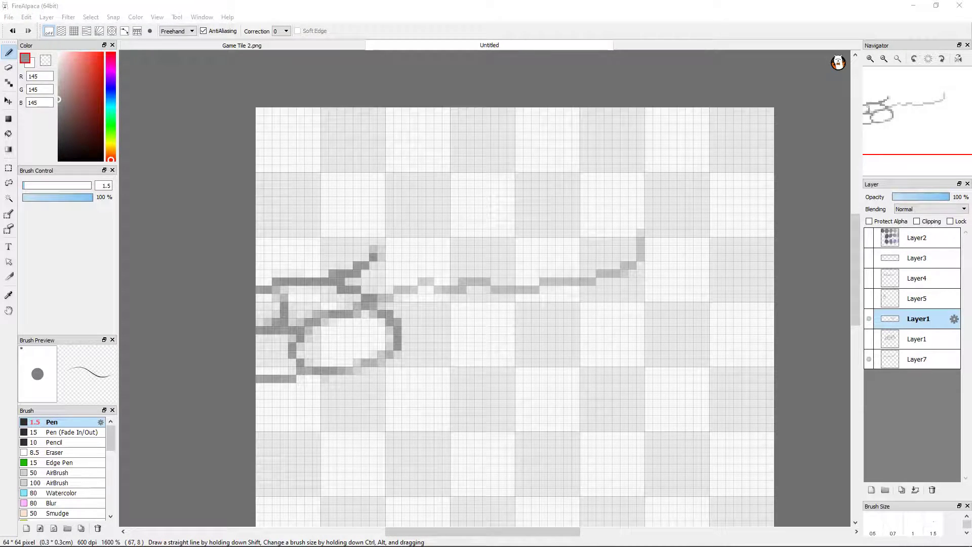
Compare the original Layer1 stones with the traced edge by toggling that layer's visibility, leaving it hidden
click(883, 340)
click(869, 339)
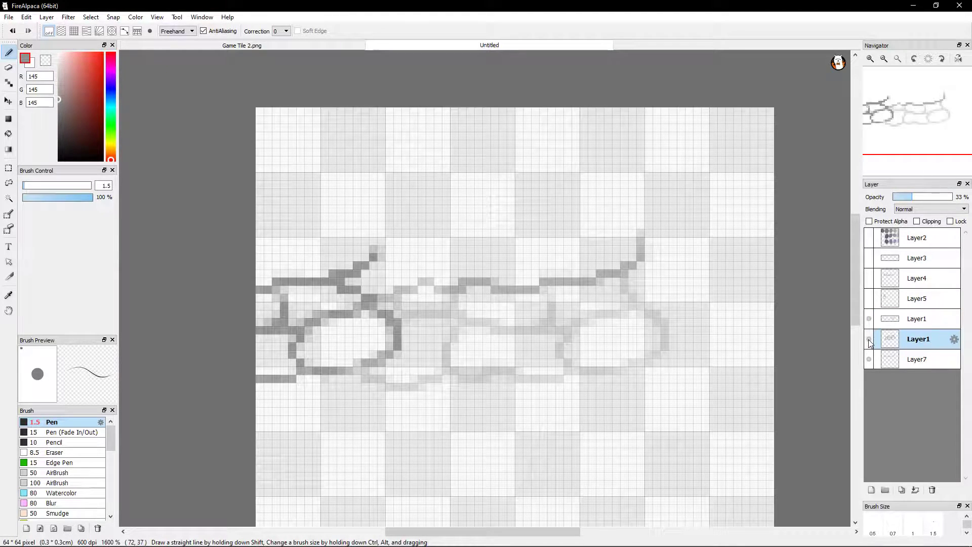
click(869, 343)
click(869, 343)
click(869, 343)
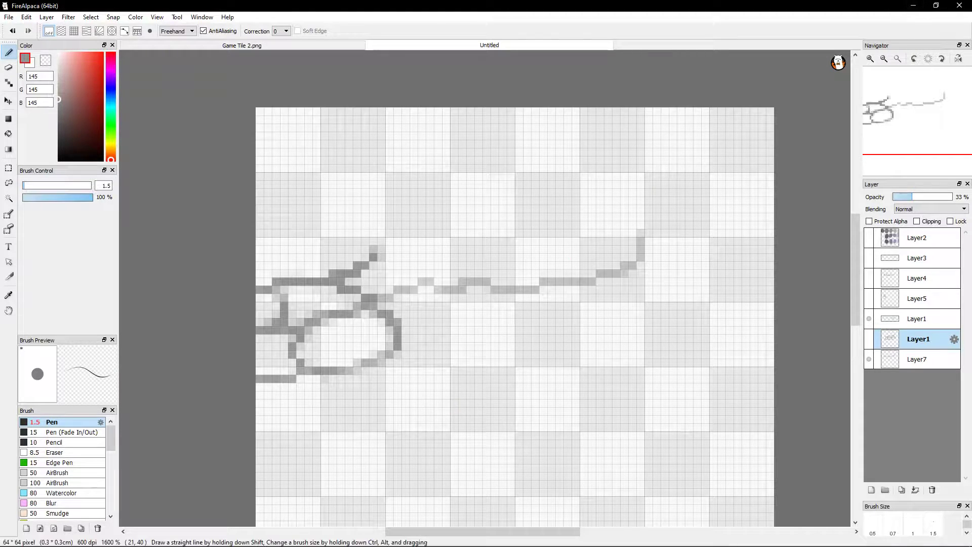
mouse_move(385, 545)
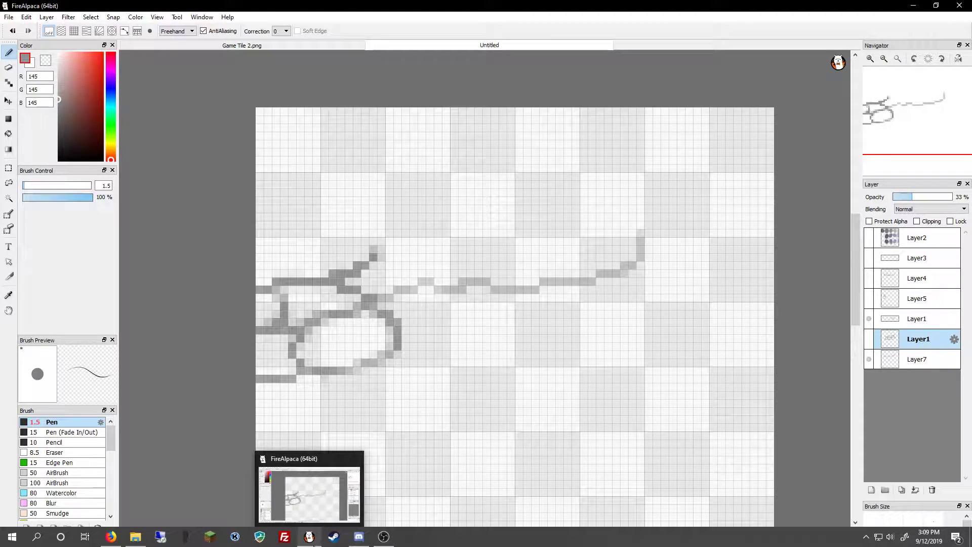
click(108, 540)
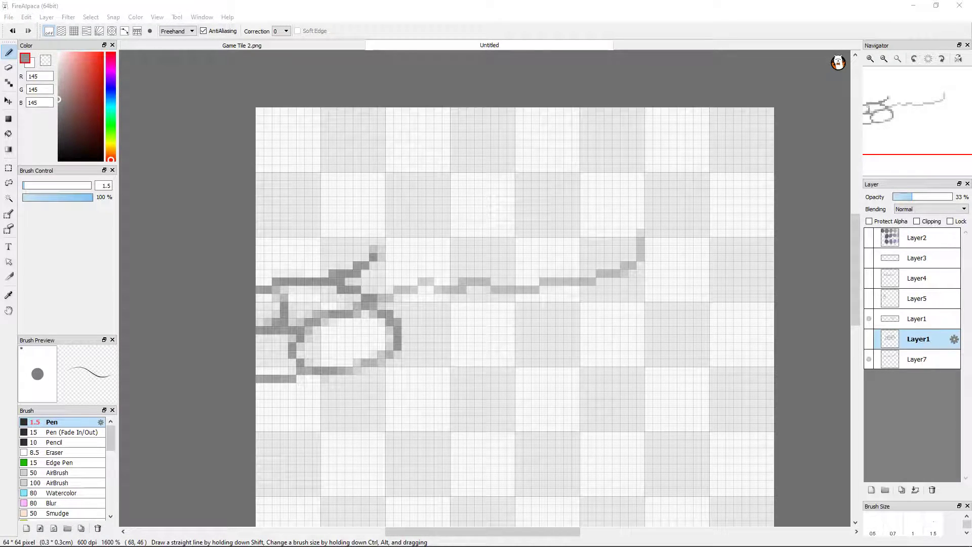
key(alt+Tab)
Make Layer7 the active layer, dismissing its Layer Property dialog without changes
double_click(917, 358)
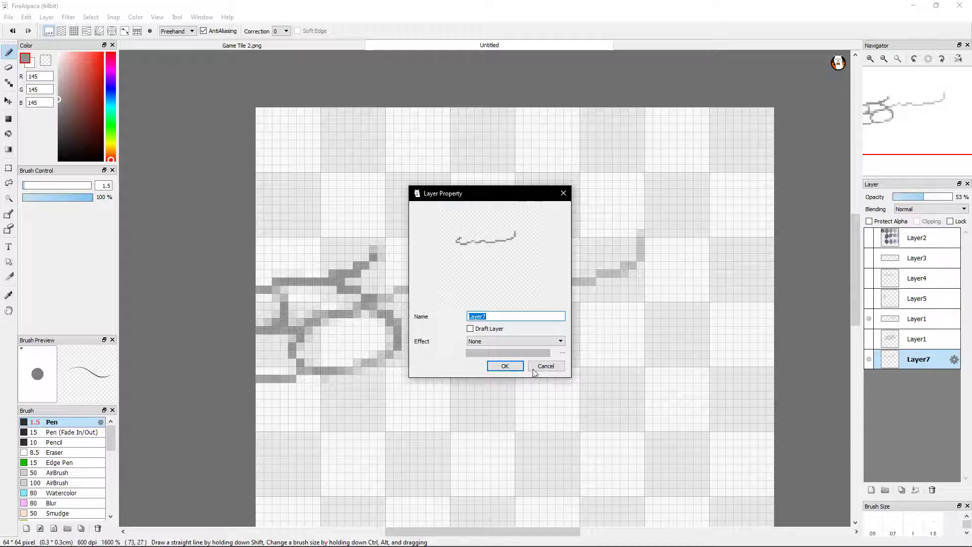
click(550, 367)
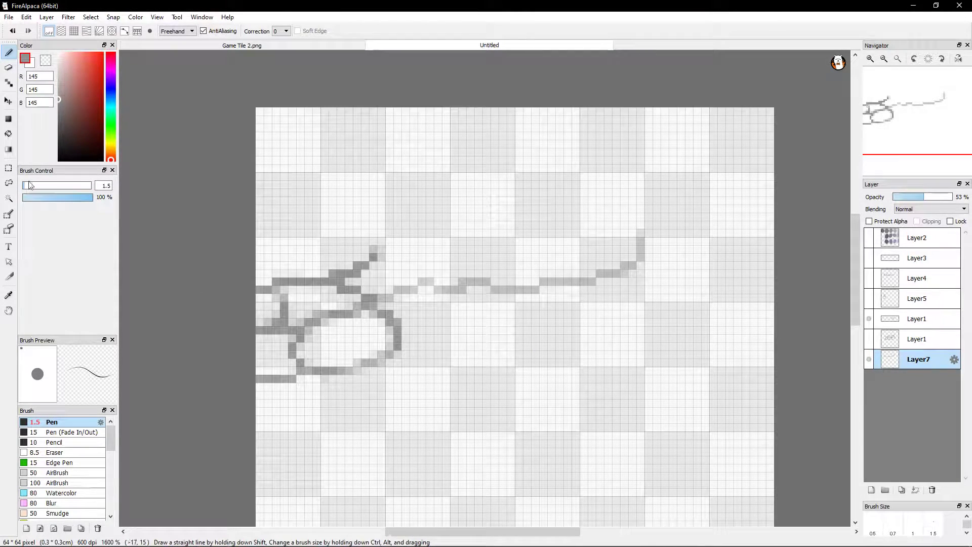
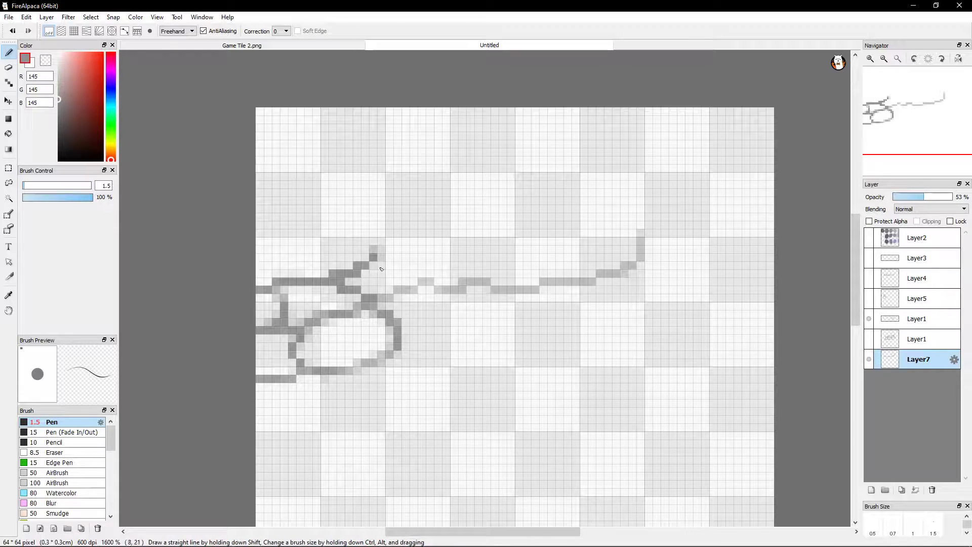
Make the lower Layer1 active and compare layers by toggling their visibility, leaving both Layer1 layers shown and Layer7 hidden
click(891, 339)
click(870, 343)
click(869, 343)
click(869, 342)
click(868, 342)
click(869, 343)
click(869, 360)
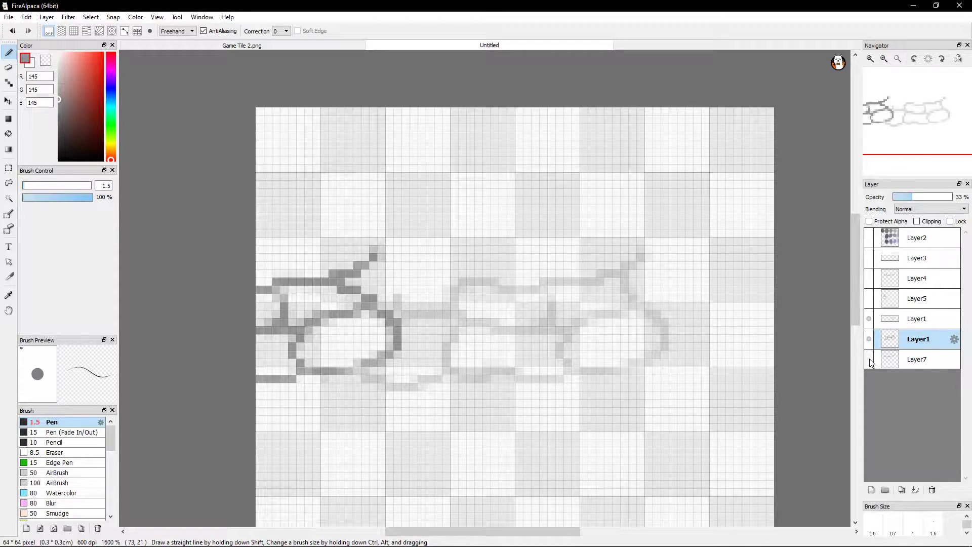
click(868, 319)
click(869, 319)
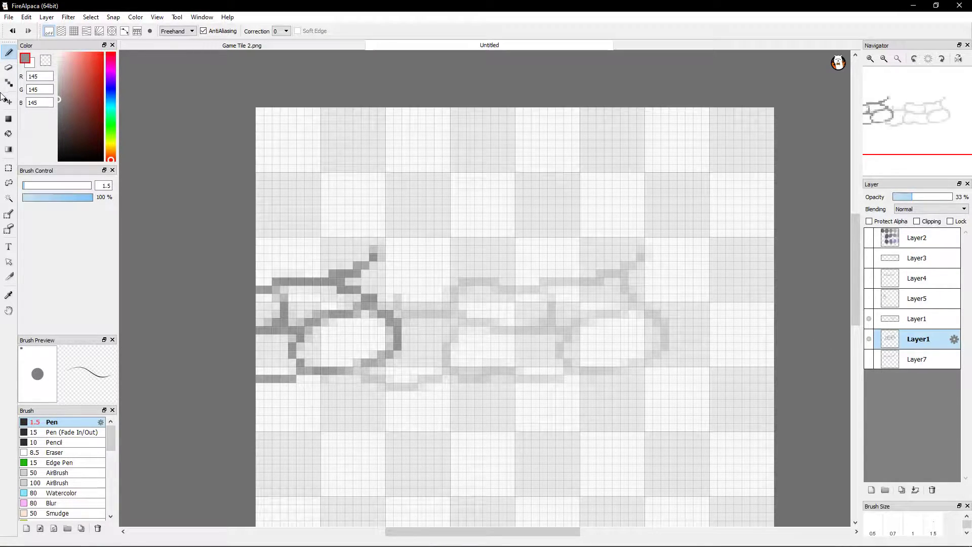
Show Layer7, make the upper Layer1 active, and compare its stones with the layers below by toggling its visibility, leaving it shown
click(9, 67)
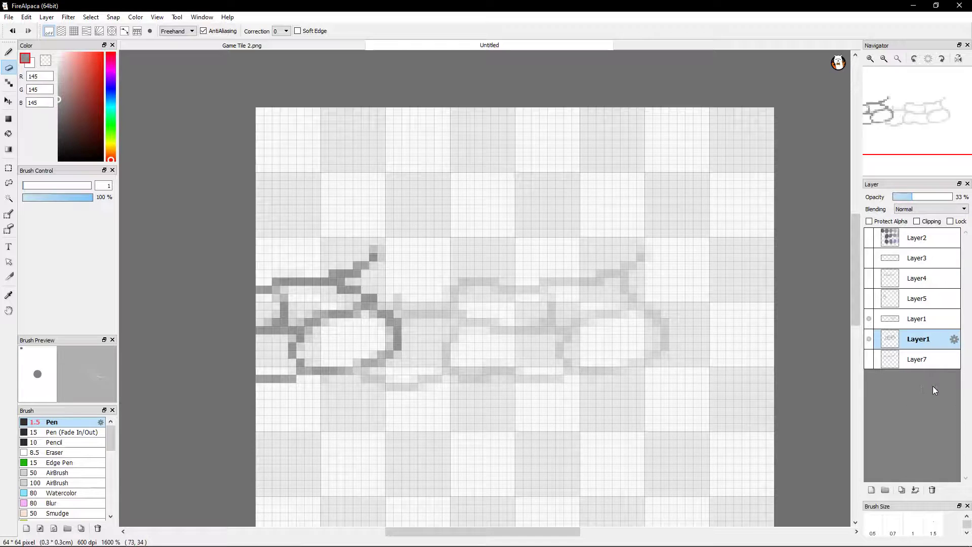
click(869, 360)
click(870, 362)
click(871, 363)
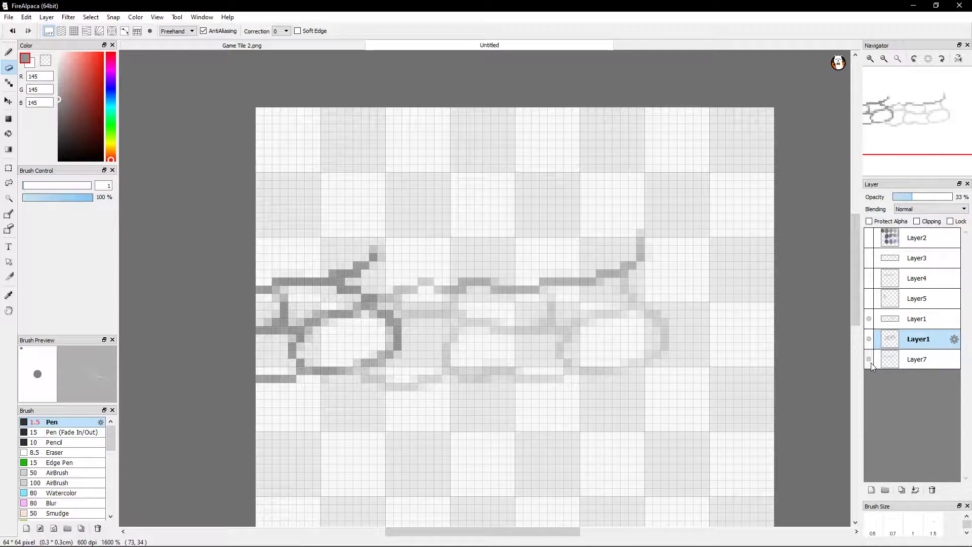
click(890, 323)
click(871, 325)
click(871, 326)
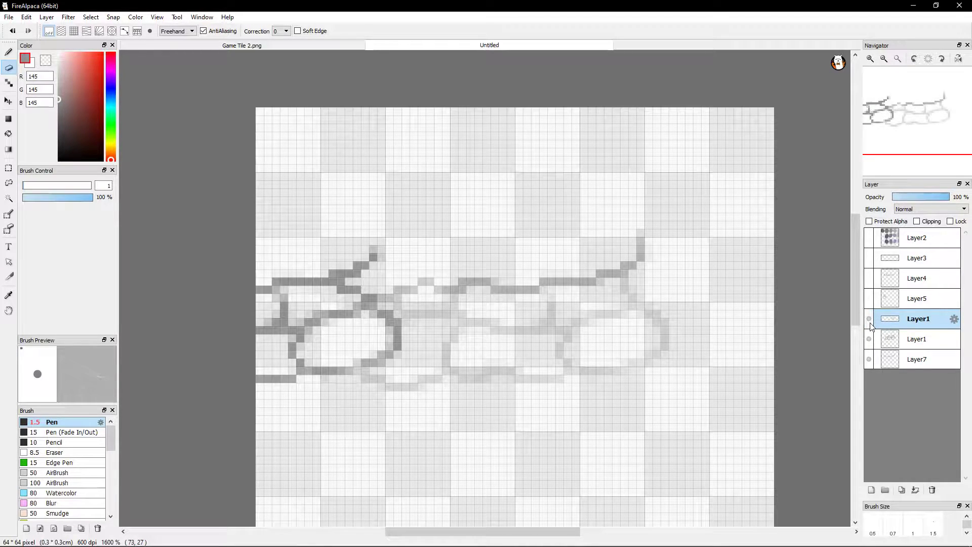
click(869, 326)
click(870, 326)
click(869, 327)
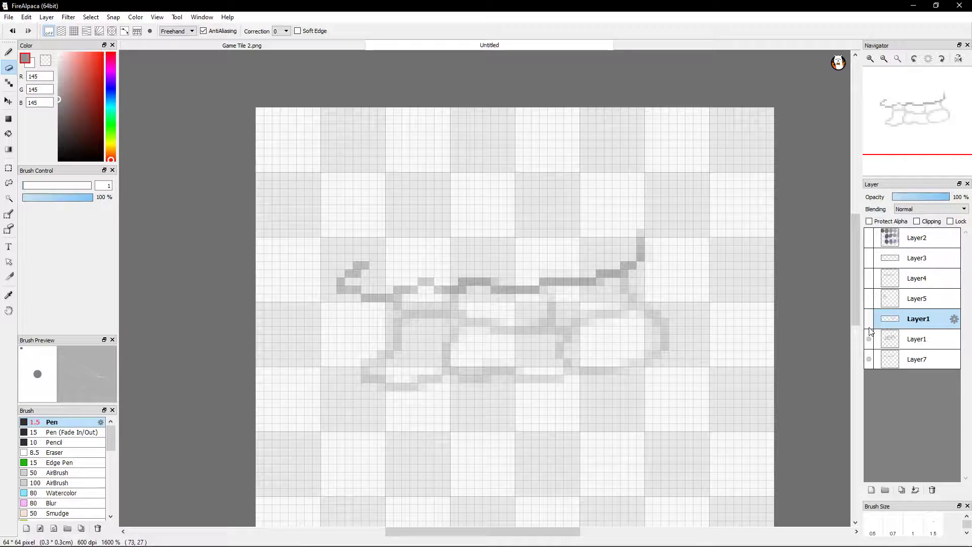
click(869, 327)
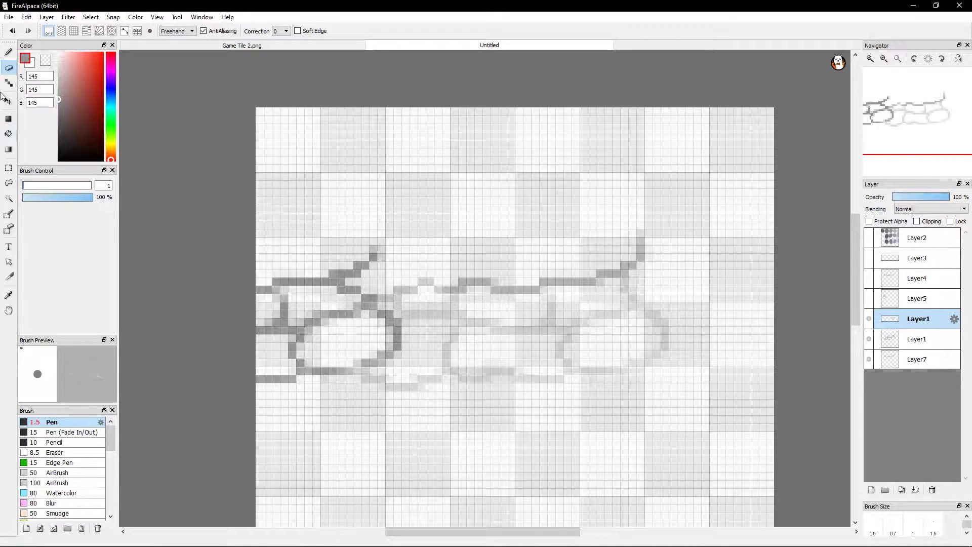
Check the lower Layer1 and Layer7 lines by toggling each layer's visibility, leaving both shown and Layer7 active
click(8, 52)
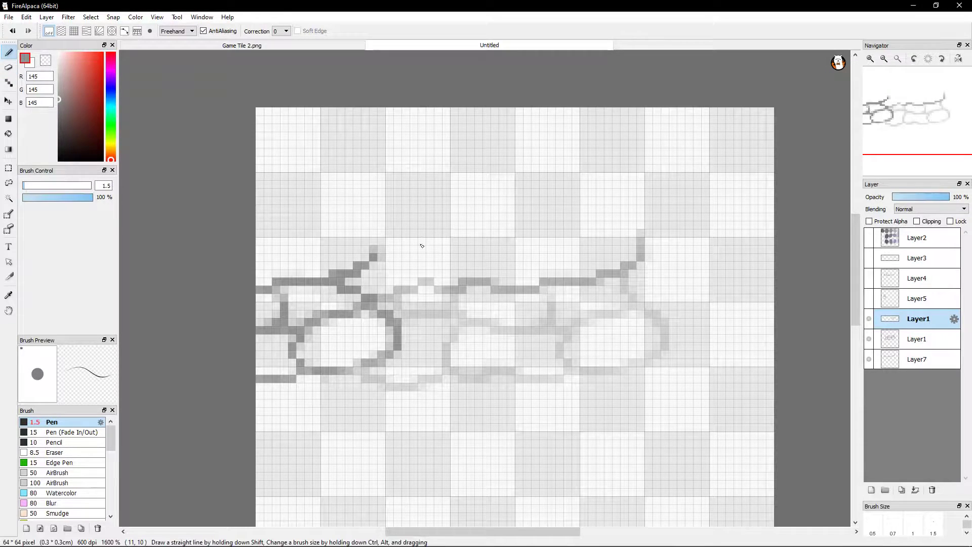
click(869, 339)
click(869, 338)
click(869, 359)
click(869, 360)
click(869, 359)
click(869, 360)
click(890, 353)
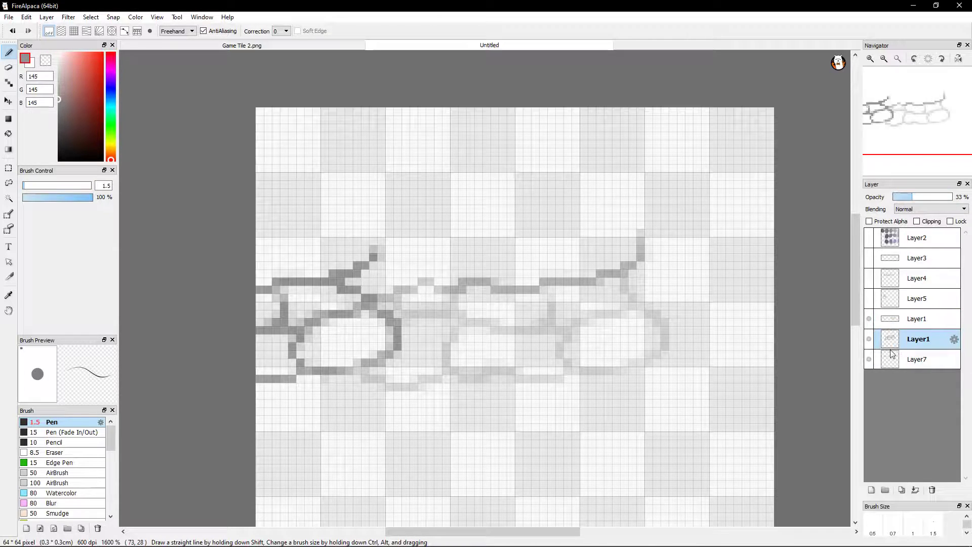
click(870, 346)
click(870, 345)
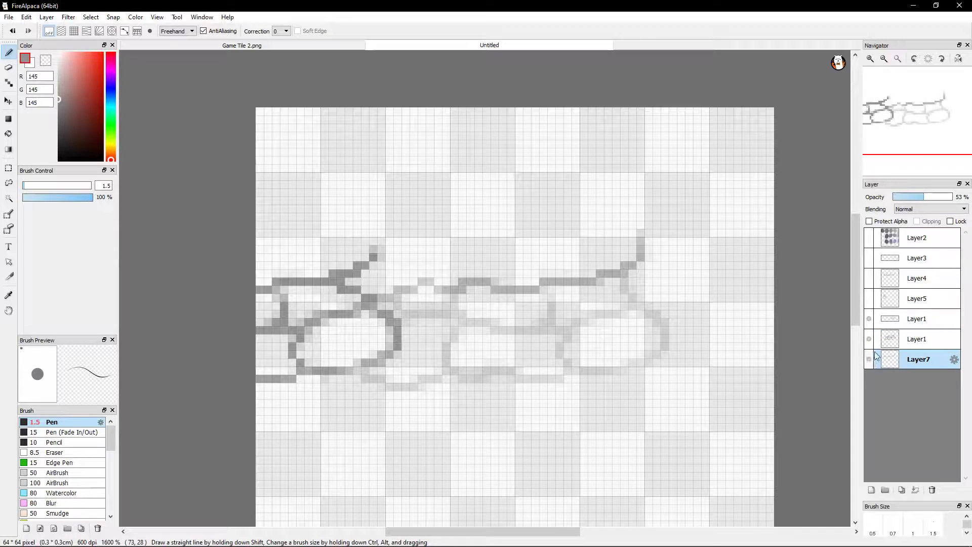
Set the upper Layer1's opacity to 48% and raise Layer7 and the lower Layer1 to 100%
click(904, 318)
drag(945, 197, 919, 197)
click(906, 358)
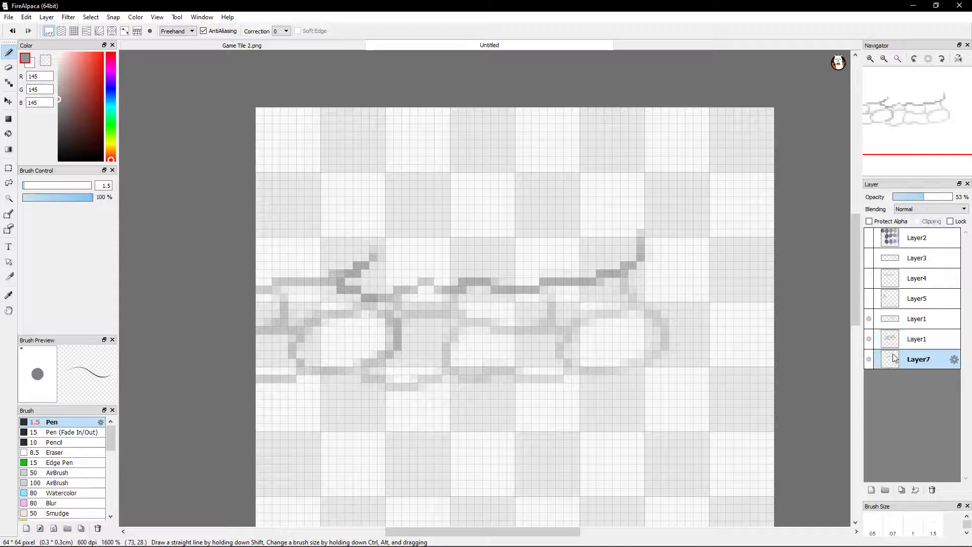
drag(928, 197, 954, 197)
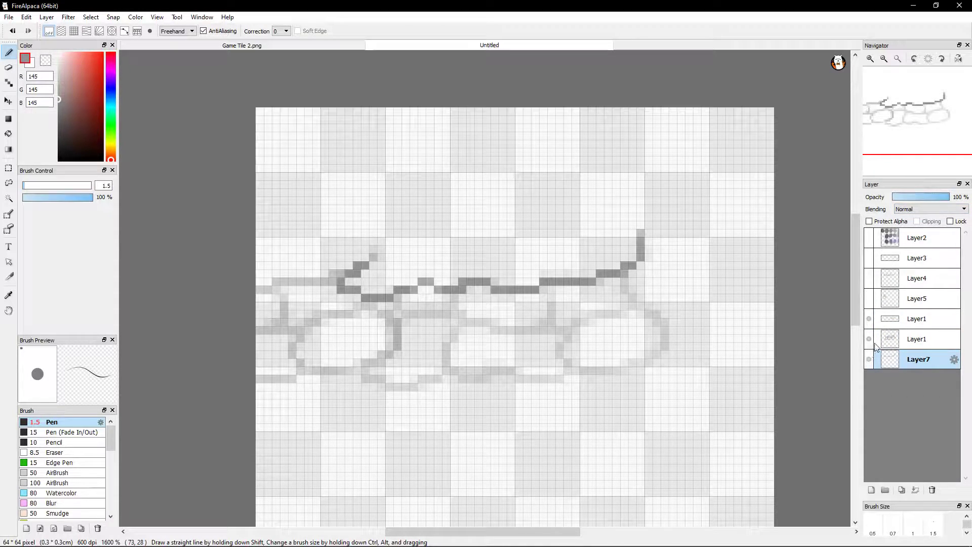
click(892, 340)
drag(927, 197, 965, 202)
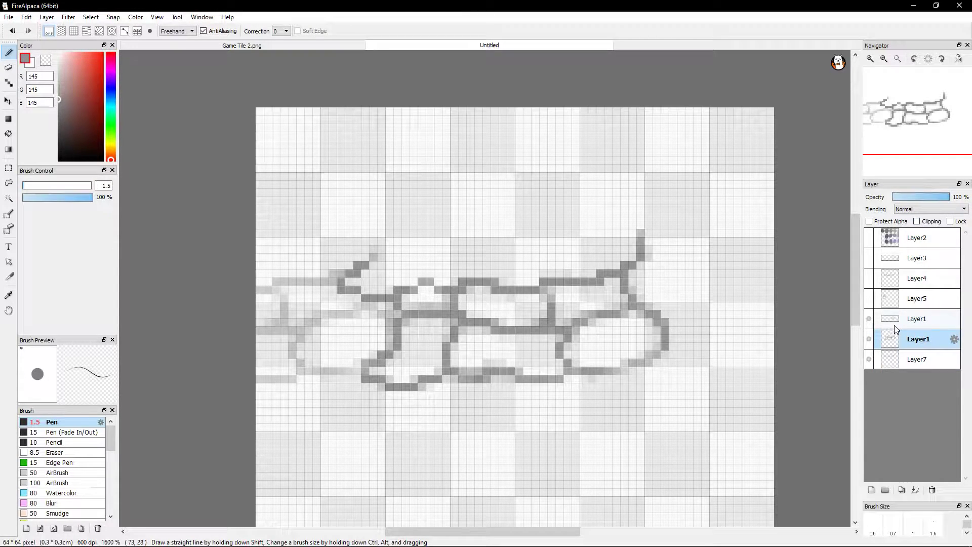
Make the upper Layer1 active again and set its opacity to 100%
click(918, 318)
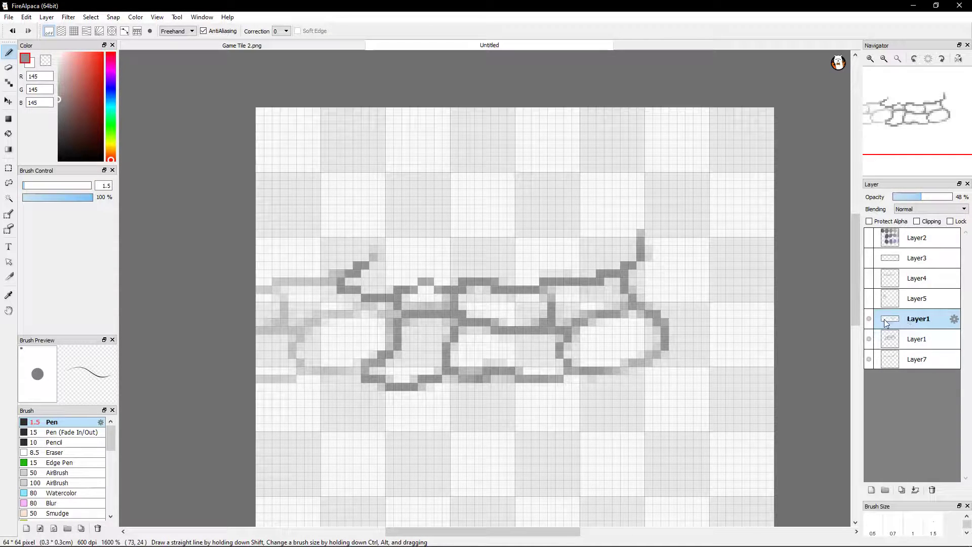
click(870, 340)
click(870, 341)
drag(924, 198, 954, 198)
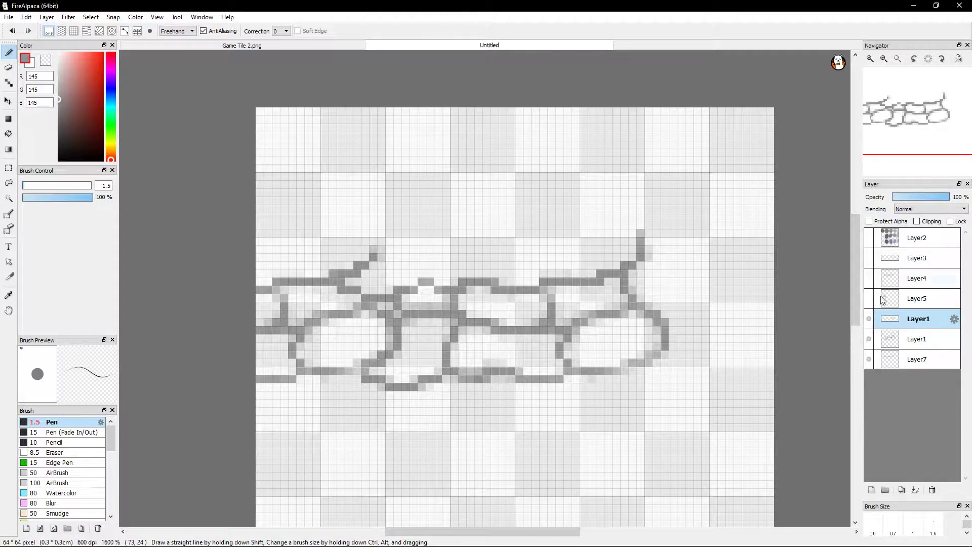
Hide the lower Layer1 and Layer7, and erase the oval stone's upper-right outline and stray pixels on the upper Layer1
click(869, 339)
click(870, 359)
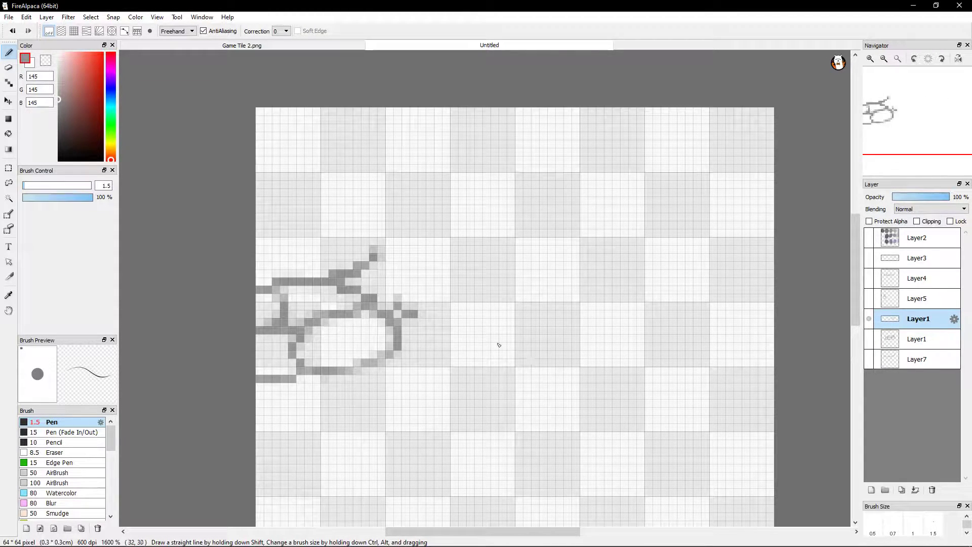
click(9, 69)
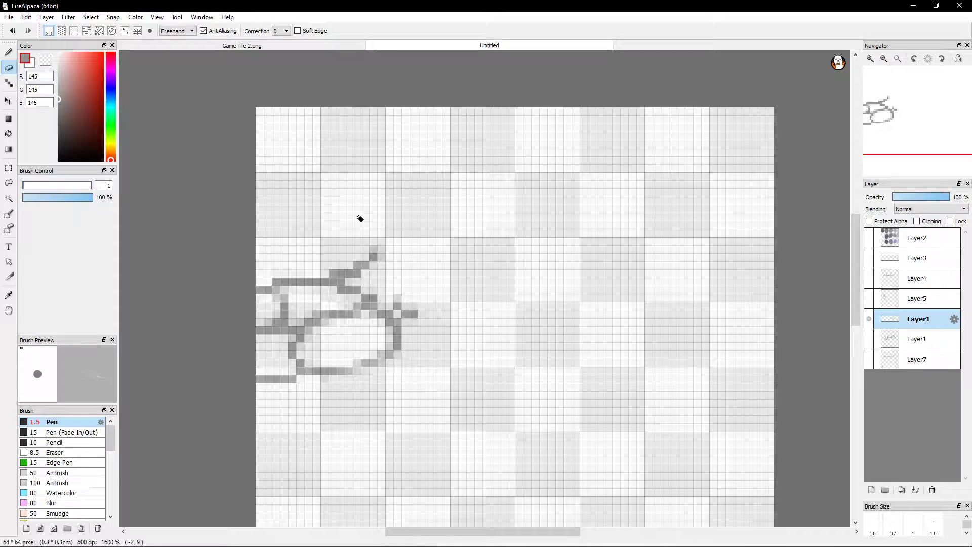
mouse_move(397, 321)
mouse_down()
mouse_move(386, 320)
mouse_move(393, 326)
mouse_up()
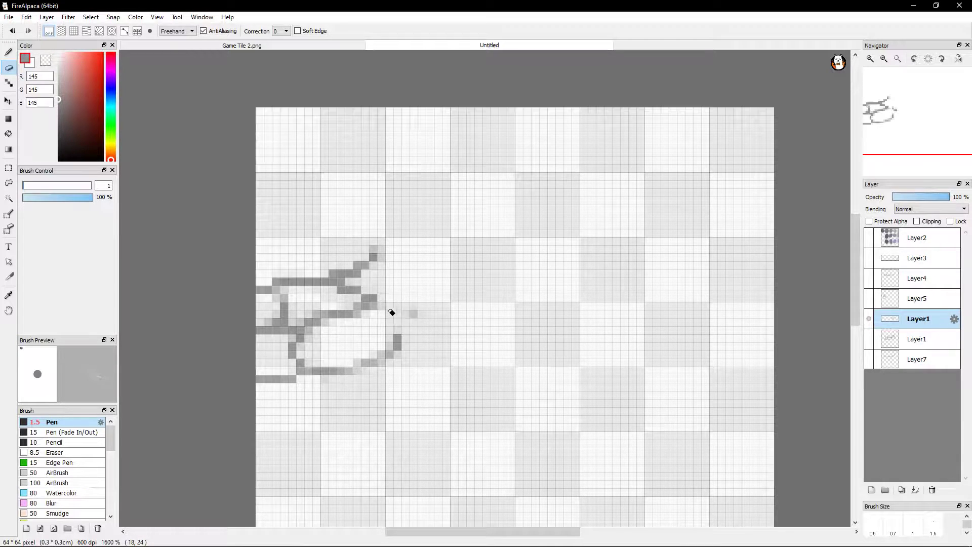
click(413, 312)
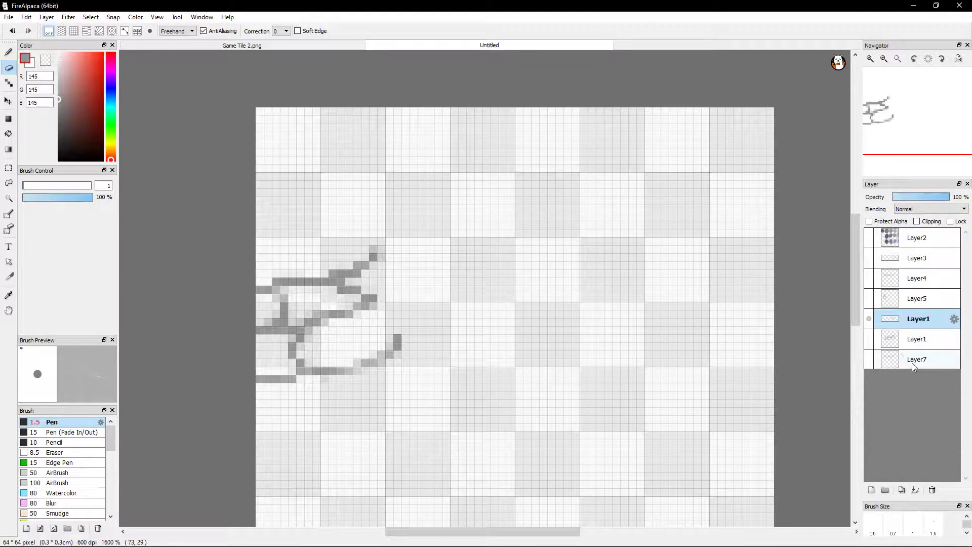
Show the lower Layer1 and Layer7, and redraw the oval stone's upper-right outline along them with the 1.5 px Pen
click(868, 339)
click(868, 358)
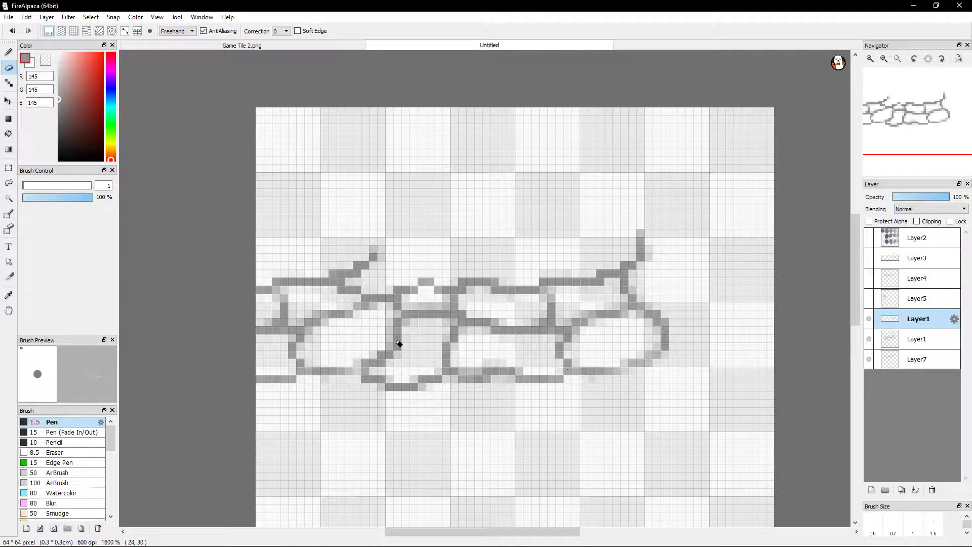
click(10, 56)
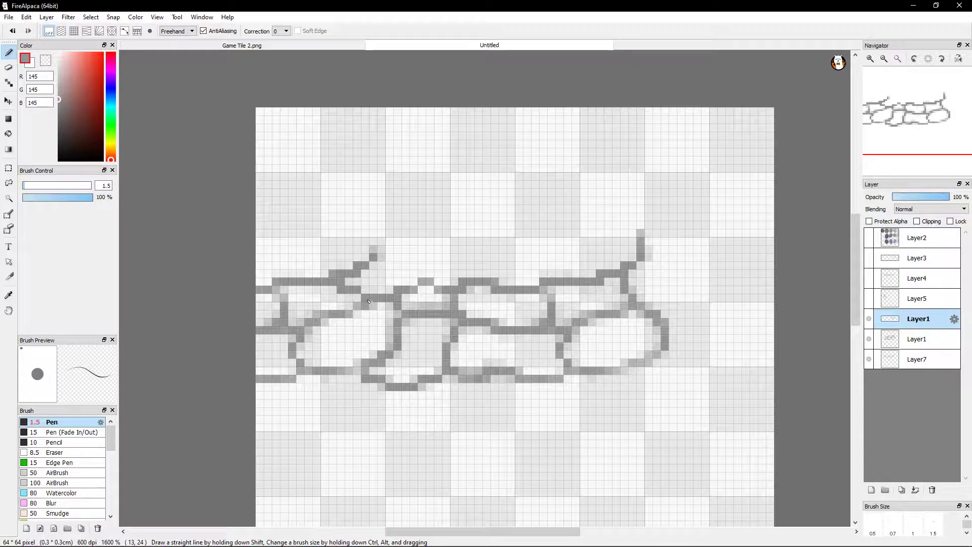
drag(367, 299, 397, 300)
key(ctrl+z)
Check the redrawn stone edge by toggling the lower Layer1 and Layer7, leaving Layer1 shown and Layer7 hidden
click(868, 338)
click(869, 359)
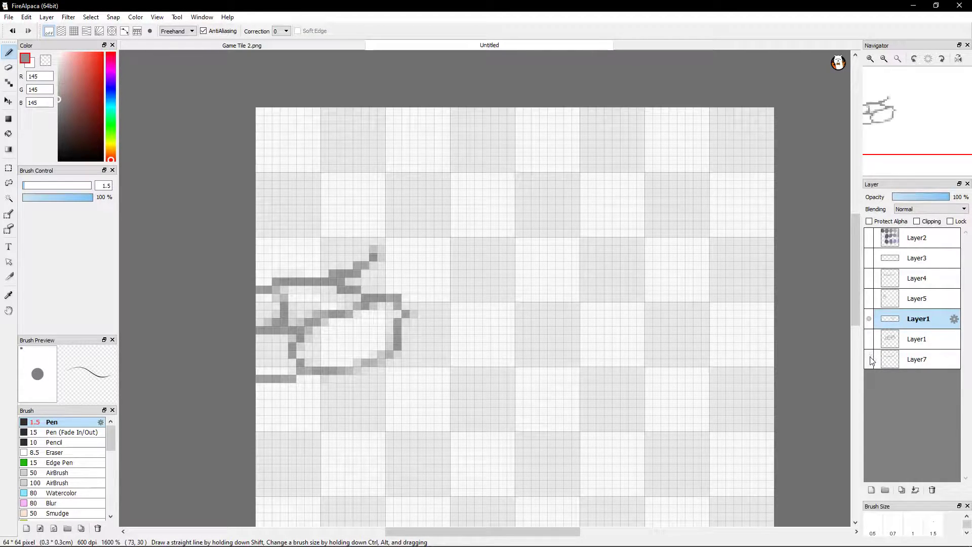
click(868, 359)
click(868, 338)
click(868, 358)
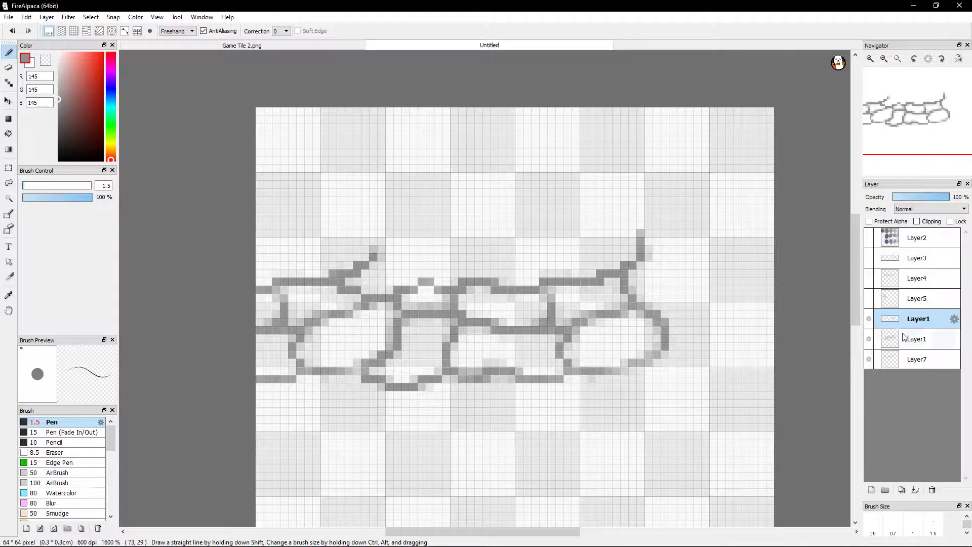
click(868, 339)
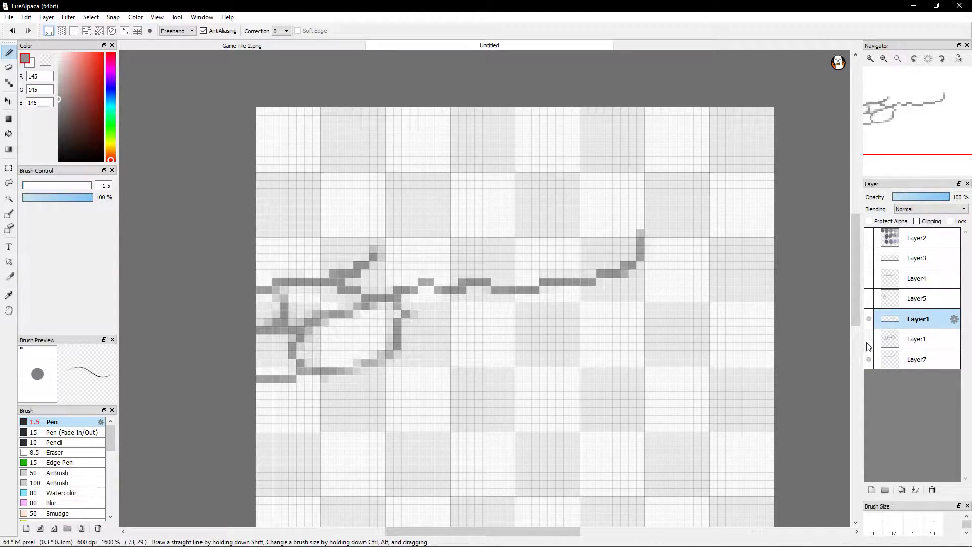
click(869, 339)
click(869, 359)
click(868, 360)
click(869, 361)
click(868, 360)
click(869, 360)
click(867, 365)
click(868, 367)
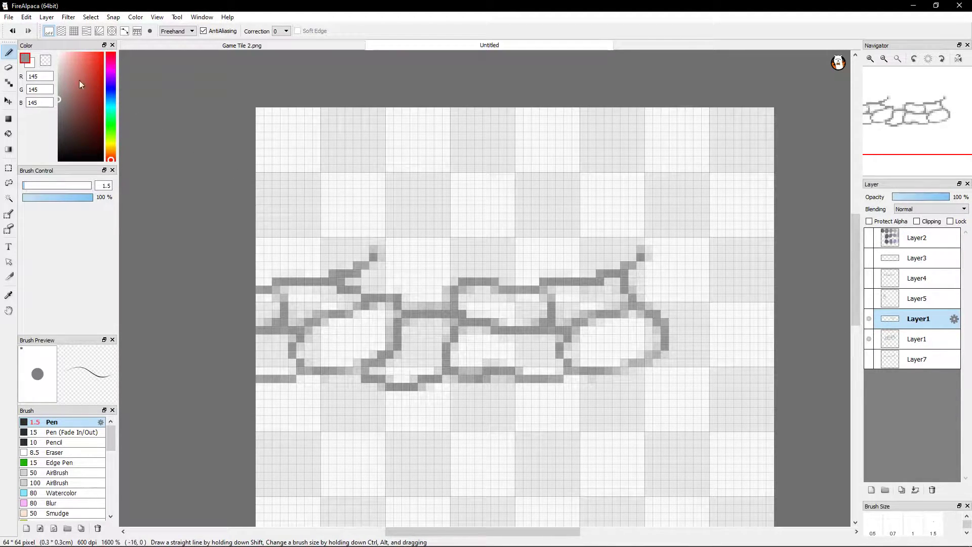
Move the upper Layer1's stones fully onto the canvas, placing them above the lower Layer1's stones
click(8, 101)
mouse_move(355, 197)
mouse_down()
mouse_move(420, 248)
mouse_move(531, 294)
mouse_move(650, 312)
mouse_move(603, 288)
mouse_move(603, 302)
mouse_up()
drag(659, 329, 657, 458)
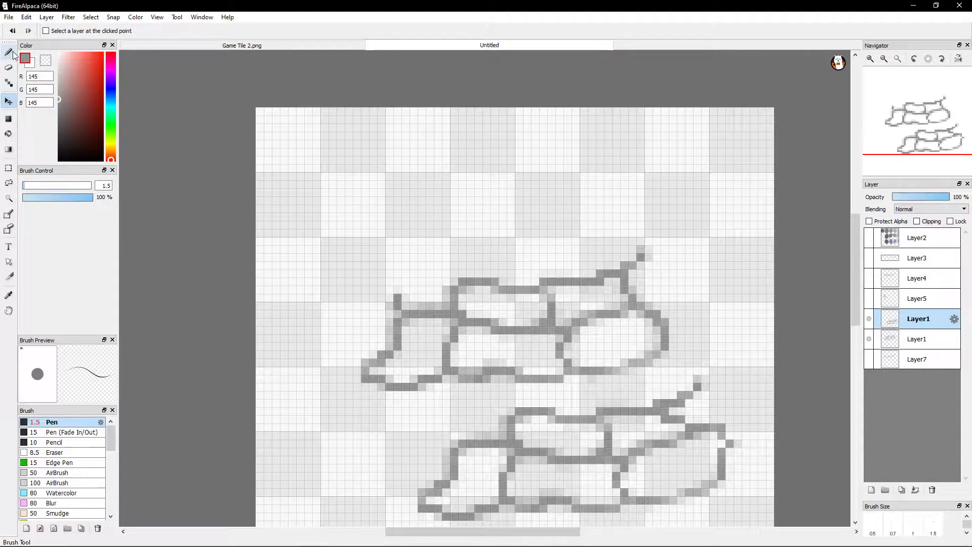
drag(614, 459, 522, 189)
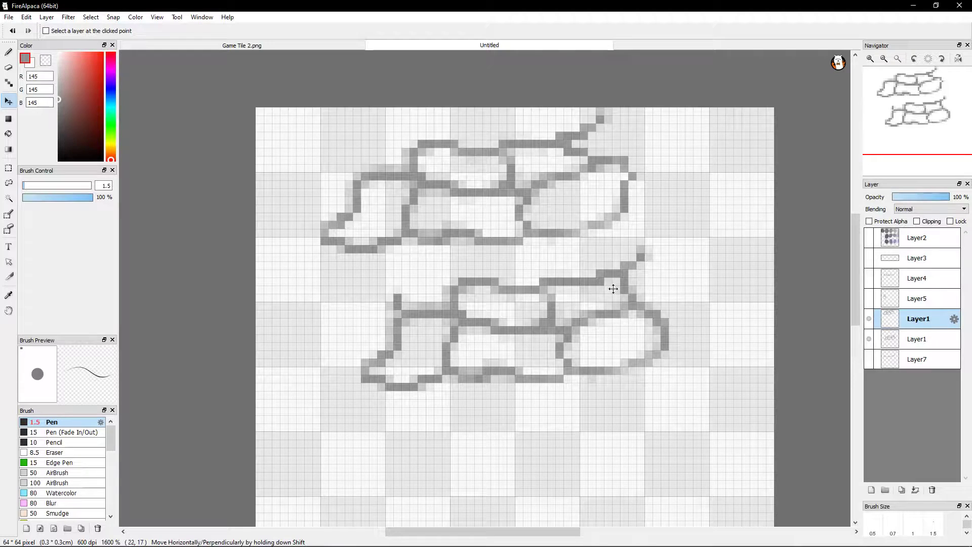
Hide the lower Layer1 and move the upper Layer1's stones down to the middle of the canvas
click(868, 338)
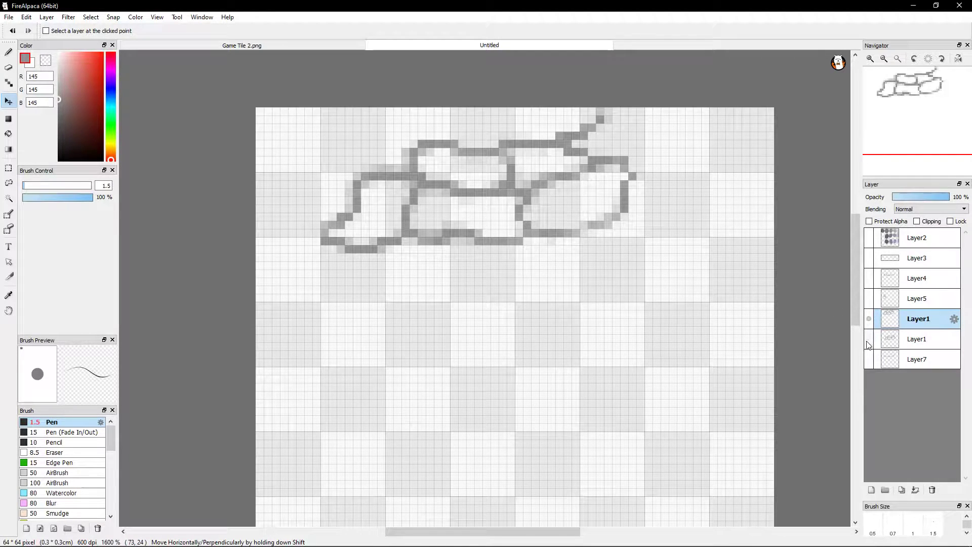
drag(532, 189, 570, 325)
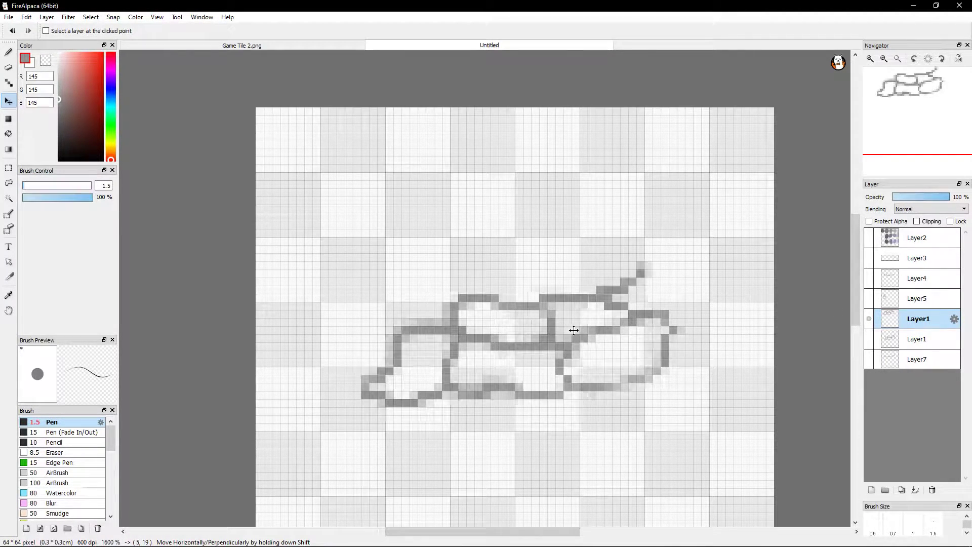
mouse_move(548, 356)
mouse_down()
mouse_move(544, 332)
mouse_move(531, 339)
mouse_up()
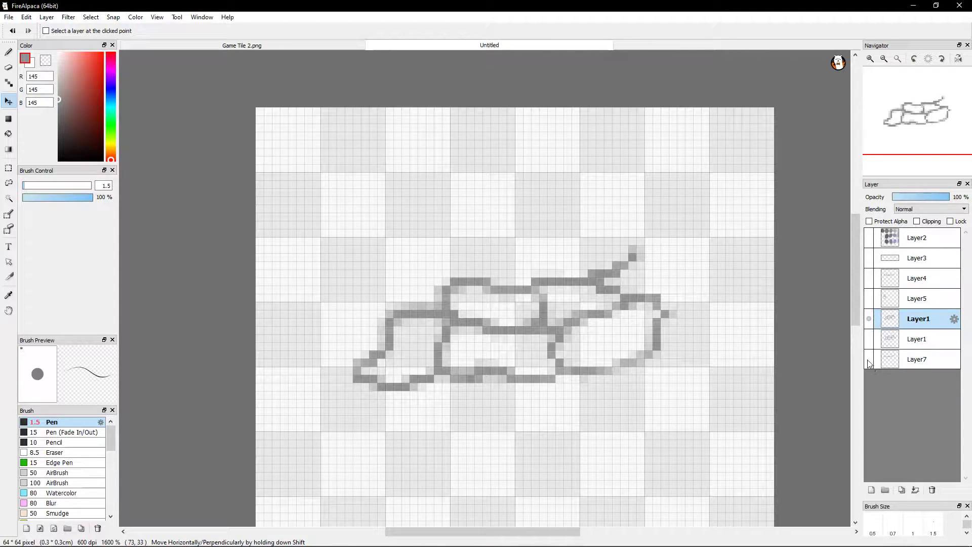
Show Layer5 to compare it with the stones, hide it again, and reposition the upper Layer1's stones slightly higher
click(869, 300)
mouse_move(605, 322)
mouse_down()
mouse_move(623, 340)
mouse_move(631, 330)
mouse_move(616, 324)
mouse_move(605, 347)
mouse_move(597, 344)
mouse_move(613, 363)
mouse_move(608, 368)
mouse_move(609, 353)
mouse_move(588, 364)
mouse_move(629, 353)
mouse_move(620, 350)
mouse_move(607, 356)
mouse_move(645, 369)
mouse_move(646, 351)
mouse_move(644, 373)
mouse_move(637, 360)
mouse_move(642, 395)
mouse_move(644, 358)
mouse_up()
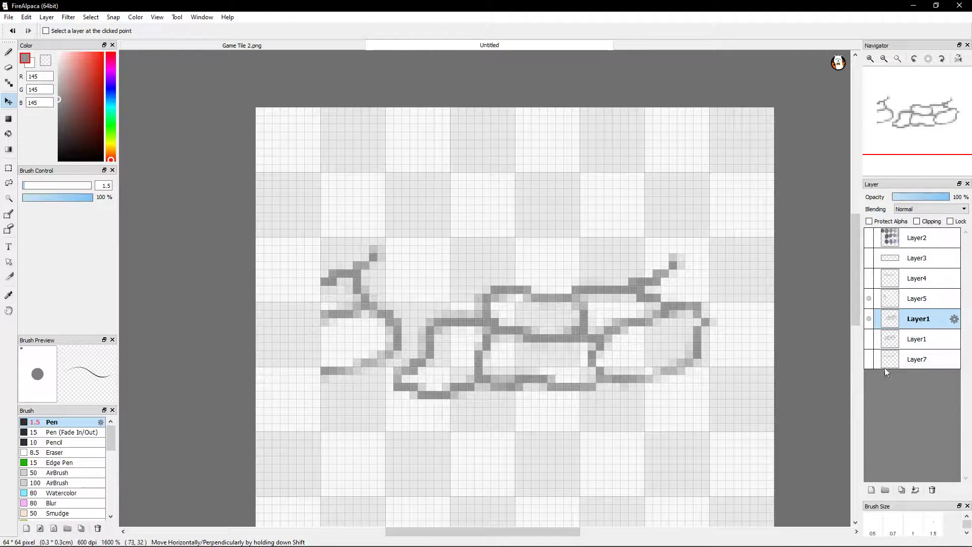
click(869, 301)
drag(609, 335, 568, 311)
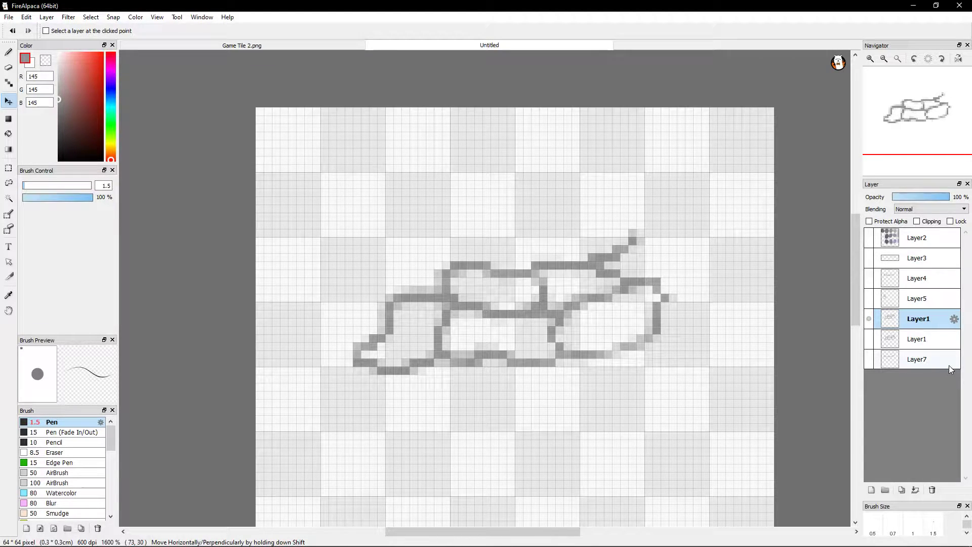
Show the lower Layer1, move its stones over the upper Layer1's stones, hide it again, and make the upper Layer1 active
click(929, 339)
click(868, 340)
mouse_move(609, 340)
mouse_down()
mouse_move(614, 439)
mouse_move(603, 302)
mouse_move(602, 327)
mouse_move(602, 320)
mouse_up()
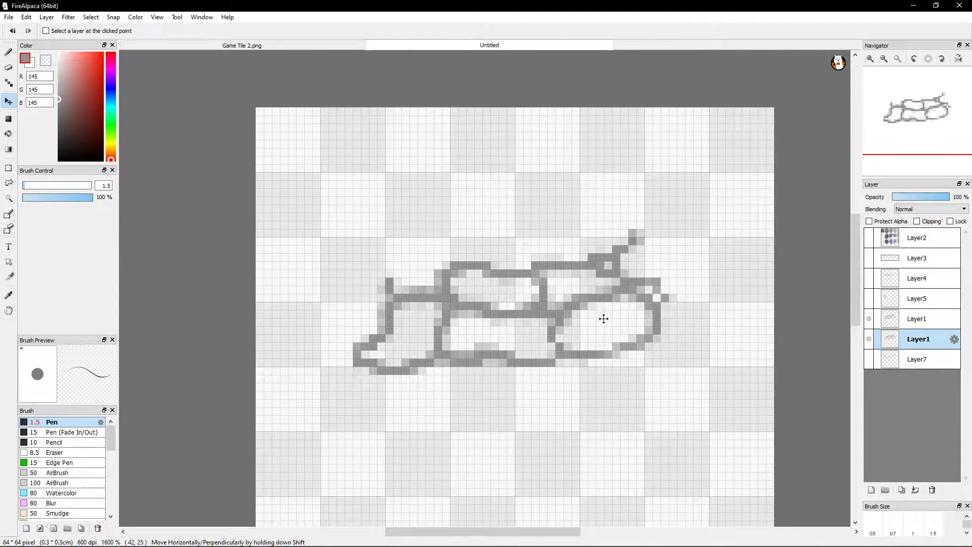
click(868, 339)
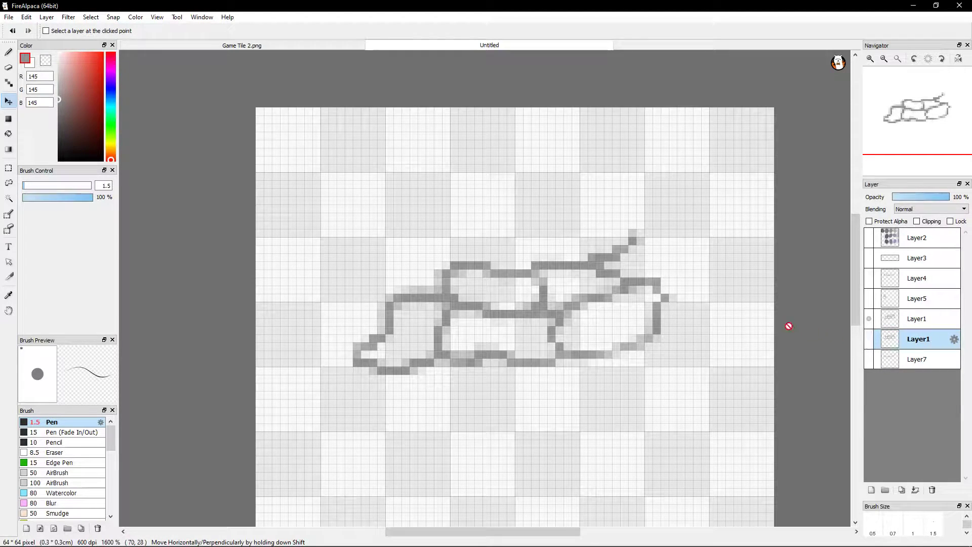
click(908, 324)
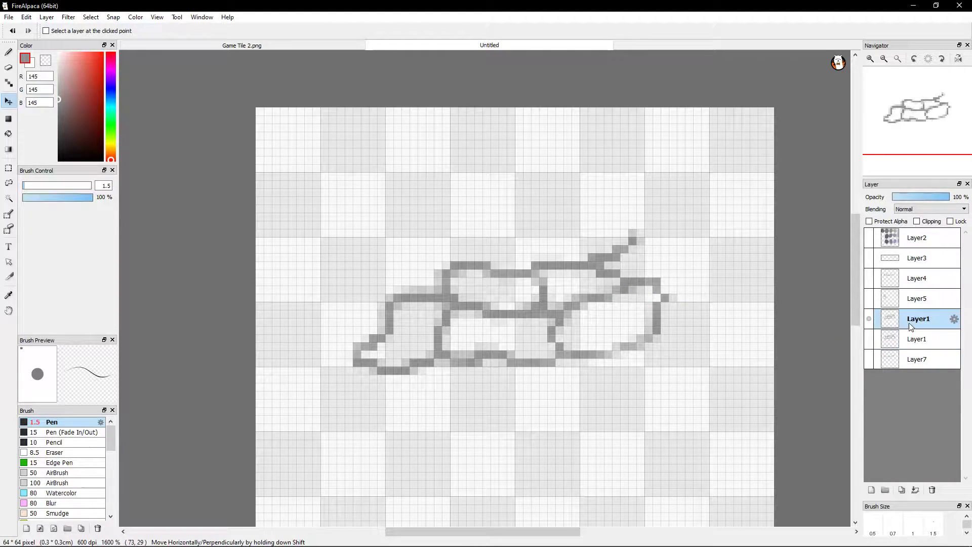
Move the upper Layer1's stones slightly up and right, then make Layer5 active and briefly show it for comparison
mouse_move(668, 319)
mouse_down()
mouse_move(666, 342)
mouse_move(674, 297)
mouse_up()
click(878, 306)
click(867, 300)
click(866, 299)
Switch to Steam, search the store for "lea", and return to FireAlpaca
mouse_move(384, 546)
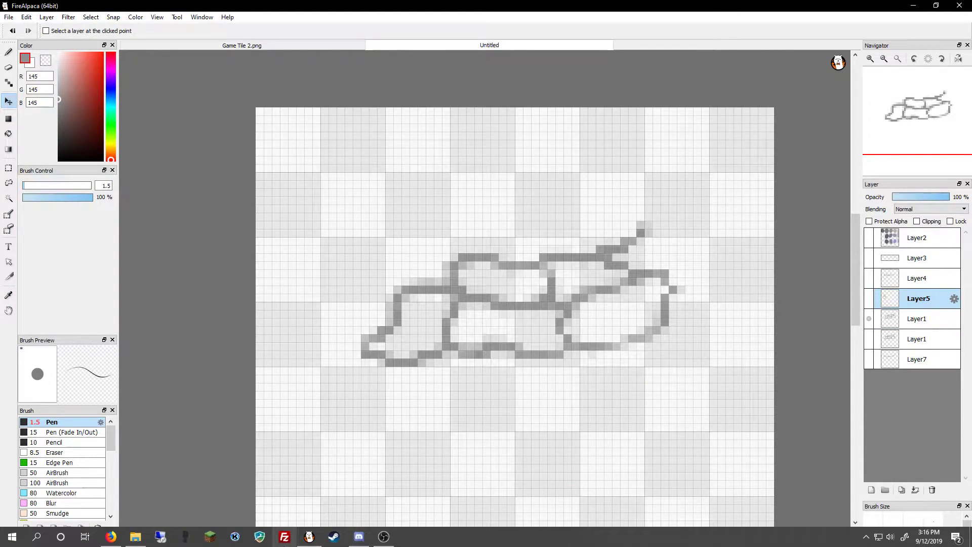
click(333, 536)
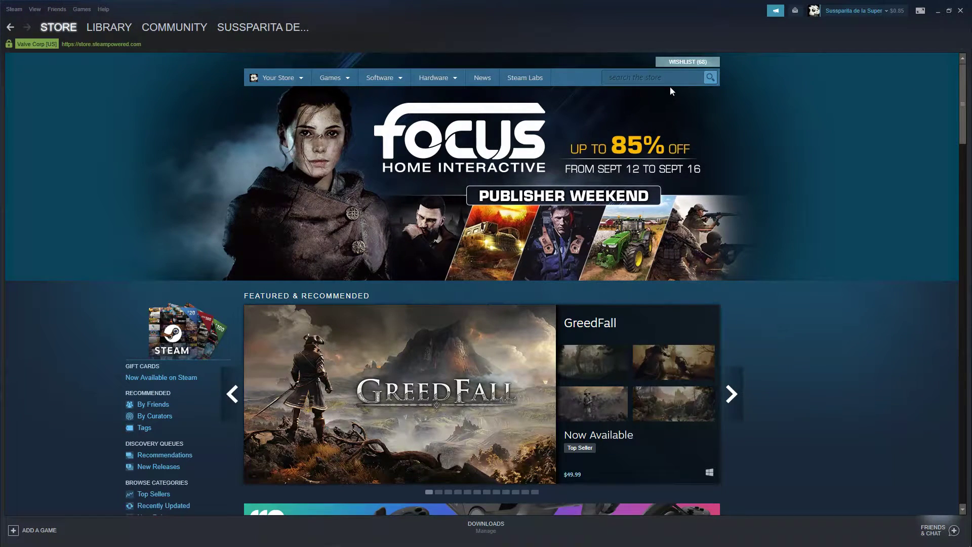
click(653, 79)
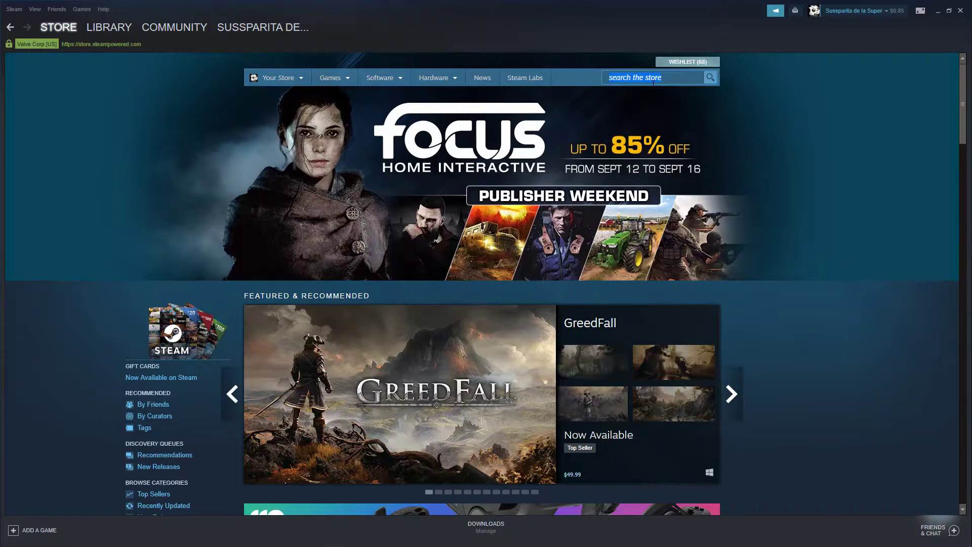
key(BackSpace)
text(lea)
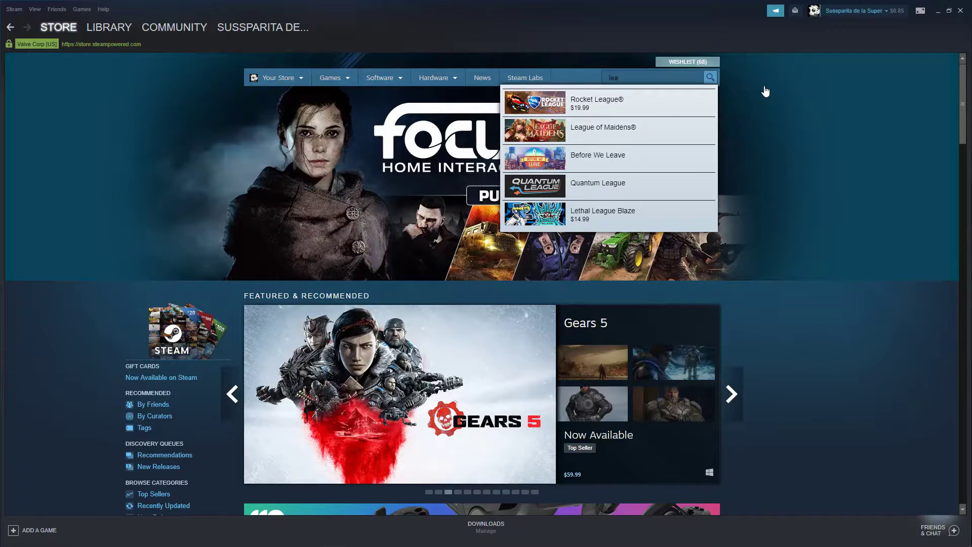
click(765, 91)
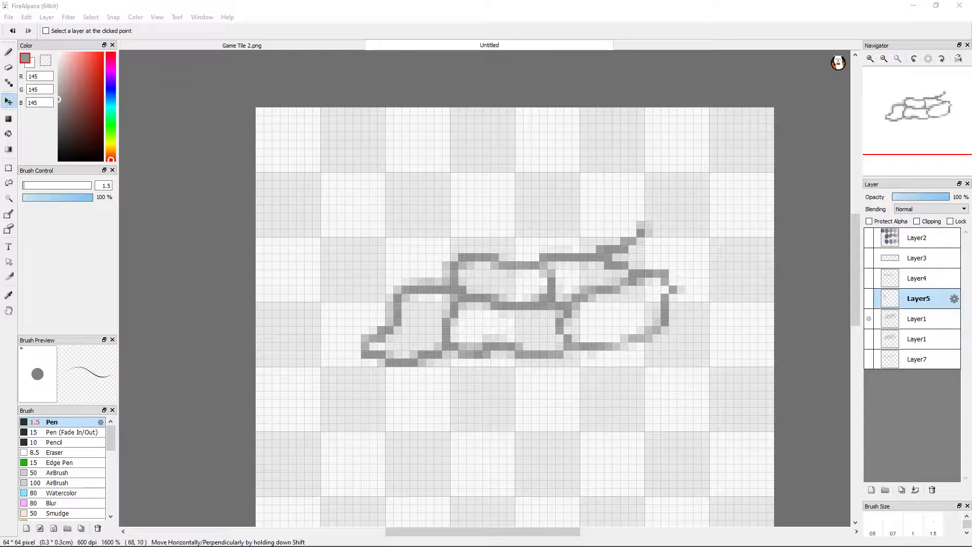
key(alt+Tab)
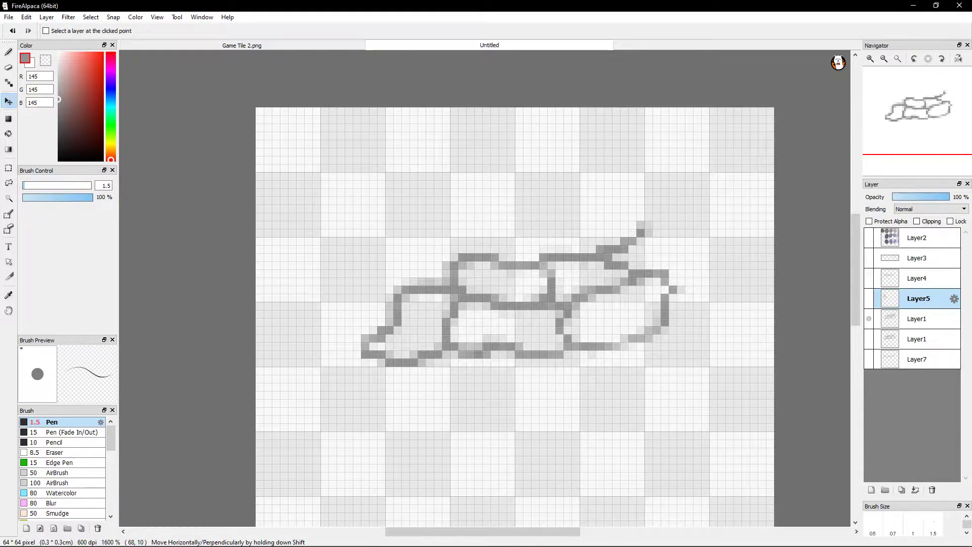
key(alt+Tab)
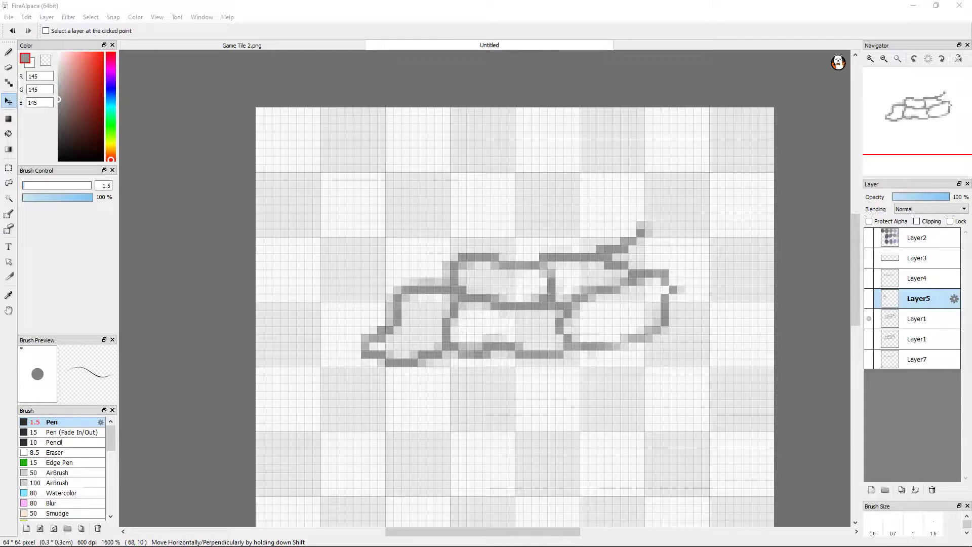